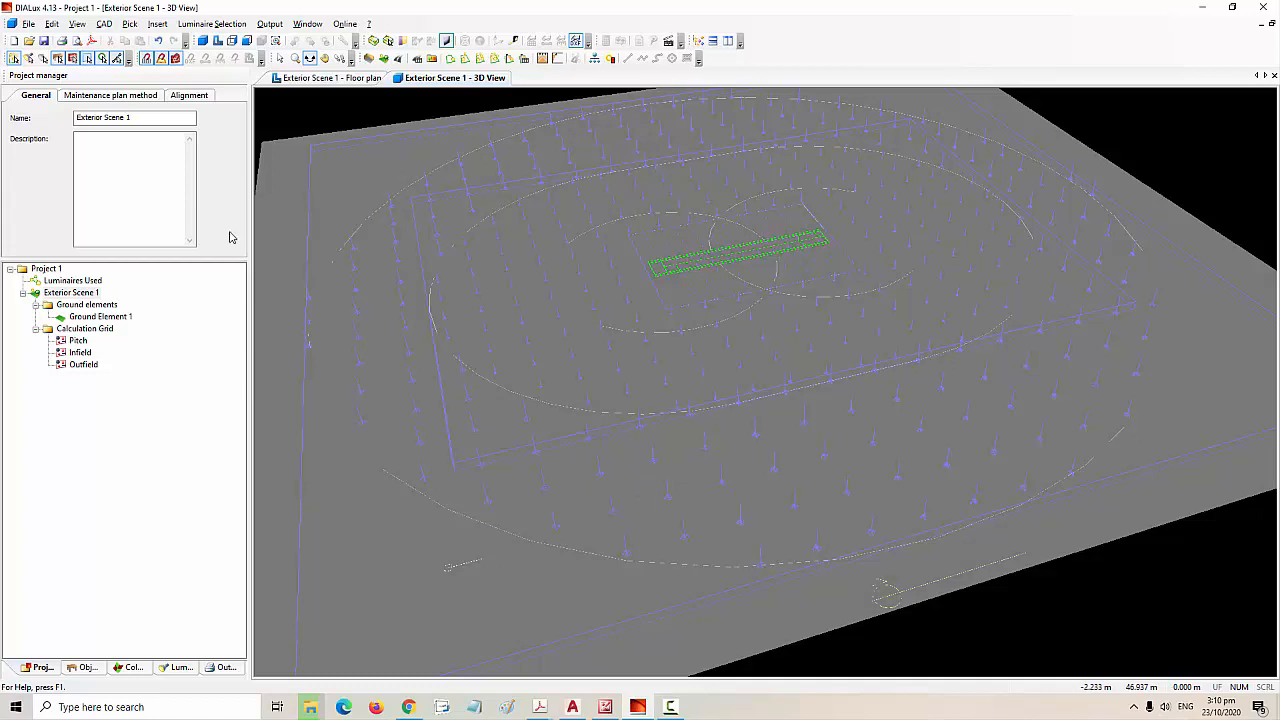
- Inspect the extents of the Infield and Outfield calculation grids in the 3D view
{"action": "left_click", "coordinate": [79, 352]}
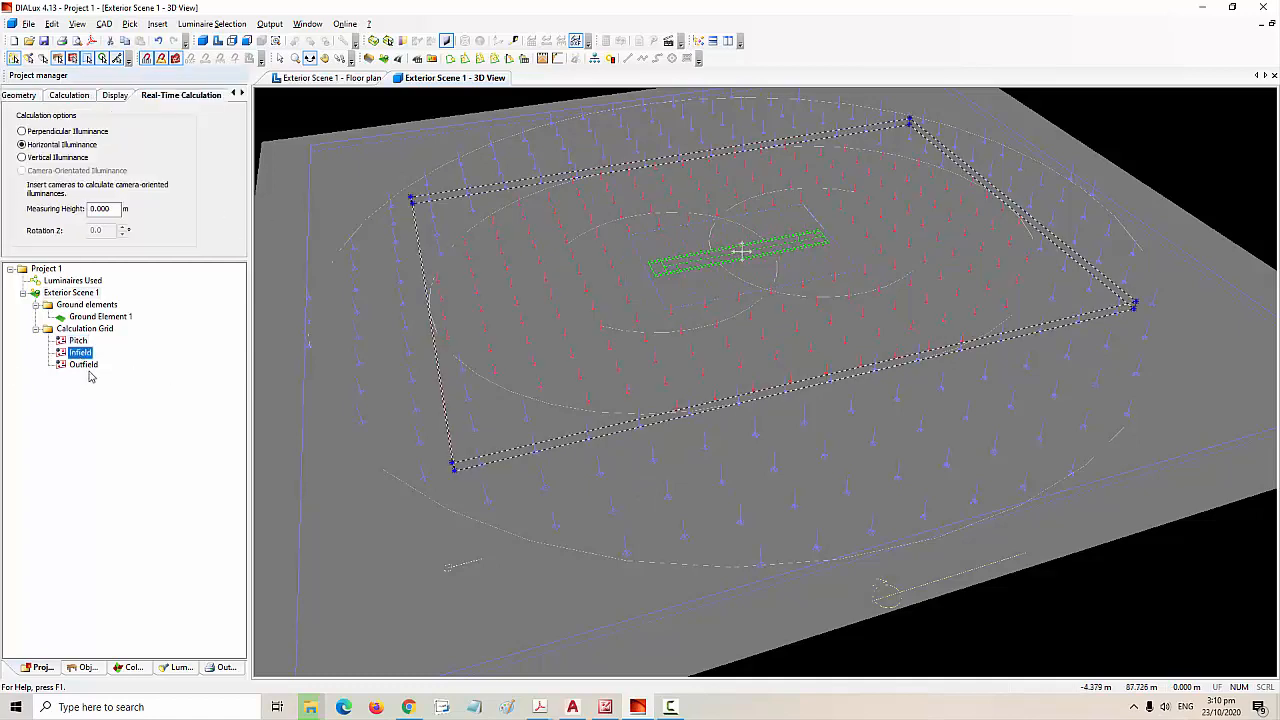
{"action": "left_click", "coordinate": [84, 365]}
{"action": "scroll", "coordinate": [362, 478], "scroll_direction": "down", "scroll_amount": 3}
{"action": "left_click", "coordinate": [338, 314]}
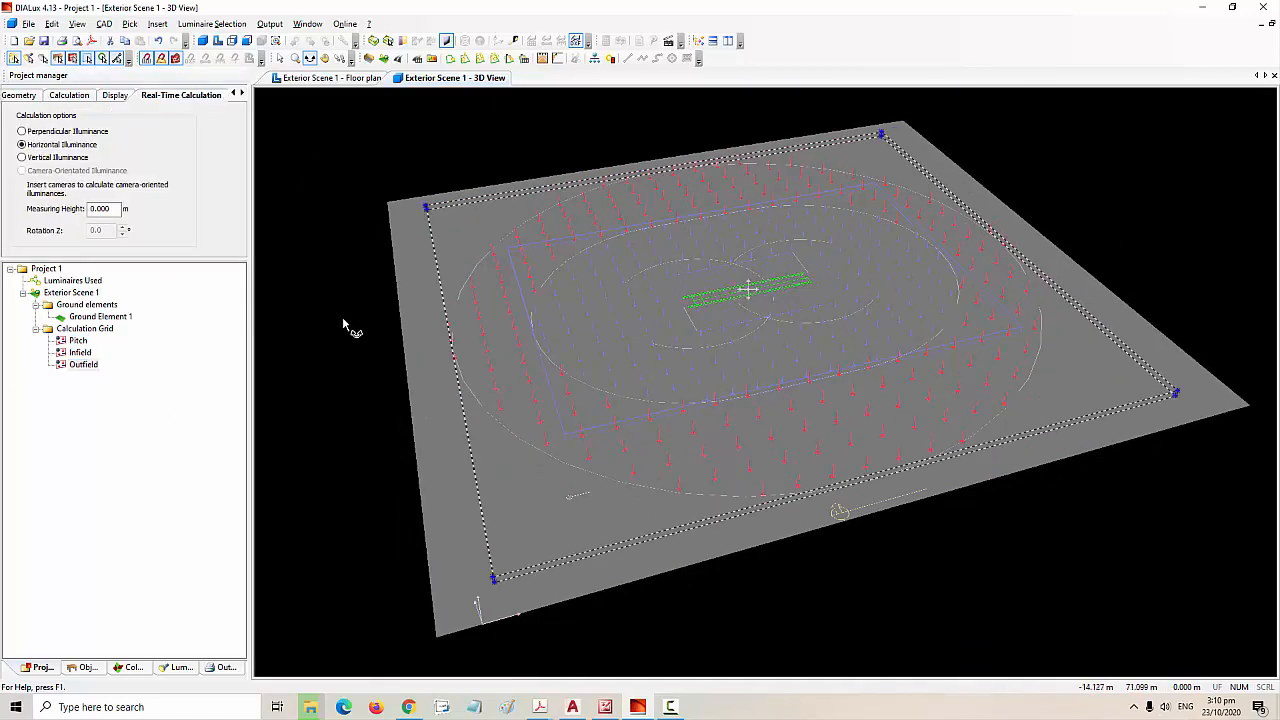
- Clear the grid selection and show Exterior Scene 1 in the floor plan view
{"action": "left_click", "coordinate": [281, 58]}
{"action": "left_click", "coordinate": [283, 190]}
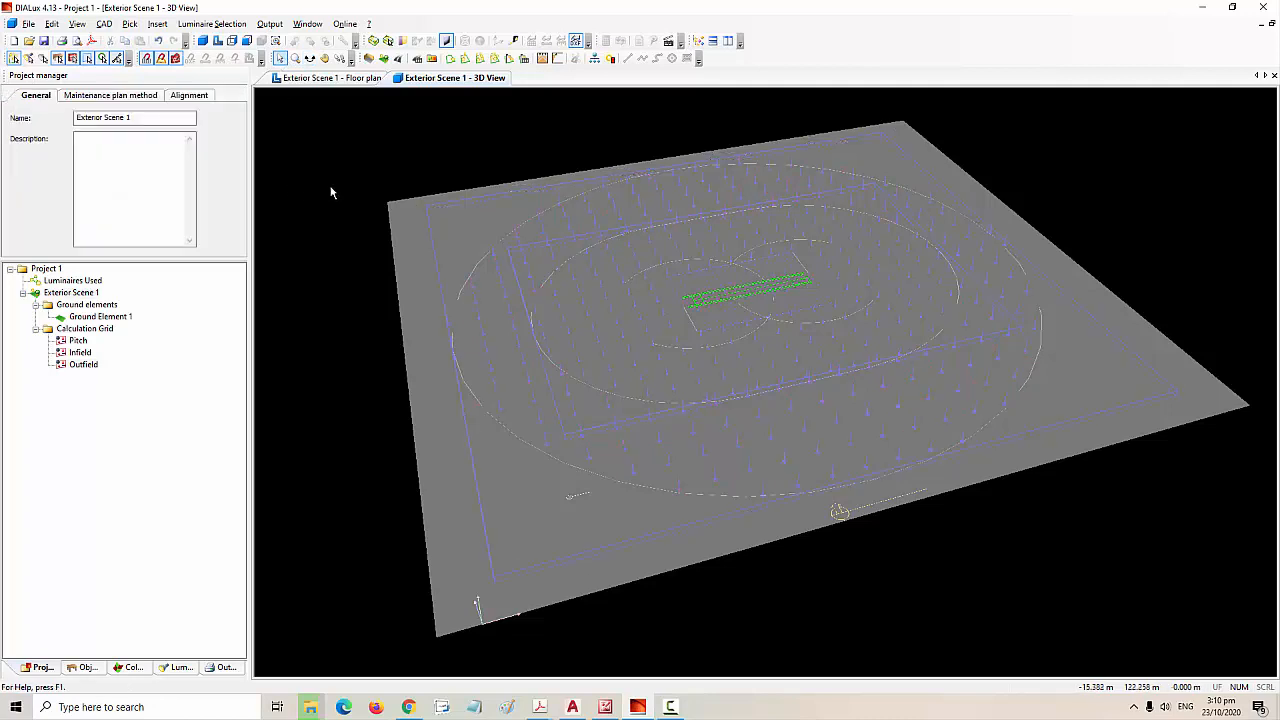
{"action": "left_click", "coordinate": [218, 41]}
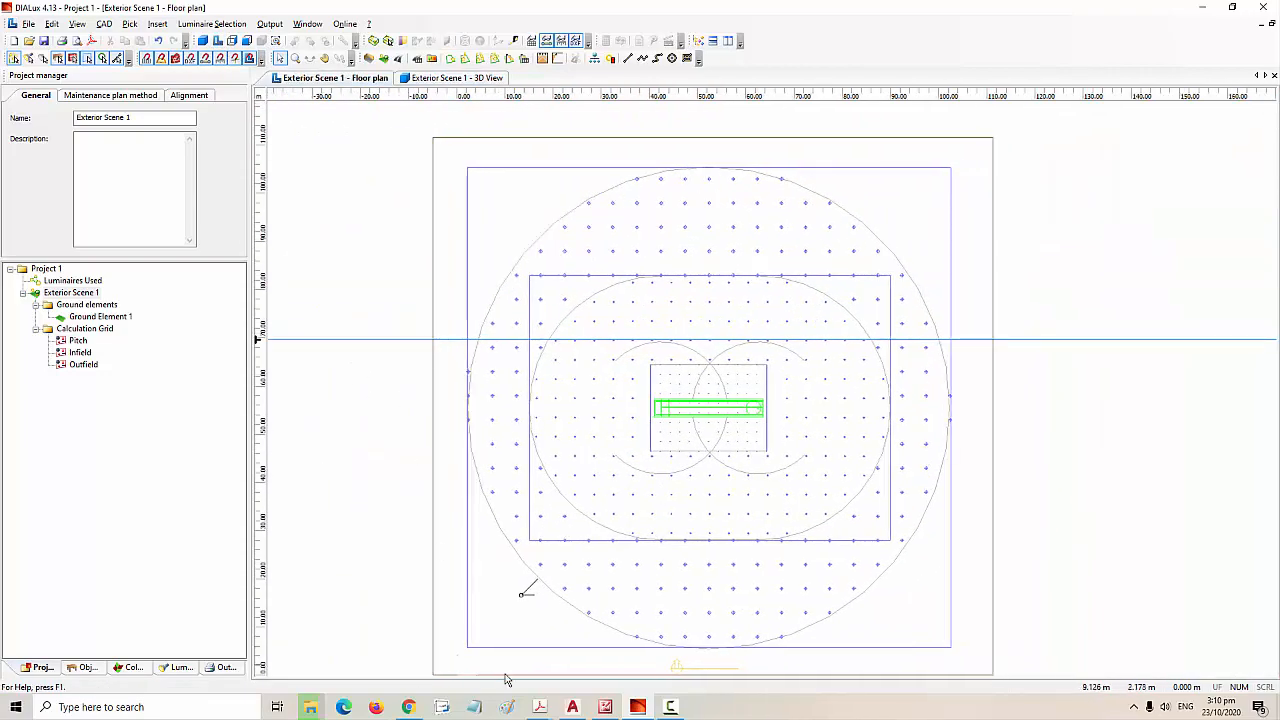
- Switch to Chrome and search LUMsearch for outdoor, pole-integrated luminaires
{"action": "left_click", "coordinate": [408, 707]}
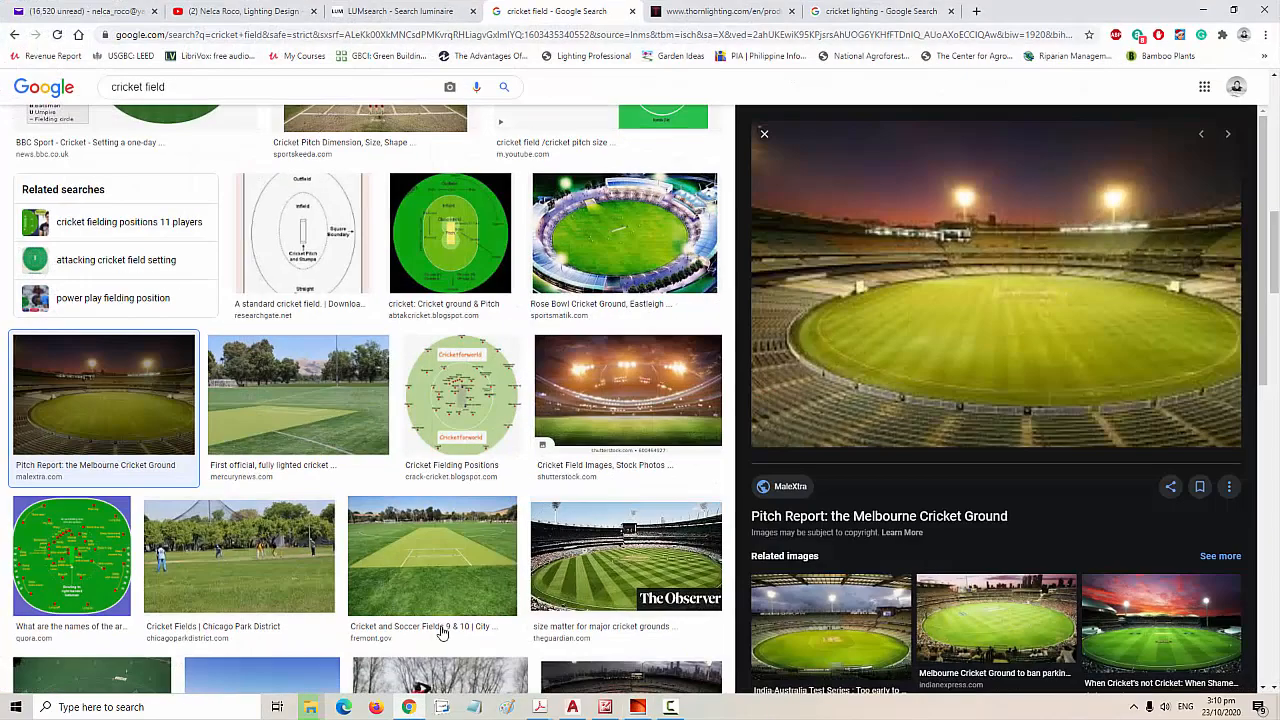
{"action": "left_click", "coordinate": [720, 11]}
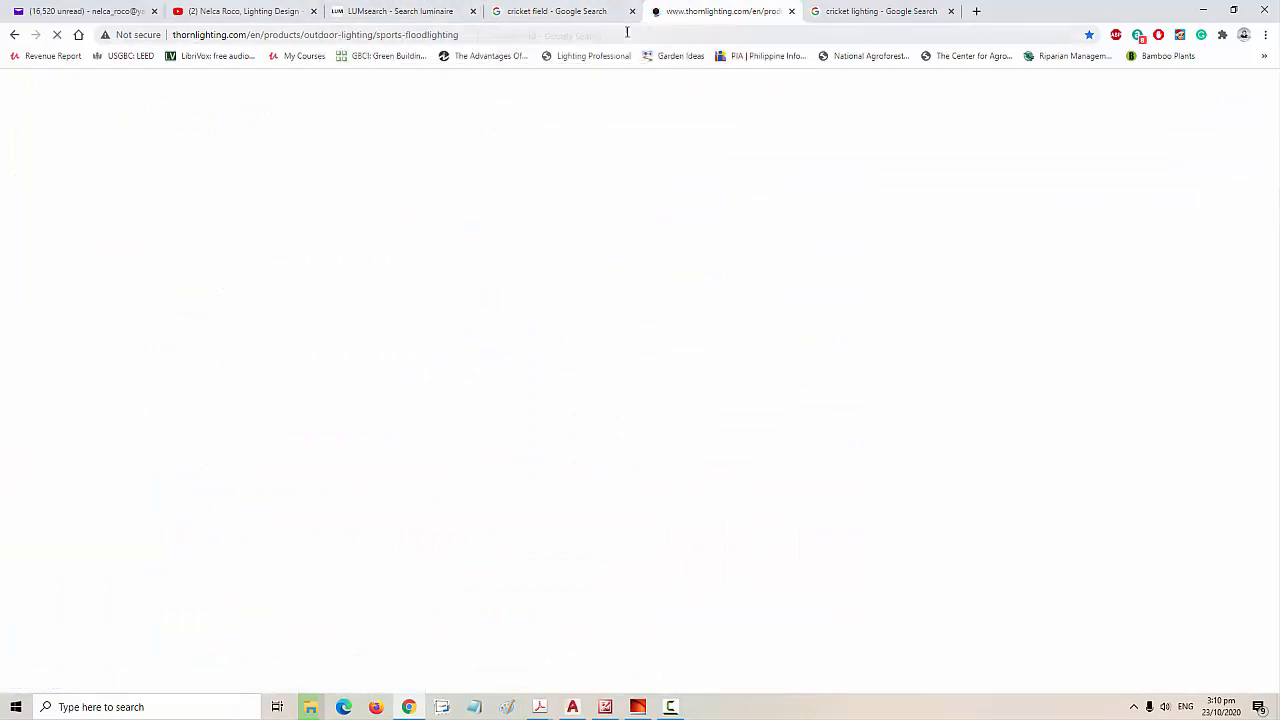
{"action": "left_click", "coordinate": [401, 11]}
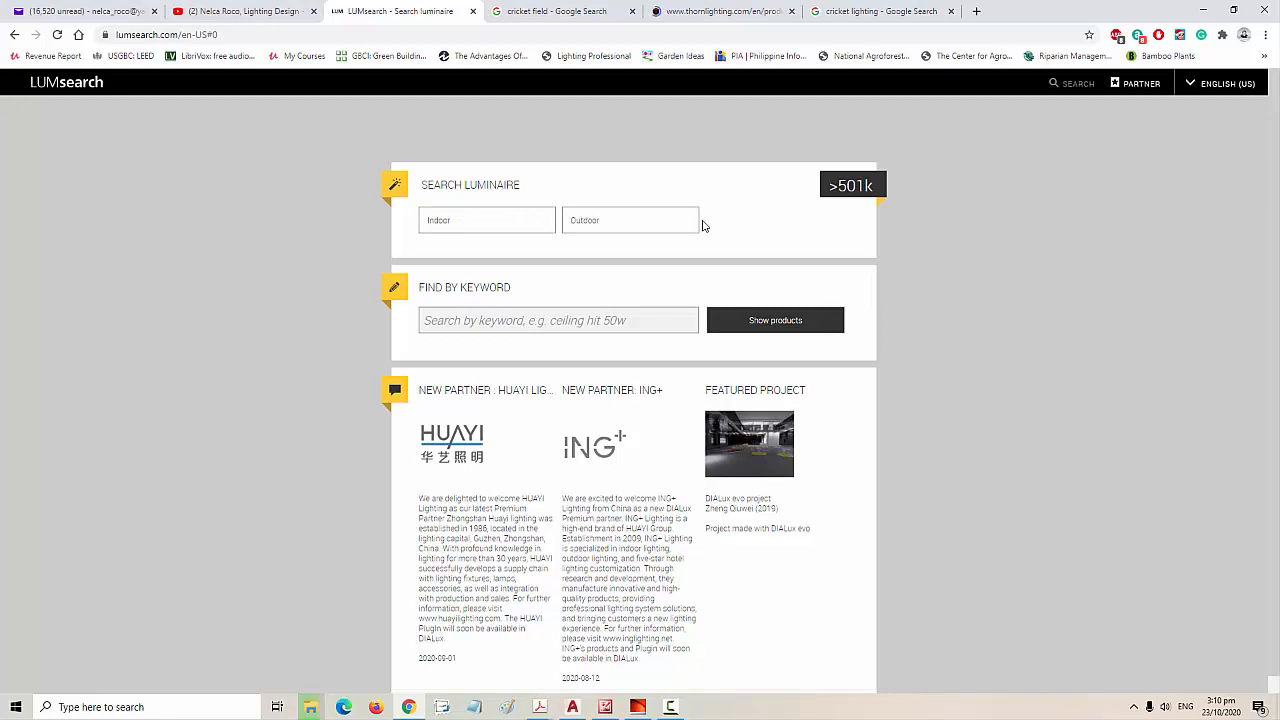
{"action": "left_click", "coordinate": [589, 222]}
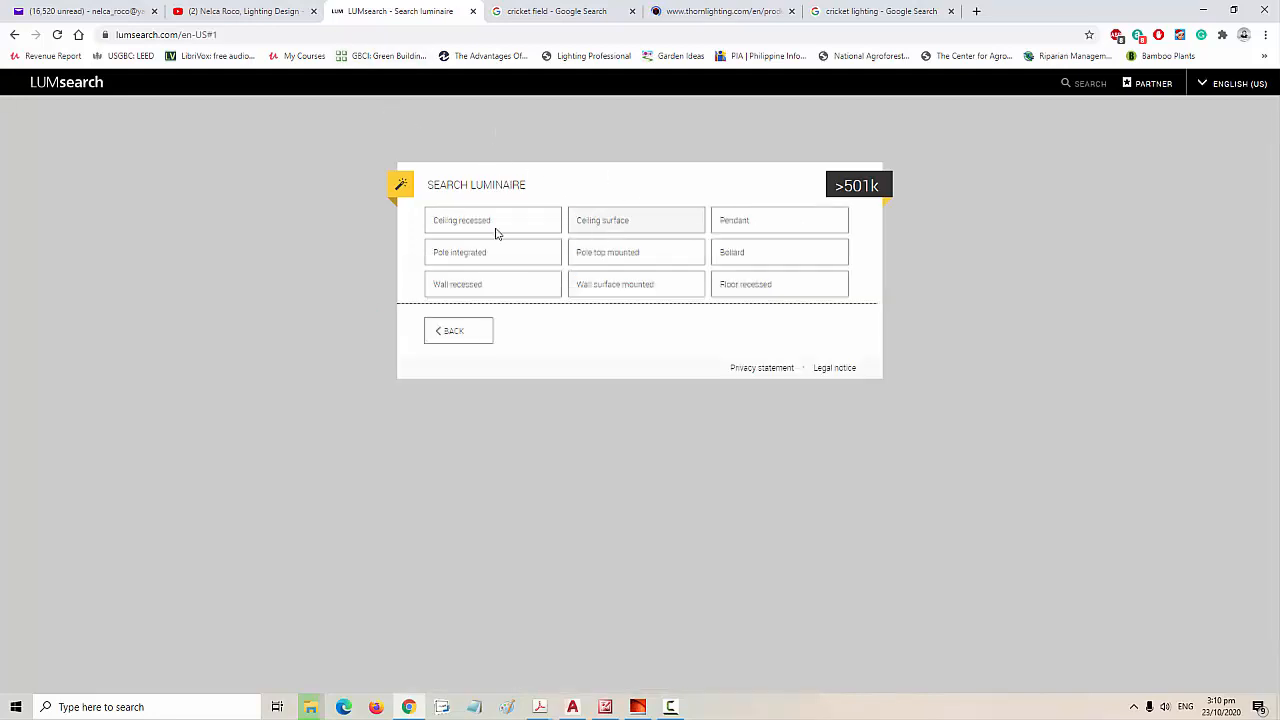
{"action": "left_click", "coordinate": [457, 251]}
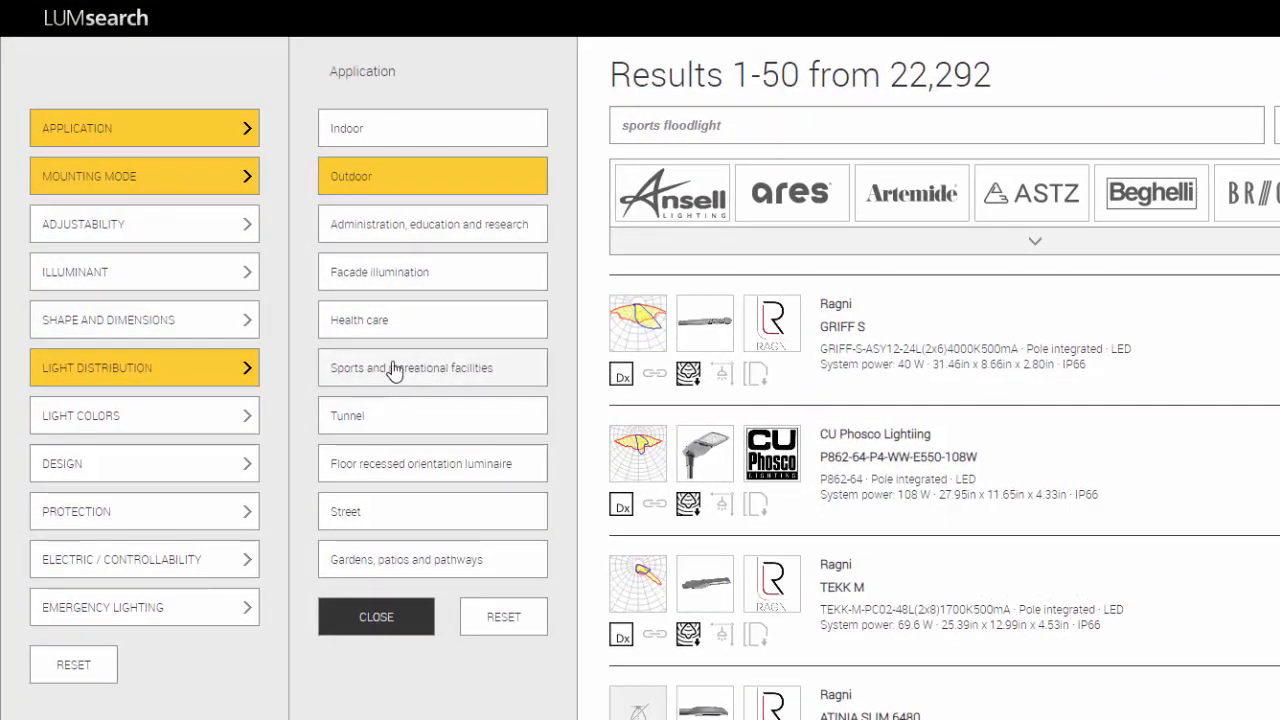
- Filter the luminaires by Sports and recreational facilities instead of Outdoor, and remove the Asymmetric light distribution filter
{"action": "left_click", "coordinate": [394, 370]}
{"action": "left_click", "coordinate": [400, 183]}
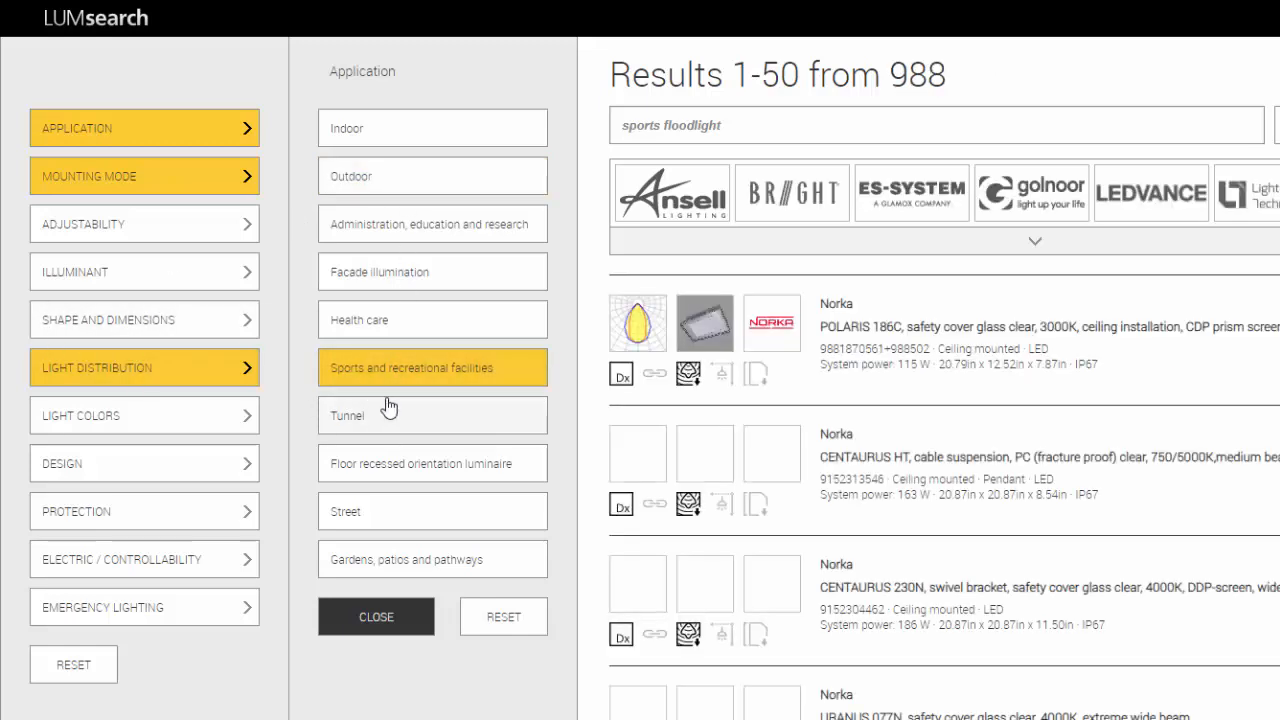
{"action": "left_click", "coordinate": [172, 180]}
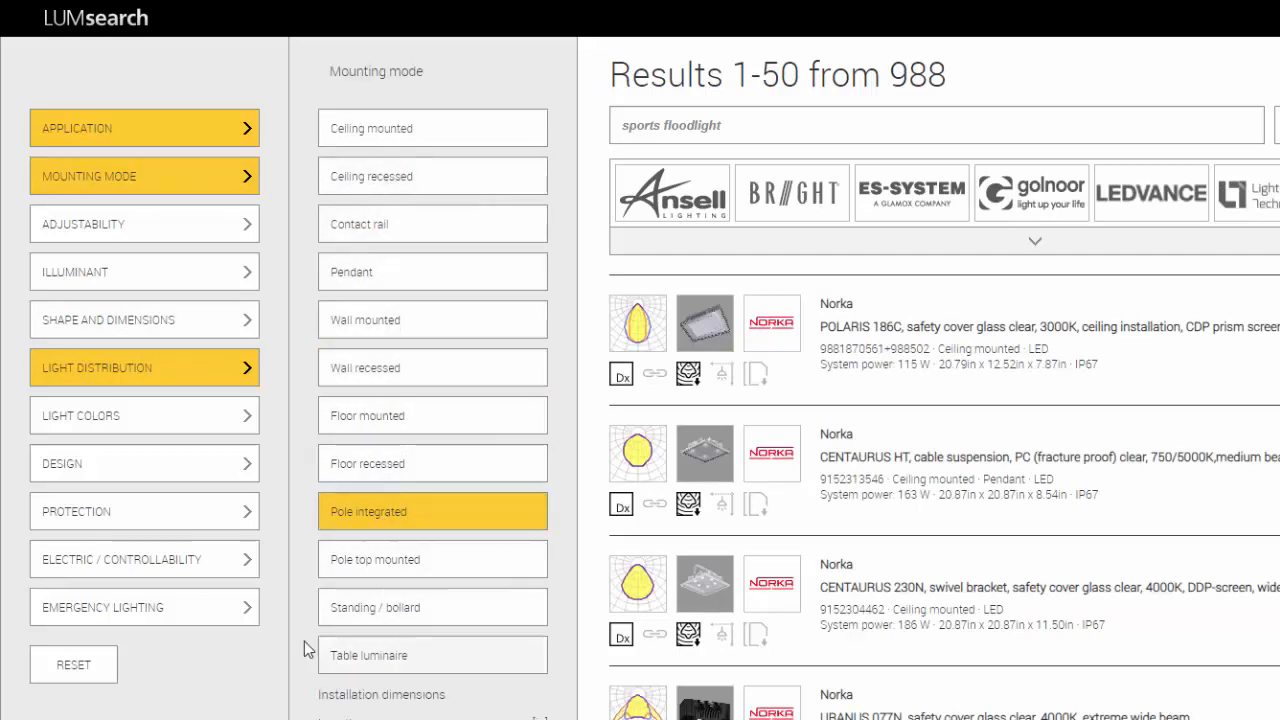
{"action": "left_click", "coordinate": [189, 378]}
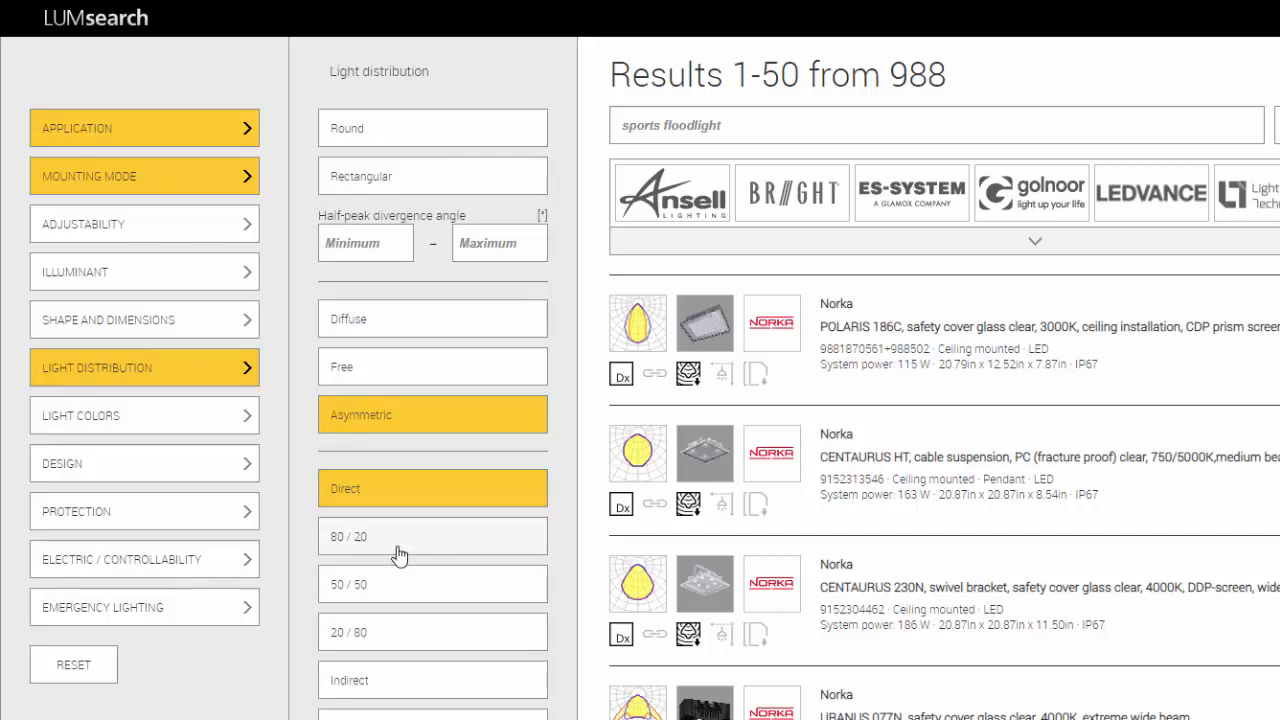
{"action": "left_click", "coordinate": [400, 427]}
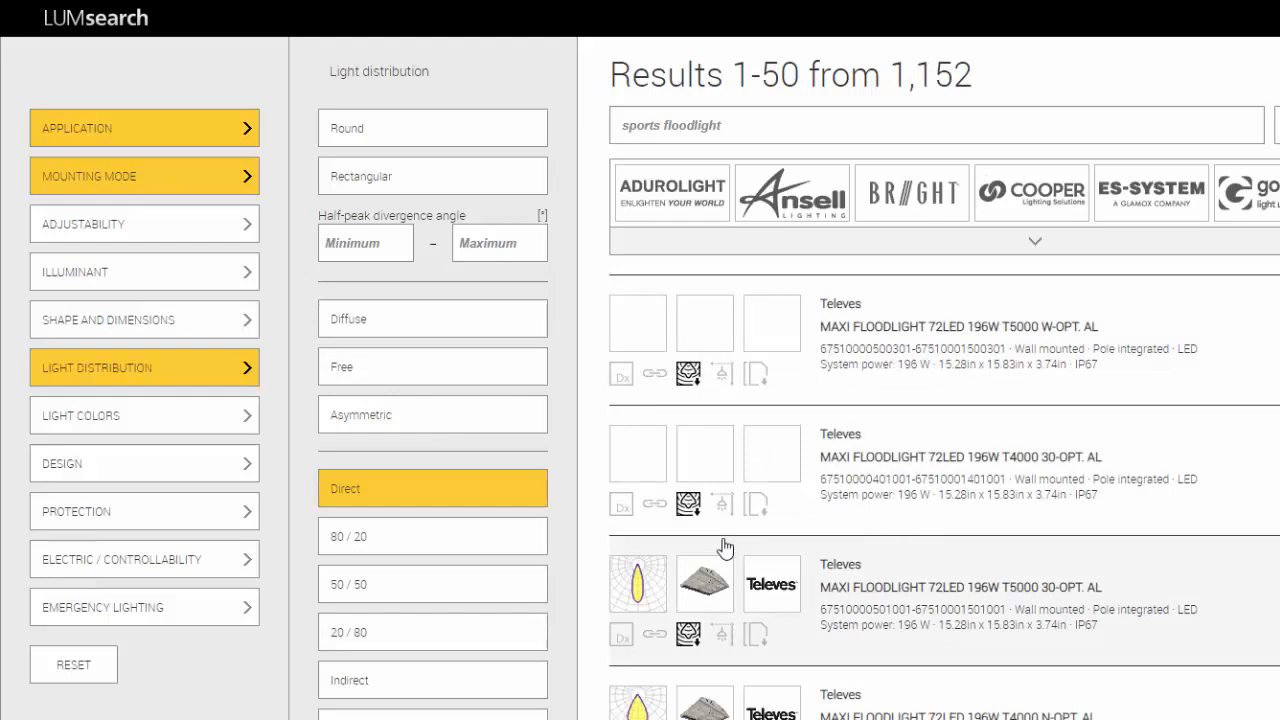
- Look through the sports floodlight results, comparing their light distribution curves, mounting types and system power
{"action": "scroll", "coordinate": [700, 450], "scroll_direction": "down", "scroll_amount": 3}
{"action": "scroll", "coordinate": [737, 577], "scroll_direction": "up", "scroll_amount": 3}
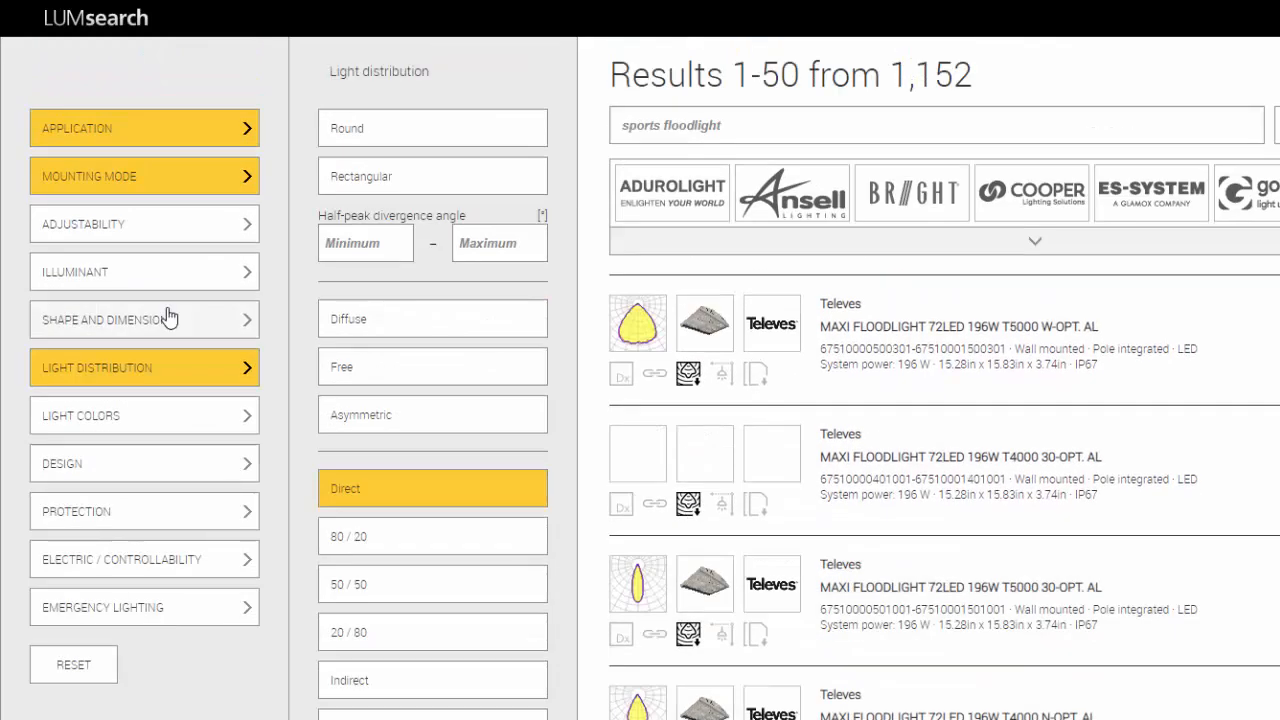
{"action": "left_click", "coordinate": [145, 129]}
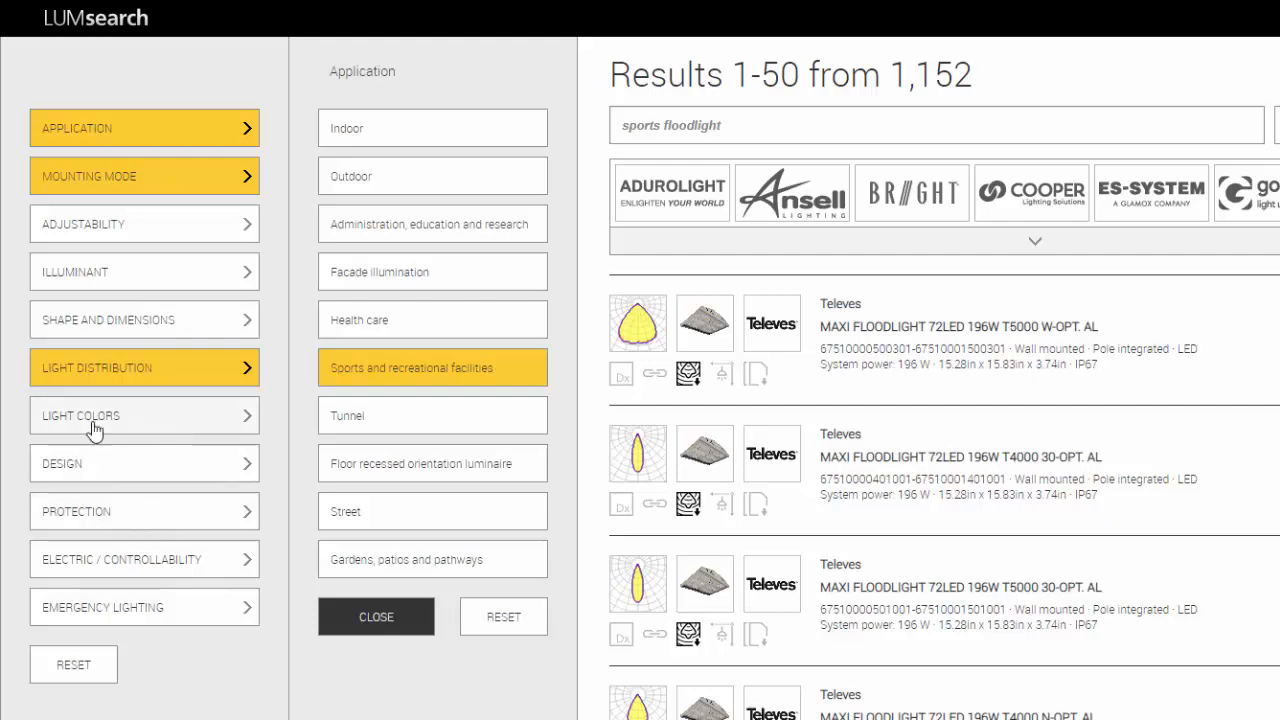
{"action": "scroll", "coordinate": [1013, 610], "scroll_direction": "down", "scroll_amount": 10}
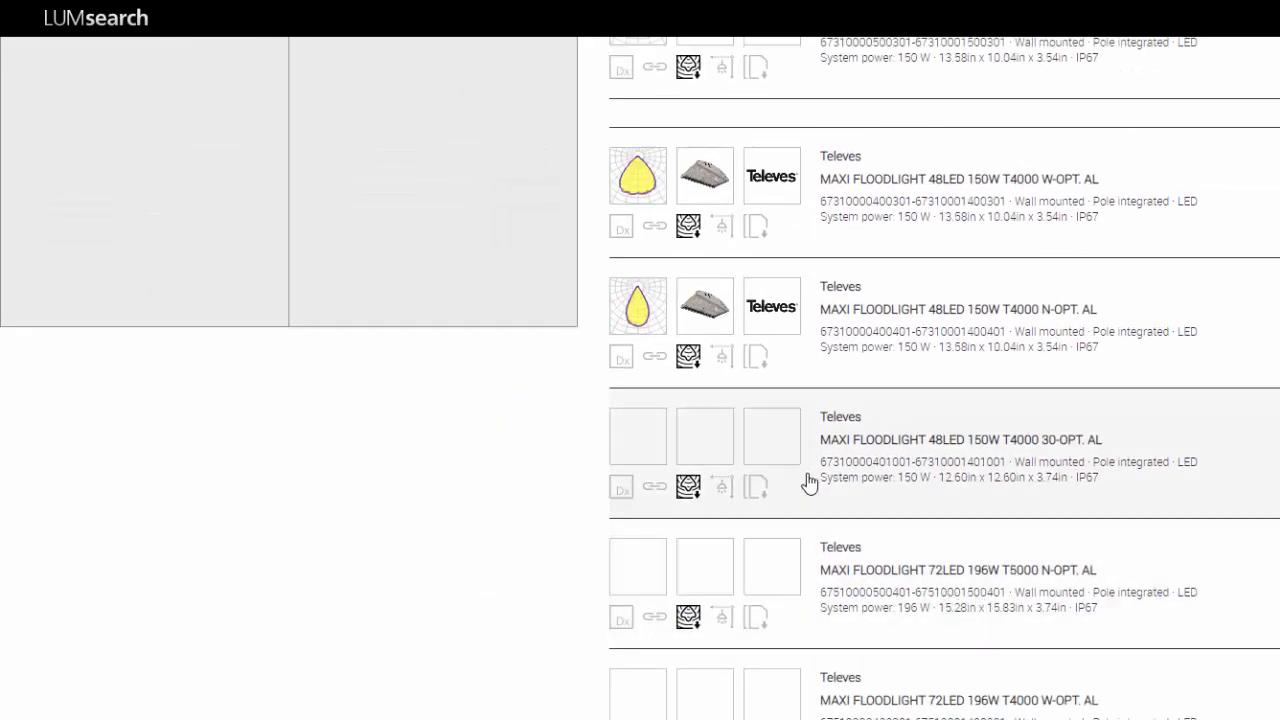
{"action": "scroll", "coordinate": [800, 450], "scroll_direction": "down", "scroll_amount": 8}
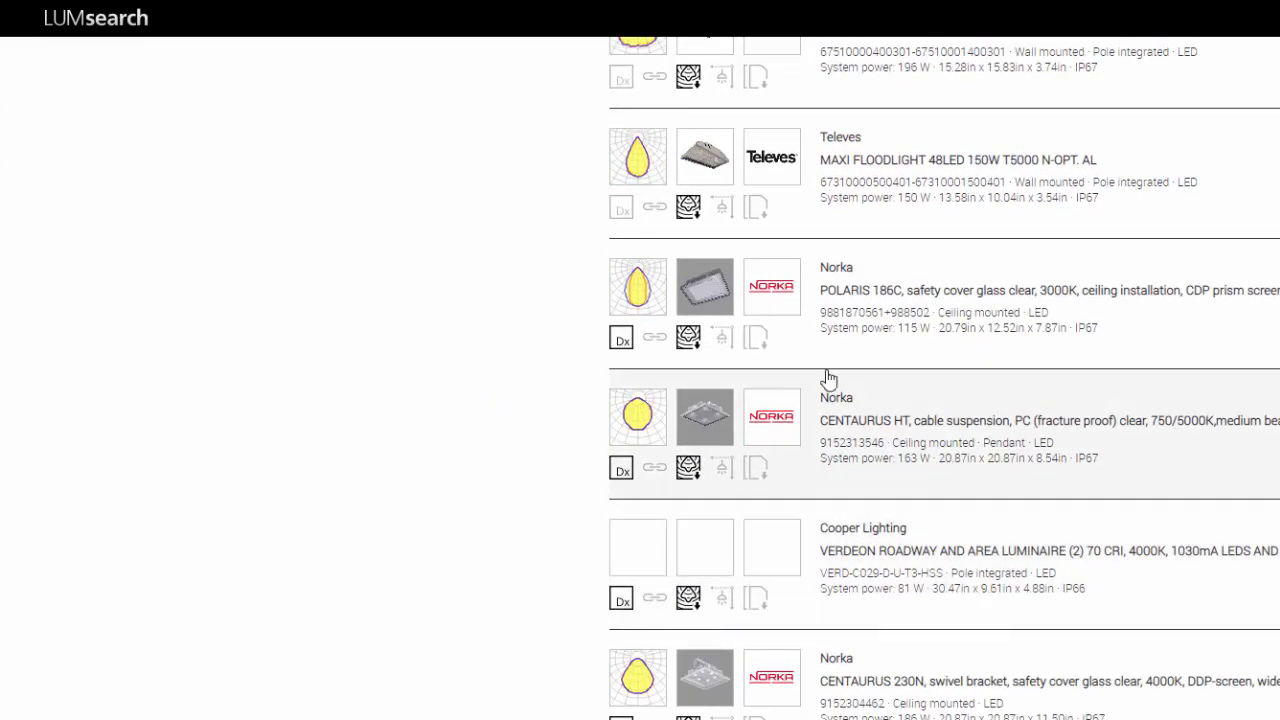
{"action": "scroll", "coordinate": [837, 620], "scroll_direction": "down", "scroll_amount": 5}
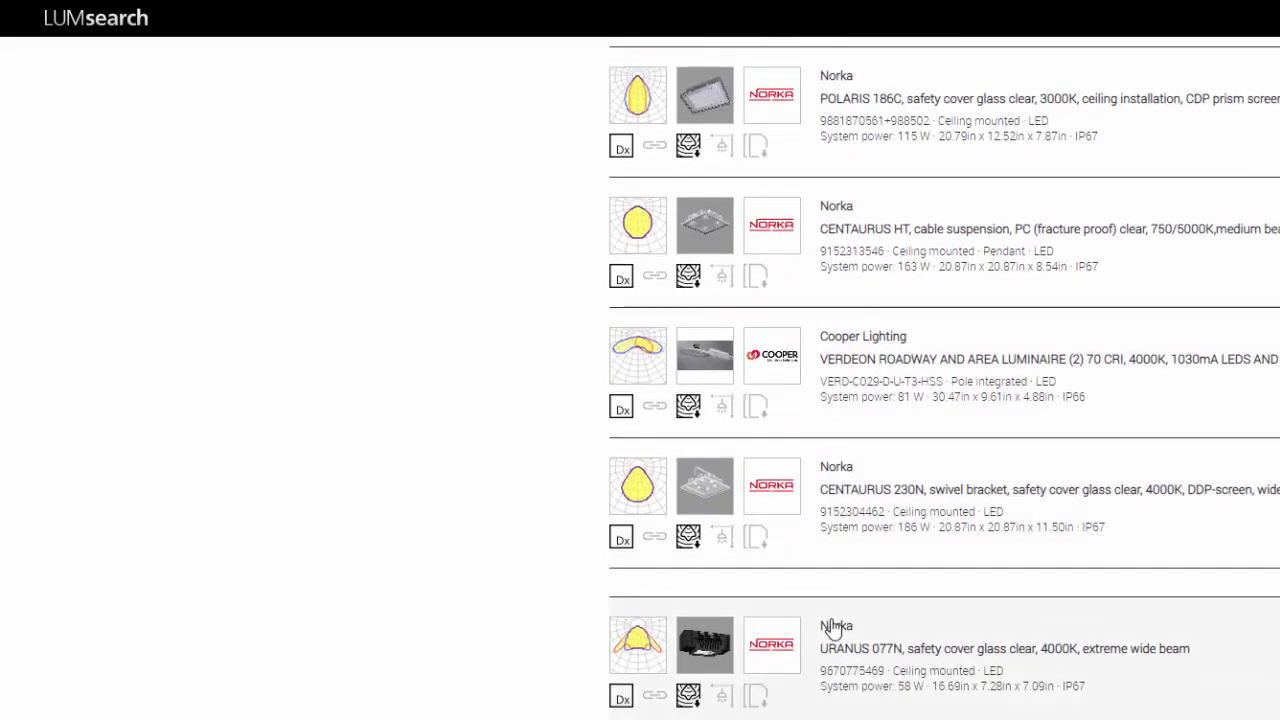
{"action": "scroll", "coordinate": [829, 623], "scroll_direction": "up", "scroll_amount": 10}
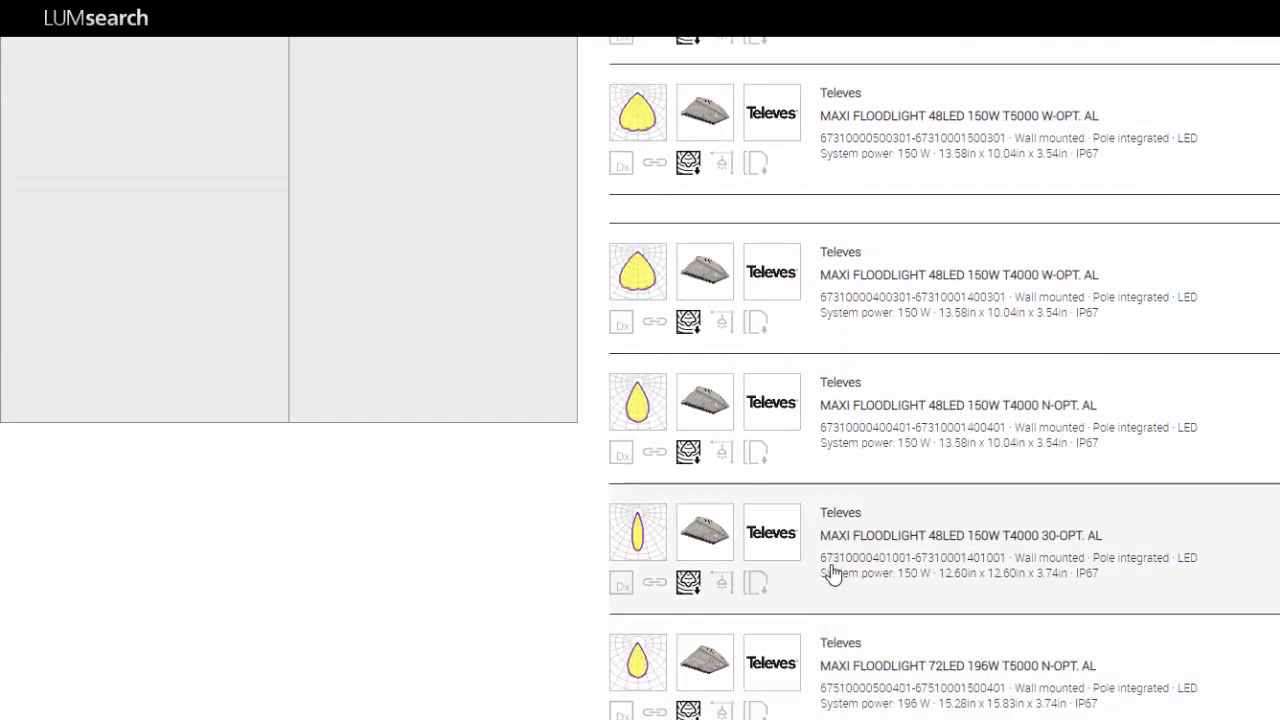
{"action": "scroll", "coordinate": [829, 580], "scroll_direction": "down", "scroll_amount": 3}
{"action": "scroll", "coordinate": [815, 640], "scroll_direction": "down", "scroll_amount": 10}
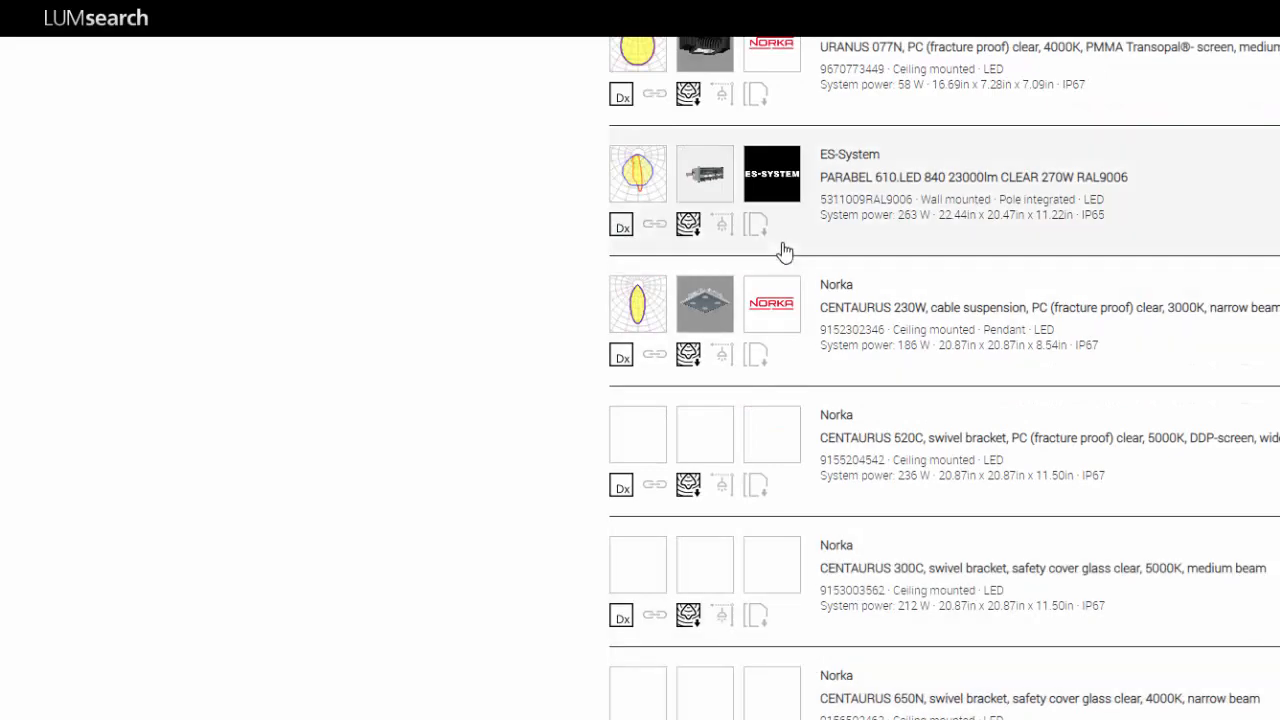
{"action": "scroll", "coordinate": [770, 450], "scroll_direction": "down", "scroll_amount": 5}
{"action": "scroll", "coordinate": [752, 592], "scroll_direction": "down", "scroll_amount": 5}
{"action": "scroll", "coordinate": [777, 143], "scroll_direction": "up", "scroll_amount": 4}
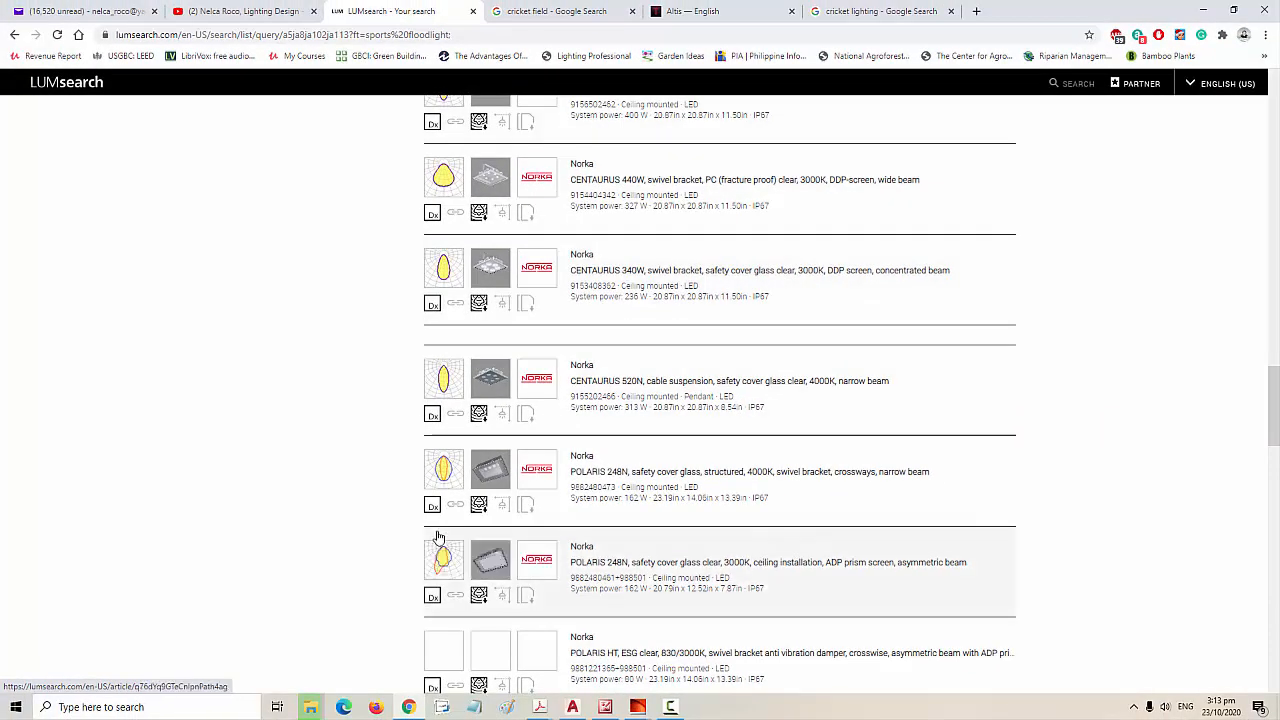
{"action": "scroll", "coordinate": [664, 646], "scroll_direction": "down", "scroll_amount": 1}
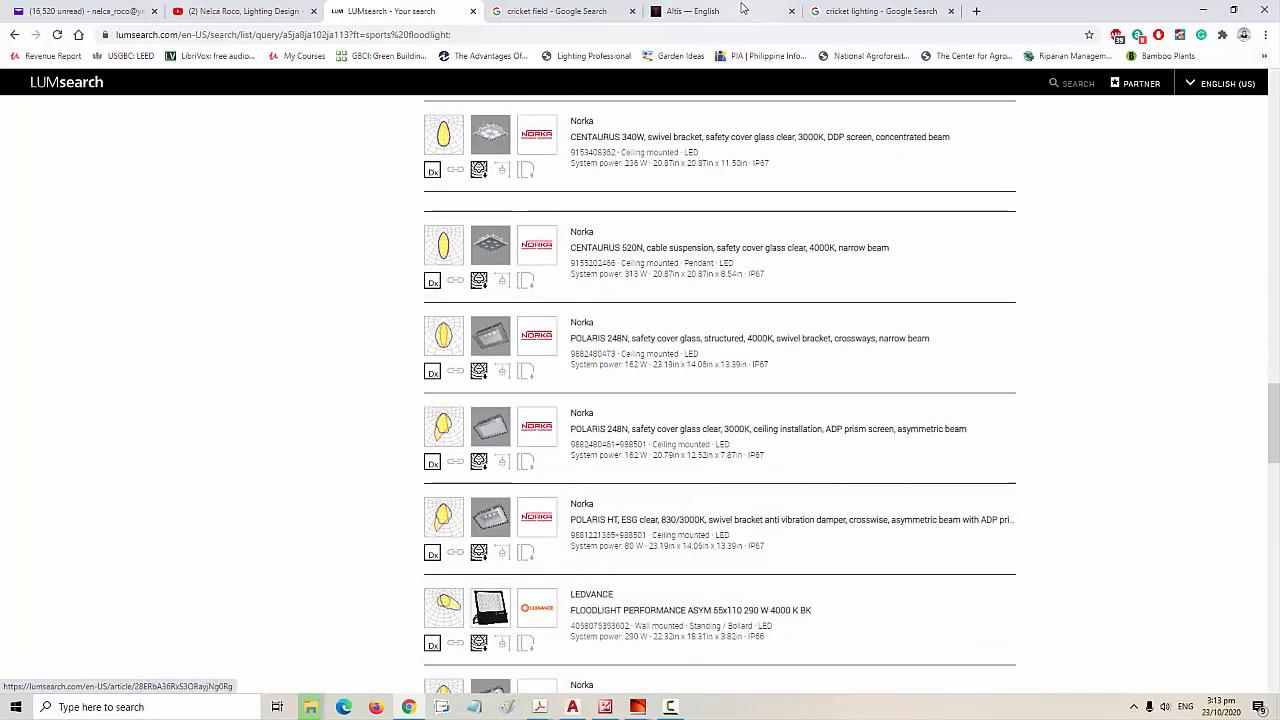
- Review the Altis sports floodlight description on the Thorn Lighting product page
{"action": "left_click", "coordinate": [713, 10]}
{"action": "scroll", "coordinate": [543, 512], "scroll_direction": "up", "scroll_amount": 7}
{"action": "scroll", "coordinate": [543, 512], "scroll_direction": "down", "scroll_amount": 4}
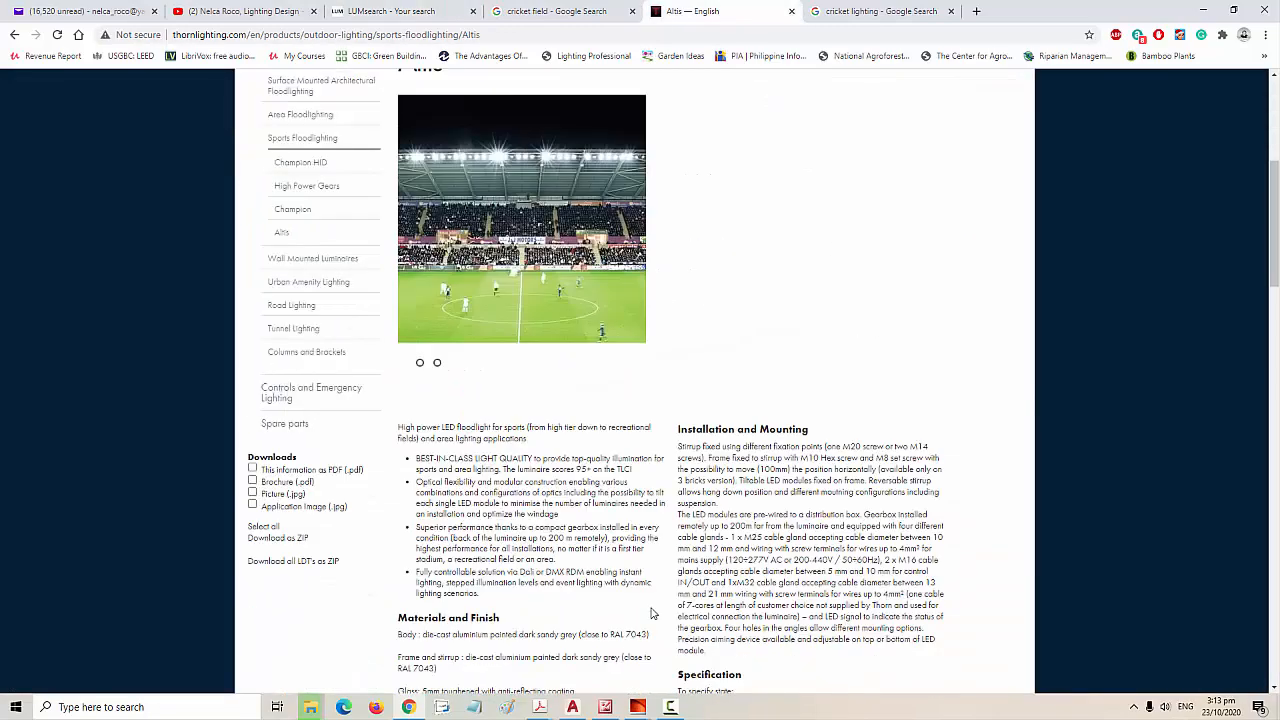
- Switch back to DIALux, dismiss the save reminder and display the luminaire catalogues with the recently used luminaires
{"action": "mouse_move", "coordinate": [643, 710]}
{"action": "left_click", "coordinate": [563, 669]}
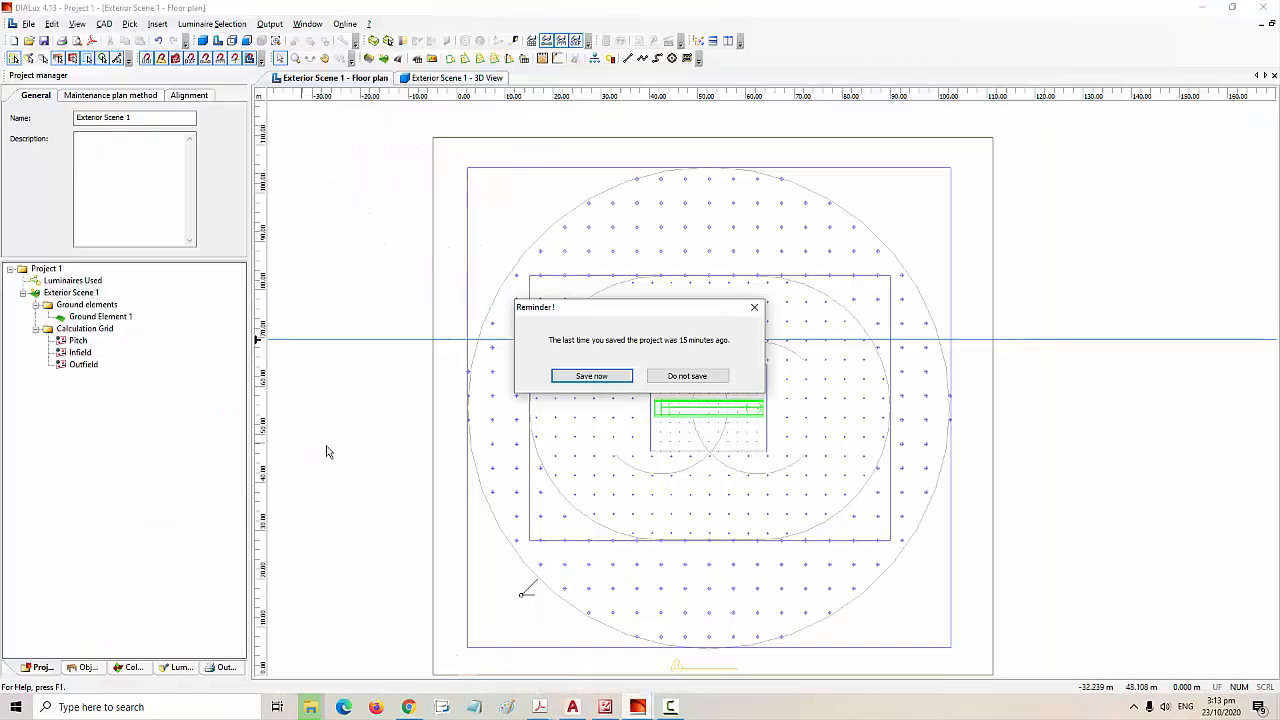
{"action": "left_click", "coordinate": [754, 307]}
{"action": "left_click", "coordinate": [178, 667]}
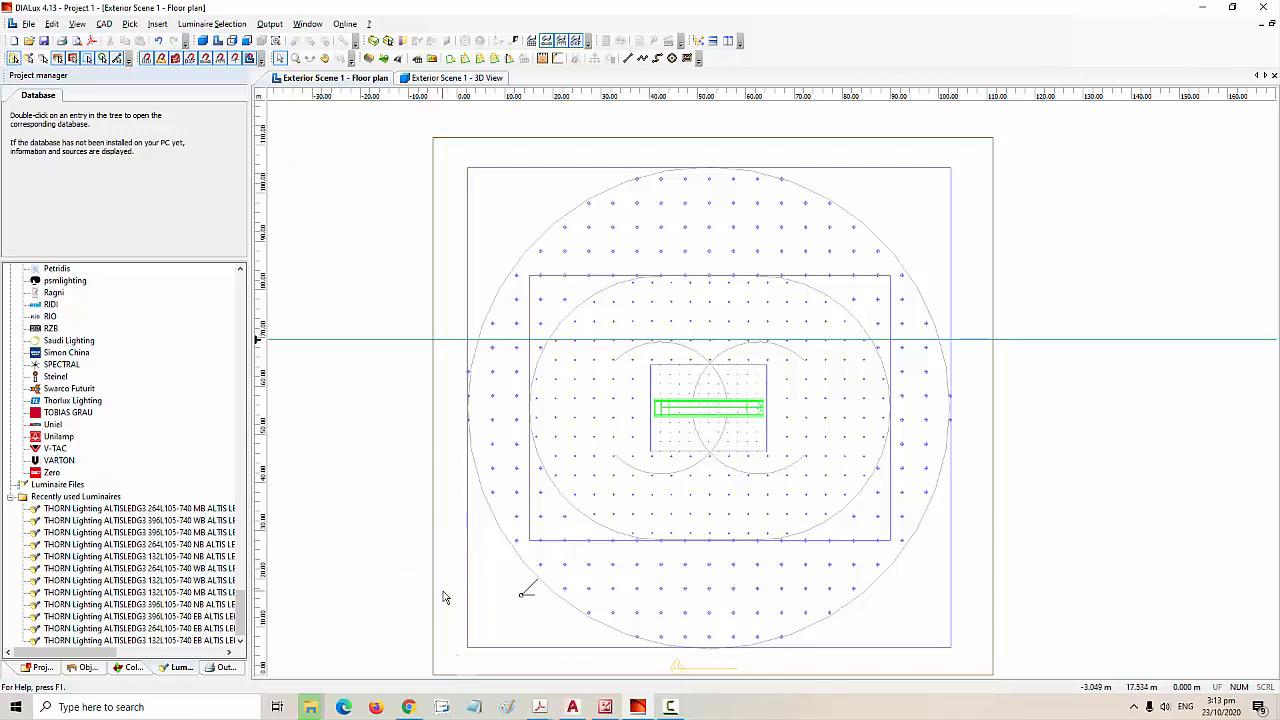
{"action": "middle_click_drag", "start_coordinate": [517, 589], "coordinate": [567, 467]}
- Switch to AutoCAD and examine the small circle and 45° line marked outside the outfield boundary of the cricket field
{"action": "left_click", "coordinate": [572, 707]}
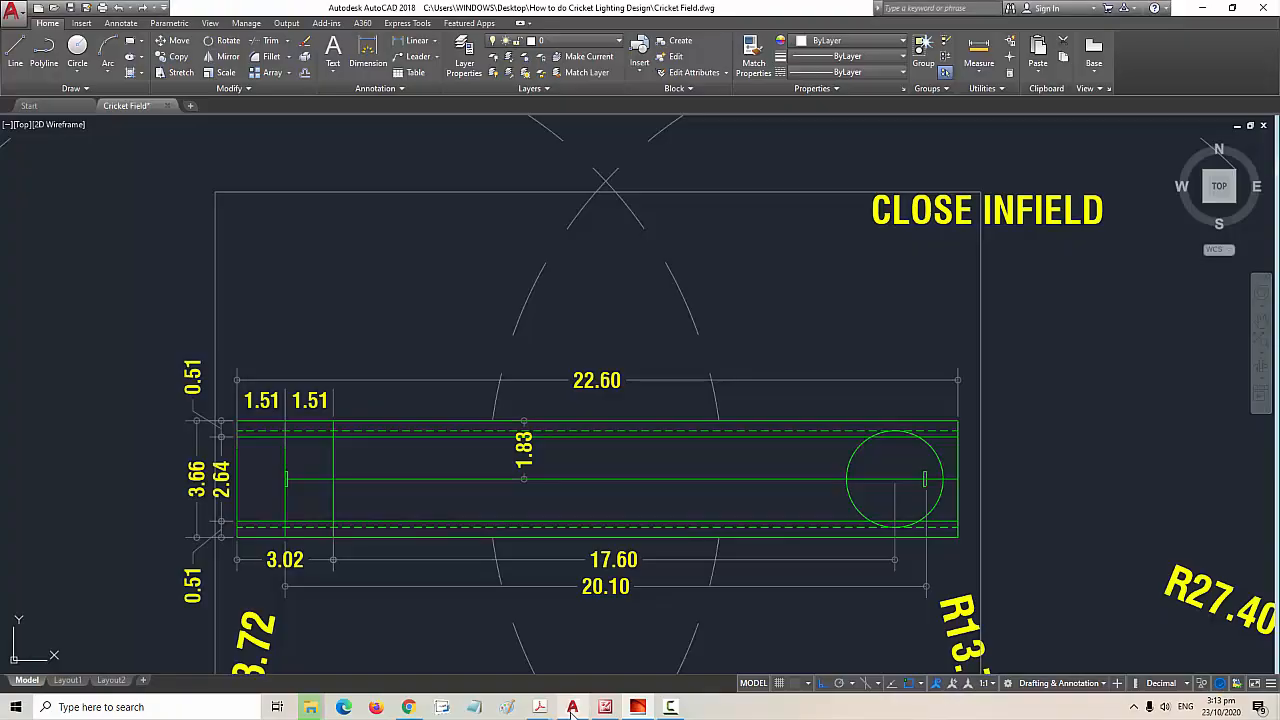
{"action": "scroll", "coordinate": [447, 553], "scroll_direction": "down", "scroll_amount": 2}
{"action": "middle_click_drag", "start_coordinate": [461, 552], "coordinate": [550, 393]}
{"action": "middle_click_drag", "start_coordinate": [429, 514], "coordinate": [697, 350]}
{"action": "middle_click_drag", "start_coordinate": [554, 529], "coordinate": [554, 528]}
{"action": "scroll", "coordinate": [471, 500], "scroll_direction": "up", "scroll_amount": 5}
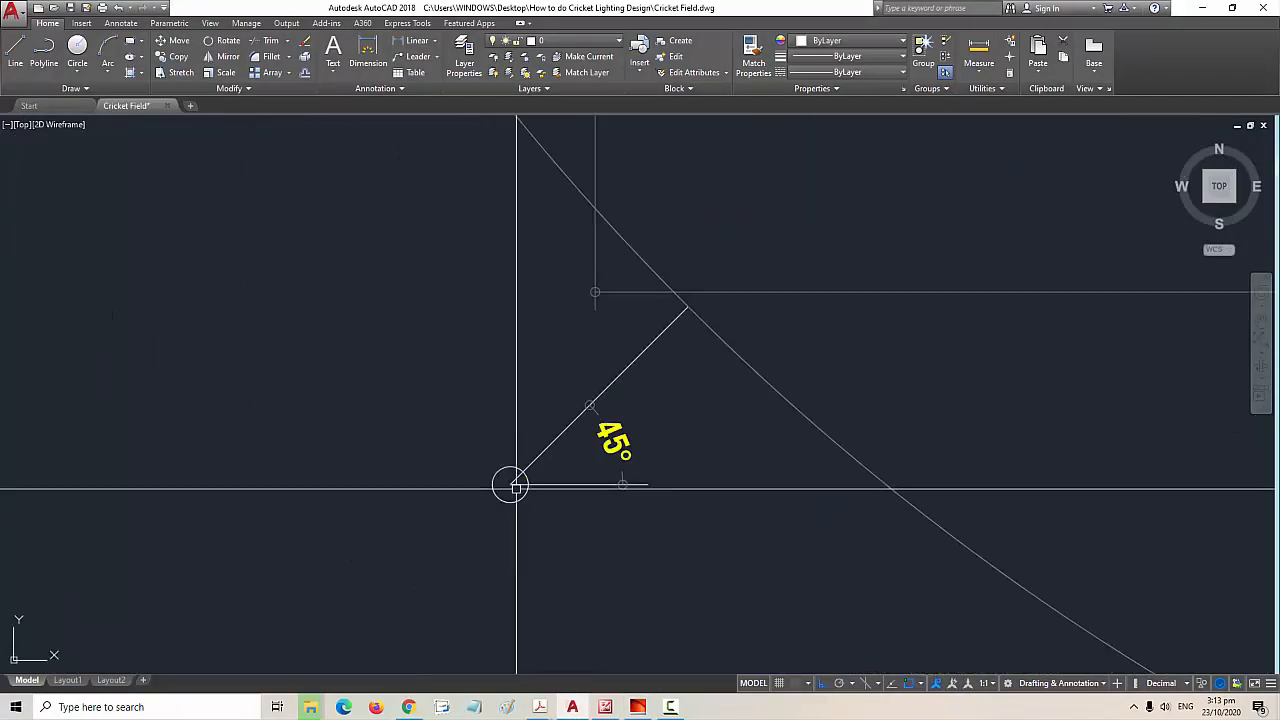
{"action": "scroll", "coordinate": [514, 488], "scroll_direction": "up", "scroll_amount": 5}
{"action": "scroll", "coordinate": [508, 486], "scroll_direction": "down", "scroll_amount": 6}
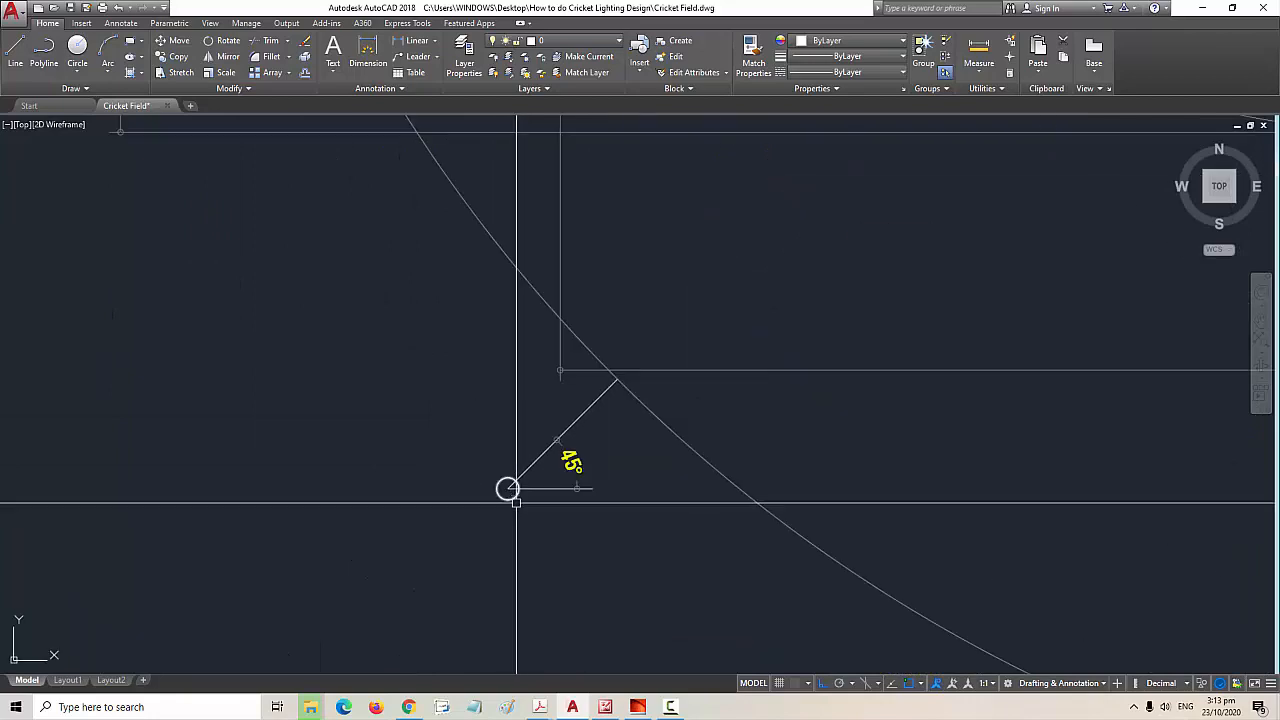
{"action": "scroll", "coordinate": [508, 490], "scroll_direction": "up", "scroll_amount": 3}
{"action": "scroll", "coordinate": [575, 488], "scroll_direction": "down", "scroll_amount": 4}
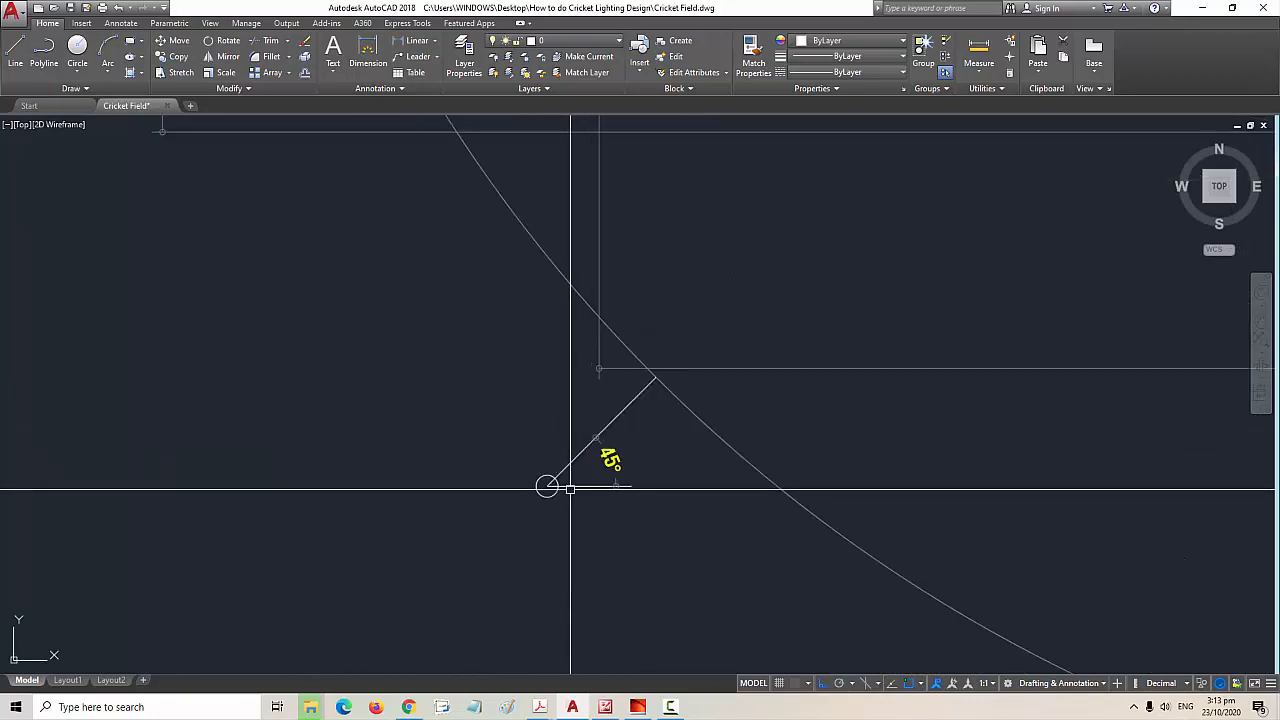
- Examine where the 45° marker sits relative to the whole cricket field layout
{"action": "scroll", "coordinate": [613, 463], "scroll_direction": "down", "scroll_amount": 5}
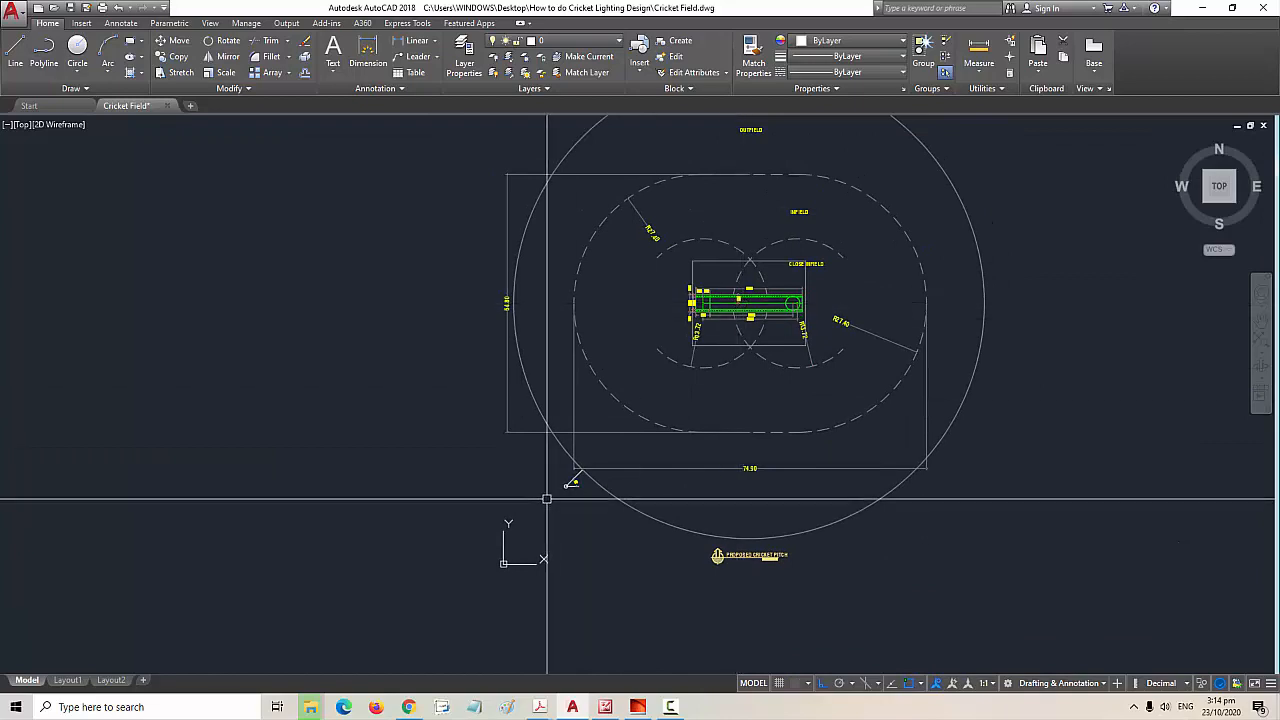
{"action": "mouse_move", "coordinate": [640, 362]}
{"action": "middle_mouse_down"}
{"action": "mouse_move", "coordinate": [646, 376]}
{"action": "mouse_move", "coordinate": [609, 431]}
{"action": "middle_mouse_up"}
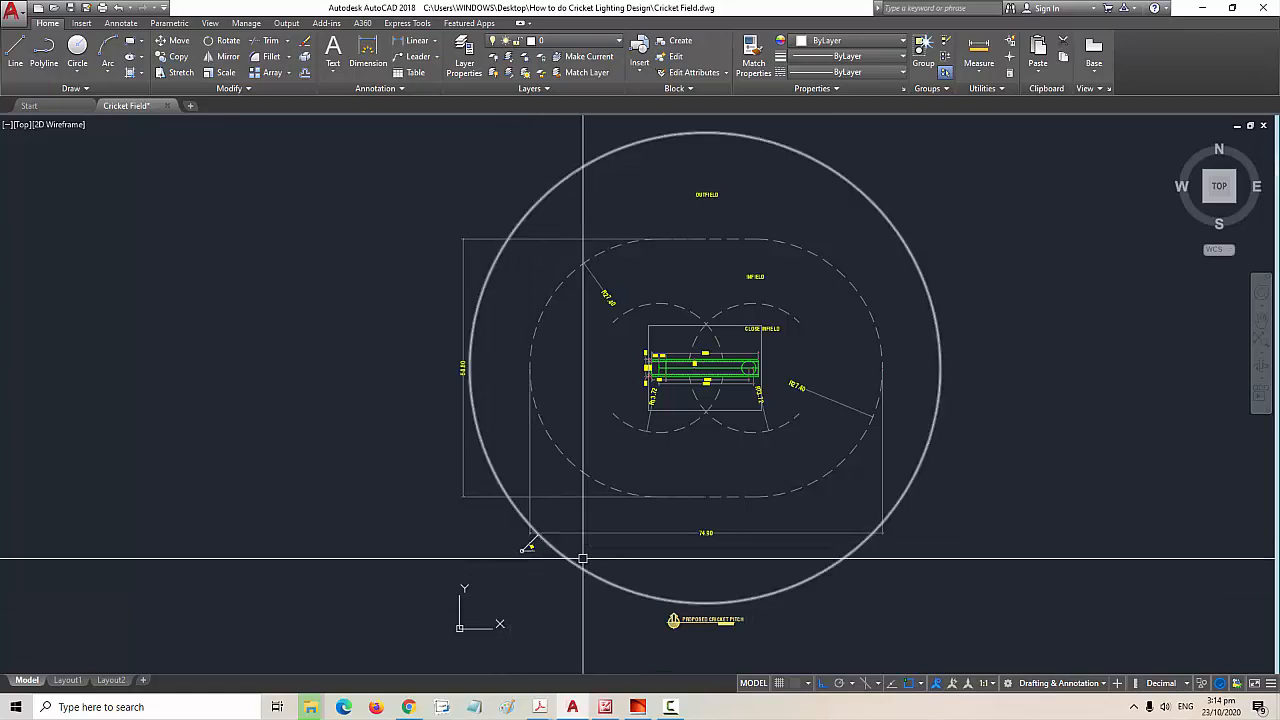
{"action": "scroll", "coordinate": [583, 558], "scroll_direction": "up", "scroll_amount": 5}
{"action": "scroll", "coordinate": [580, 523], "scroll_direction": "down", "scroll_amount": 7}
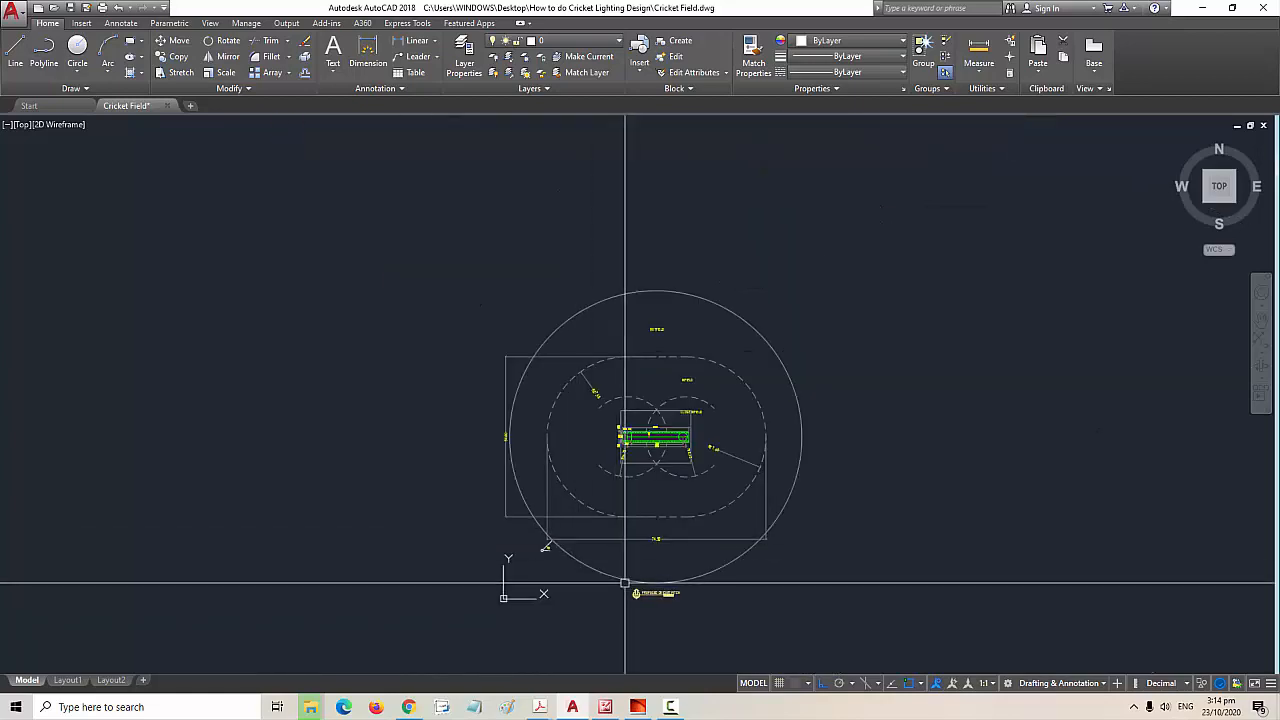
{"action": "scroll", "coordinate": [627, 578], "scroll_direction": "up", "scroll_amount": 3}
- Switch to DIALux and position a flood light arrangement on the marker circle at about X 13.27 m, Y 16.57 m, aimed at the pitch
{"action": "left_click", "coordinate": [638, 707]}
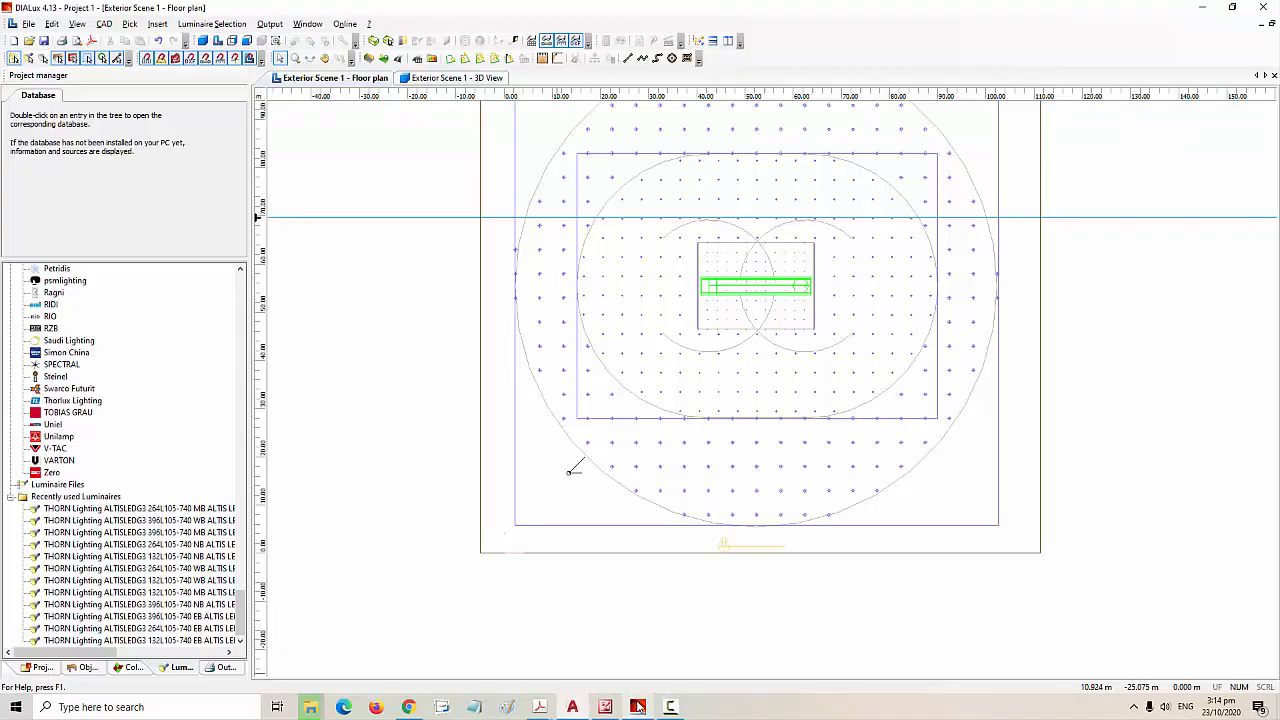
{"action": "middle_click_drag", "start_coordinate": [467, 465], "coordinate": [457, 463]}
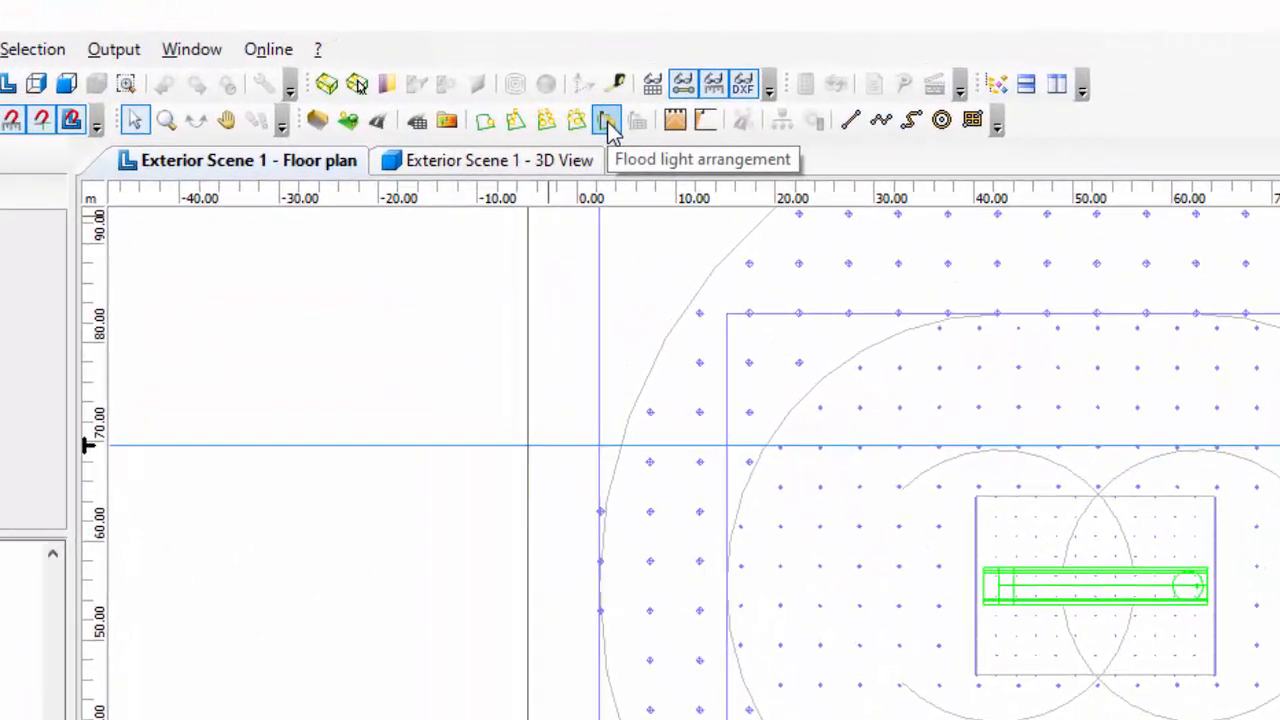
{"action": "left_click", "coordinate": [607, 121]}
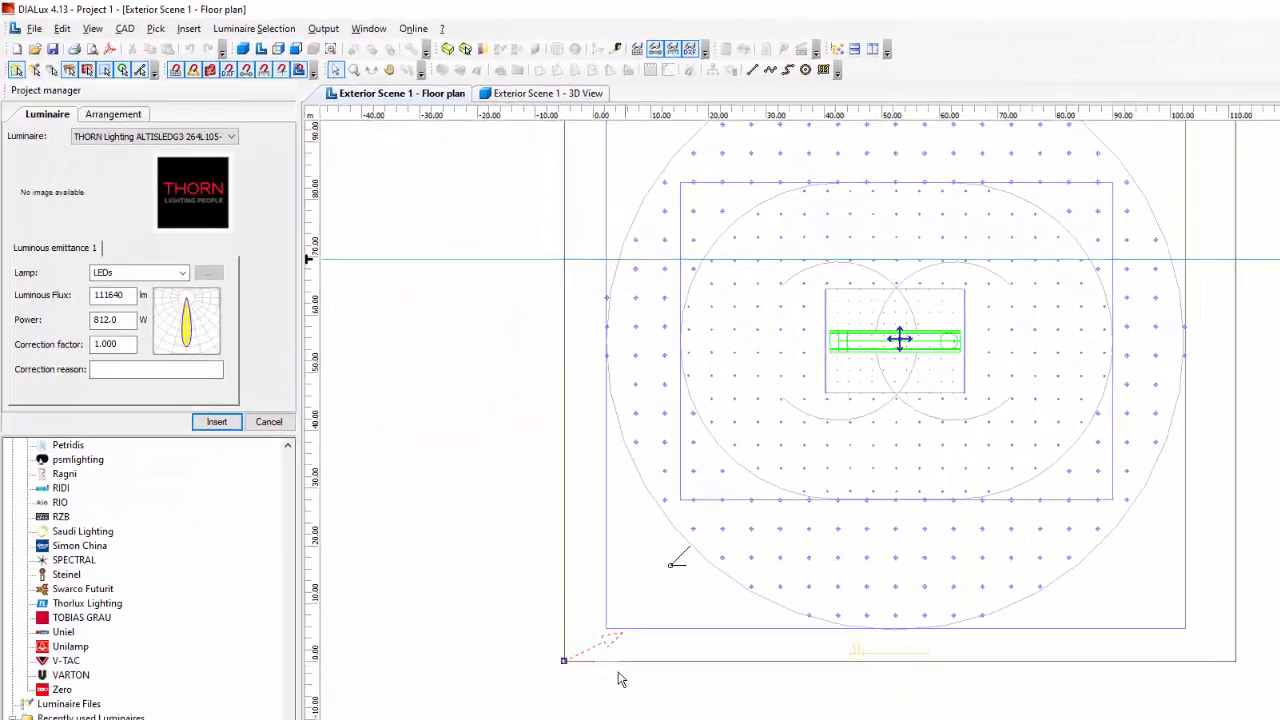
{"action": "scroll", "coordinate": [660, 582], "scroll_direction": "up", "scroll_amount": 6}
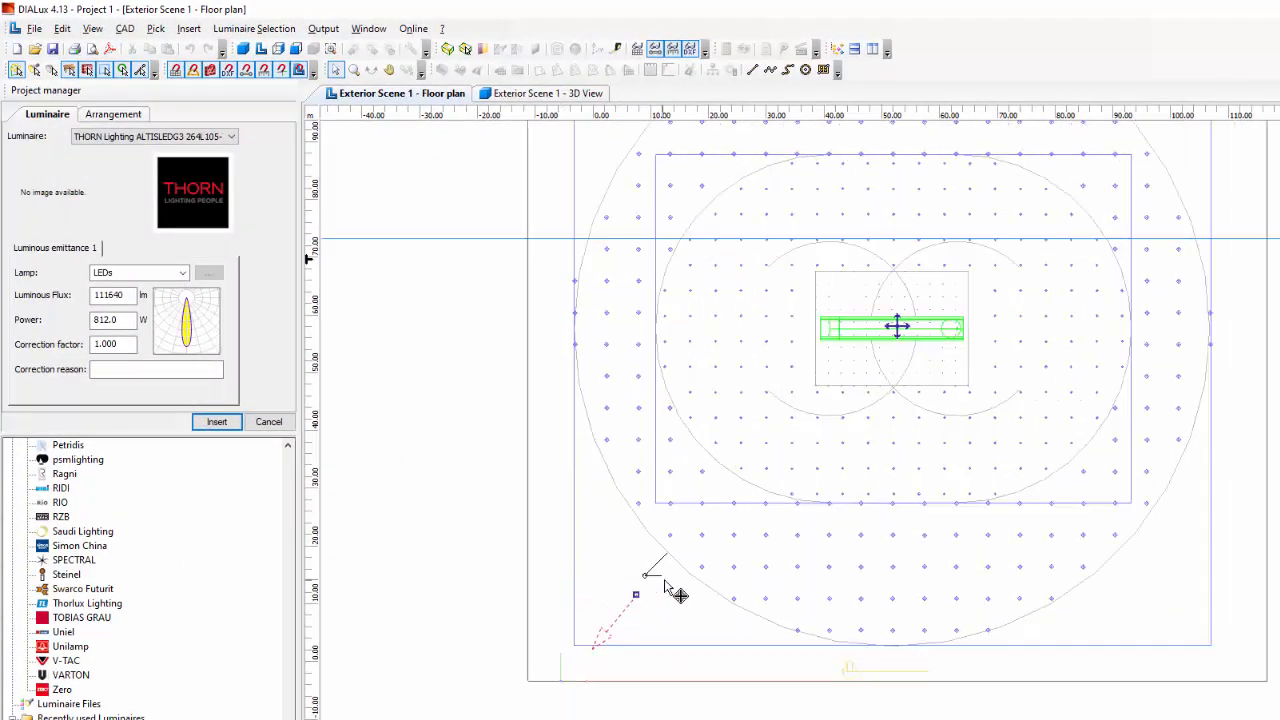
{"action": "scroll", "coordinate": [594, 601], "scroll_direction": "up", "scroll_amount": 5}
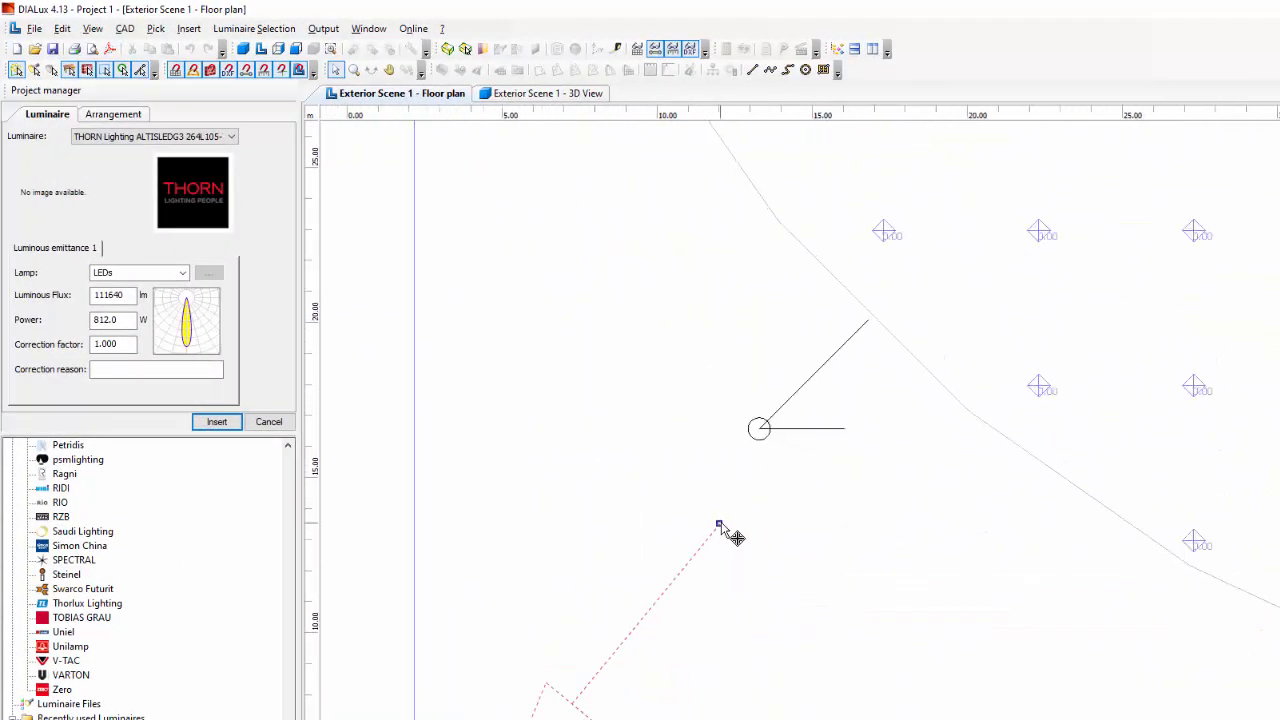
{"action": "scroll", "coordinate": [723, 591], "scroll_direction": "down", "scroll_amount": 9}
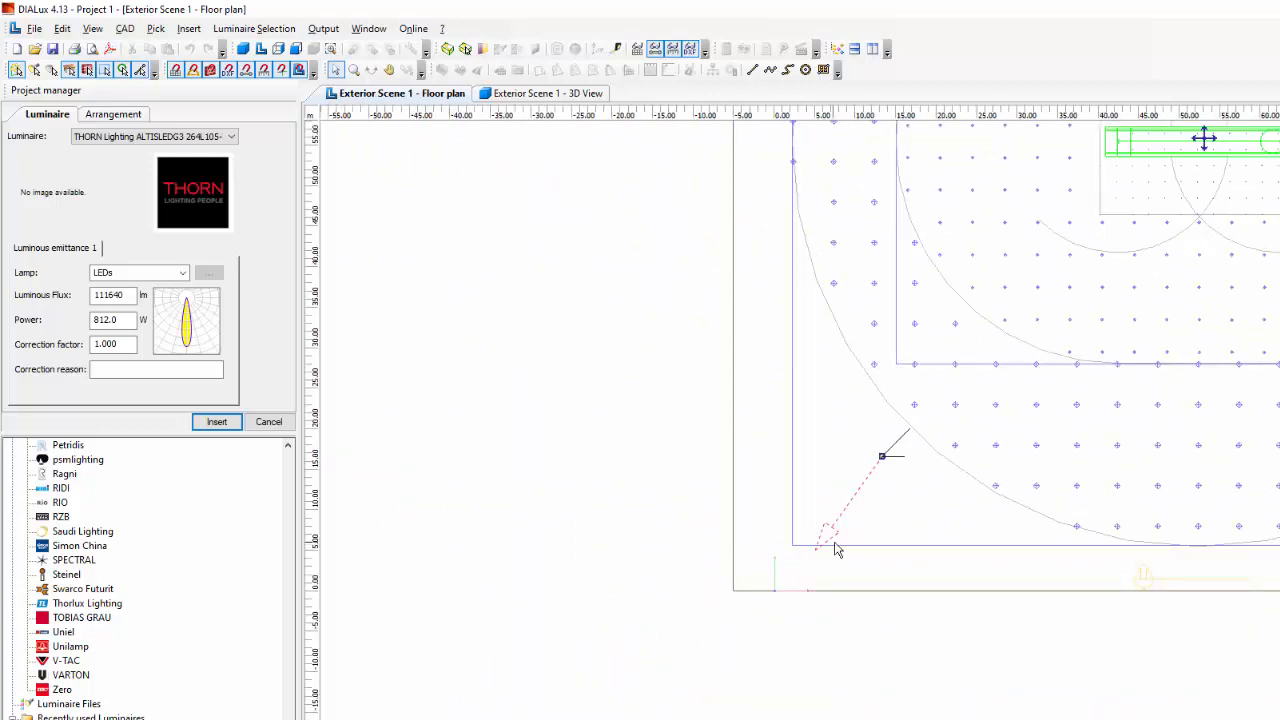
{"action": "left_click_drag", "start_coordinate": [596, 694], "coordinate": [1043, 299]}
- Choose the THORN ALTISLEDG3 396L105-740 MB luminaire and arrange 4 luminaires, mirrored horizontally and vertically, with the user-defined mounting type
{"action": "left_click", "coordinate": [98, 137]}
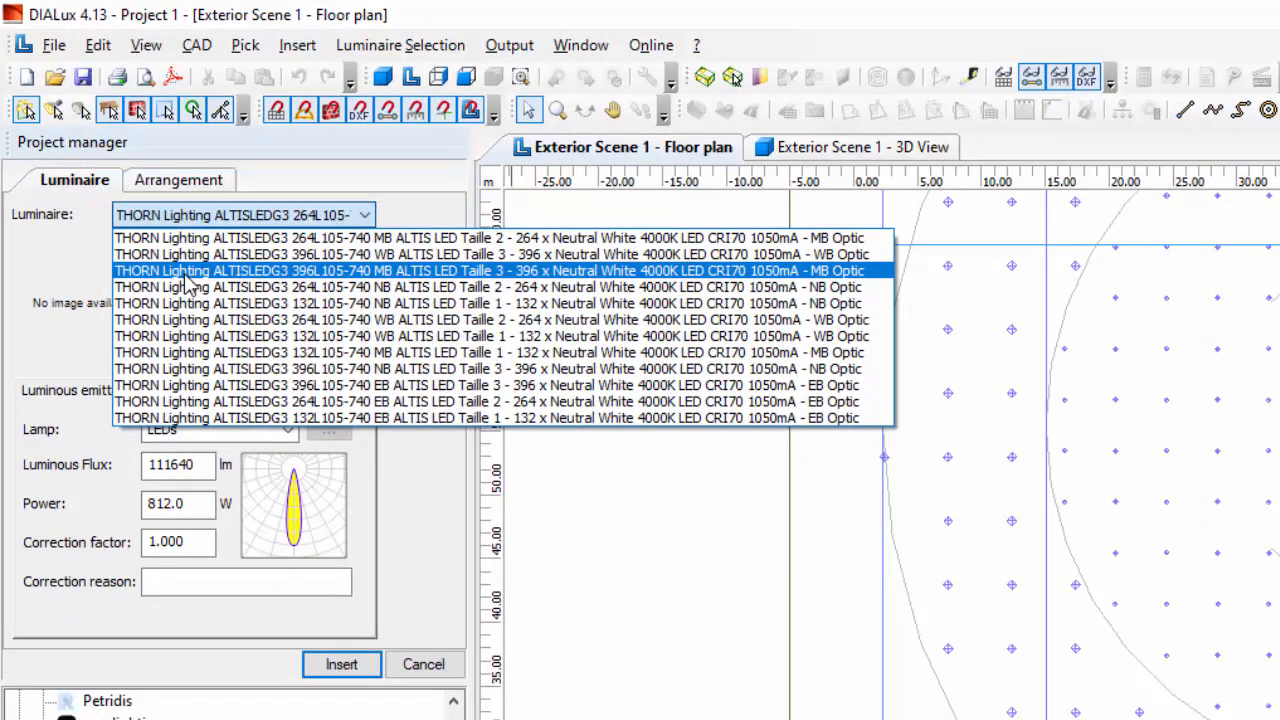
{"action": "left_click", "coordinate": [255, 270]}
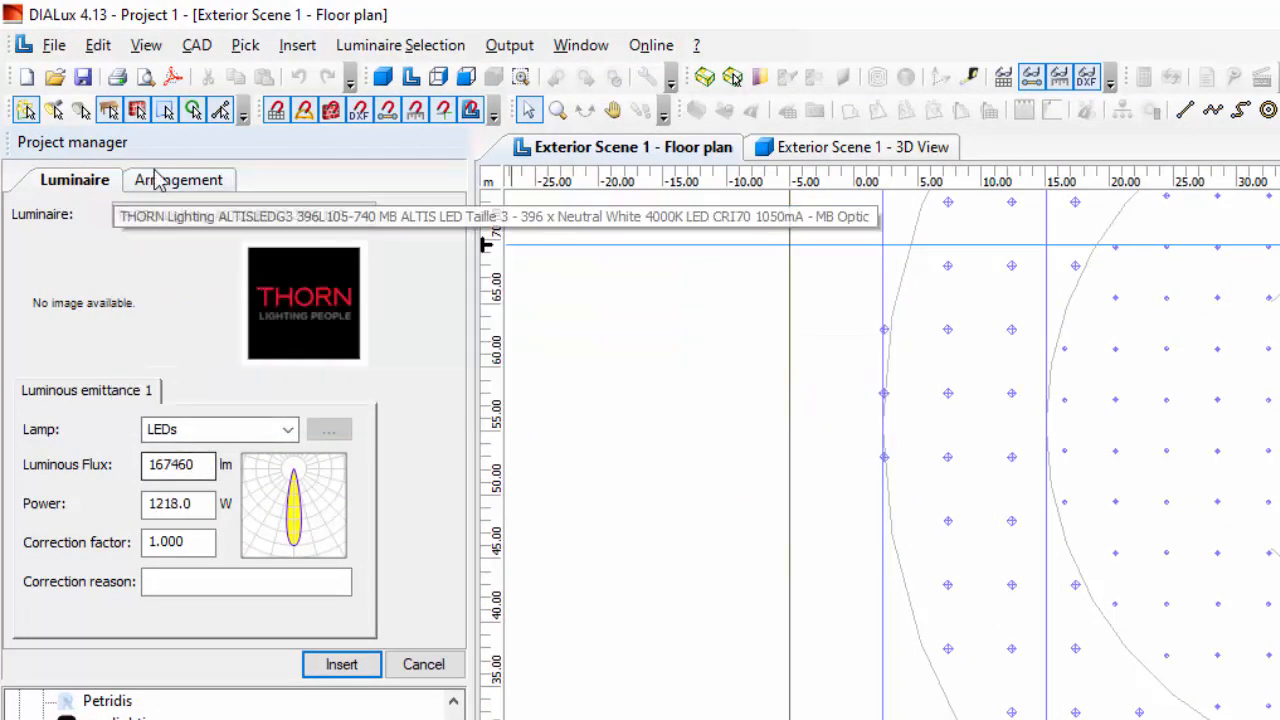
{"action": "left_click", "coordinate": [180, 179]}
{"action": "double_click", "coordinate": [177, 304]}
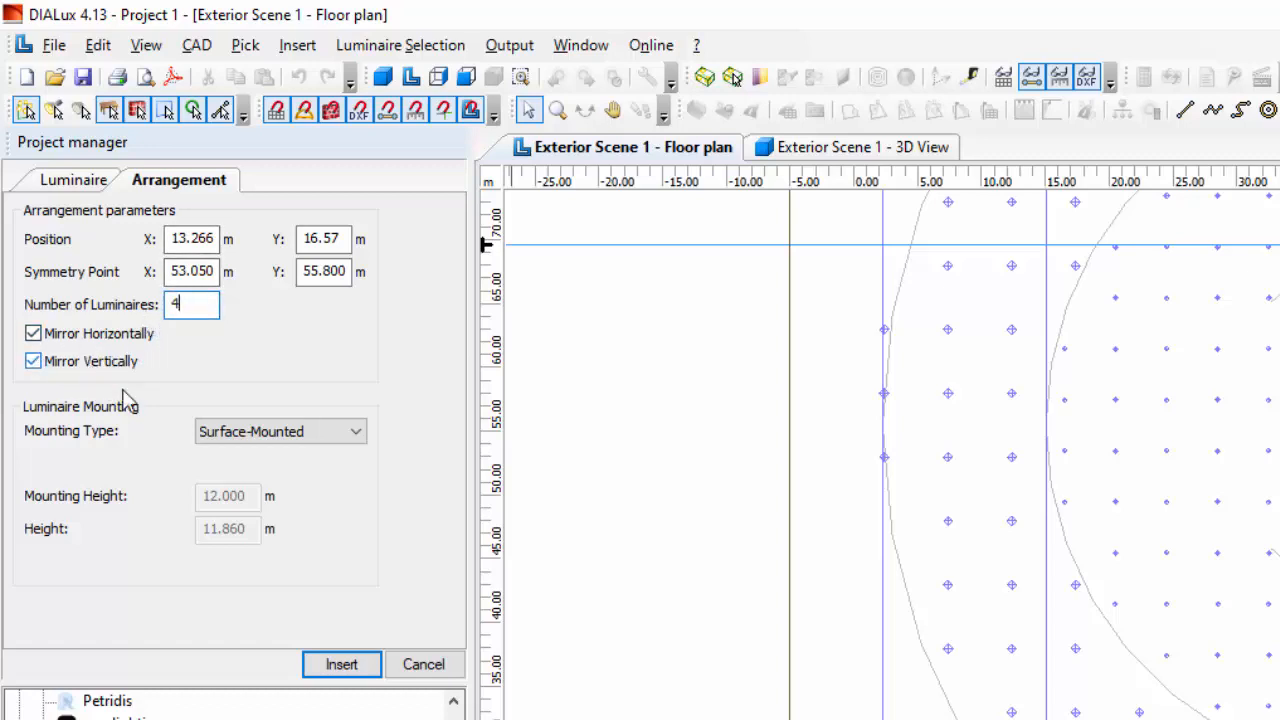
{"action": "middle_click_drag", "start_coordinate": [746, 410], "coordinate": [690, 649]}
{"action": "scroll", "coordinate": [690, 649], "scroll_direction": "down", "scroll_amount": 1}
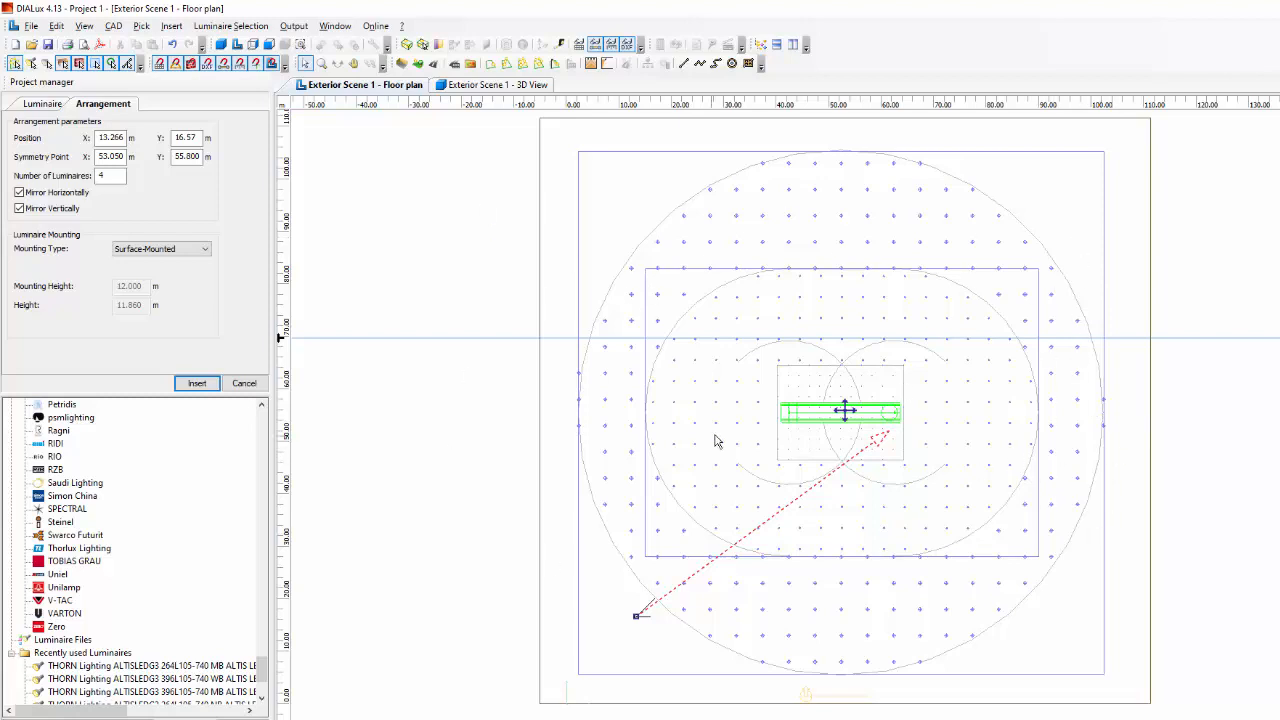
{"action": "left_click", "coordinate": [146, 254]}
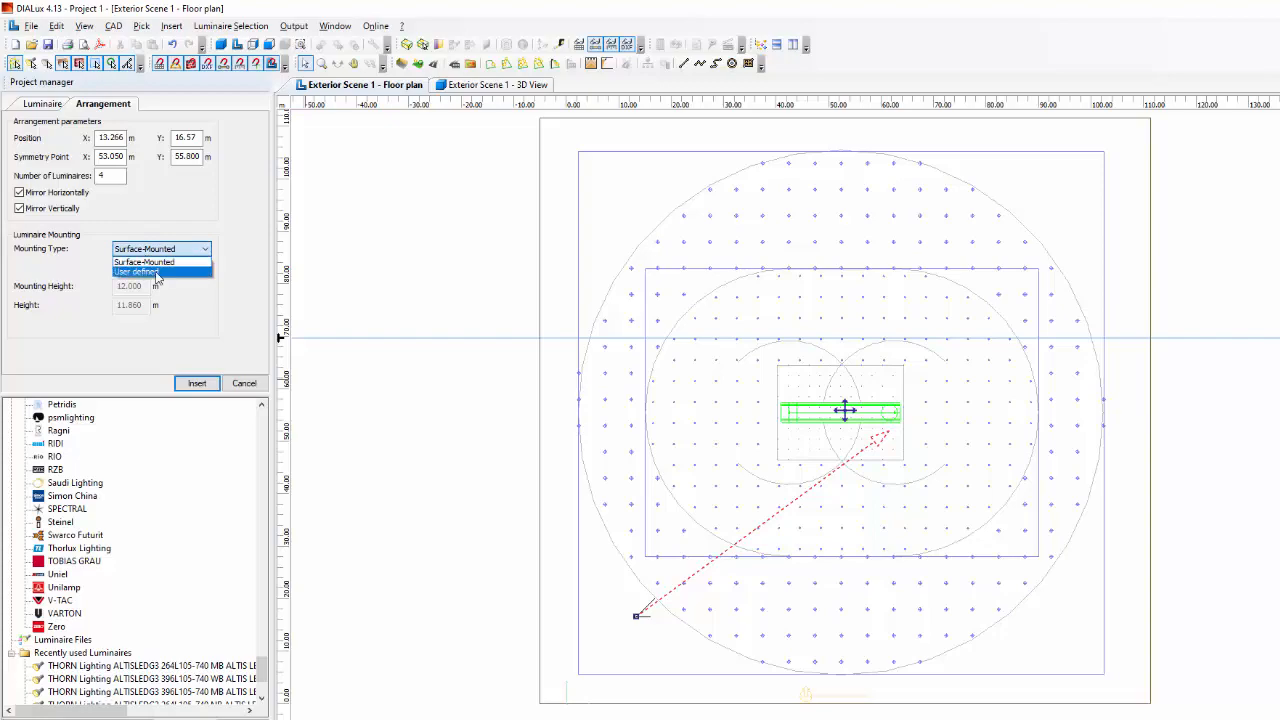
{"action": "left_click", "coordinate": [156, 273]}
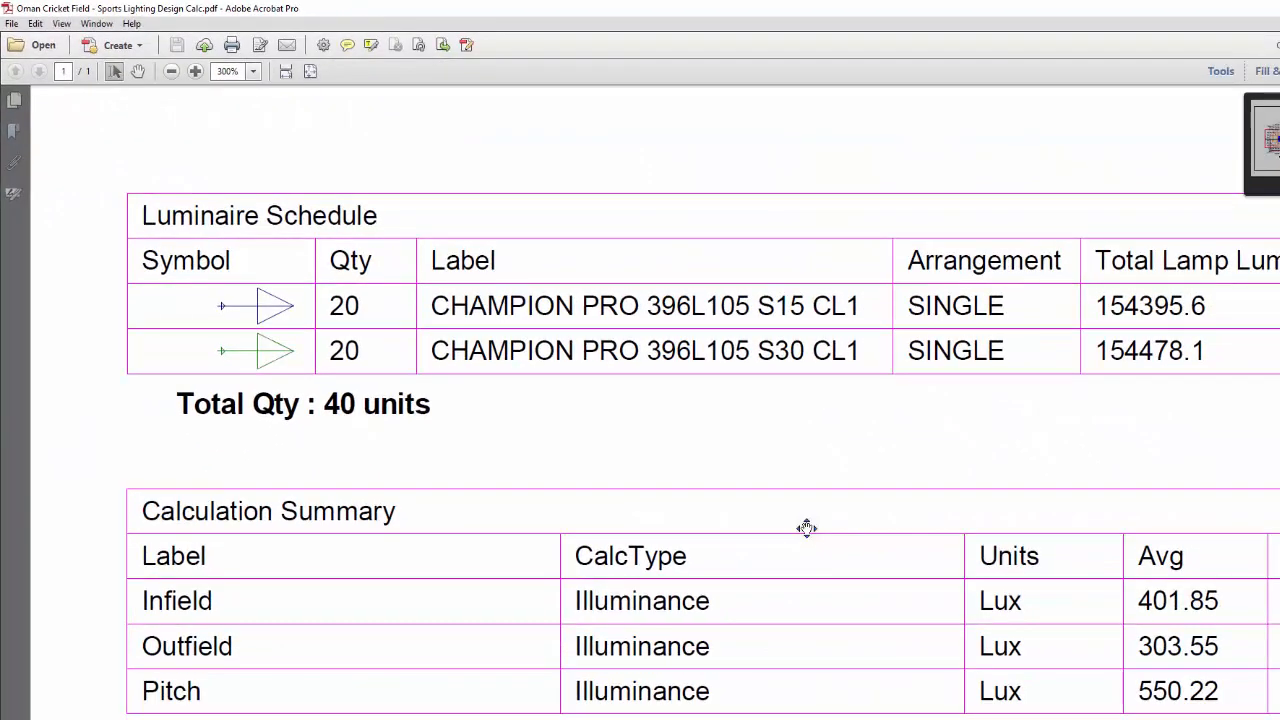
- Examine the luminaire schedule, calculation summary and the maintenance factor, mast height and pole location notes in the sports lighting calculation PDF
{"action": "mouse_move", "coordinate": [848, 543]}
{"action": "middle_mouse_down"}
{"action": "mouse_move", "coordinate": [791, 529]}
{"action": "mouse_move", "coordinate": [832, 528]}
{"action": "mouse_move", "coordinate": [772, 495]}
{"action": "middle_mouse_up"}
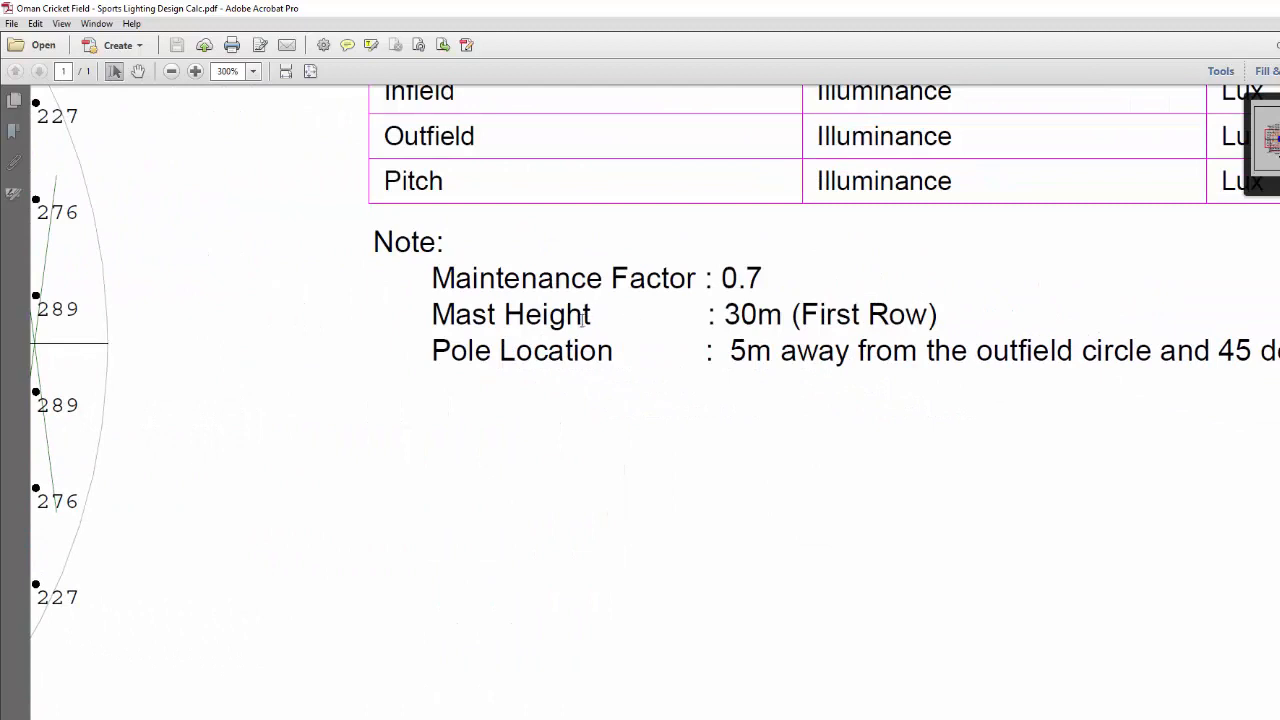
{"action": "scroll", "coordinate": [741, 371], "scroll_direction": "right", "scroll_amount": 8}
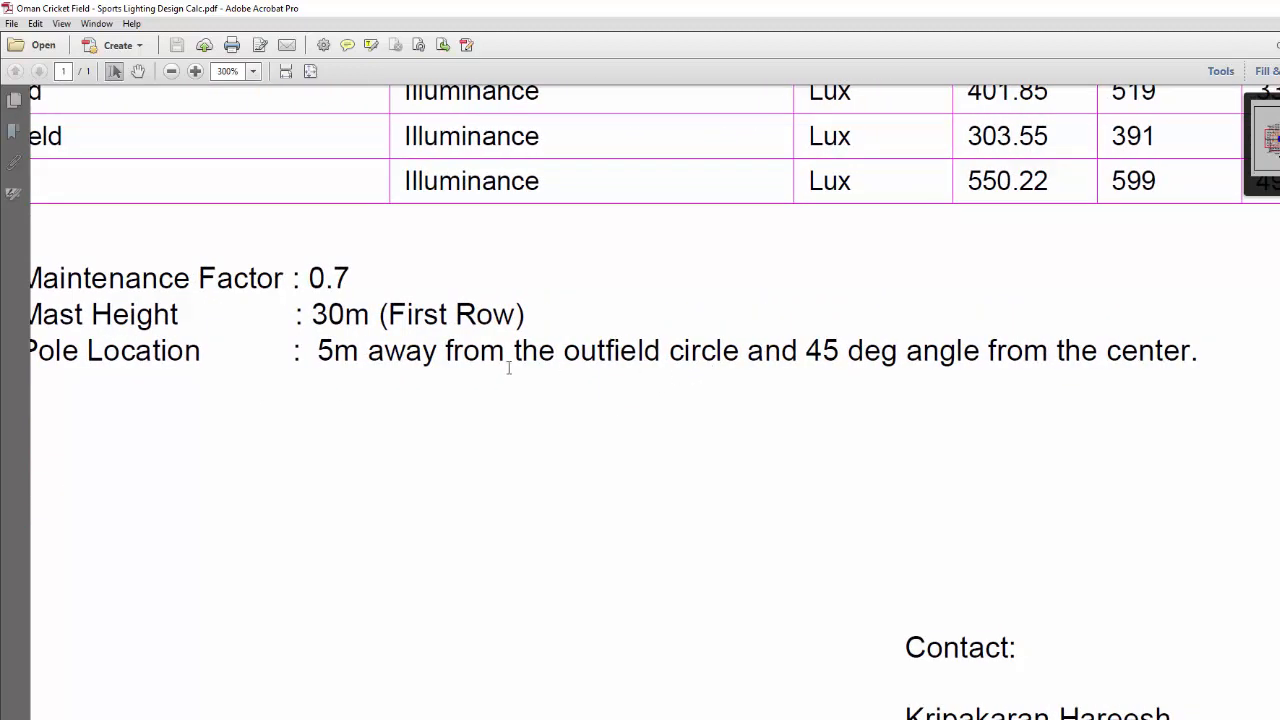
{"action": "scroll", "coordinate": [503, 368], "scroll_direction": "left", "scroll_amount": 2}
{"action": "scroll", "coordinate": [440, 337], "scroll_direction": "up", "scroll_amount": 3}
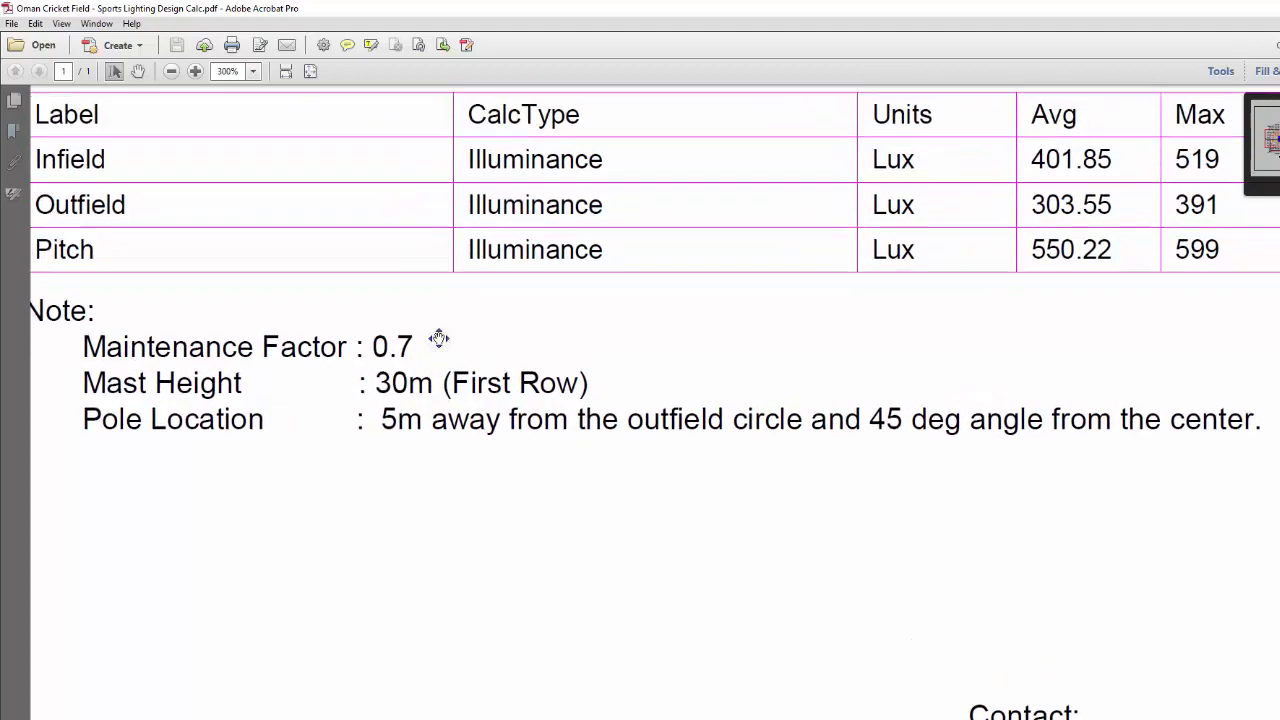
{"action": "scroll", "coordinate": [520, 480], "scroll_direction": "left", "scroll_amount": 5}
{"action": "scroll", "coordinate": [588, 518], "scroll_direction": "up", "scroll_amount": 2}
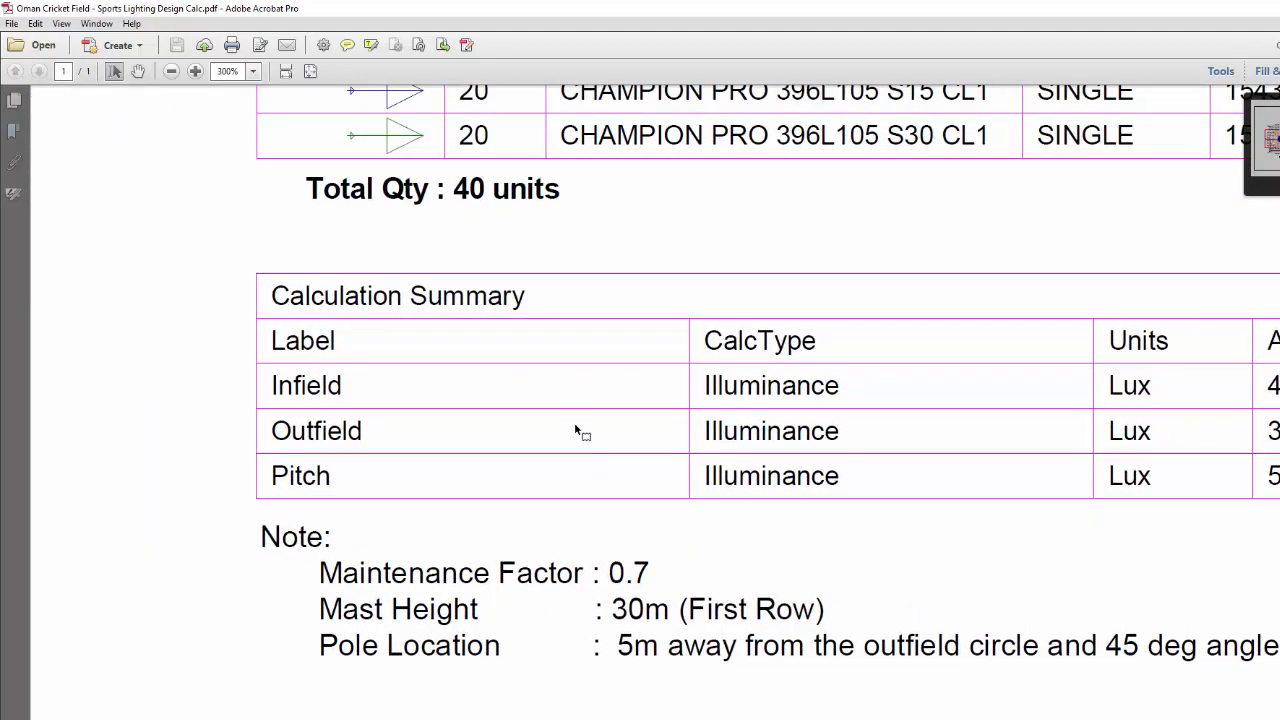
{"action": "scroll", "coordinate": [586, 400], "scroll_direction": "up", "scroll_amount": 5}
{"action": "scroll", "coordinate": [586, 400], "scroll_direction": "right", "scroll_amount": 4}
{"action": "scroll", "coordinate": [521, 505], "scroll_direction": "down", "scroll_amount": 6}
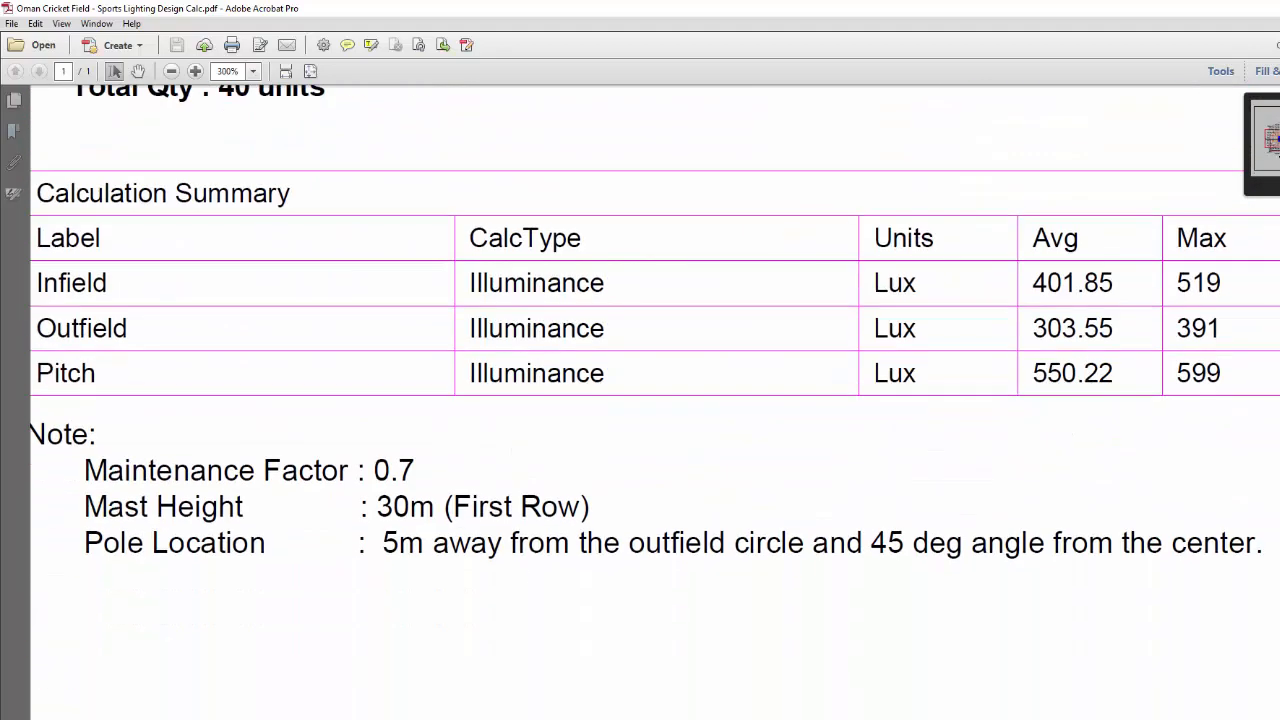
- Switch back to DIALux, set the mounting height to 30 m and insert the flood light arrangement
{"action": "key", "text": "alt+Tab"}
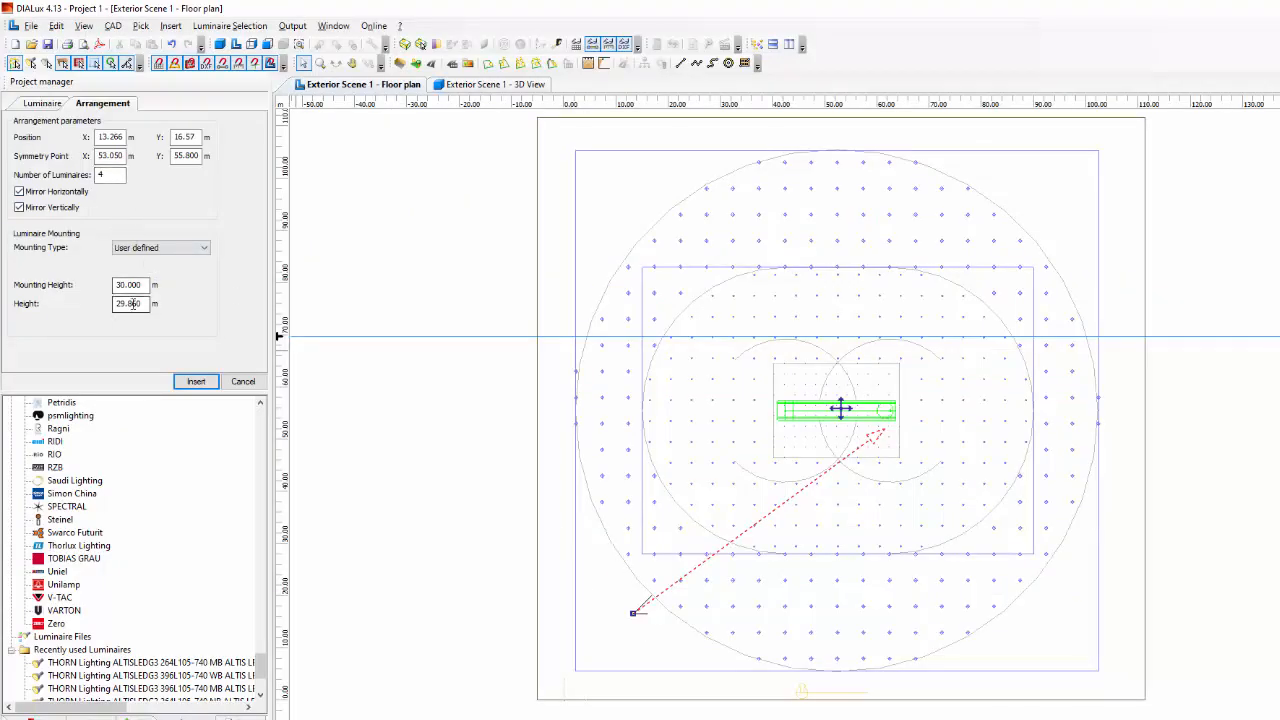
{"action": "left_click", "coordinate": [185, 386]}
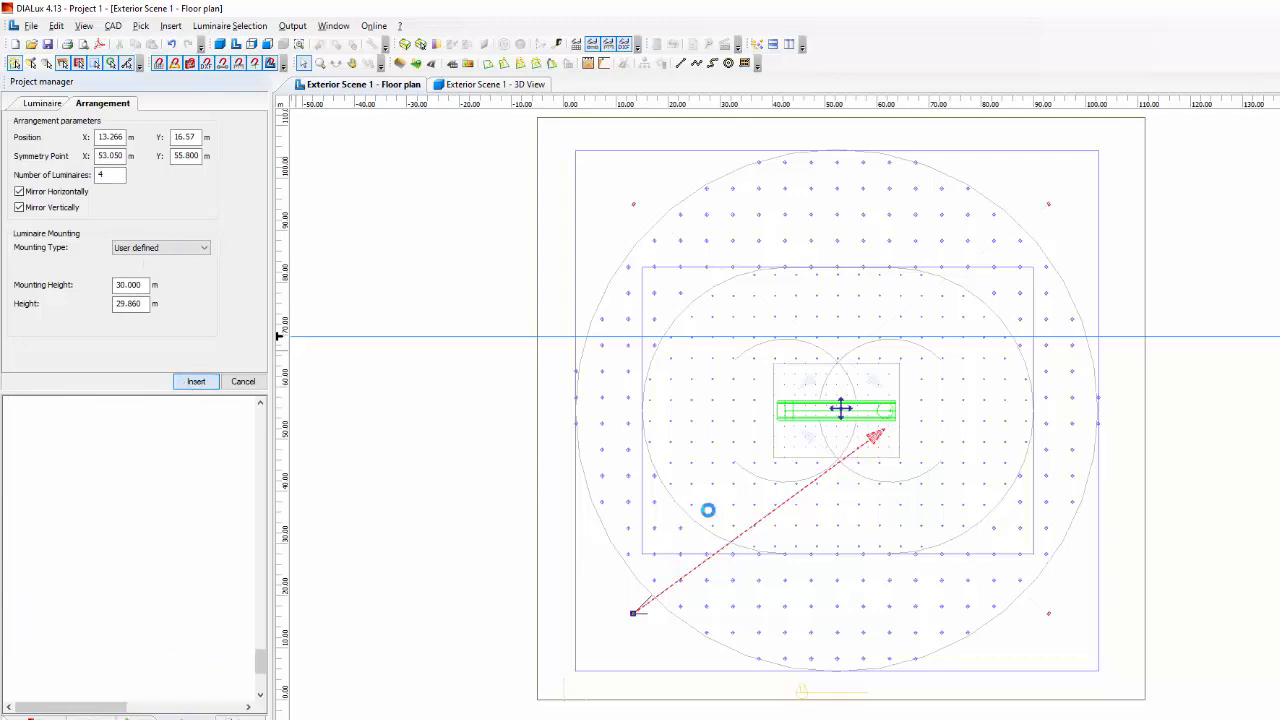
- Spread the aiming points of the four floodlights over the rectangular area around the pitch and check the illuminance values
{"action": "scroll", "coordinate": [908, 467], "scroll_direction": "up", "scroll_amount": 5}
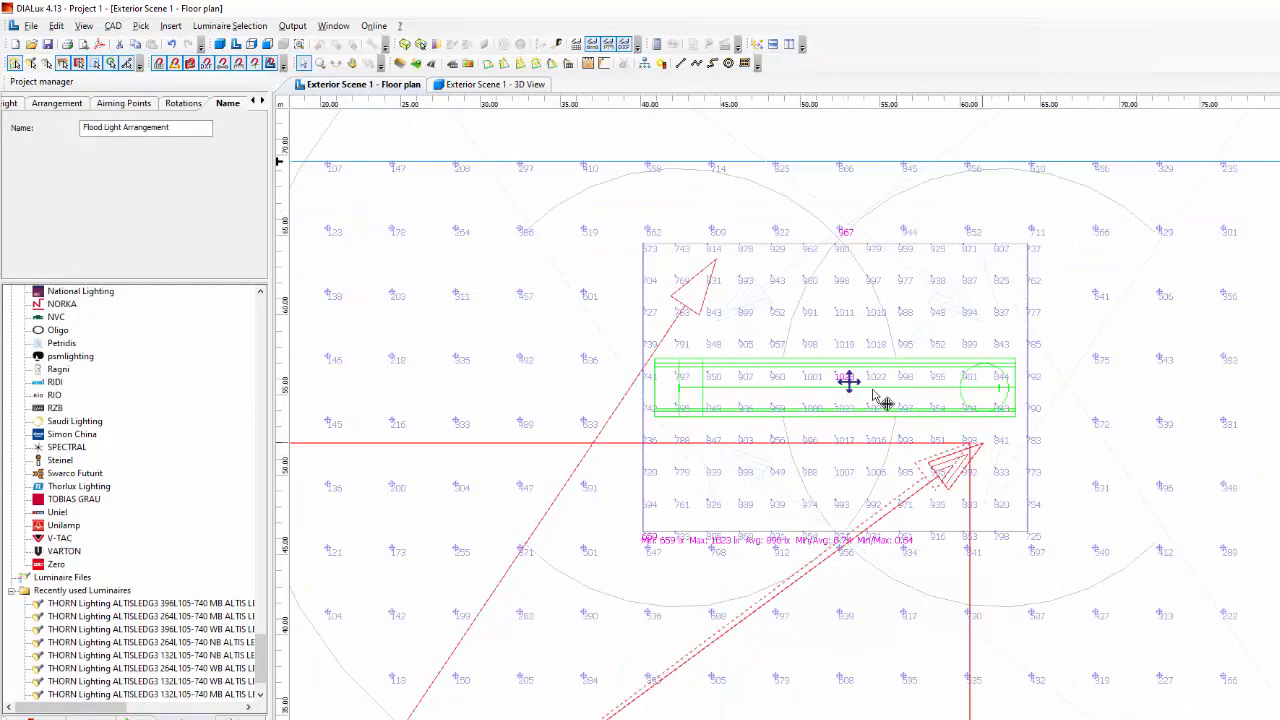
{"action": "left_click", "coordinate": [1035, 507]}
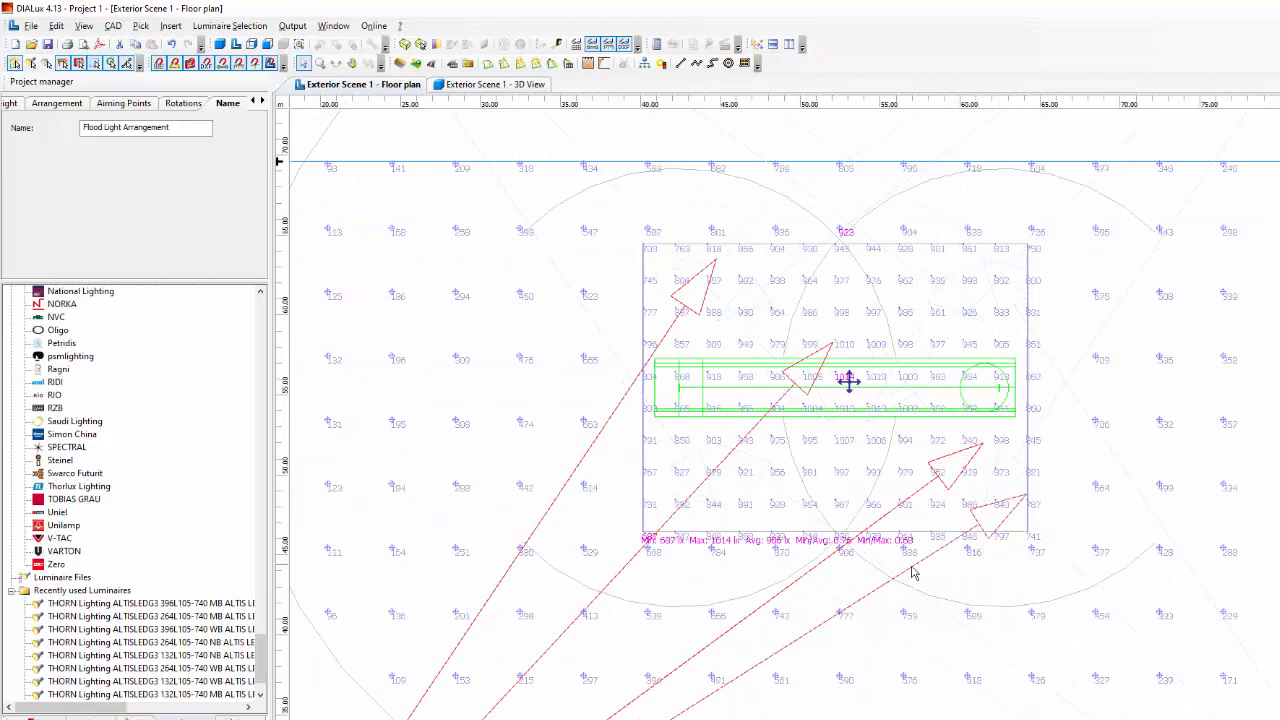
{"action": "scroll", "coordinate": [866, 560], "scroll_direction": "up", "scroll_amount": 1}
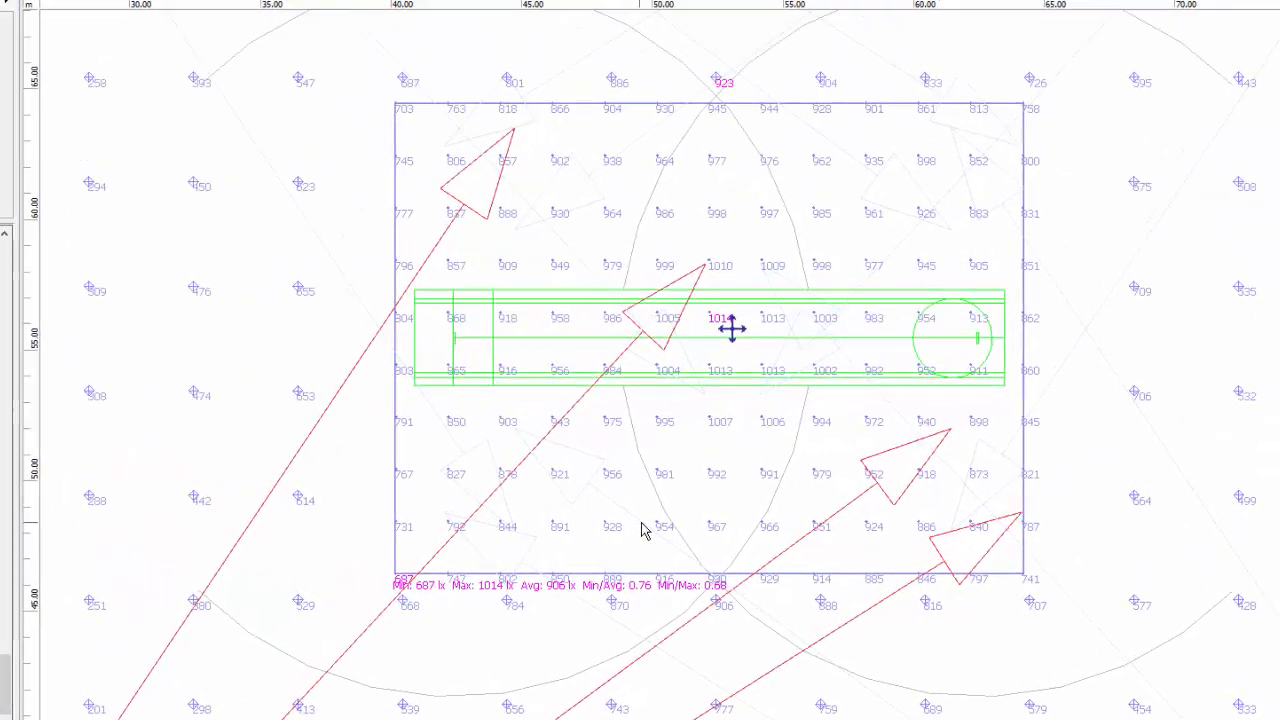
{"action": "scroll", "coordinate": [584, 630], "scroll_direction": "up", "scroll_amount": 3}
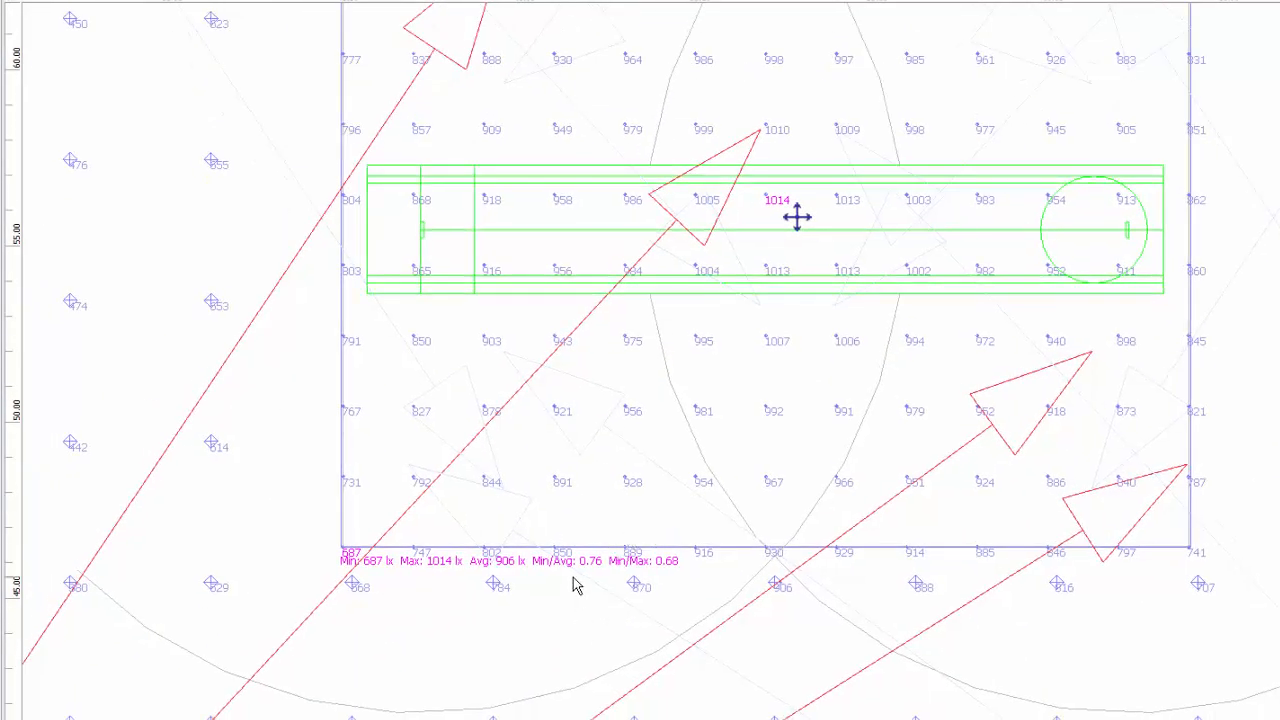
{"action": "scroll", "coordinate": [617, 585], "scroll_direction": "down", "scroll_amount": 1}
- Reduce the arrangement to 2 luminaires and re-aim the second floodlight at about X 58.8 m, Y 51.9 m
{"action": "middle_click_drag", "start_coordinate": [665, 566], "coordinate": [729, 470]}
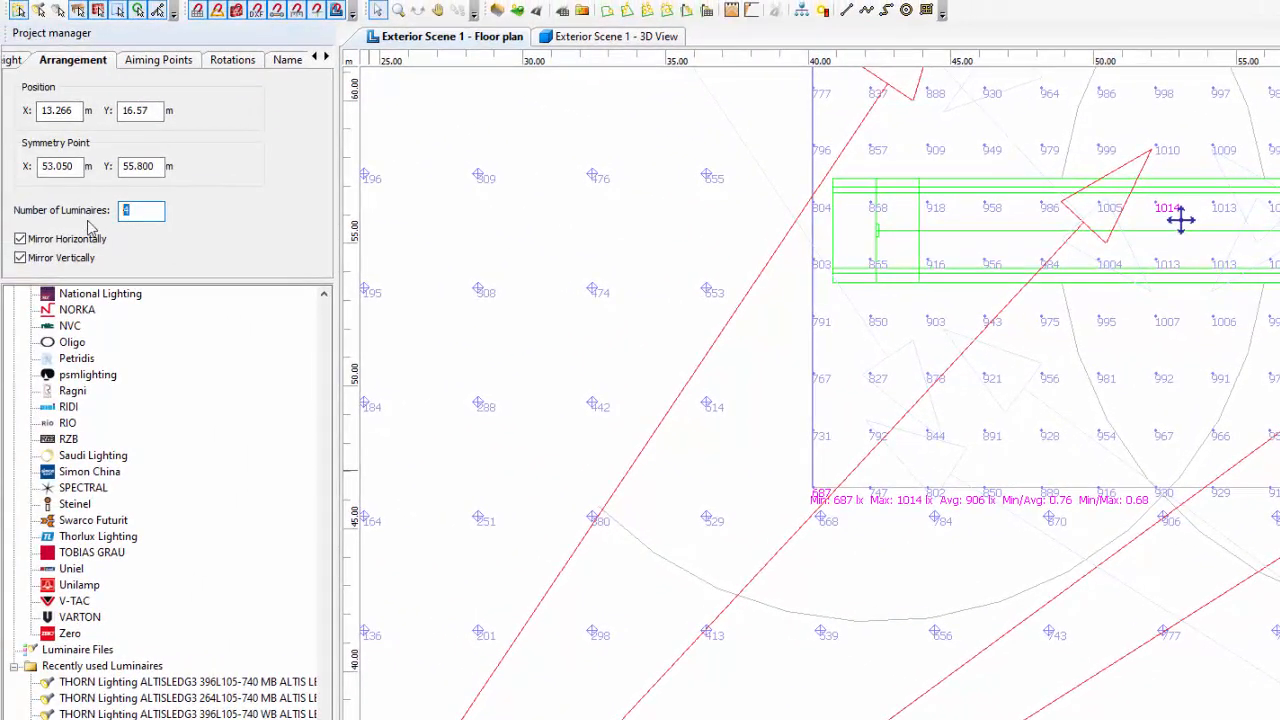
{"action": "key", "text": "Return"}
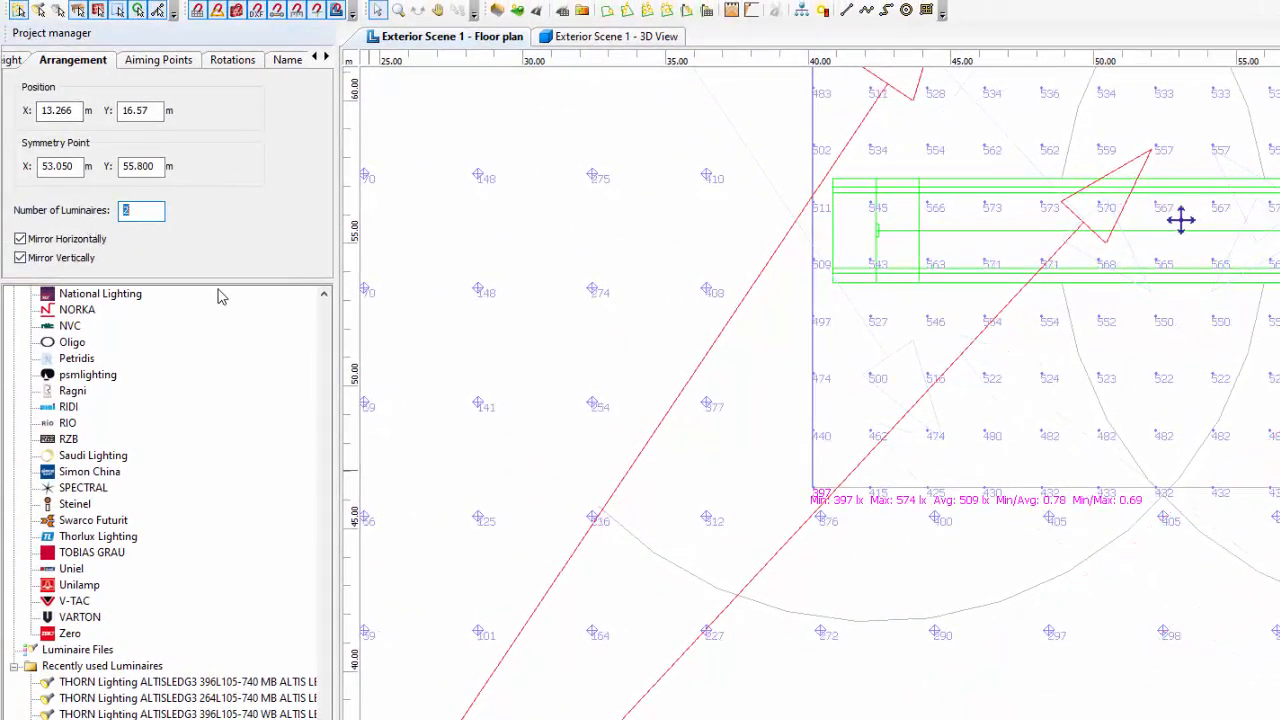
{"action": "middle_click_drag", "start_coordinate": [1091, 423], "coordinate": [1026, 491]}
{"action": "left_click_drag", "start_coordinate": [1086, 222], "coordinate": [1265, 383]}
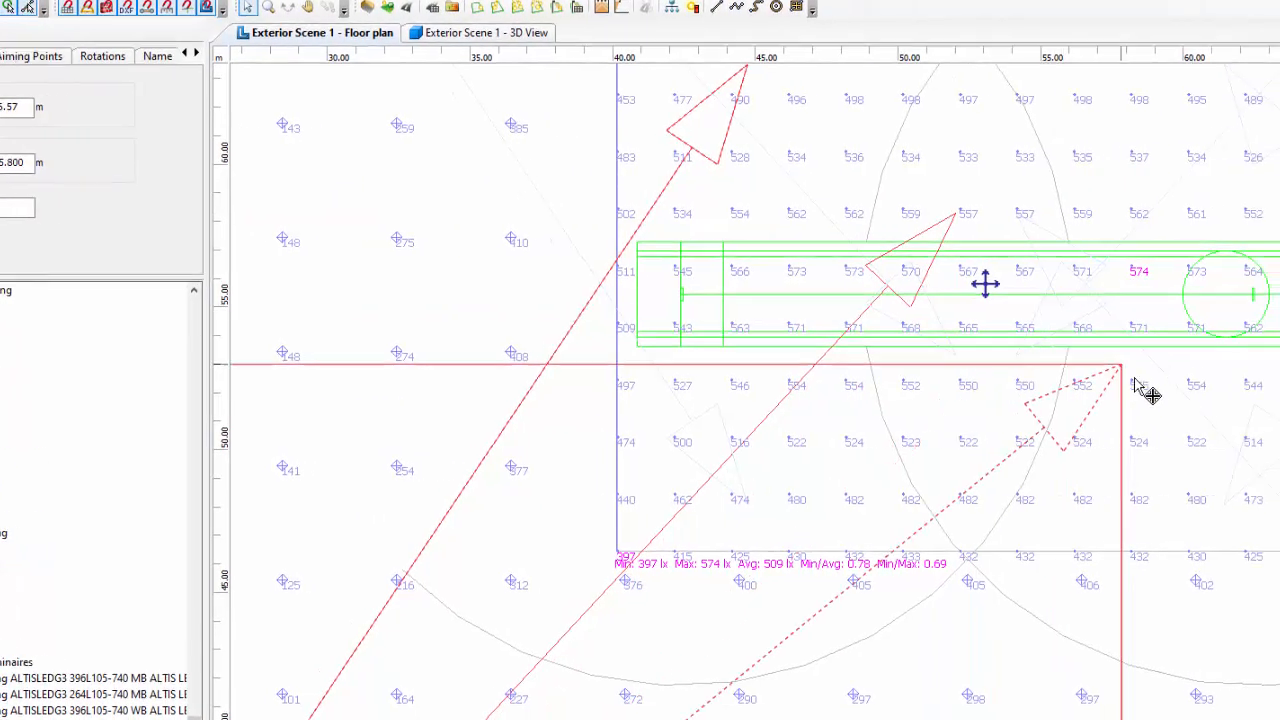
{"action": "left_click_drag", "start_coordinate": [1135, 378], "coordinate": [1149, 396]}
- Re-aim the first floodlight at about X 47.0 m, Y 60.7 m and check the illuminance results around the pitch
{"action": "left_click_drag", "start_coordinate": [746, 71], "coordinate": [715, 213]}
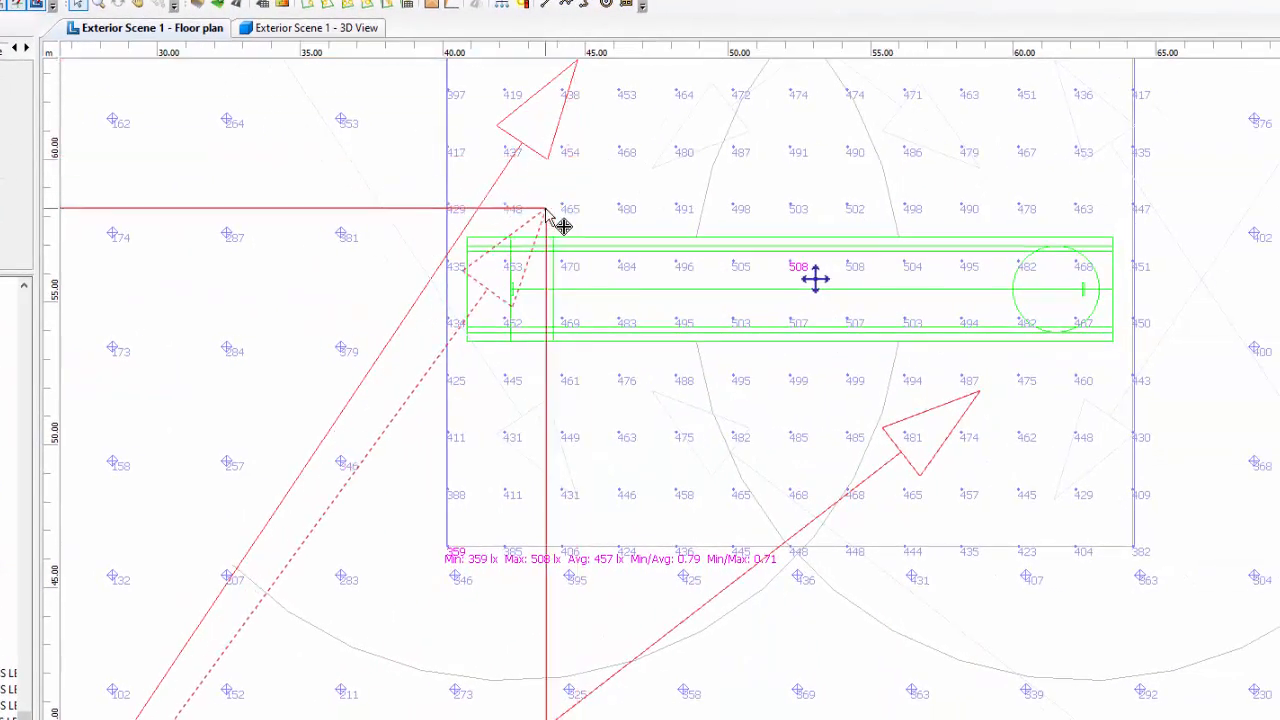
{"action": "left_click_drag", "start_coordinate": [546, 211], "coordinate": [546, 212]}
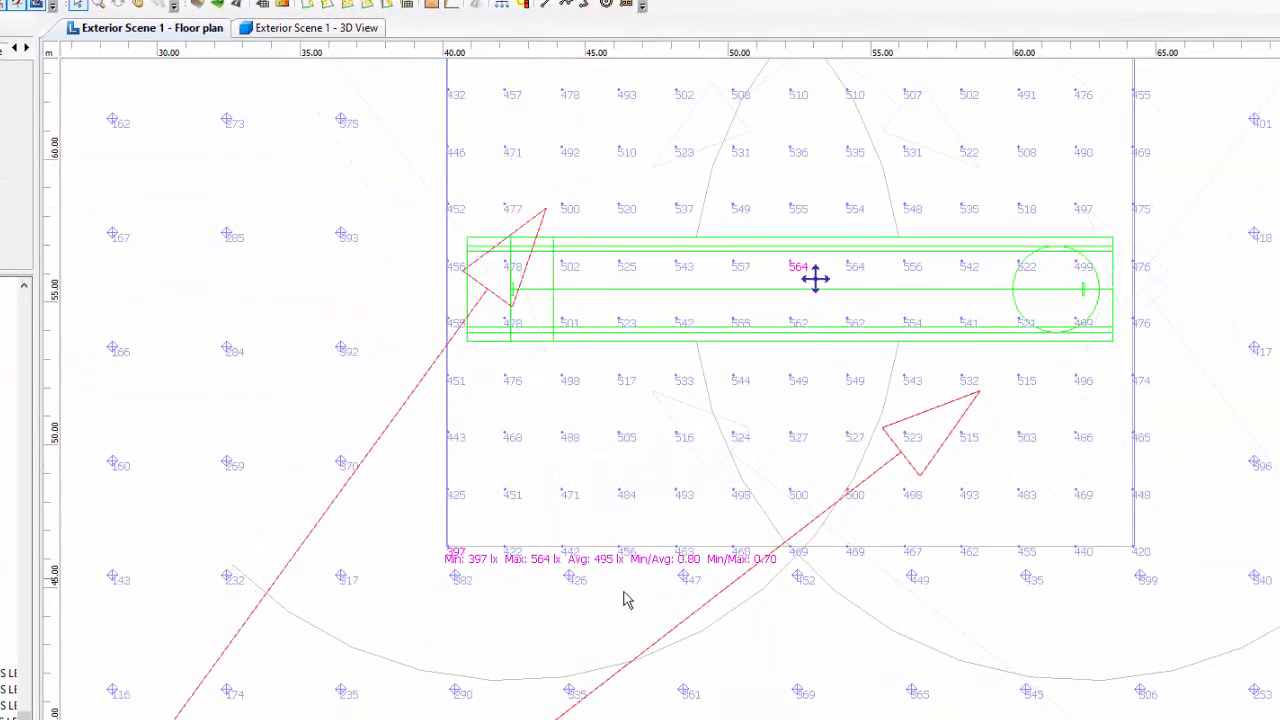
{"action": "left_click_drag", "start_coordinate": [552, 260], "coordinate": [648, 189]}
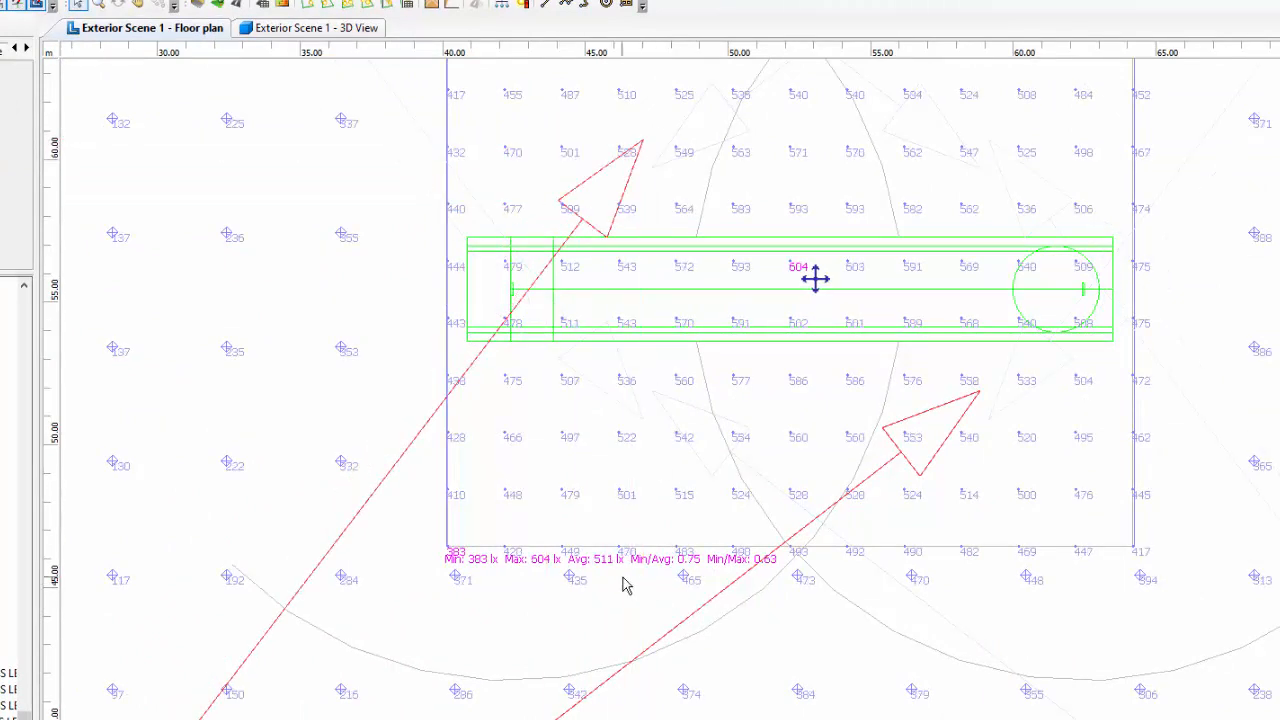
{"action": "scroll", "coordinate": [643, 604], "scroll_direction": "up", "scroll_amount": 1}
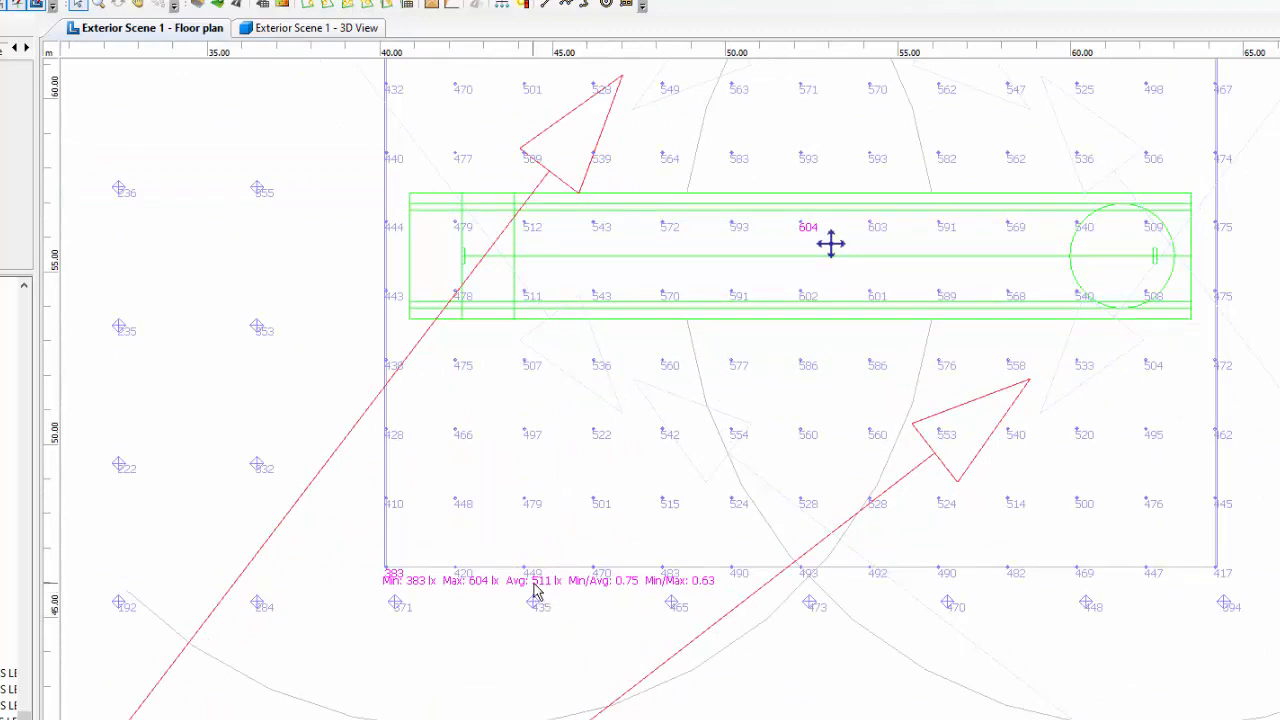
{"action": "scroll", "coordinate": [534, 594], "scroll_direction": "down", "scroll_amount": 1}
- Display the arrangement's aiming points and express them as beam angles
{"action": "scroll", "coordinate": [745, 398], "scroll_direction": "down", "scroll_amount": 1}
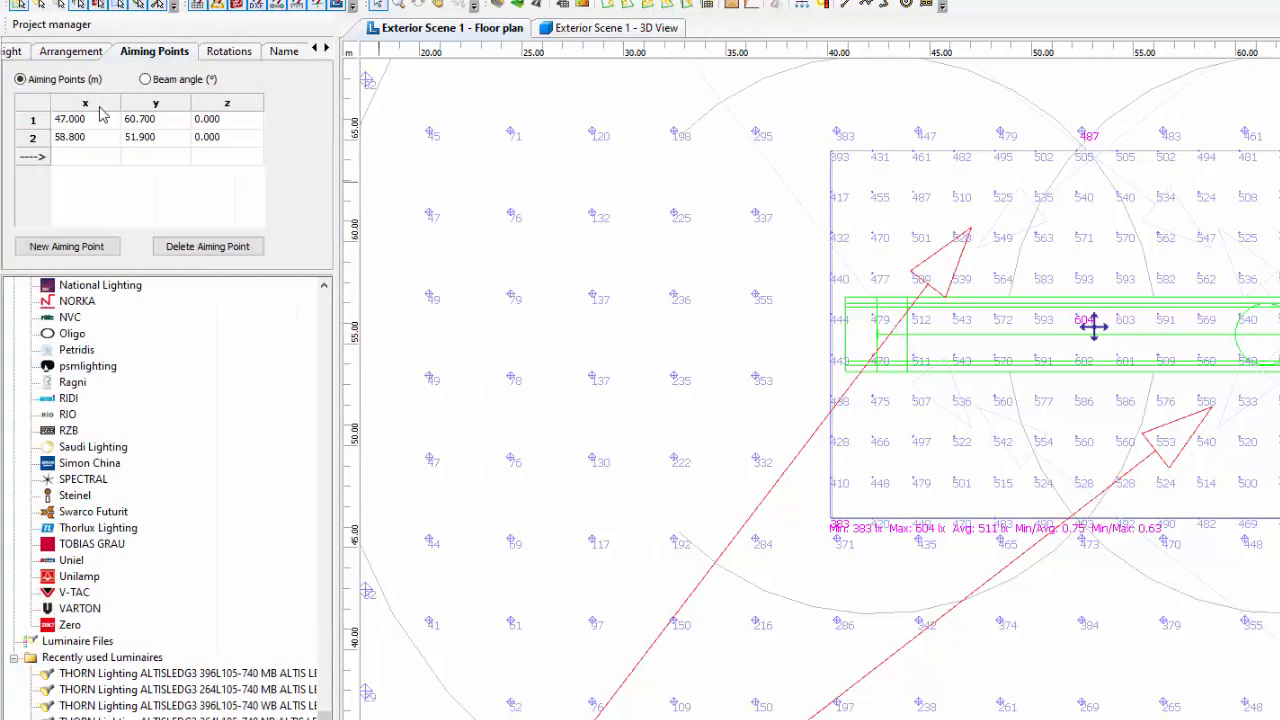
{"action": "left_click", "coordinate": [160, 80]}
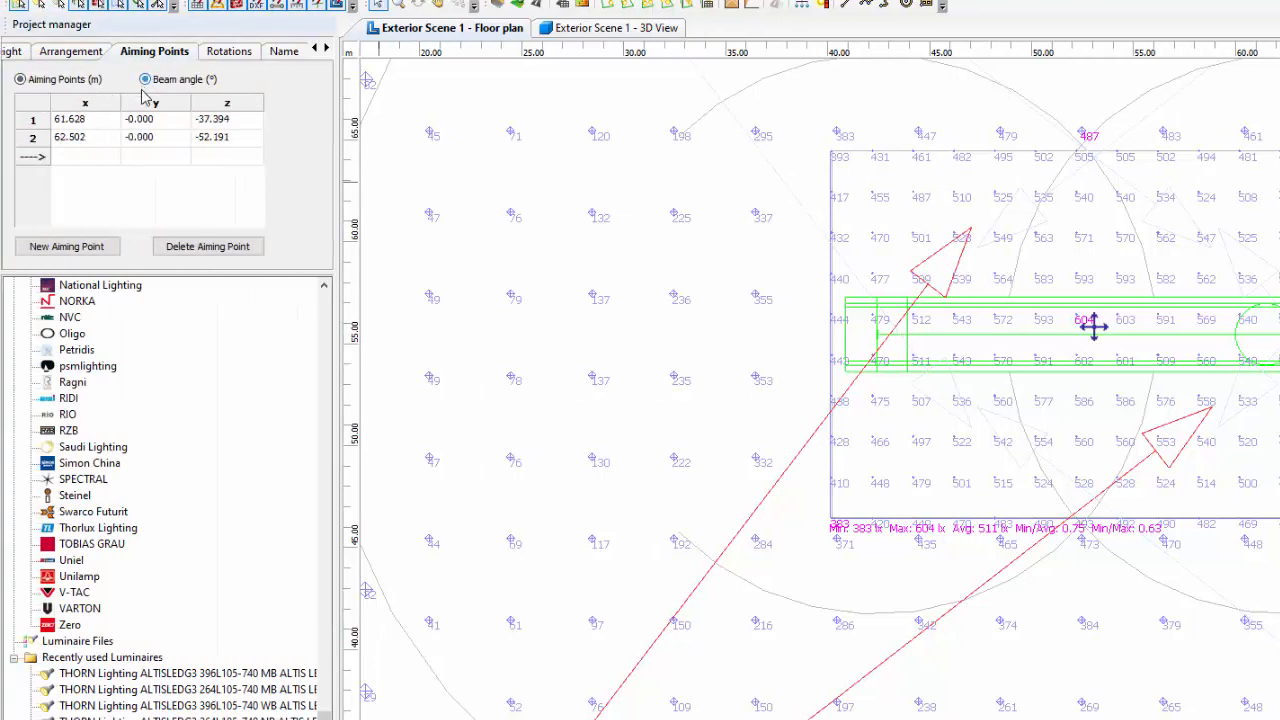
{"action": "left_click", "coordinate": [212, 124]}
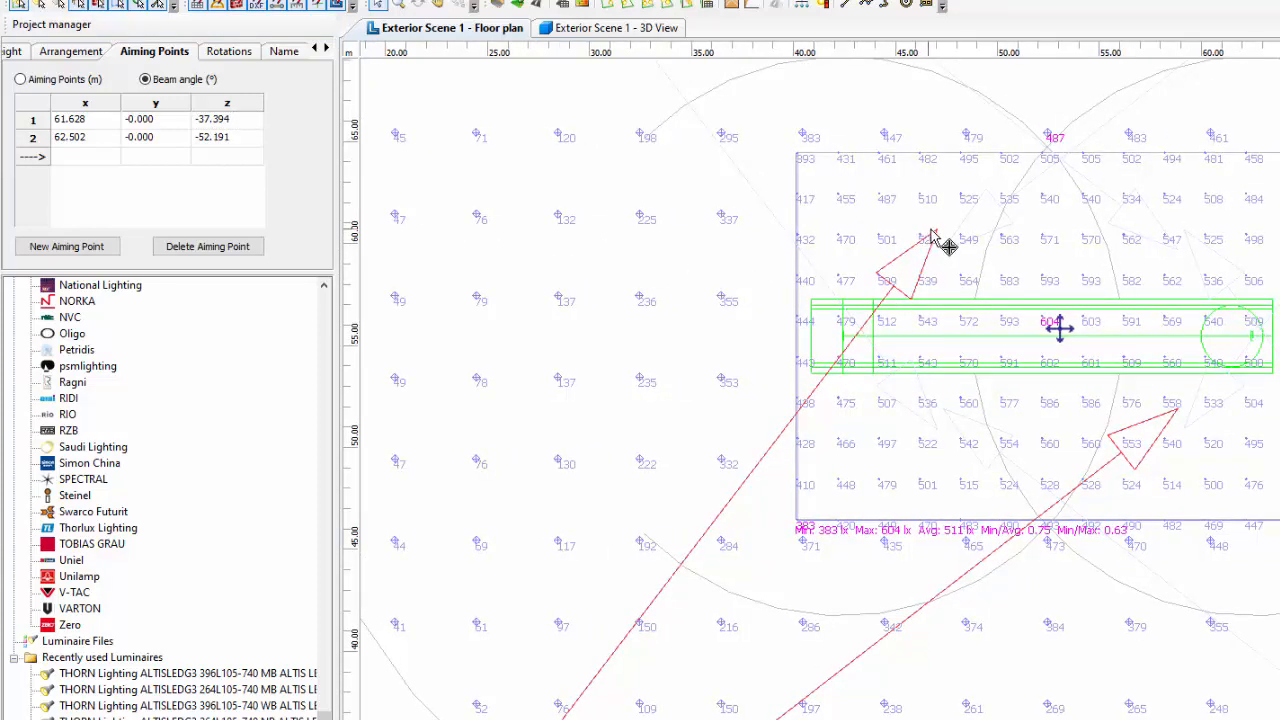
- Fine-tune the two floodlights' aim on the plan to beam angles of about 61.3°/-38.1° and 62.2°/-53.2° in x and z
{"action": "left_click_drag", "start_coordinate": [932, 241], "coordinate": [886, 250]}
{"action": "left_click_drag", "start_coordinate": [1177, 410], "coordinate": [1177, 434]}
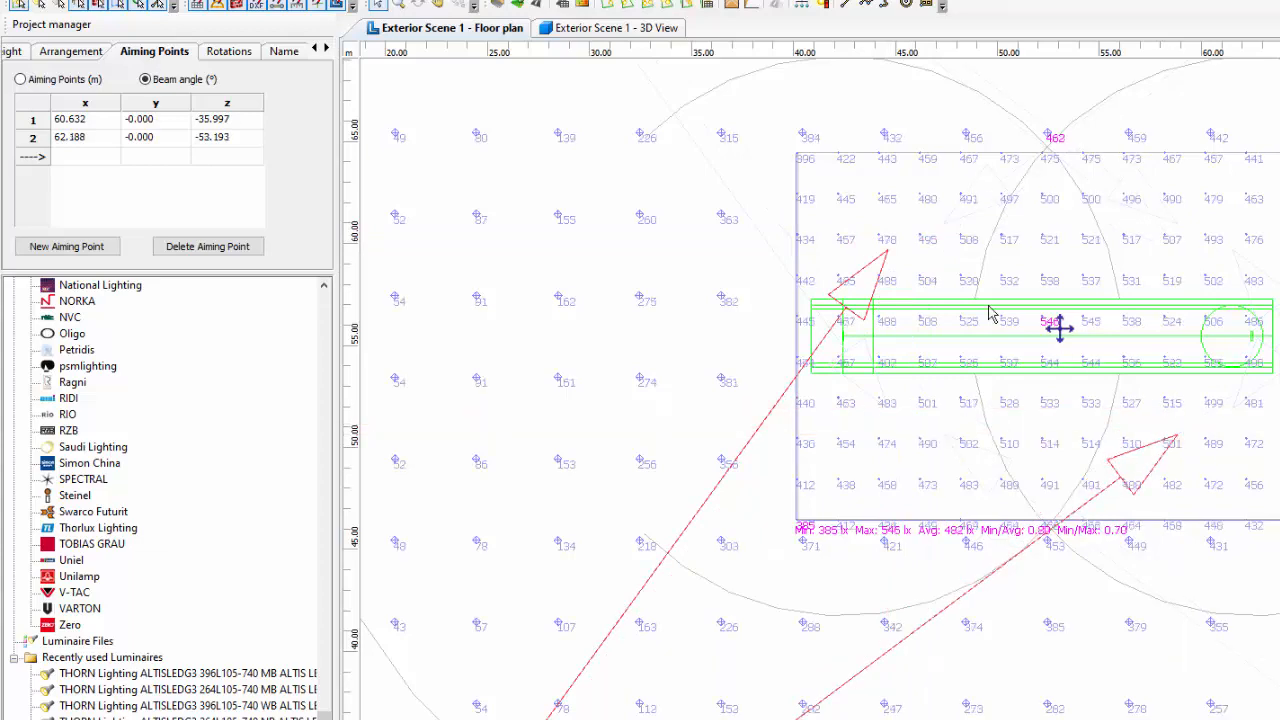
{"action": "left_click_drag", "start_coordinate": [885, 254], "coordinate": [935, 252]}
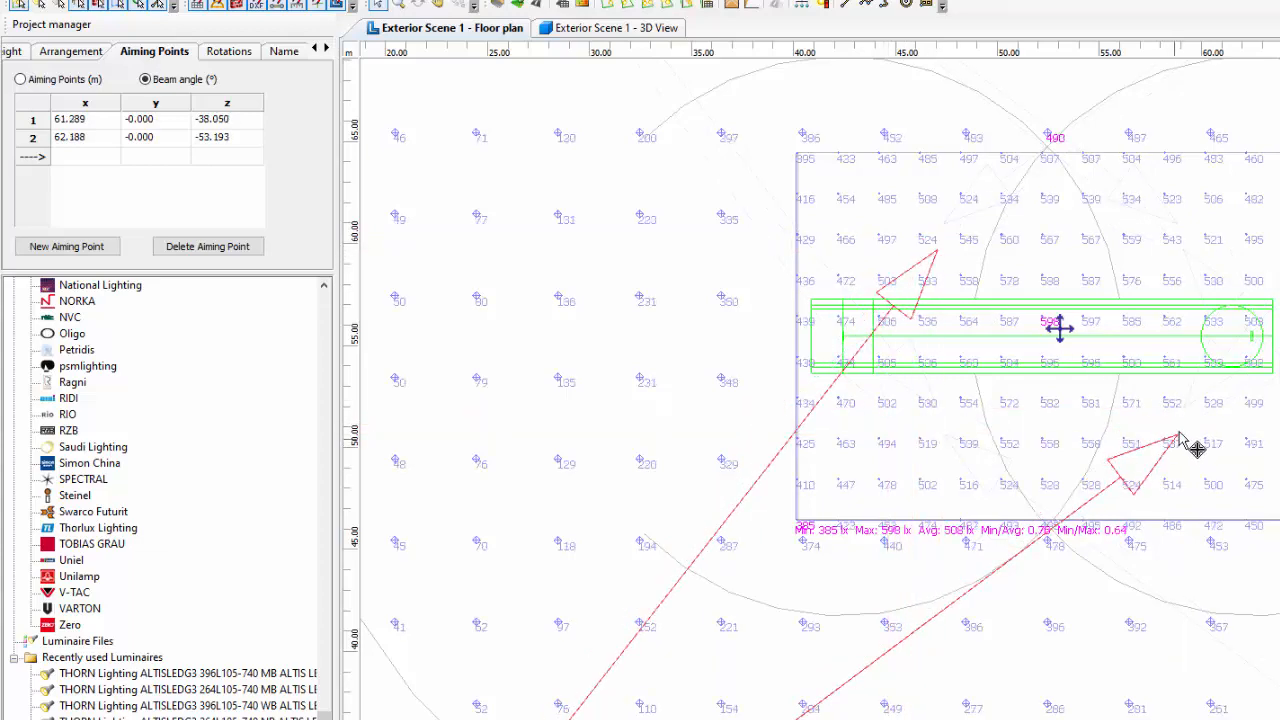
- Fine-tune the second floodlight's aim on the plan to a beam angle of about 62.2° in x and -52.0° in z
{"action": "left_click_drag", "start_coordinate": [1178, 434], "coordinate": [1163, 419]}
{"action": "scroll", "coordinate": [1200, 508], "scroll_direction": "down", "scroll_amount": 3}
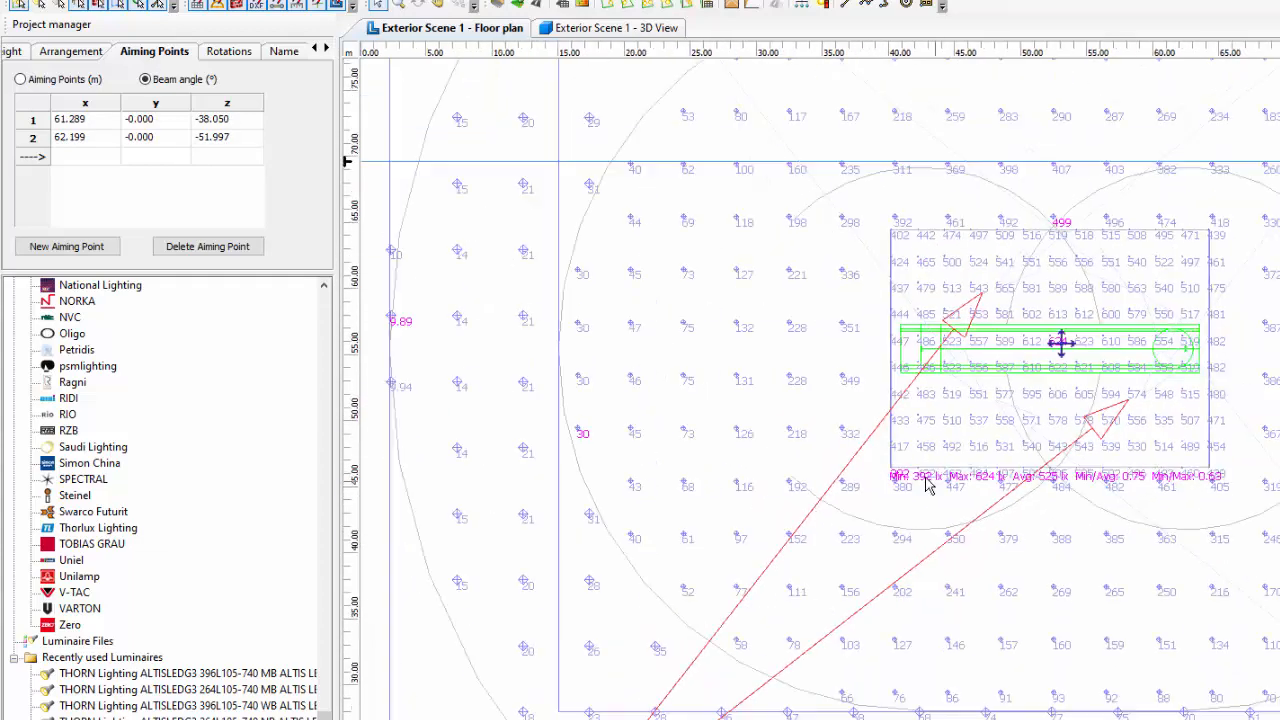
{"action": "scroll", "coordinate": [980, 522], "scroll_direction": "down", "scroll_amount": 2}
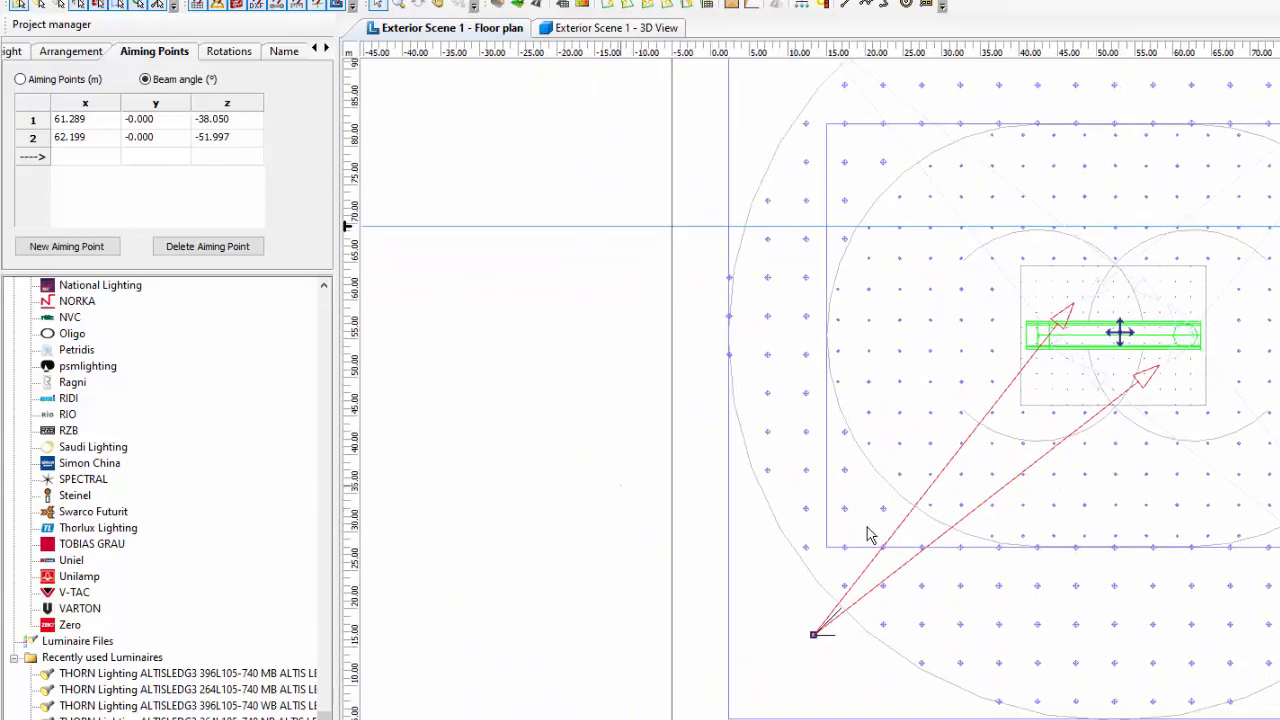
- Deselect the floodlights and examine the illuminance statistics and point values around the infield near the mast
{"action": "left_click", "coordinate": [870, 536]}
{"action": "scroll", "coordinate": [991, 531], "scroll_direction": "up", "scroll_amount": 5}
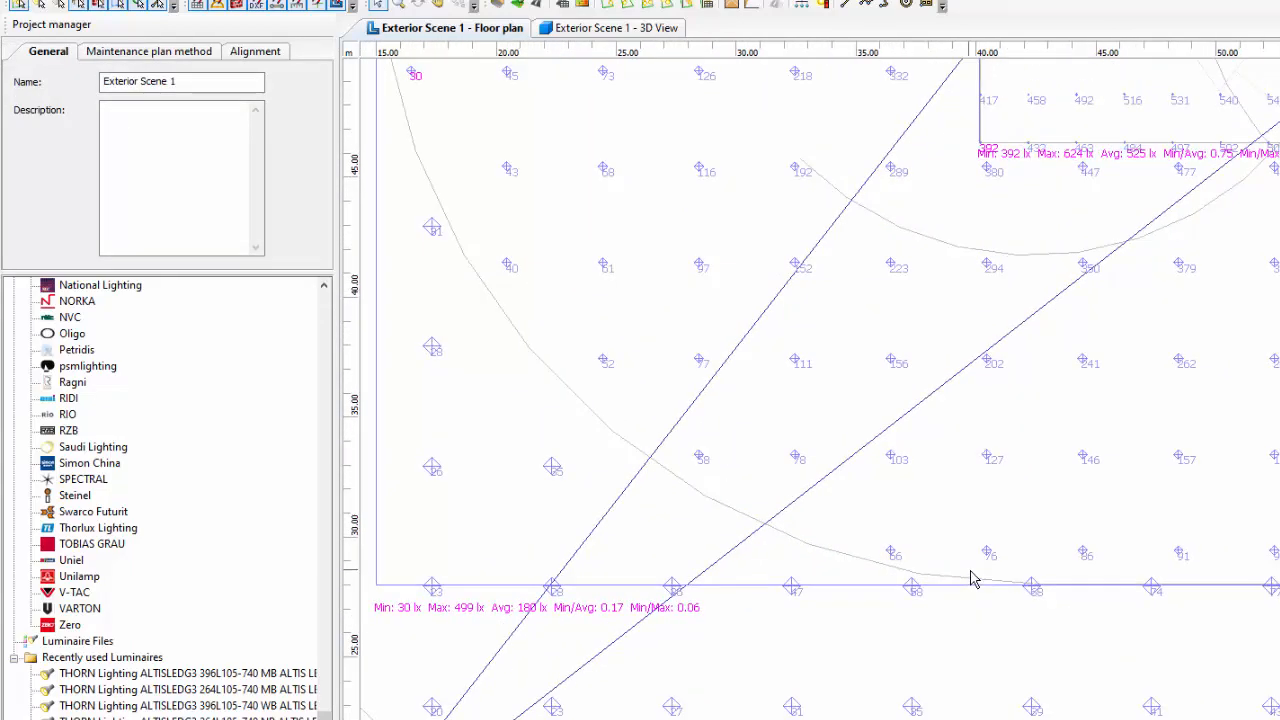
{"action": "scroll", "coordinate": [1043, 455], "scroll_direction": "down", "scroll_amount": 3}
{"action": "scroll", "coordinate": [900, 601], "scroll_direction": "up", "scroll_amount": 1}
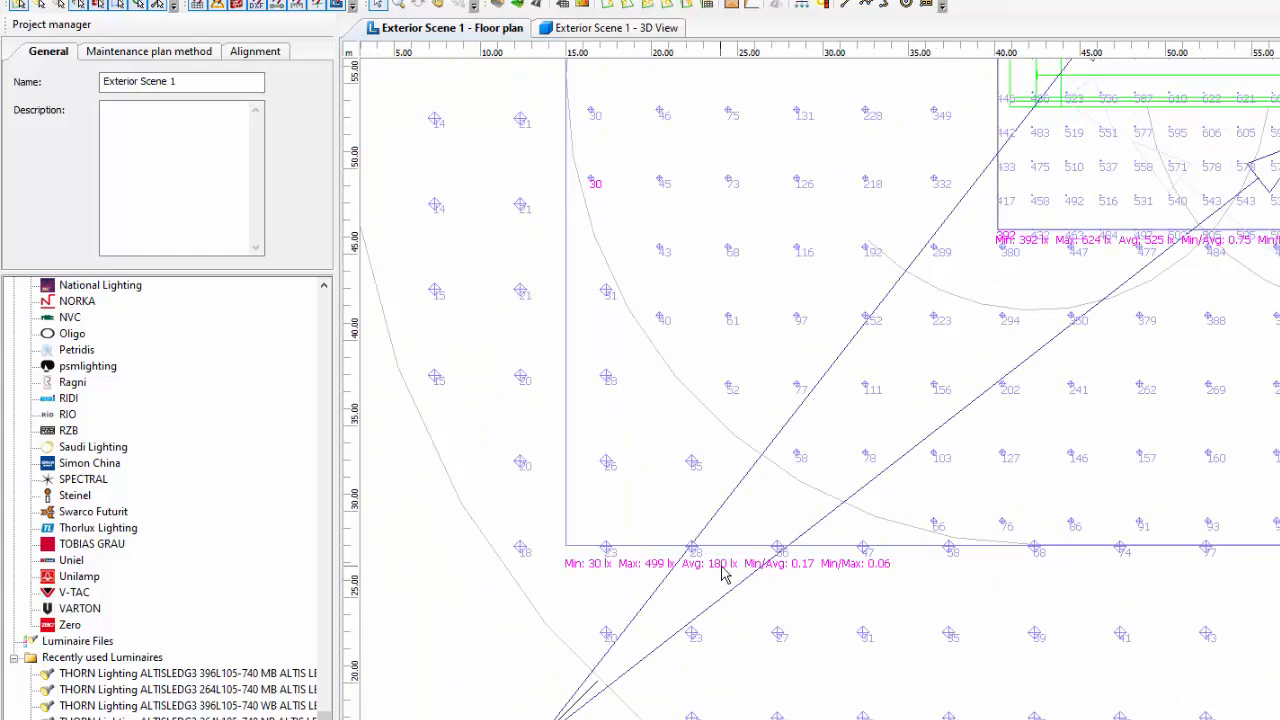
{"action": "scroll", "coordinate": [766, 594], "scroll_direction": "down", "scroll_amount": 2}
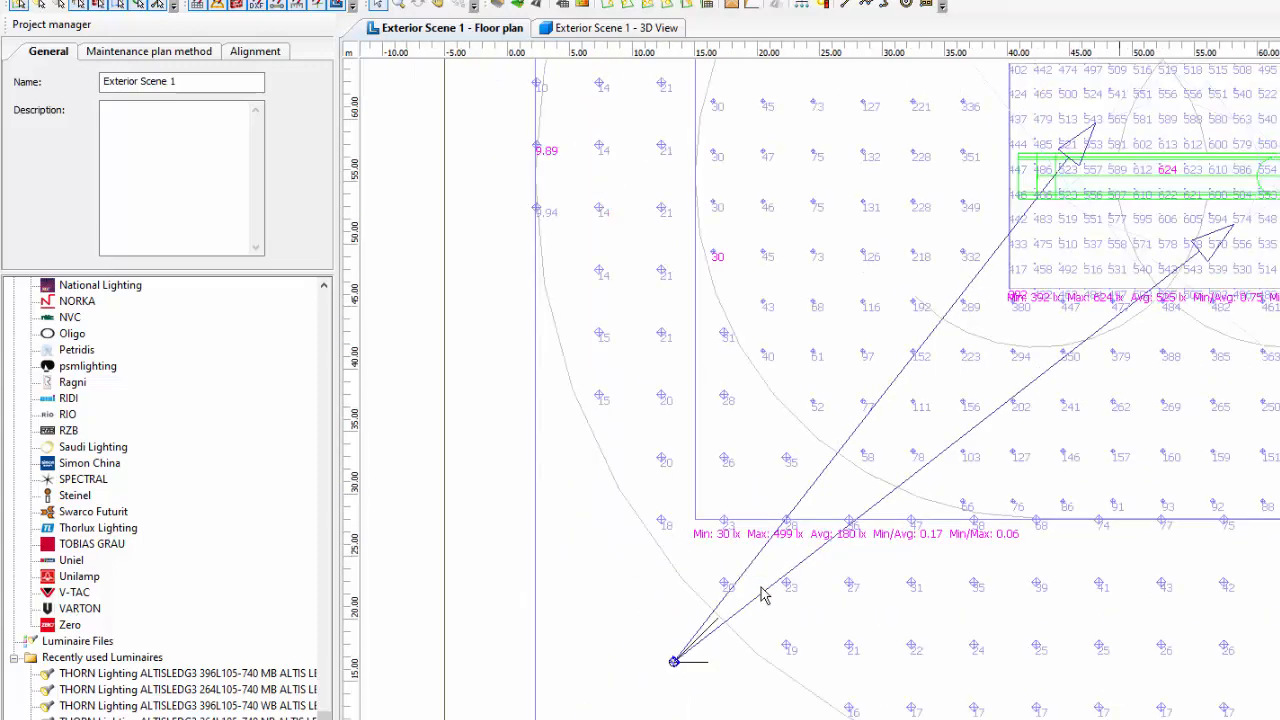
{"action": "scroll", "coordinate": [818, 630], "scroll_direction": "up", "scroll_amount": 1}
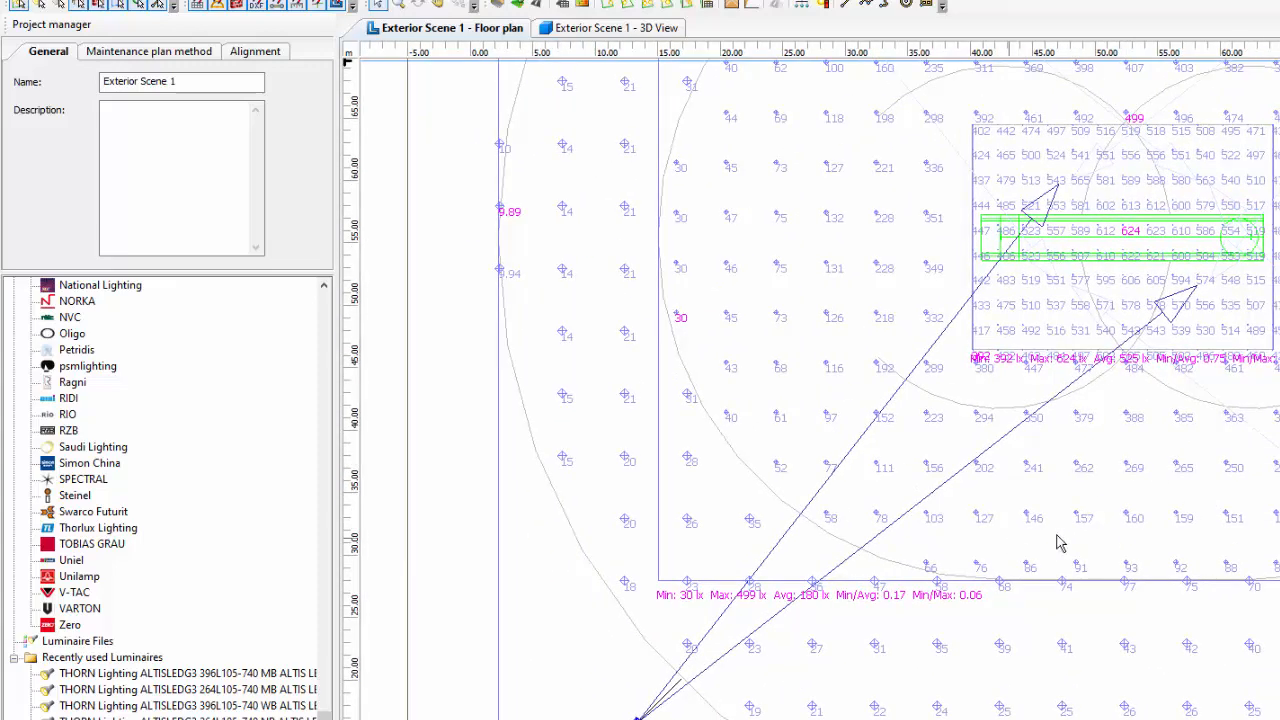
{"action": "scroll", "coordinate": [1131, 530], "scroll_direction": "up", "scroll_amount": 1}
{"action": "middle_click_drag", "start_coordinate": [1012, 548], "coordinate": [1082, 524]}
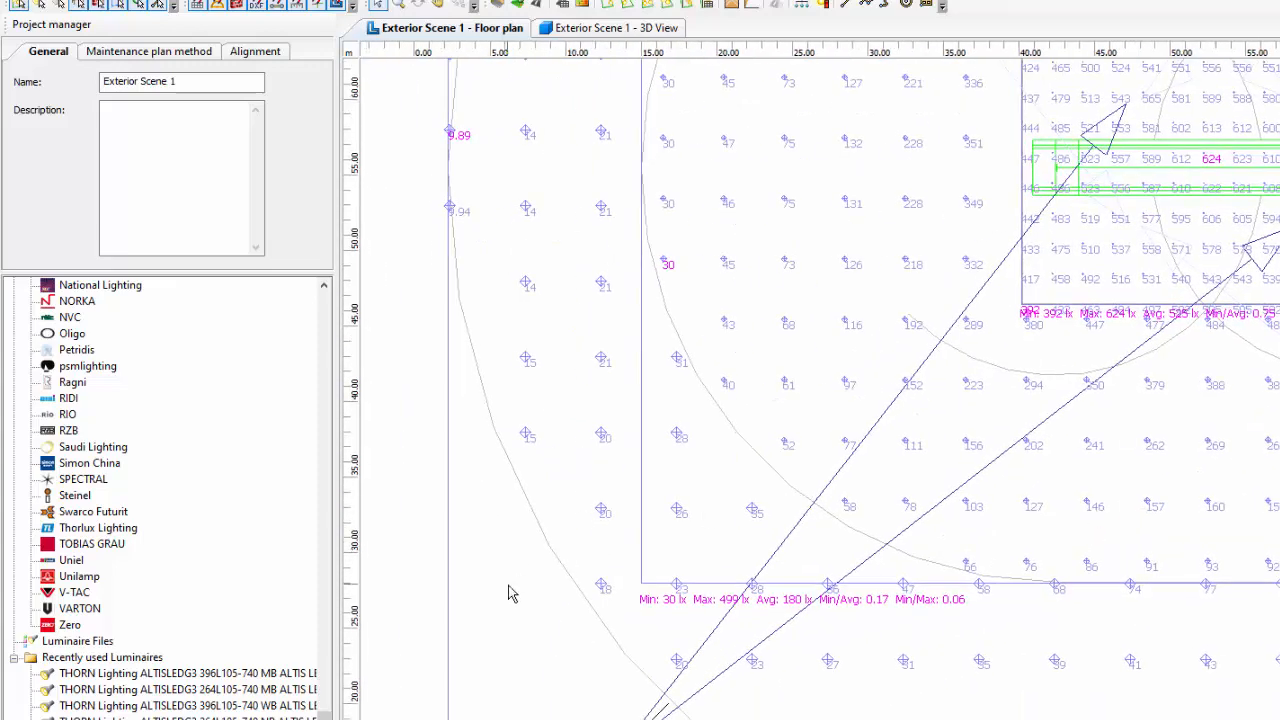
- Duplicate the two-floodlight arrangement and move the copy onto the original mast location
{"action": "left_click", "coordinate": [771, 521]}
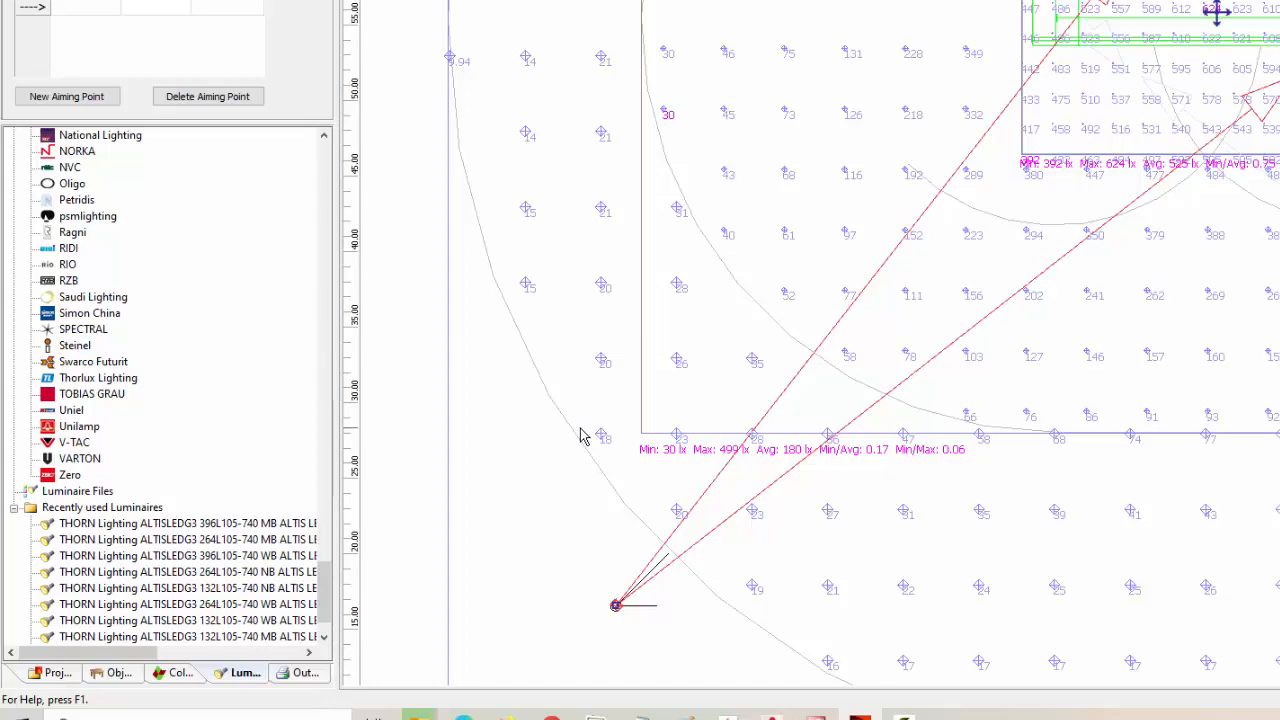
{"action": "scroll", "coordinate": [723, 409], "scroll_direction": "up", "scroll_amount": 5}
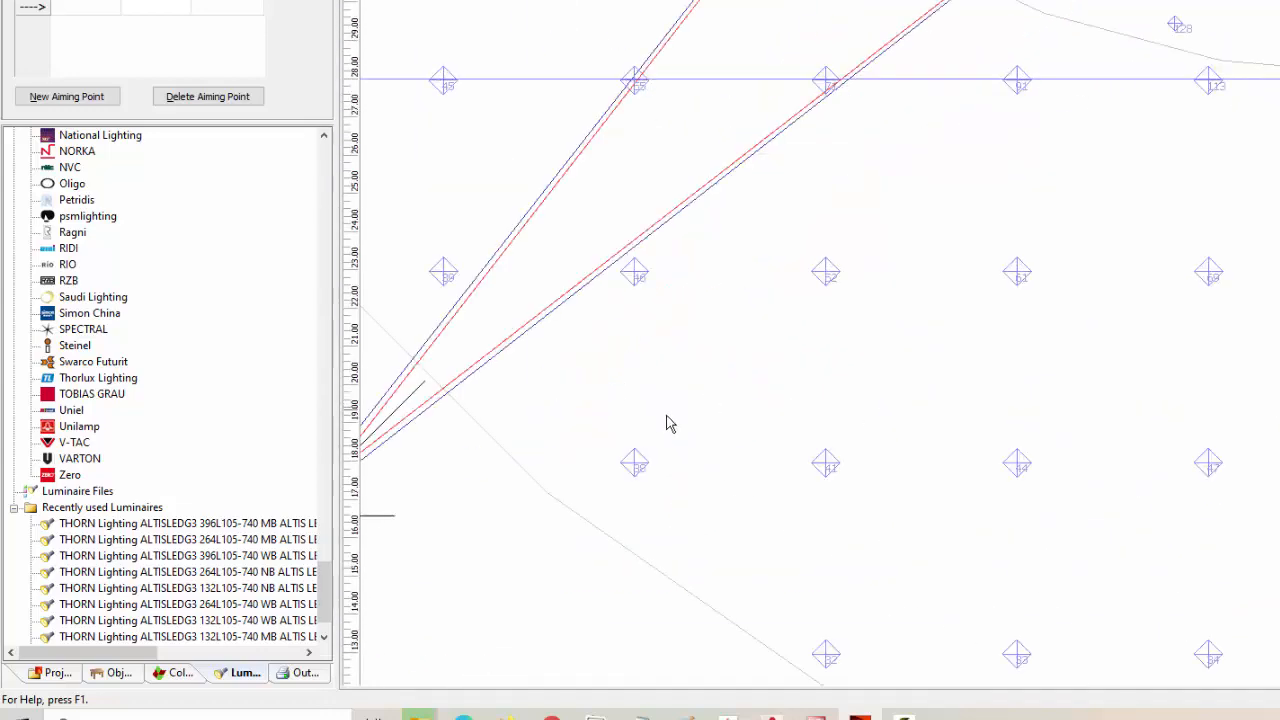
{"action": "scroll", "coordinate": [668, 469], "scroll_direction": "up", "scroll_amount": 1}
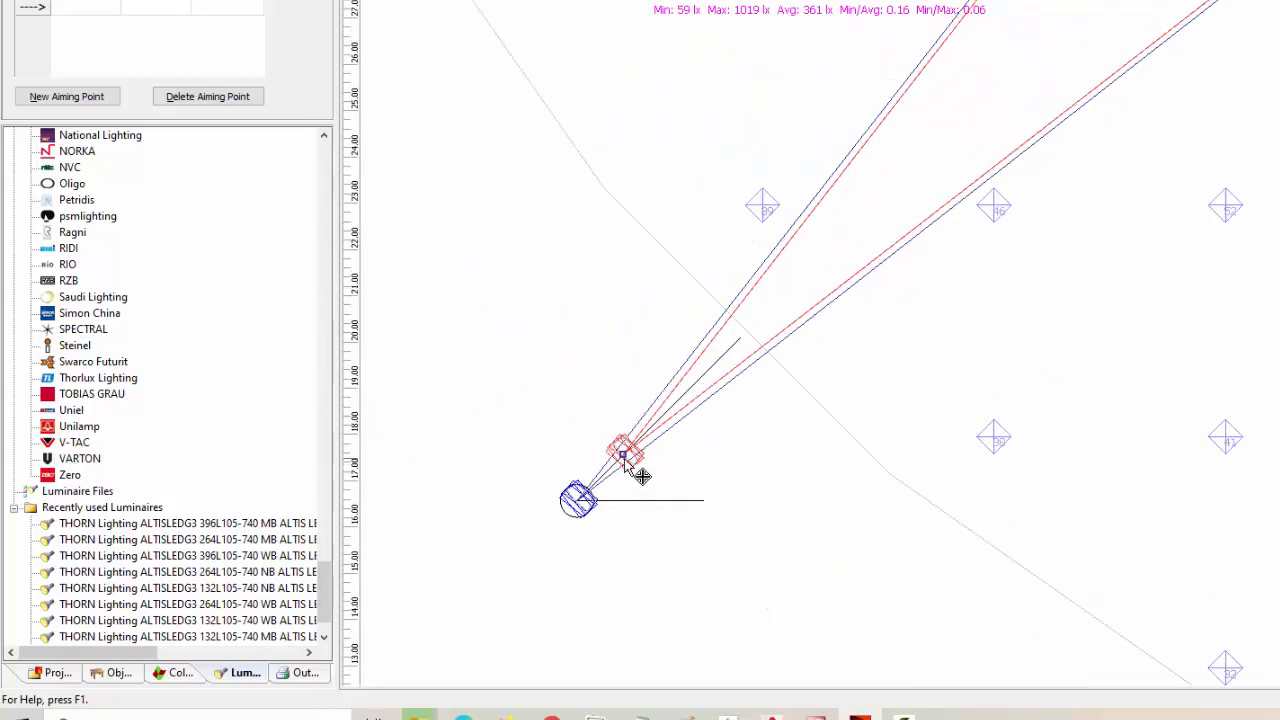
{"action": "left_click_drag", "start_coordinate": [622, 455], "coordinate": [581, 501]}
{"action": "scroll", "coordinate": [582, 501], "scroll_direction": "down", "scroll_amount": 1}
{"action": "scroll", "coordinate": [1042, 296], "scroll_direction": "down", "scroll_amount": 5}
- Re-aim the copied floodlights outside the pitch, the first at about X 29.7 m, Y 66.4 m and the second at about X 67 m, Y 37 m
{"action": "middle_click_drag", "start_coordinate": [1054, 328], "coordinate": [683, 570]}
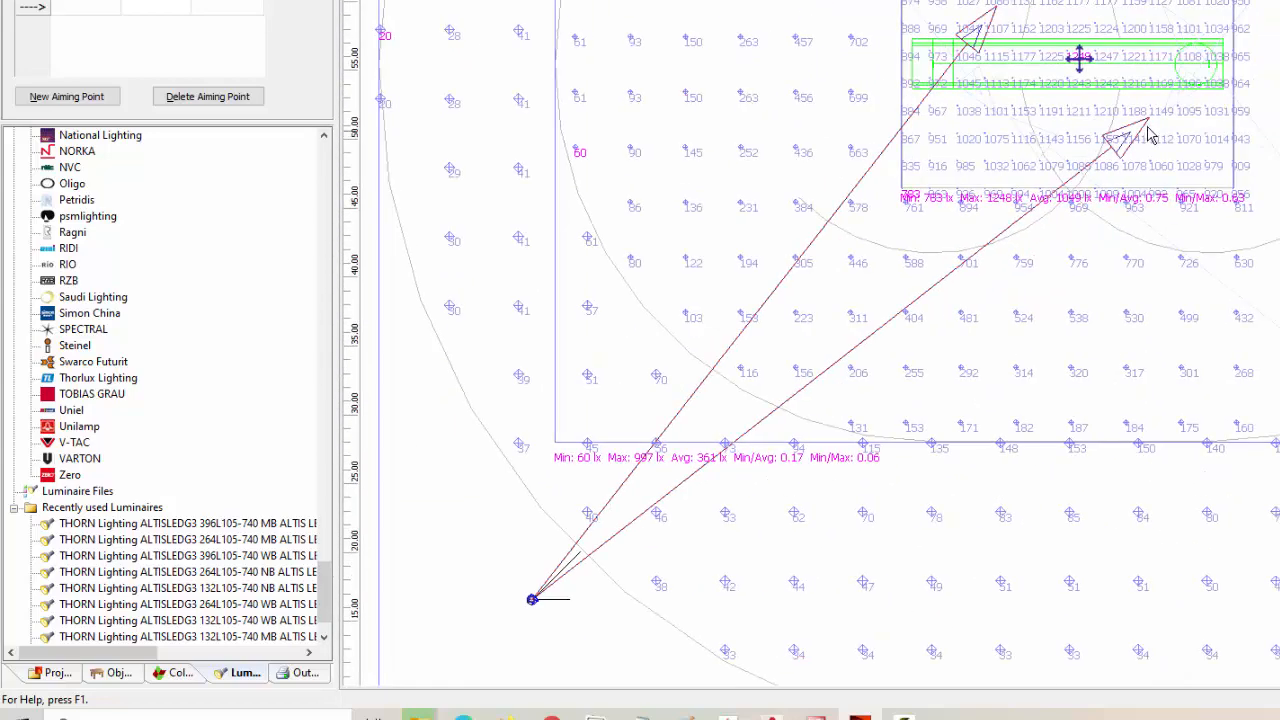
{"action": "left_click_drag", "start_coordinate": [1146, 125], "coordinate": [1258, 316]}
{"action": "scroll", "coordinate": [1043, 296], "scroll_direction": "up", "scroll_amount": 1}
{"action": "left_click_drag", "start_coordinate": [990, 1], "coordinate": [771, 1]}
{"action": "scroll", "coordinate": [820, 6], "scroll_direction": "down", "scroll_amount": 1}
{"action": "middle_click_drag", "start_coordinate": [820, 6], "coordinate": [978, 269]}
{"action": "left_click_drag", "start_coordinate": [936, 222], "coordinate": [900, 151]}
{"action": "middle_click_drag", "start_coordinate": [939, 283], "coordinate": [898, 139]}
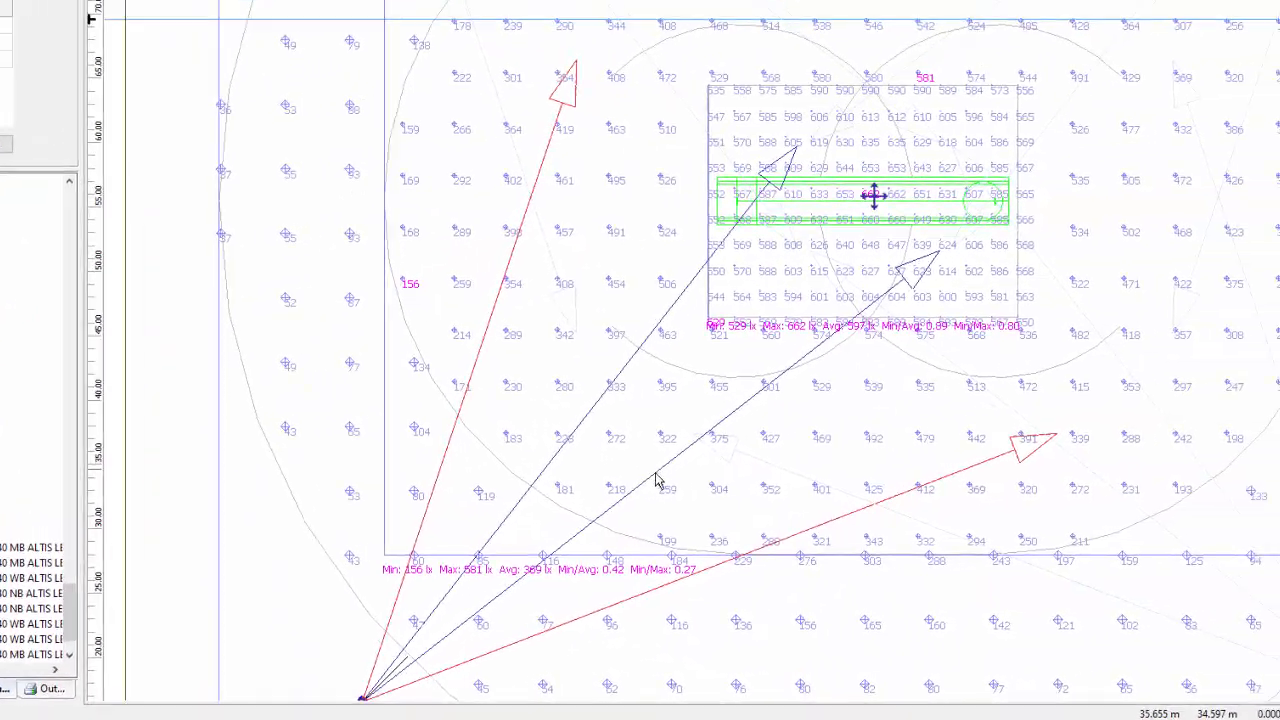
- Check the infield illuminance values and re-aim the first copied floodlight at about X 22.5 m, Y 63.5 m
{"action": "middle_click_drag", "start_coordinate": [611, 562], "coordinate": [586, 511]}
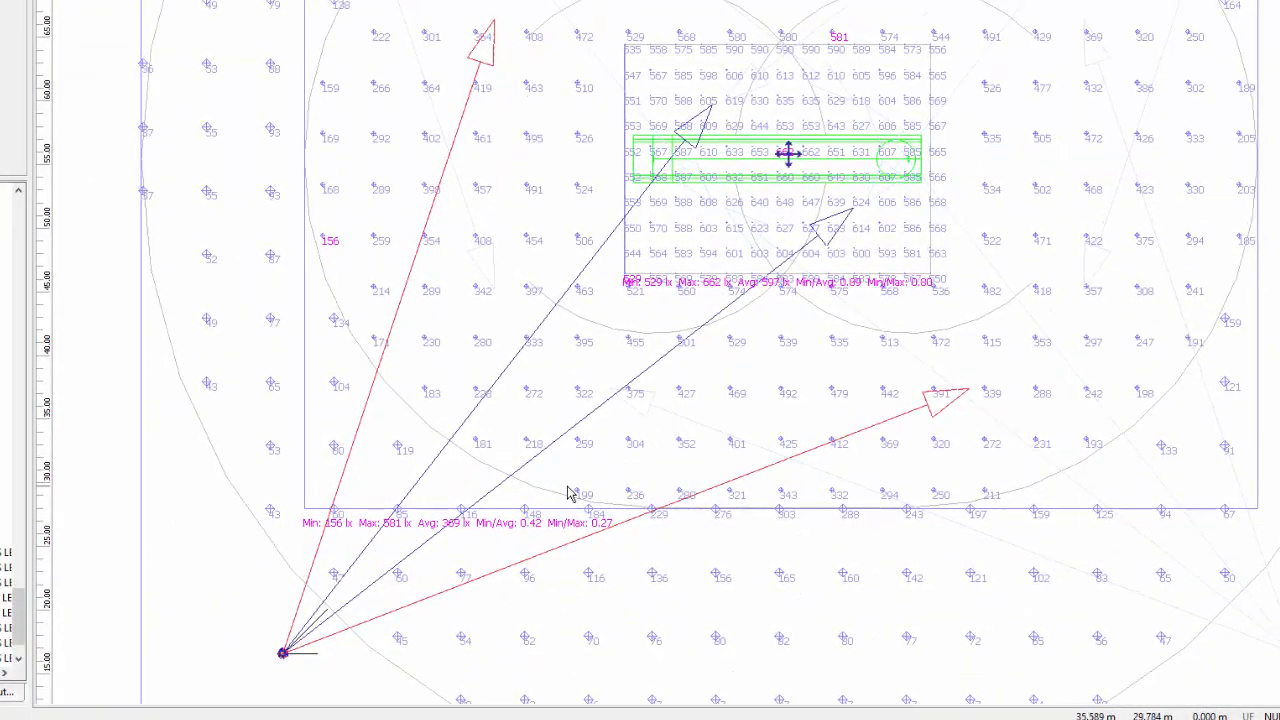
{"action": "scroll", "coordinate": [731, 472], "scroll_direction": "up", "scroll_amount": 1}
{"action": "scroll", "coordinate": [756, 500], "scroll_direction": "up", "scroll_amount": 1}
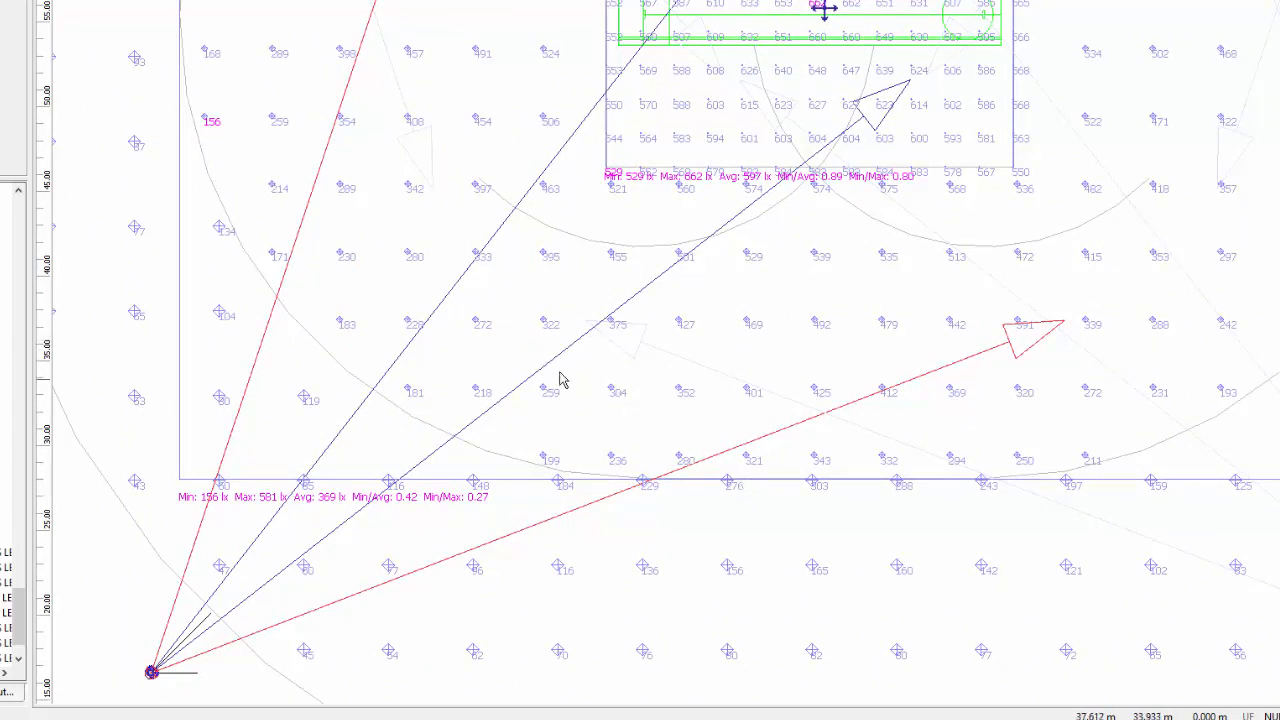
{"action": "scroll", "coordinate": [630, 444], "scroll_direction": "up", "scroll_amount": 2}
{"action": "middle_click_drag", "start_coordinate": [626, 484], "coordinate": [649, 440]}
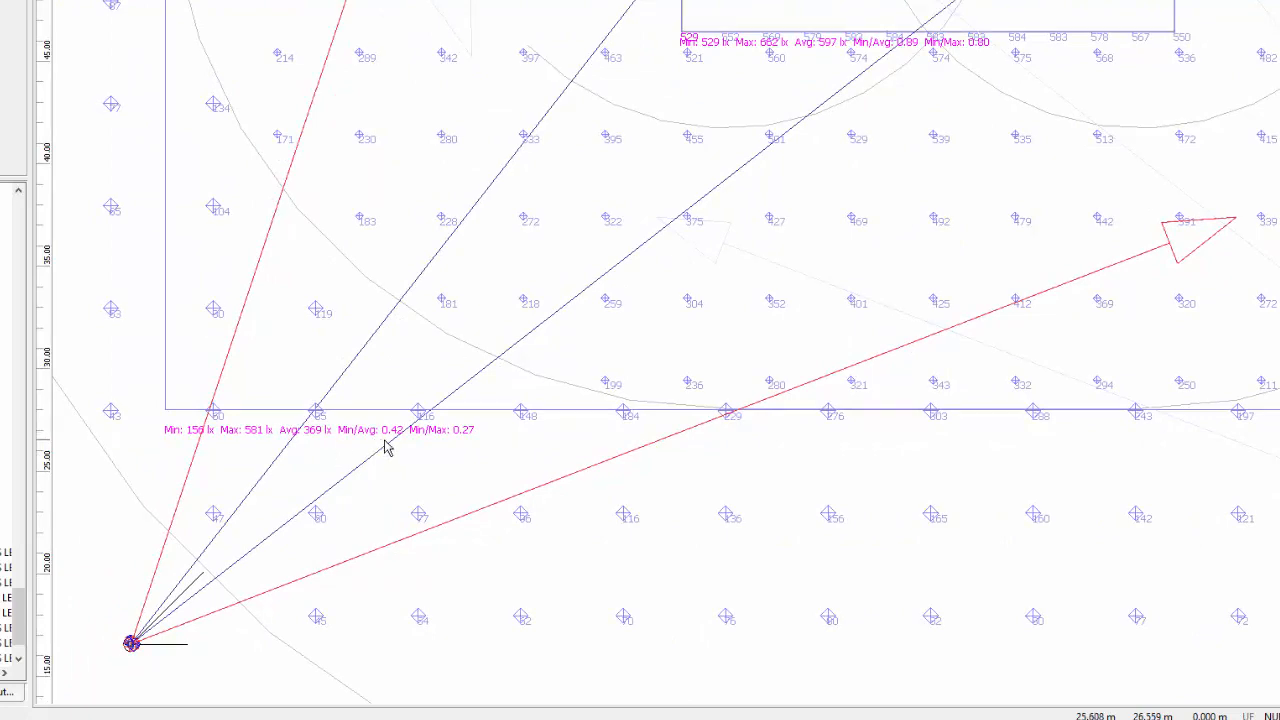
{"action": "scroll", "coordinate": [406, 432], "scroll_direction": "down", "scroll_amount": 1}
{"action": "middle_click_drag", "start_coordinate": [678, 395], "coordinate": [690, 628]}
{"action": "scroll", "coordinate": [249, 262], "scroll_direction": "up", "scroll_amount": 1}
{"action": "middle_click_drag", "start_coordinate": [293, 291], "coordinate": [414, 391]}
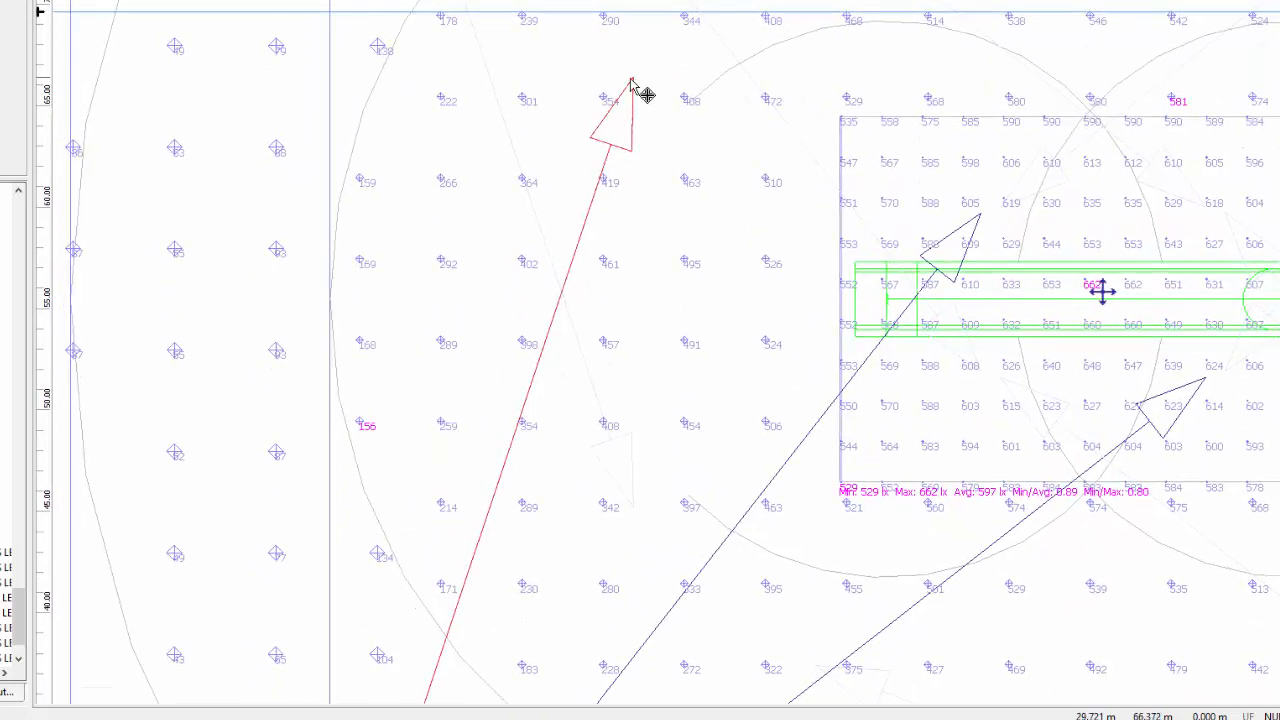
{"action": "left_click_drag", "start_coordinate": [632, 84], "coordinate": [484, 135]}
- Examine the illuminance values and uniformity across the infield and the pitch
{"action": "middle_click_drag", "start_coordinate": [776, 592], "coordinate": [677, 125]}
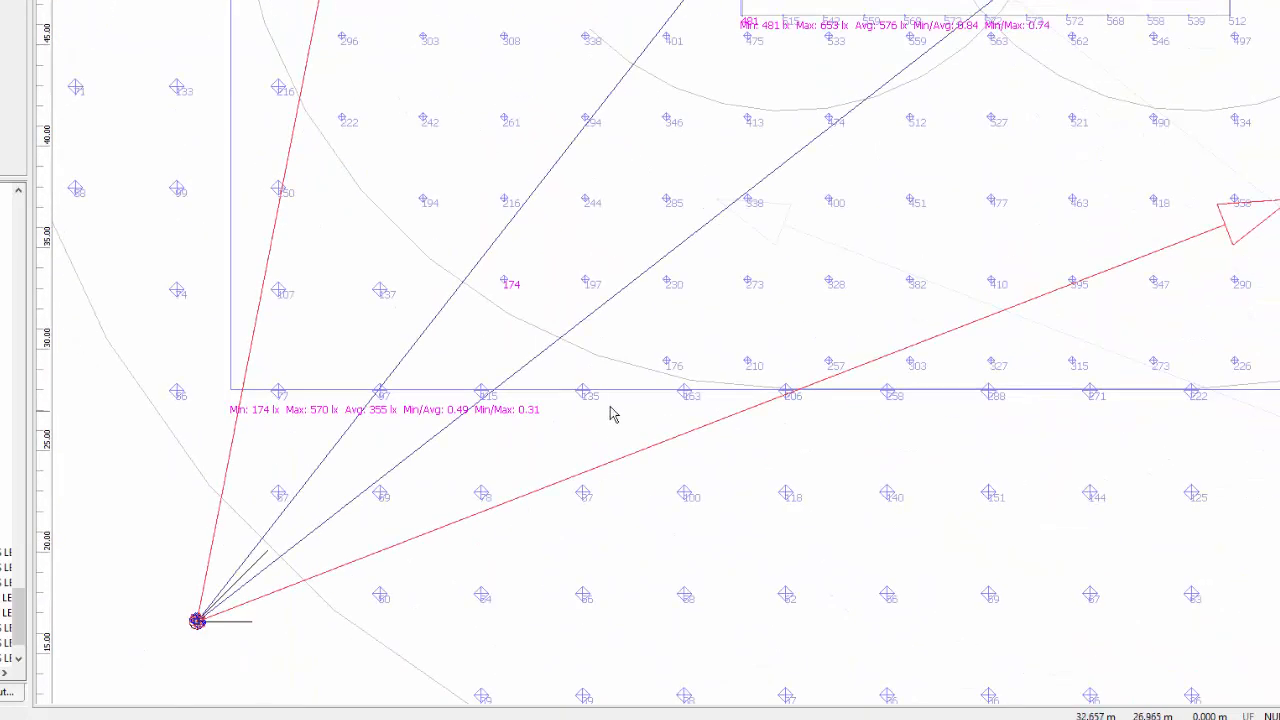
{"action": "middle_click_drag", "start_coordinate": [1142, 381], "coordinate": [632, 498]}
{"action": "middle_click_drag", "start_coordinate": [700, 455], "coordinate": [636, 700]}
{"action": "middle_click_drag", "start_coordinate": [602, 205], "coordinate": [708, 382]}
{"action": "middle_click_drag", "start_coordinate": [530, 170], "coordinate": [803, 263]}
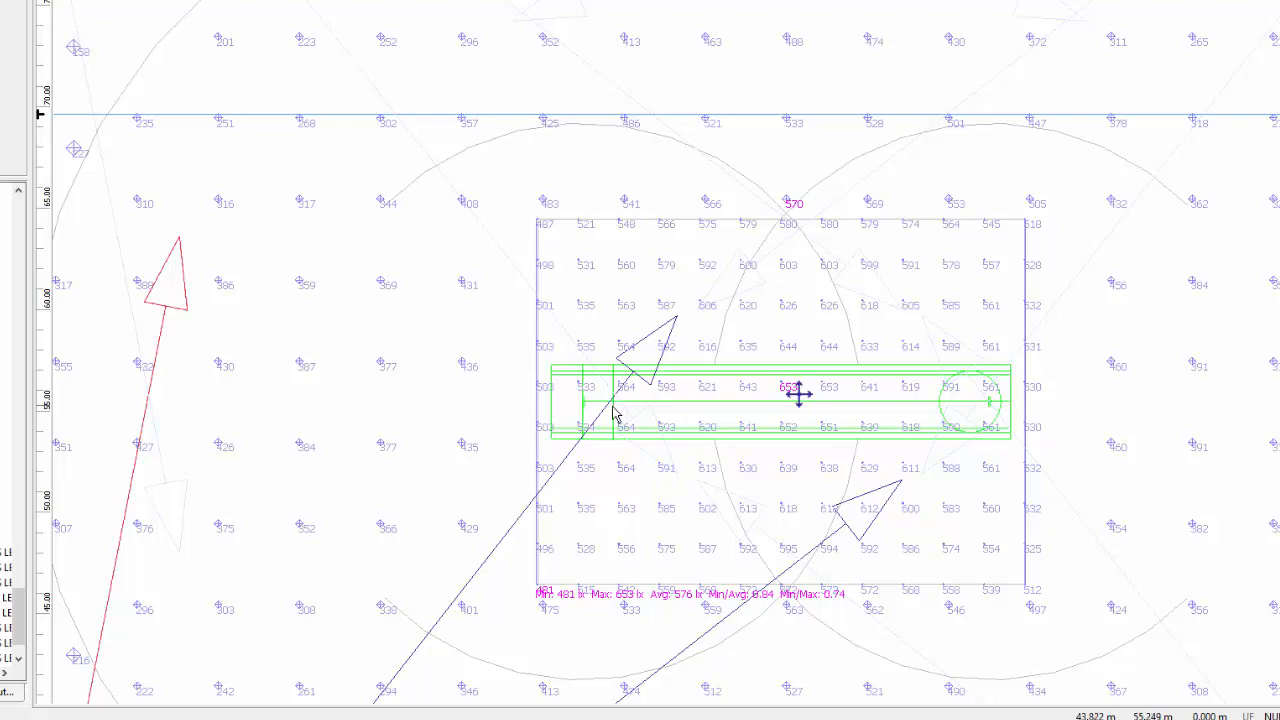
{"action": "middle_click_drag", "start_coordinate": [333, 433], "coordinate": [420, 443]}
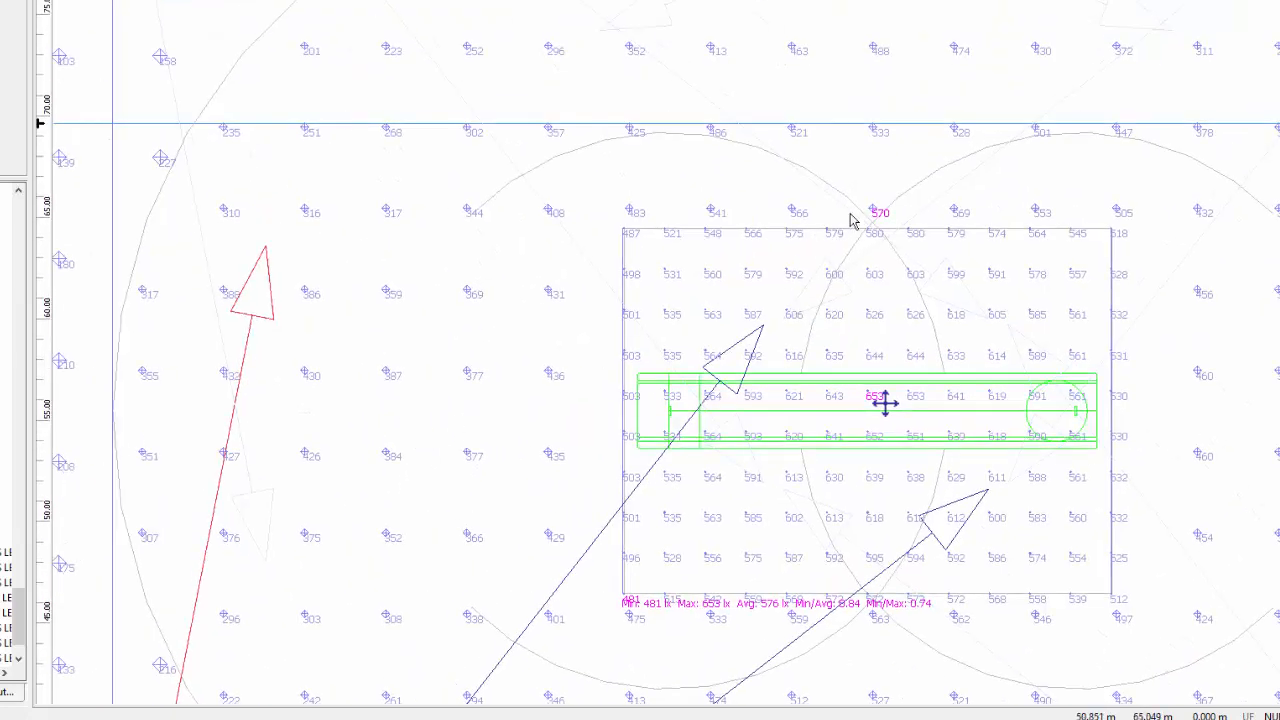
{"action": "middle_click_drag", "start_coordinate": [815, 310], "coordinate": [900, 0]}
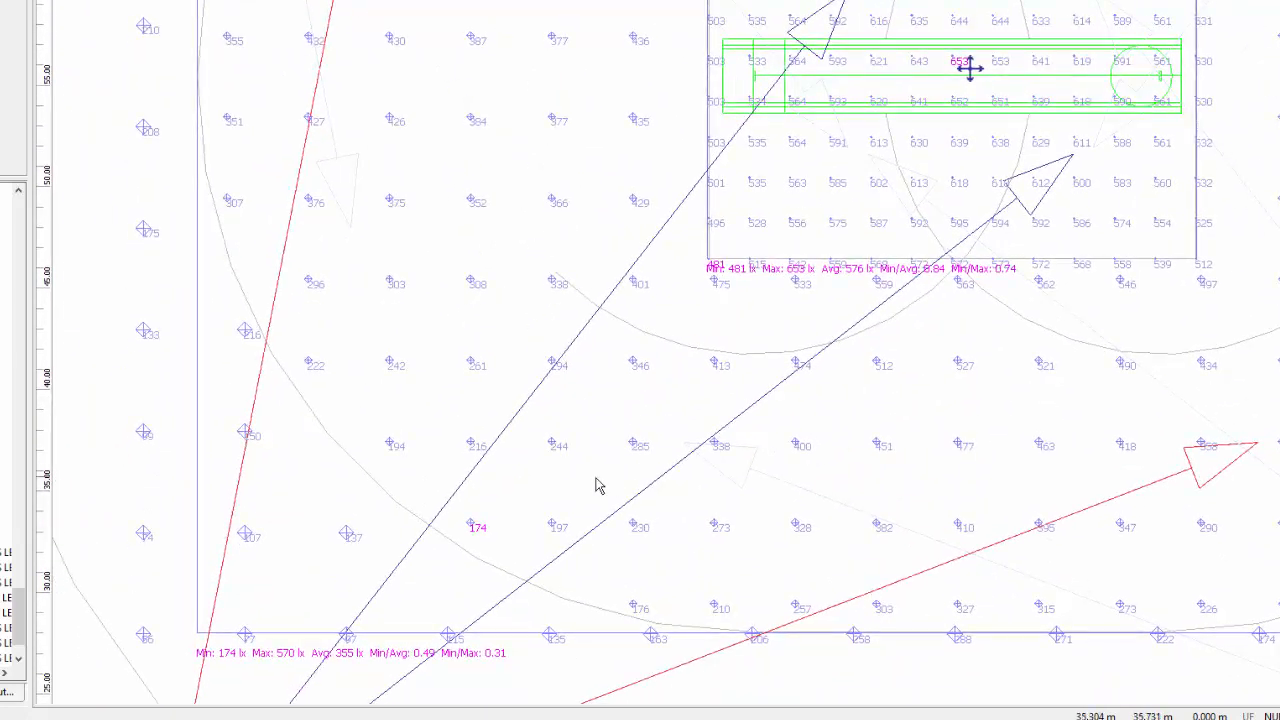
{"action": "scroll", "coordinate": [480, 529], "scroll_direction": "down", "scroll_amount": 4}
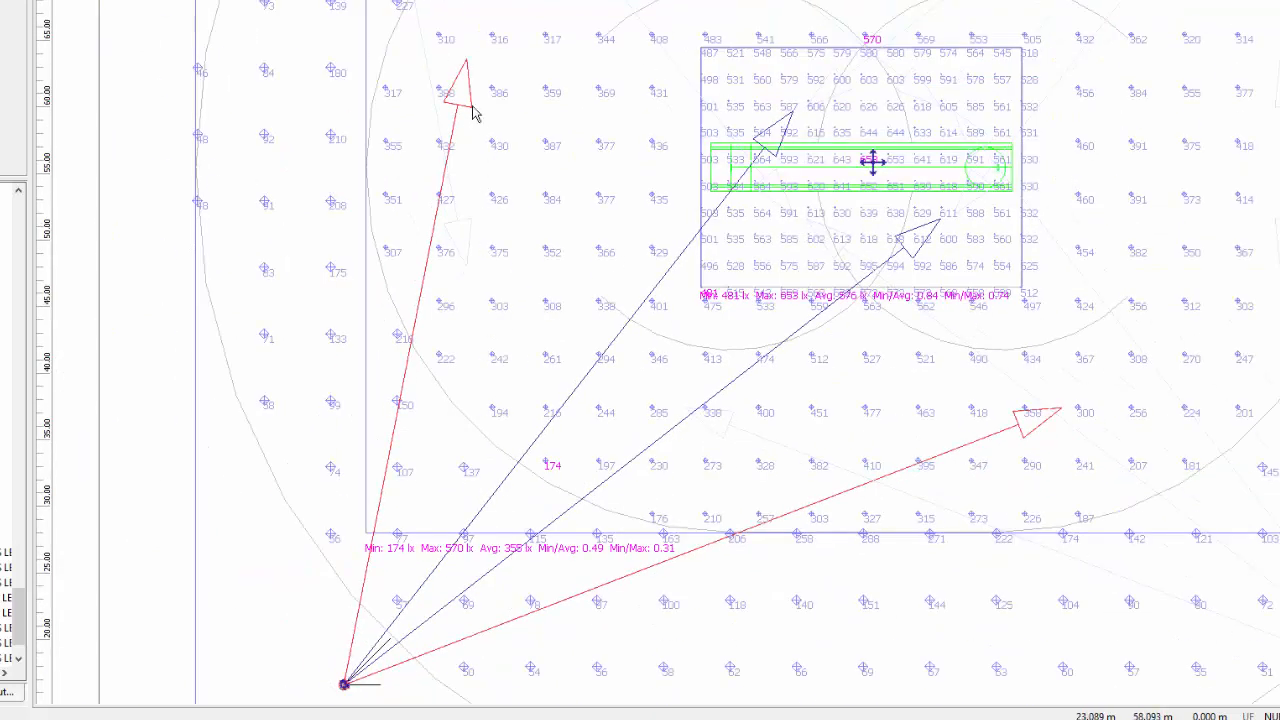
- Re-aim the first copied floodlight at about X 21 m, Y 59 m and the second at about X 76 m, Y 36 m
{"action": "left_click_drag", "start_coordinate": [464, 61], "coordinate": [450, 128]}
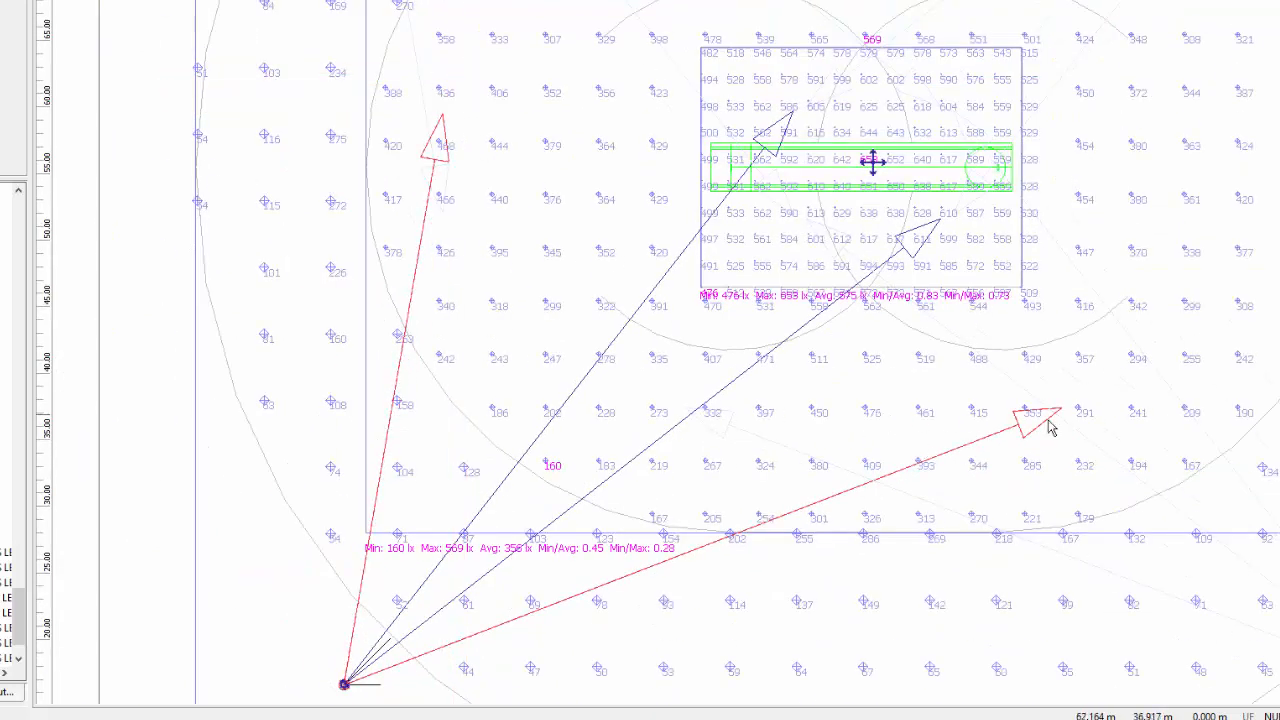
{"action": "left_click_drag", "start_coordinate": [1062, 424], "coordinate": [1030, 490]}
{"action": "scroll", "coordinate": [871, 560], "scroll_direction": "up", "scroll_amount": 3}
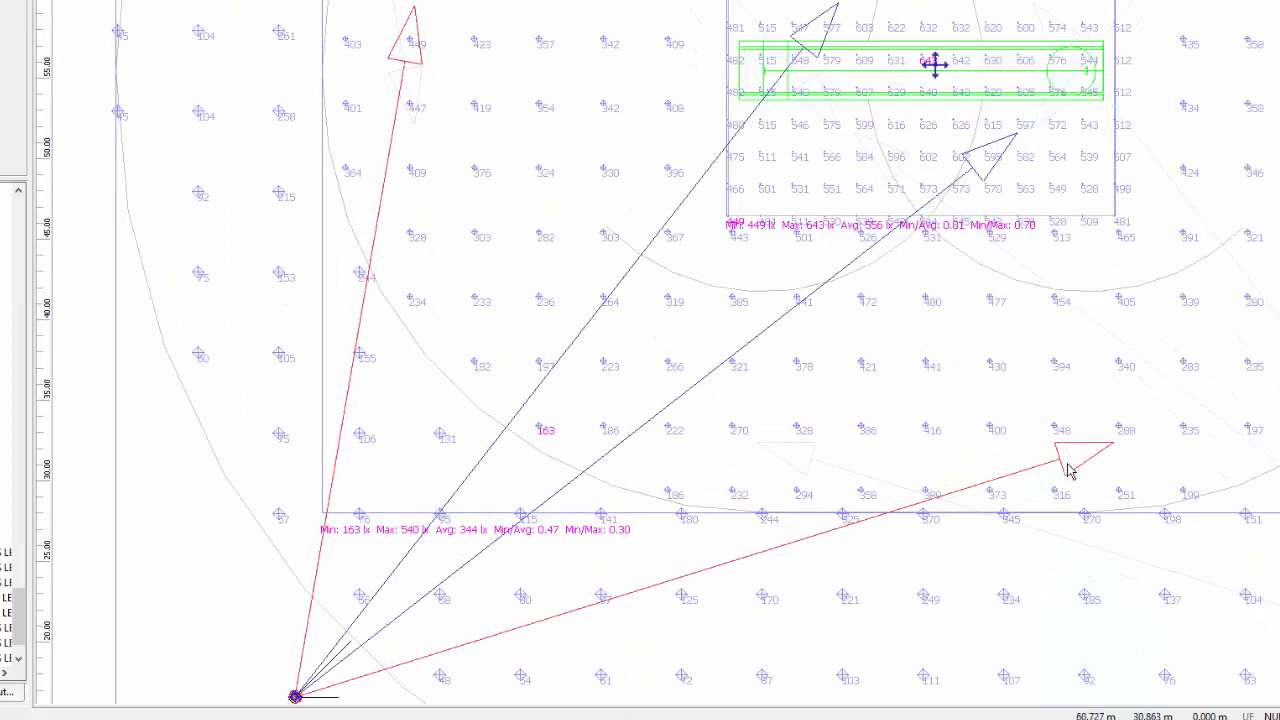
{"action": "left_click_drag", "start_coordinate": [1123, 457], "coordinate": [1080, 463]}
{"action": "middle_click_drag", "start_coordinate": [1080, 463], "coordinate": [928, 460]}
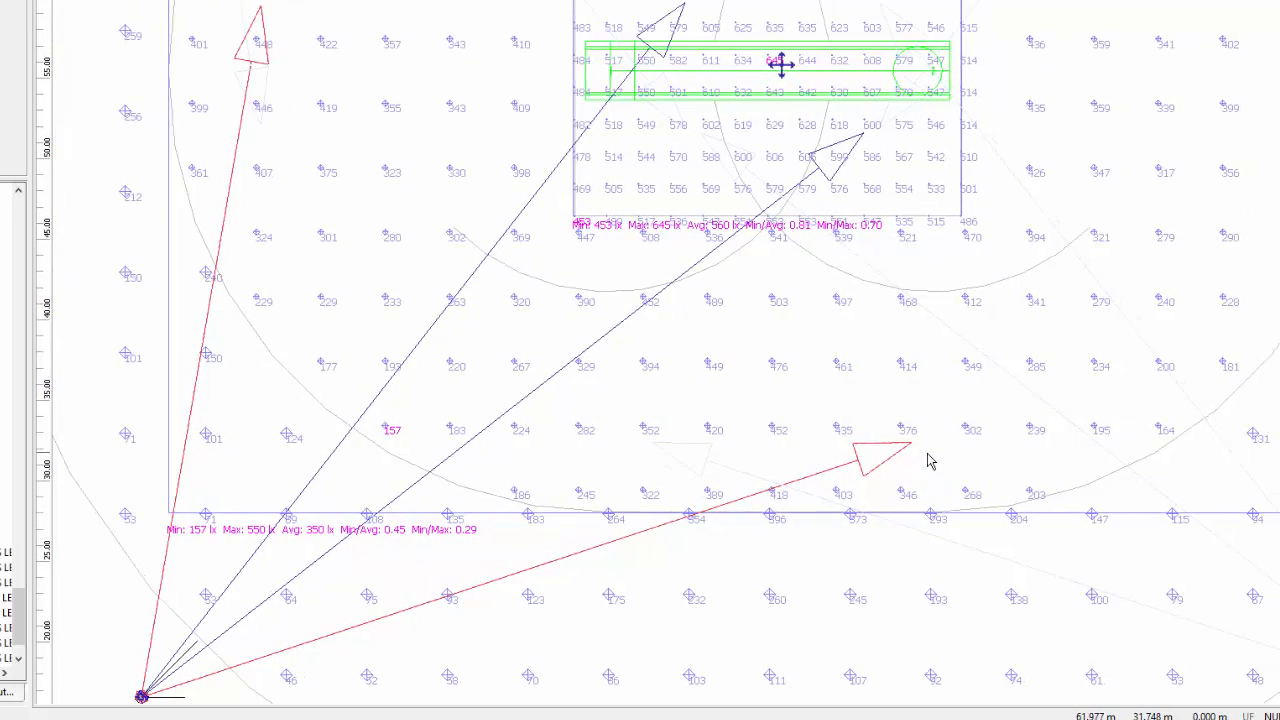
{"action": "left_click_drag", "start_coordinate": [914, 451], "coordinate": [1165, 388]}
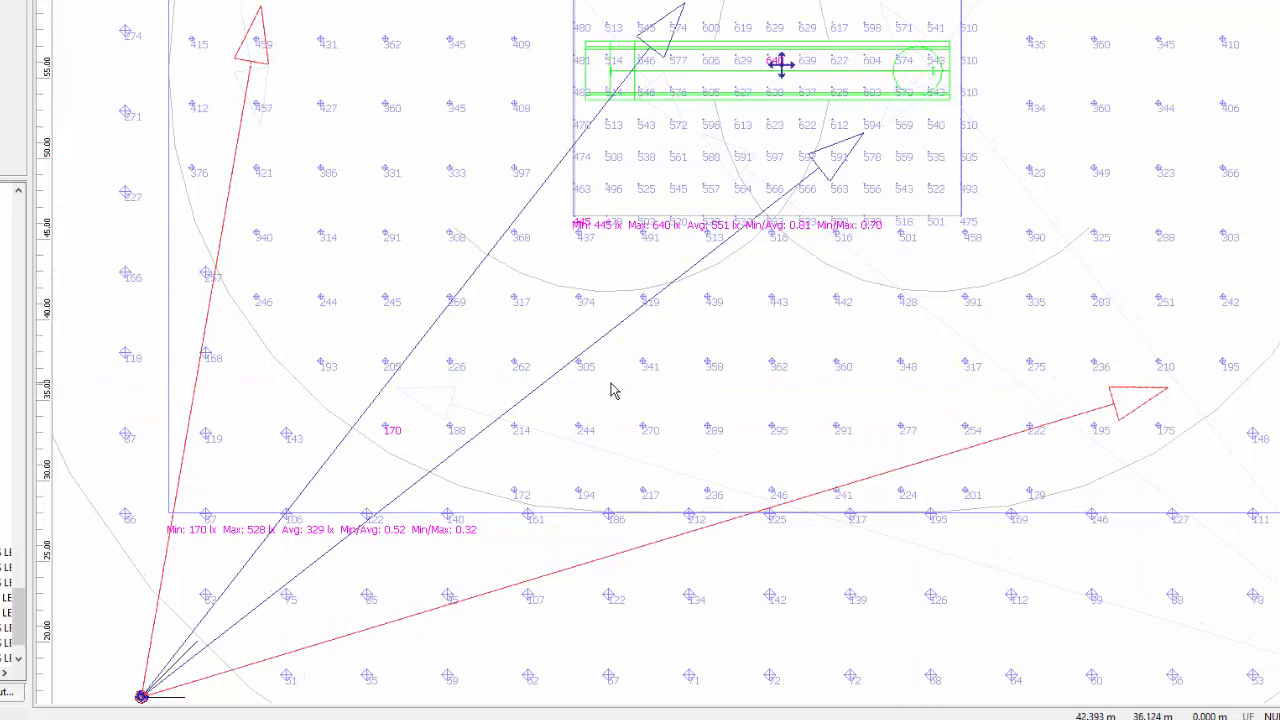
{"action": "middle_click_drag", "start_coordinate": [613, 391], "coordinate": [643, 414]}
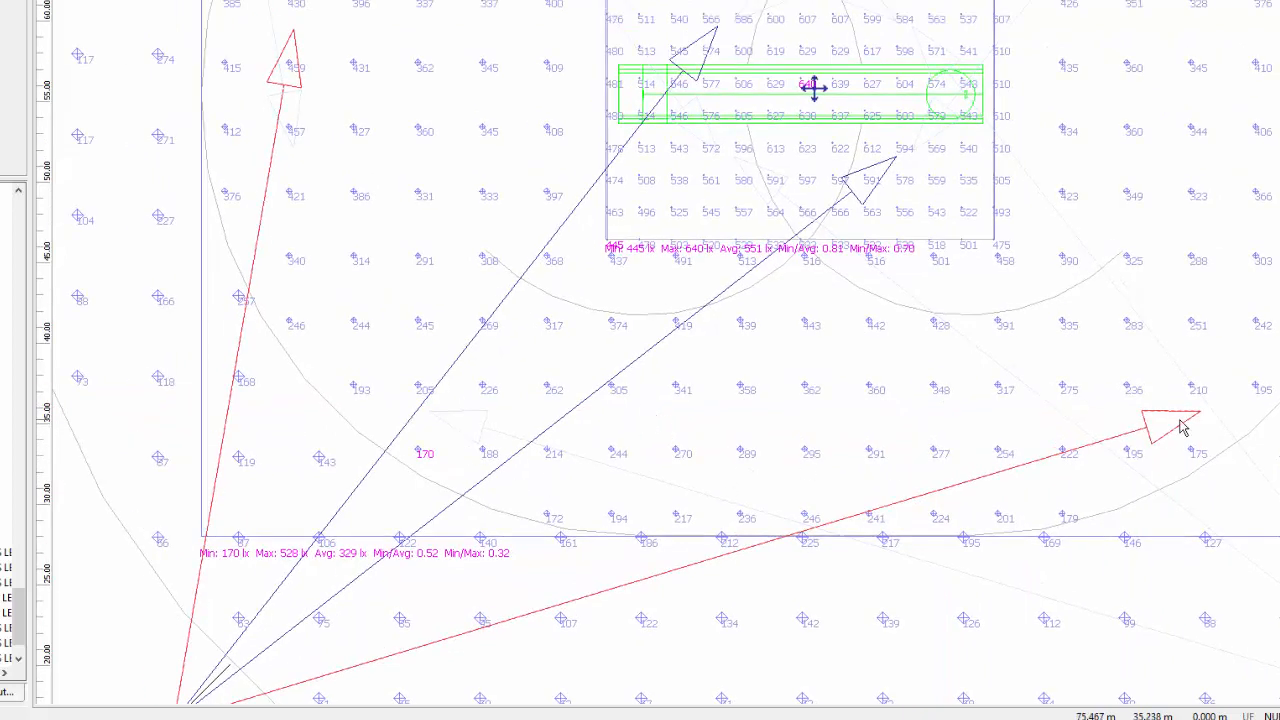
{"action": "scroll", "coordinate": [478, 440], "scroll_direction": "up", "scroll_amount": 1}
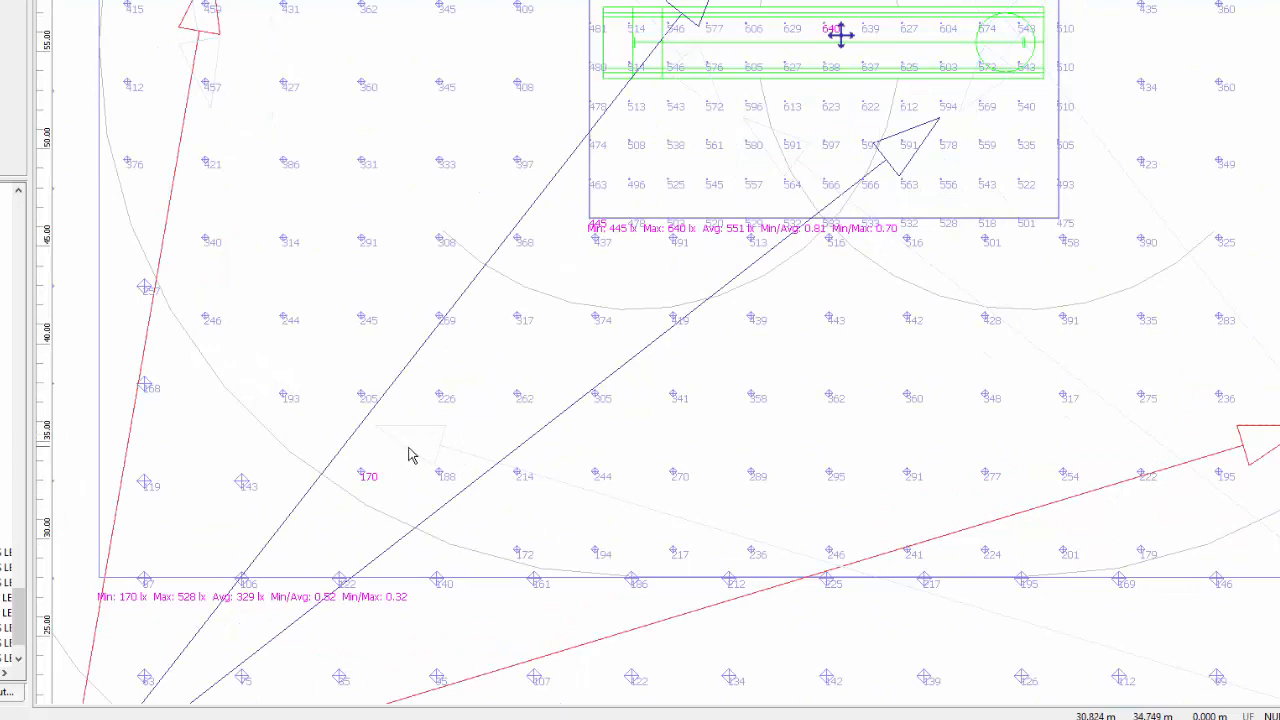
{"action": "scroll", "coordinate": [445, 487], "scroll_direction": "down", "scroll_amount": 1}
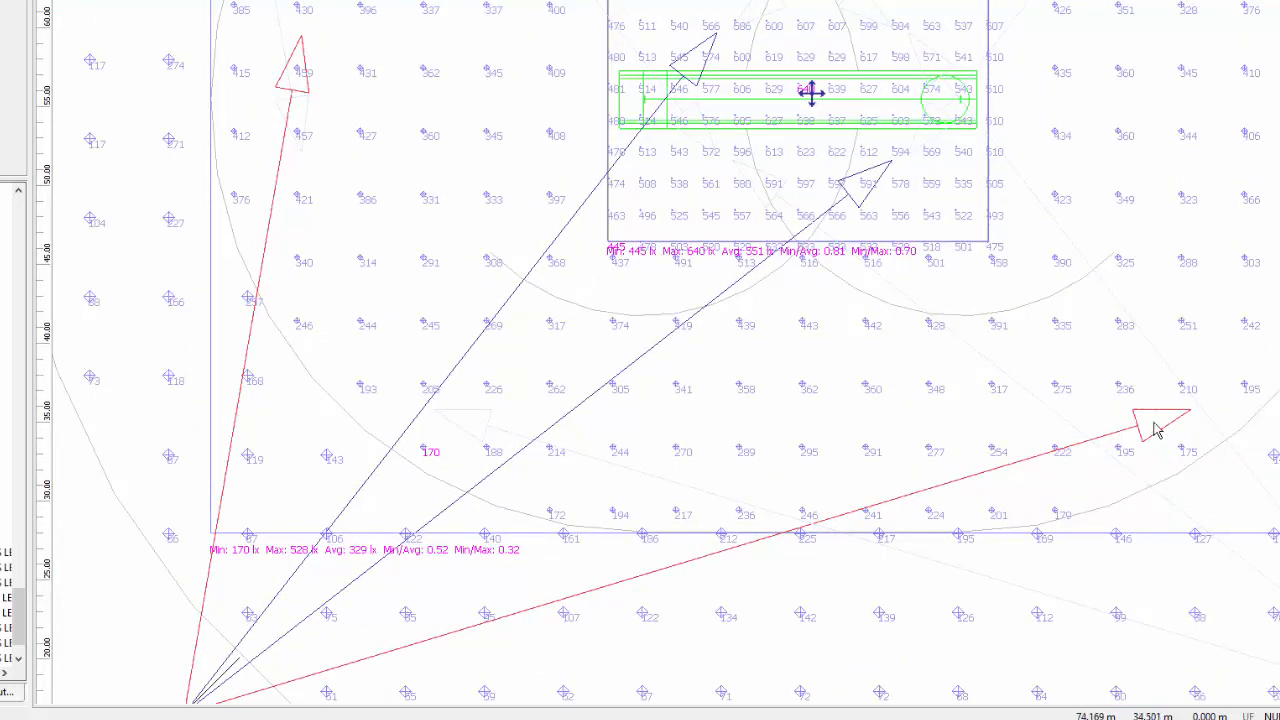
{"action": "mouse_move", "coordinate": [1200, 423]}
{"action": "left_mouse_down"}
{"action": "mouse_move", "coordinate": [943, 400]}
{"action": "mouse_move", "coordinate": [1114, 443]}
{"action": "mouse_move", "coordinate": [1200, 425]}
{"action": "left_mouse_up"}
- Re-aim the first copied floodlight at about X 22 m, Y 65 m to even out the infield illuminance
{"action": "middle_click_drag", "start_coordinate": [474, 546], "coordinate": [625, 458]}
{"action": "middle_click_drag", "start_coordinate": [449, 123], "coordinate": [449, 457]}
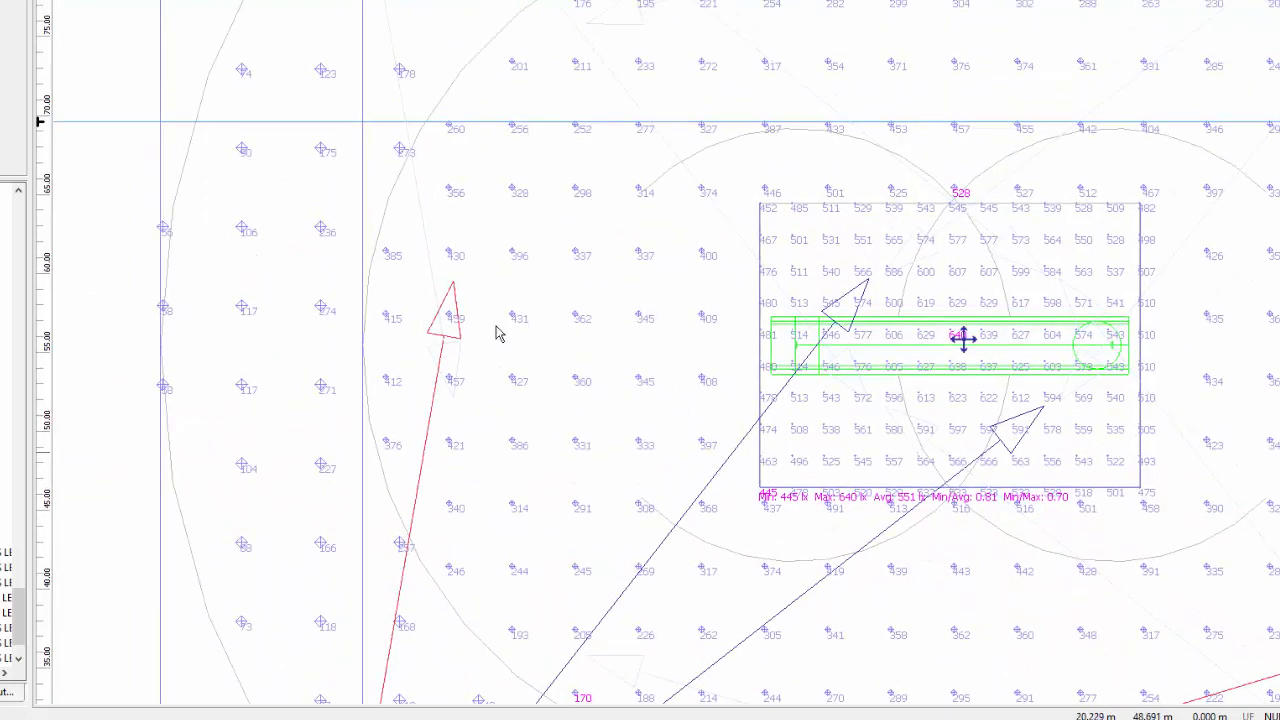
{"action": "left_click_drag", "start_coordinate": [454, 281], "coordinate": [468, 194]}
- Compare the infield and outfield illuminance statistics with the calculation summary and notes in the reference PDF
{"action": "middle_click_drag", "start_coordinate": [595, 288], "coordinate": [526, 68]}
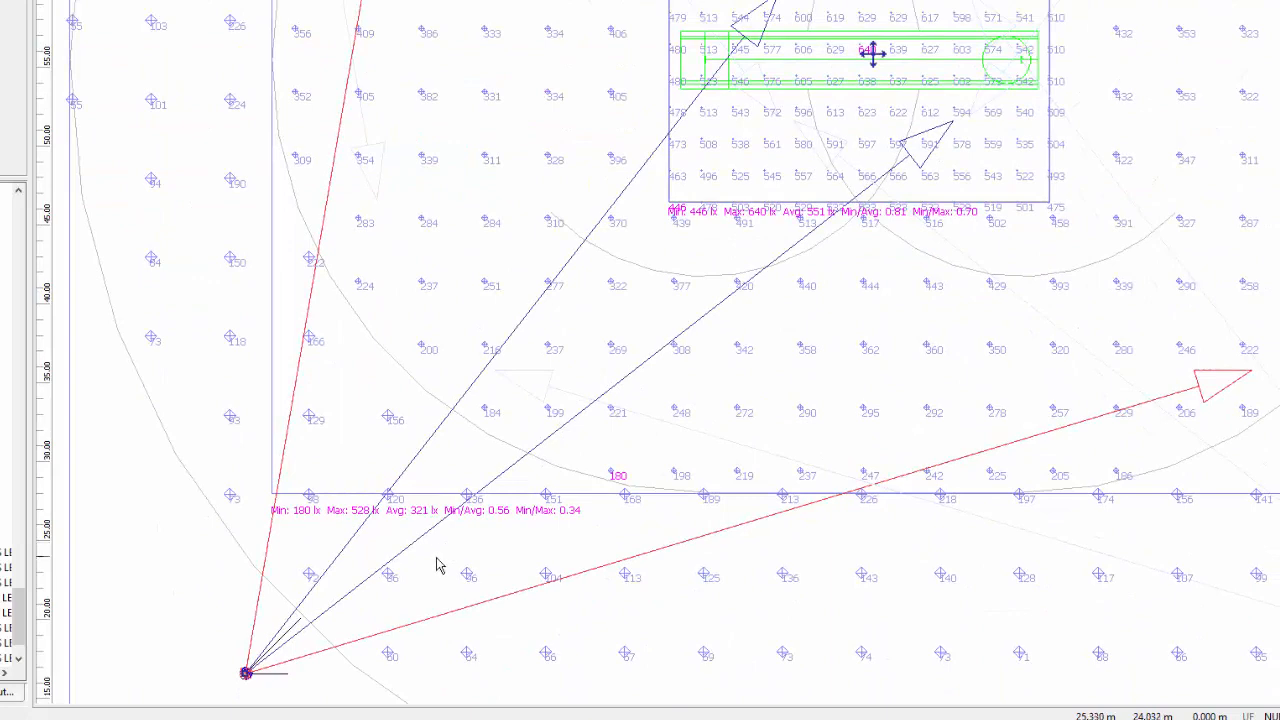
{"action": "scroll", "coordinate": [437, 565], "scroll_direction": "up", "scroll_amount": 2}
{"action": "middle_click_drag", "start_coordinate": [429, 557], "coordinate": [620, 427]}
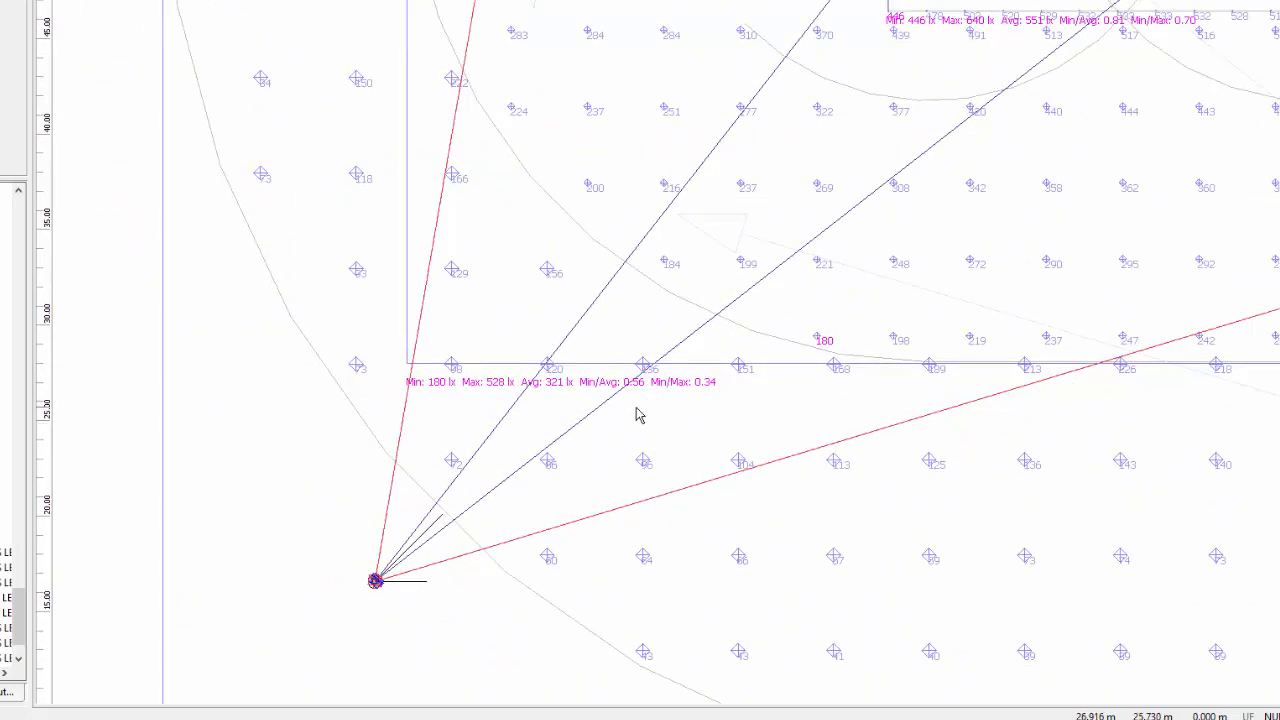
{"action": "middle_click_drag", "start_coordinate": [649, 408], "coordinate": [532, 455]}
{"action": "scroll", "coordinate": [637, 466], "scroll_direction": "down", "scroll_amount": 2}
{"action": "scroll", "coordinate": [865, 72], "scroll_direction": "down", "scroll_amount": 1}
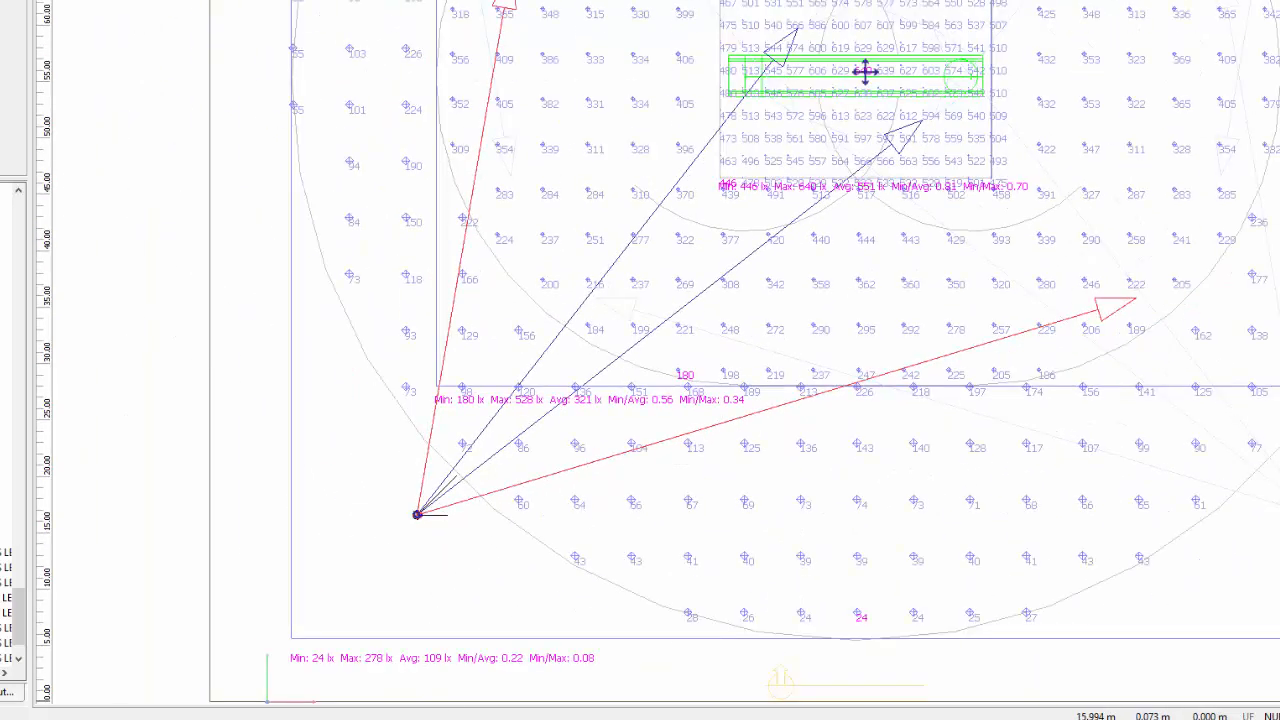
{"action": "left_click", "coordinate": [536, 690]}
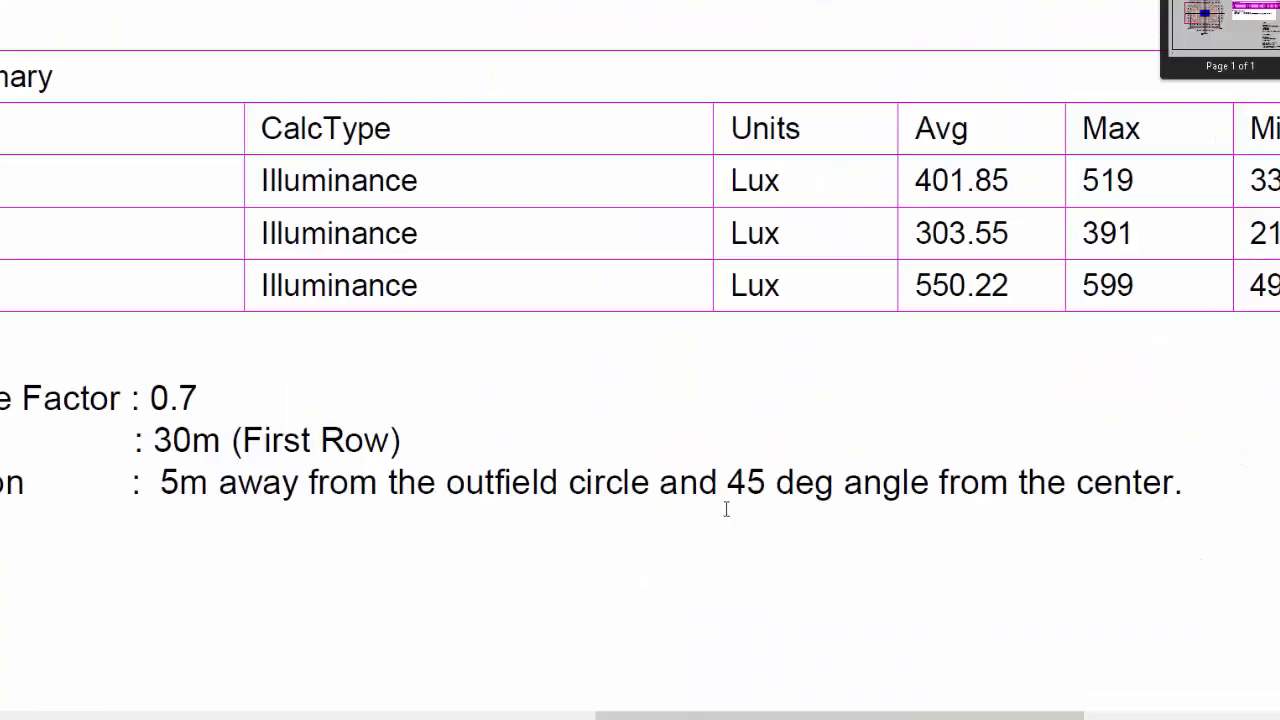
{"action": "scroll", "coordinate": [734, 503], "scroll_direction": "up", "scroll_amount": 1, "text": "ctrl"}
{"action": "scroll", "coordinate": [762, 437], "scroll_direction": "down", "scroll_amount": 2, "text": "ctrl"}
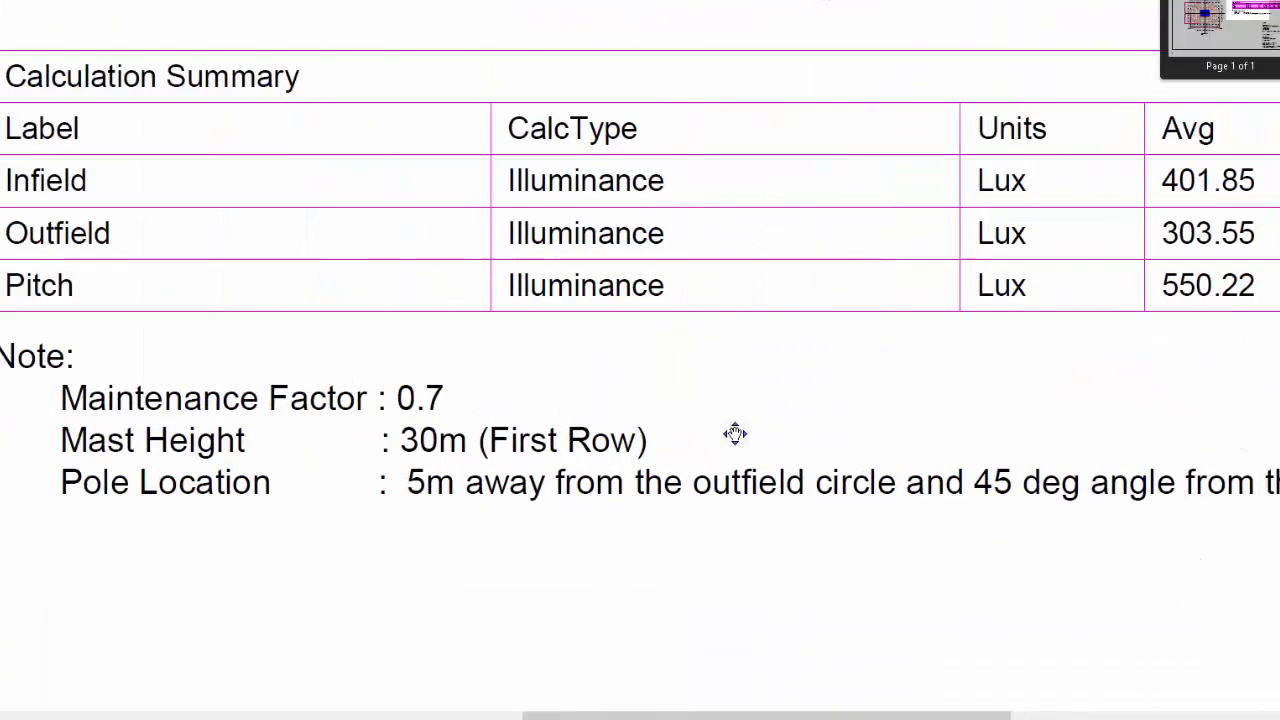
{"action": "scroll", "coordinate": [857, 403], "scroll_direction": "up", "scroll_amount": 2, "text": "ctrl"}
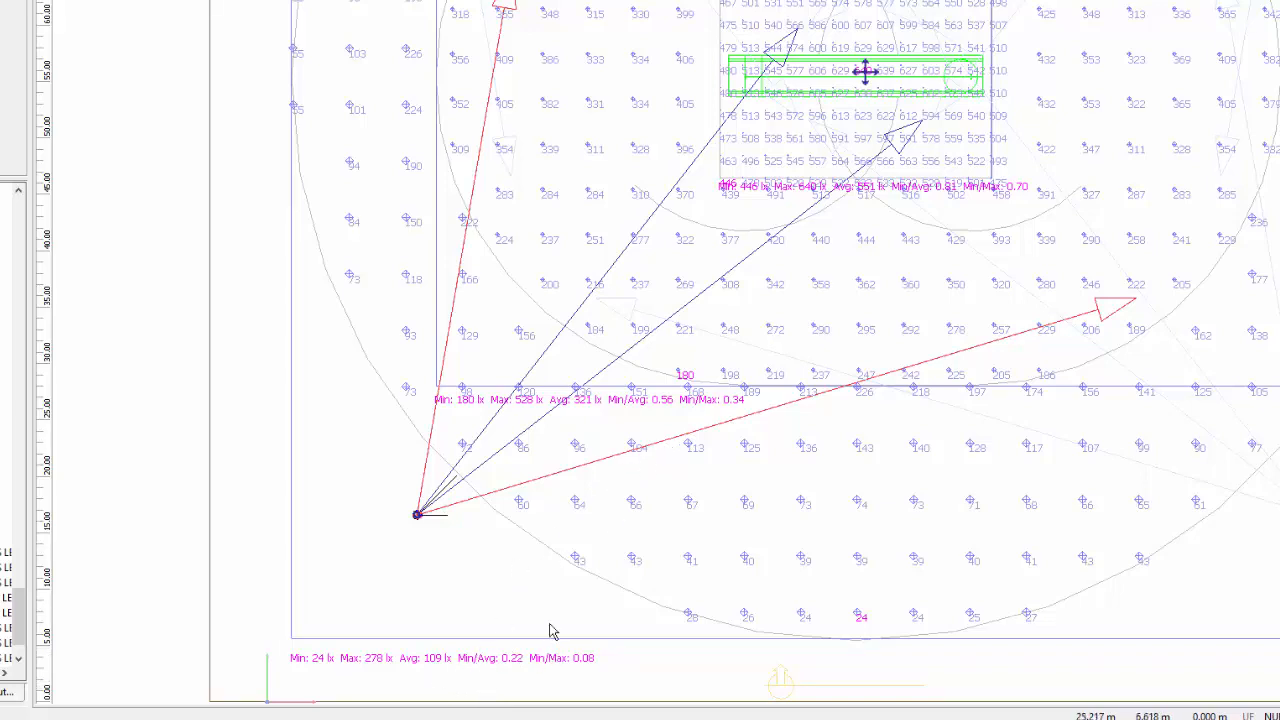
- Set the number of luminaires to 4 in the arrangement of the selected mirrored outfield floodlights
{"action": "scroll", "coordinate": [603, 414], "scroll_direction": "up", "scroll_amount": 1}
{"action": "scroll", "coordinate": [506, 474], "scroll_direction": "up", "scroll_amount": 2}
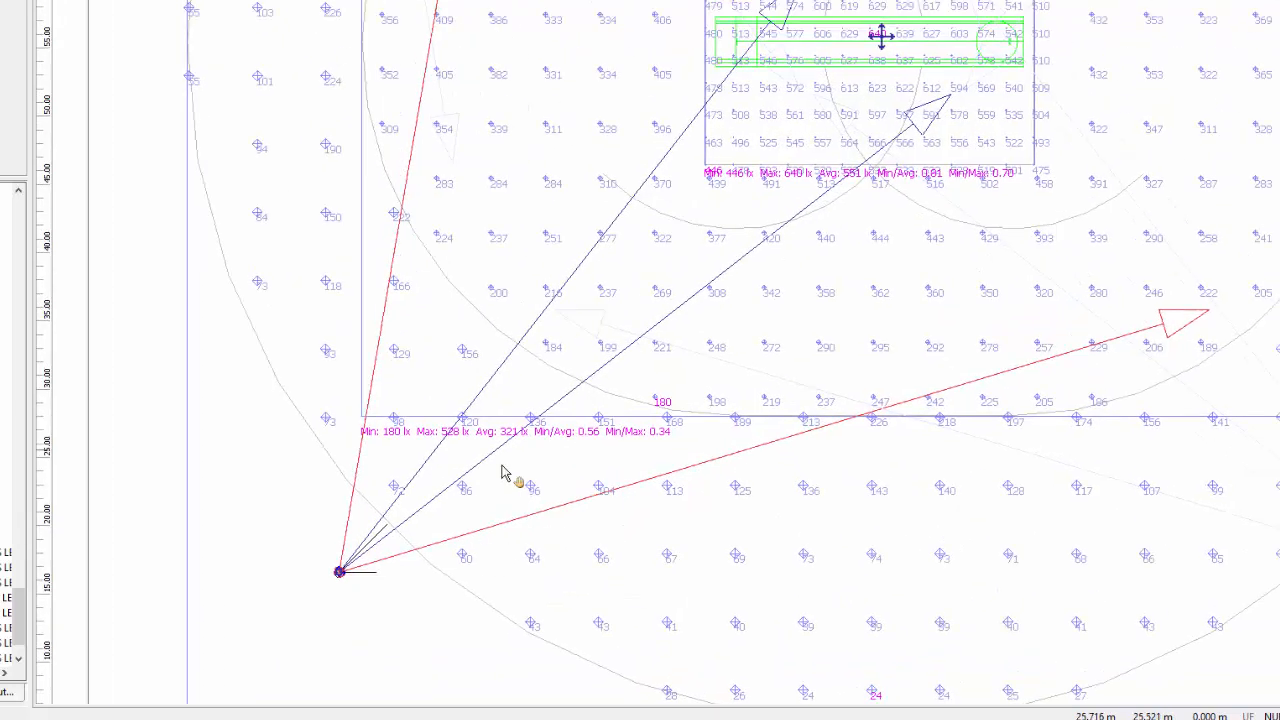
{"action": "left_click", "coordinate": [48, 16]}
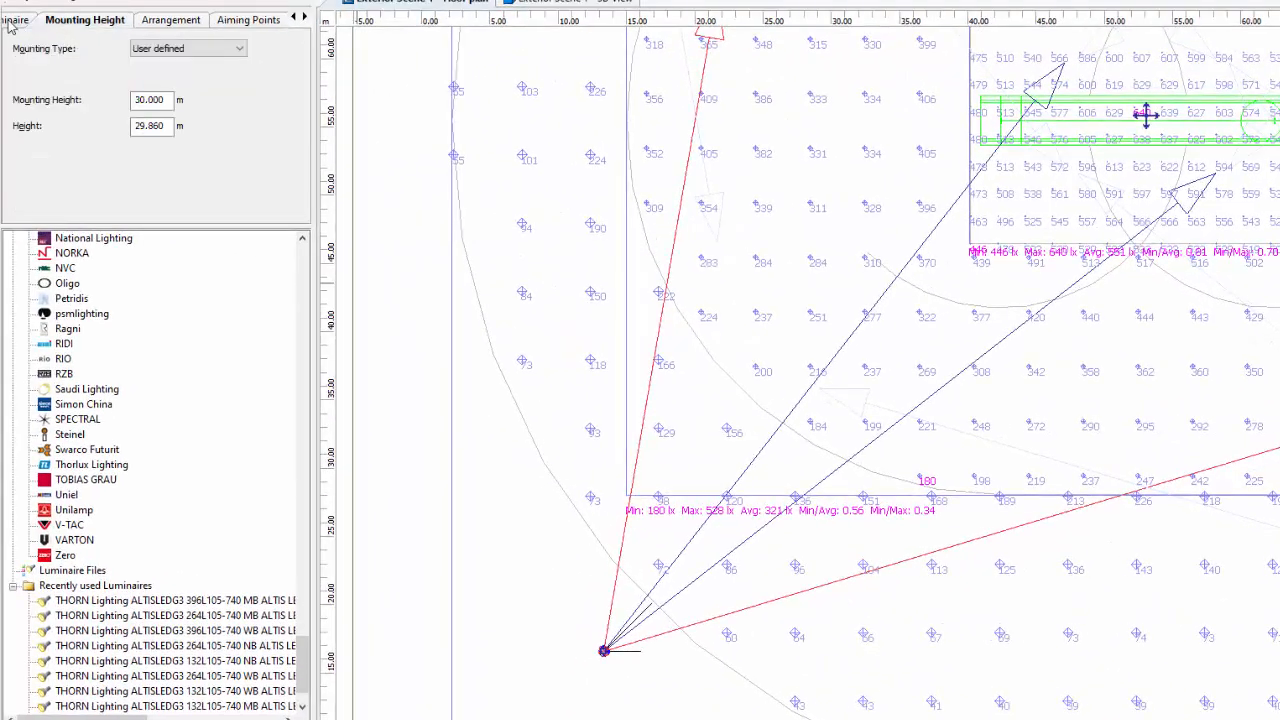
{"action": "left_click", "coordinate": [10, 18]}
{"action": "left_click", "coordinate": [128, 20]}
{"action": "left_click", "coordinate": [212, 20]}
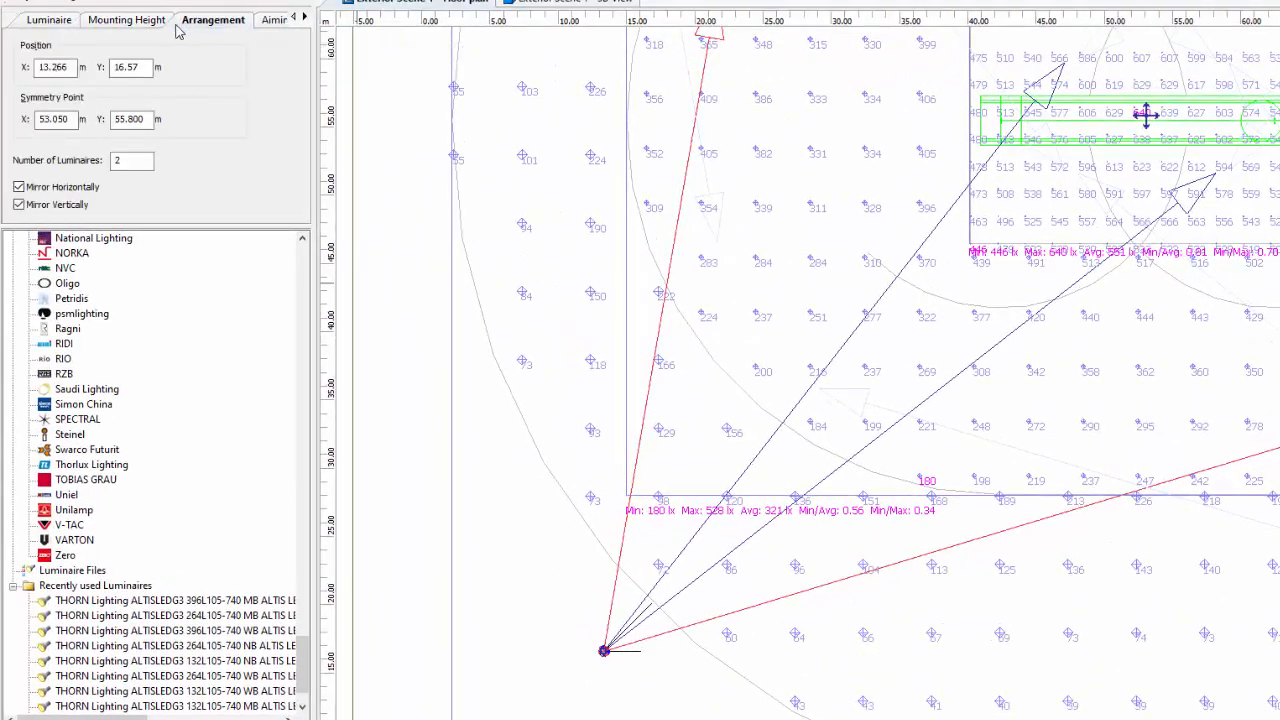
{"action": "double_click", "coordinate": [126, 160]}
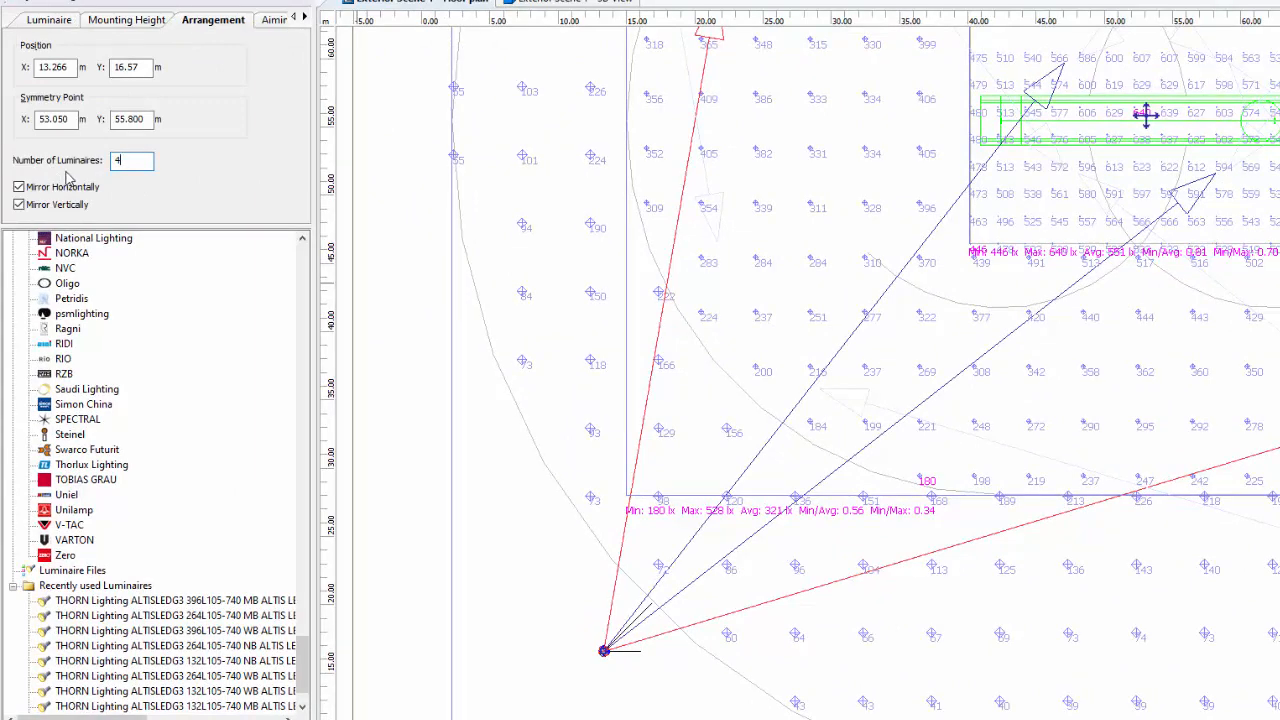
{"action": "type", "text": "4"}
{"action": "key", "text": "Return"}
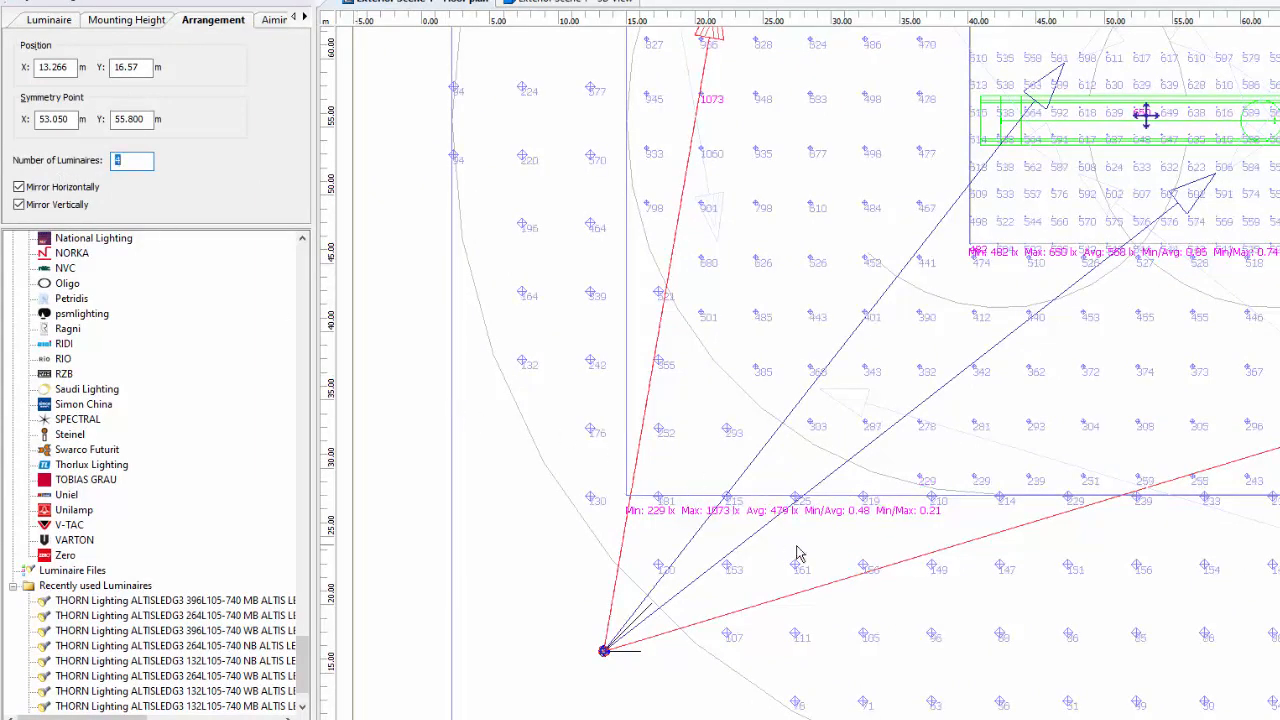
- Aim the two added floodlights, one at about X 15 m, Y 68 m and the other at about X 70 m, Y 42 m
{"action": "scroll", "coordinate": [840, 370], "scroll_direction": "up", "scroll_amount": 3}
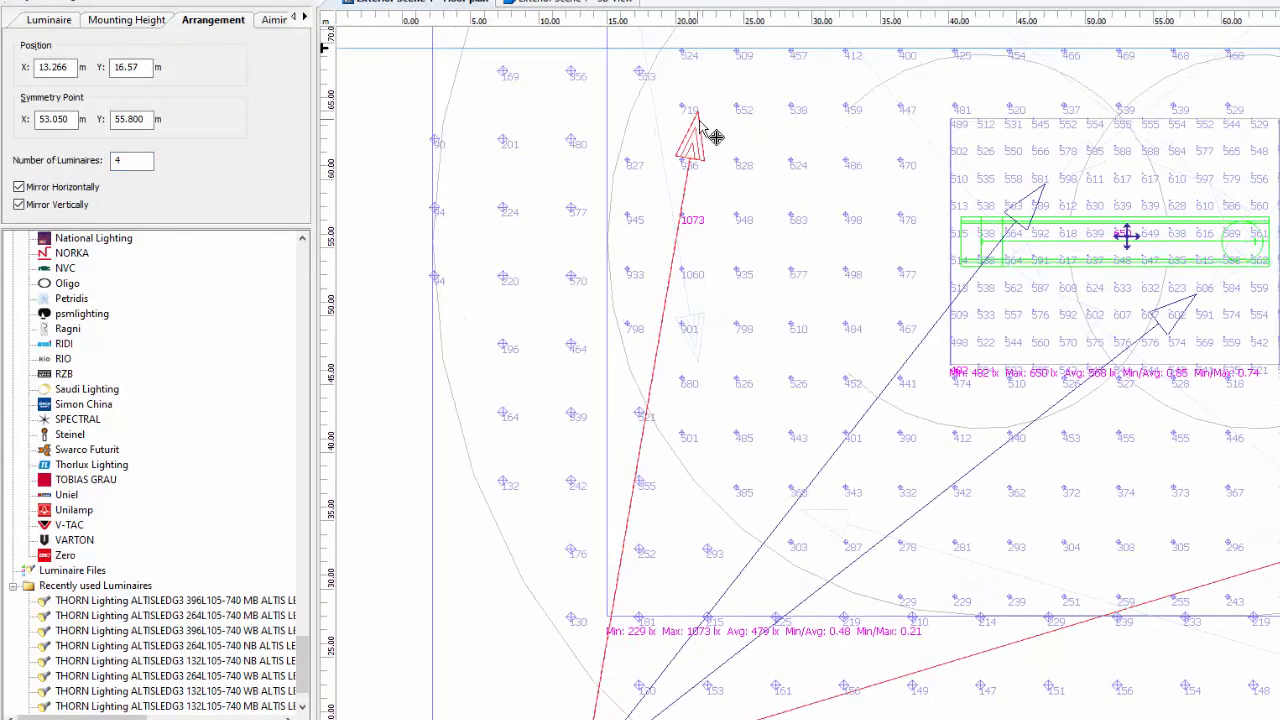
{"action": "left_click_drag", "start_coordinate": [714, 134], "coordinate": [838, 292]}
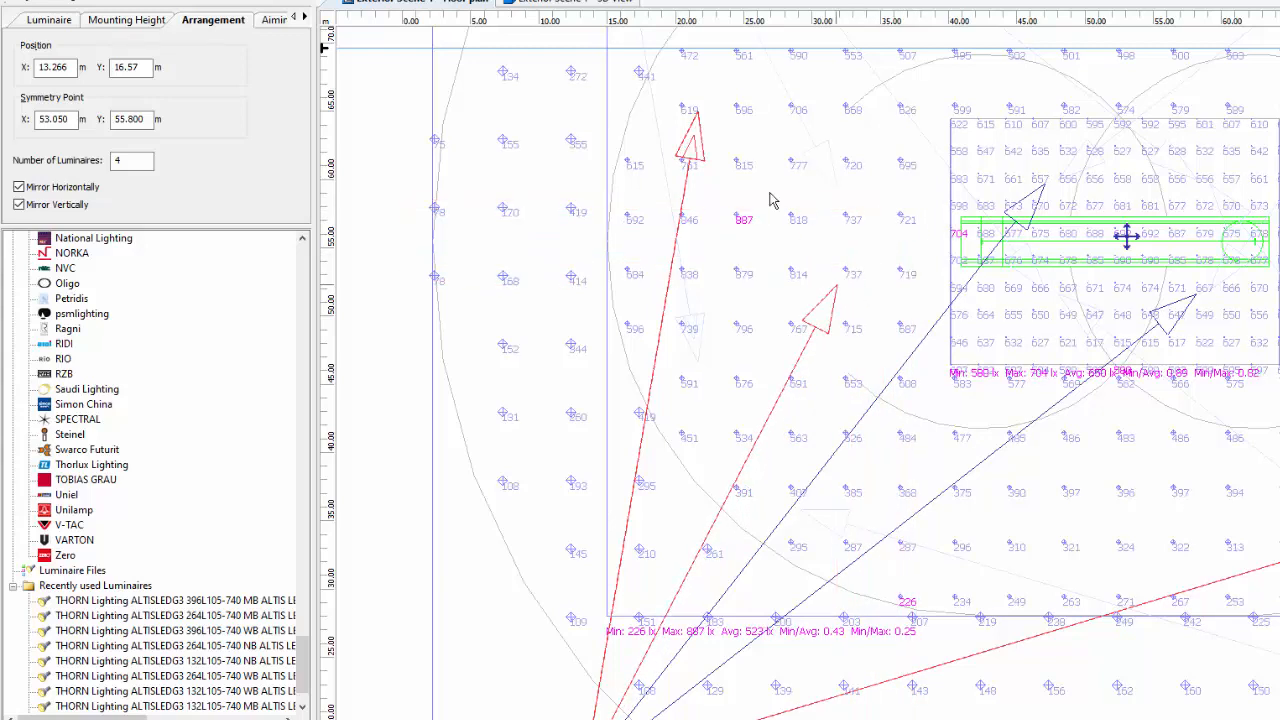
{"action": "left_click_drag", "start_coordinate": [698, 127], "coordinate": [607, 102]}
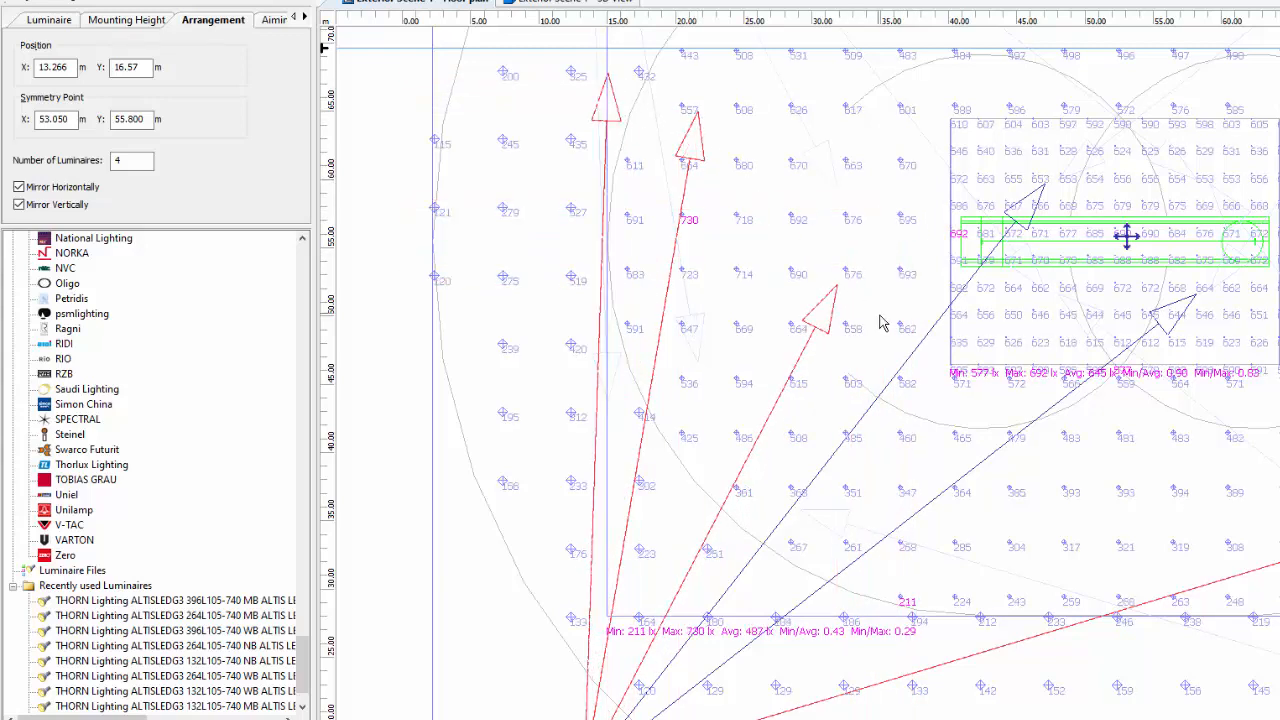
{"action": "left_click_drag", "start_coordinate": [830, 285], "coordinate": [1279, 430]}
{"action": "middle_click_drag", "start_coordinate": [1247, 484], "coordinate": [1259, 445]}
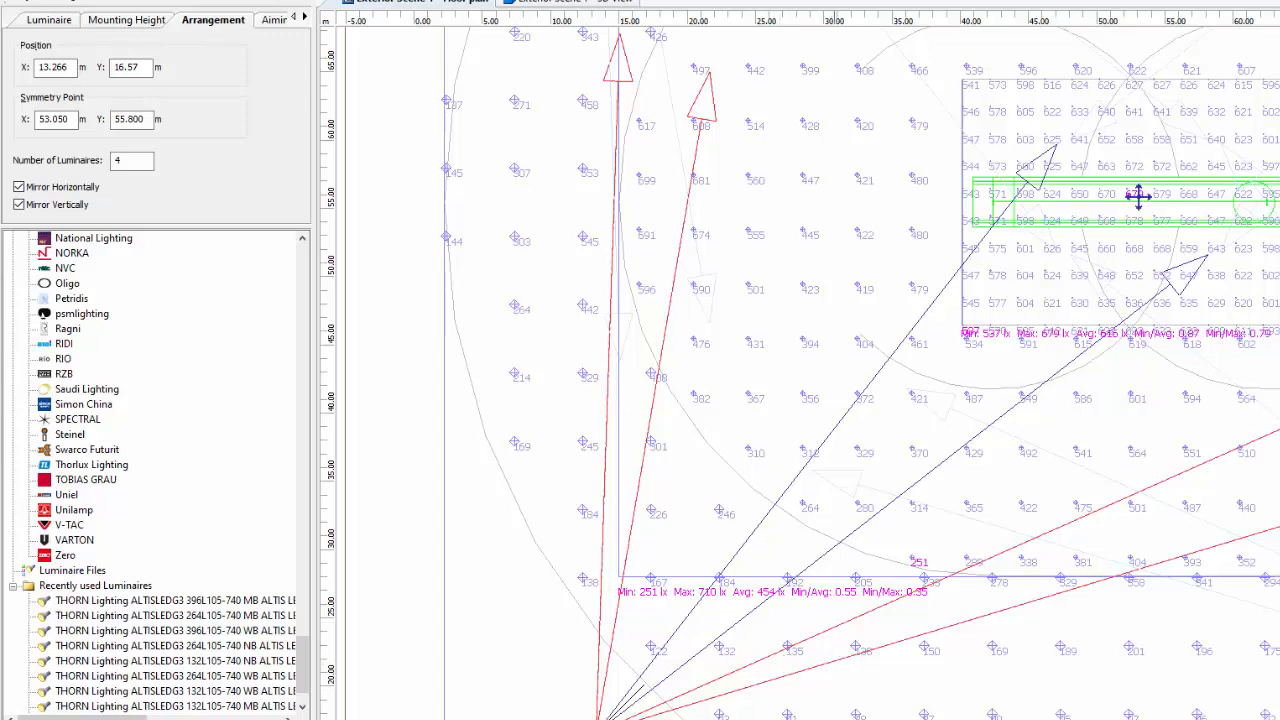
- Re-aim the inner floodlight on the infield's left side at about X 25 m, Y 59 m
{"action": "mouse_move", "coordinate": [720, 719]}
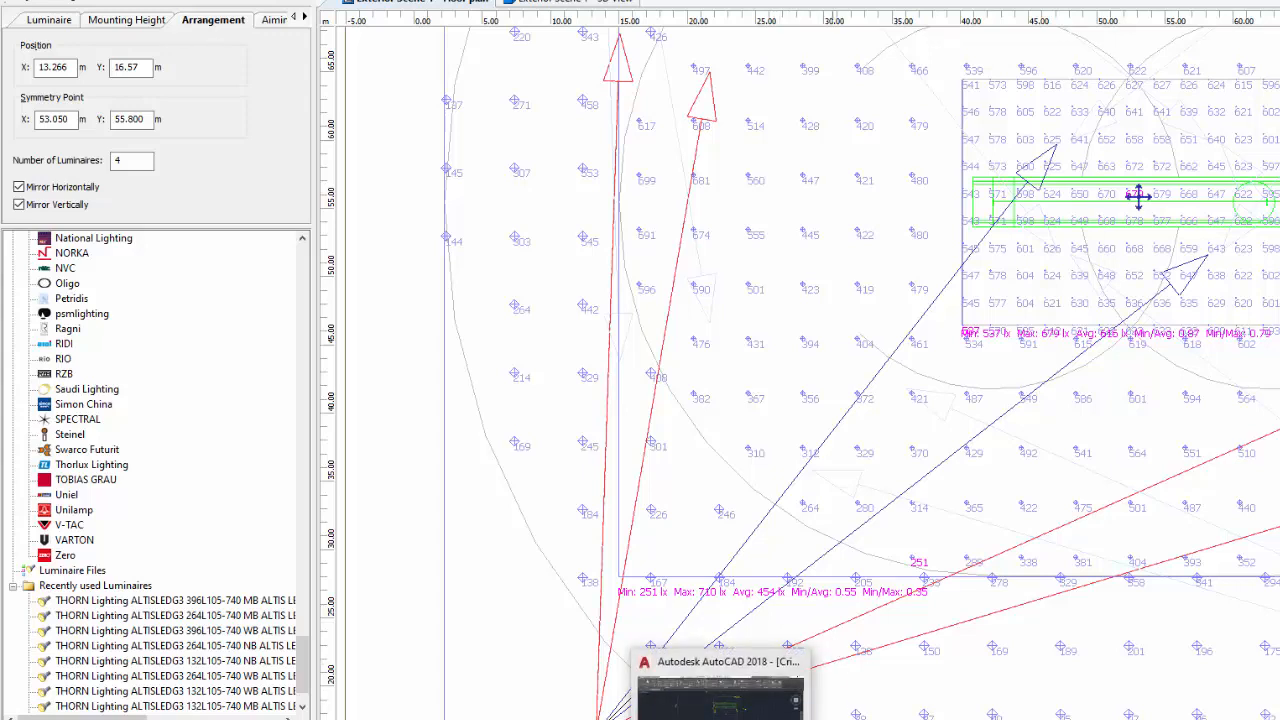
{"action": "mouse_move", "coordinate": [761, 719]}
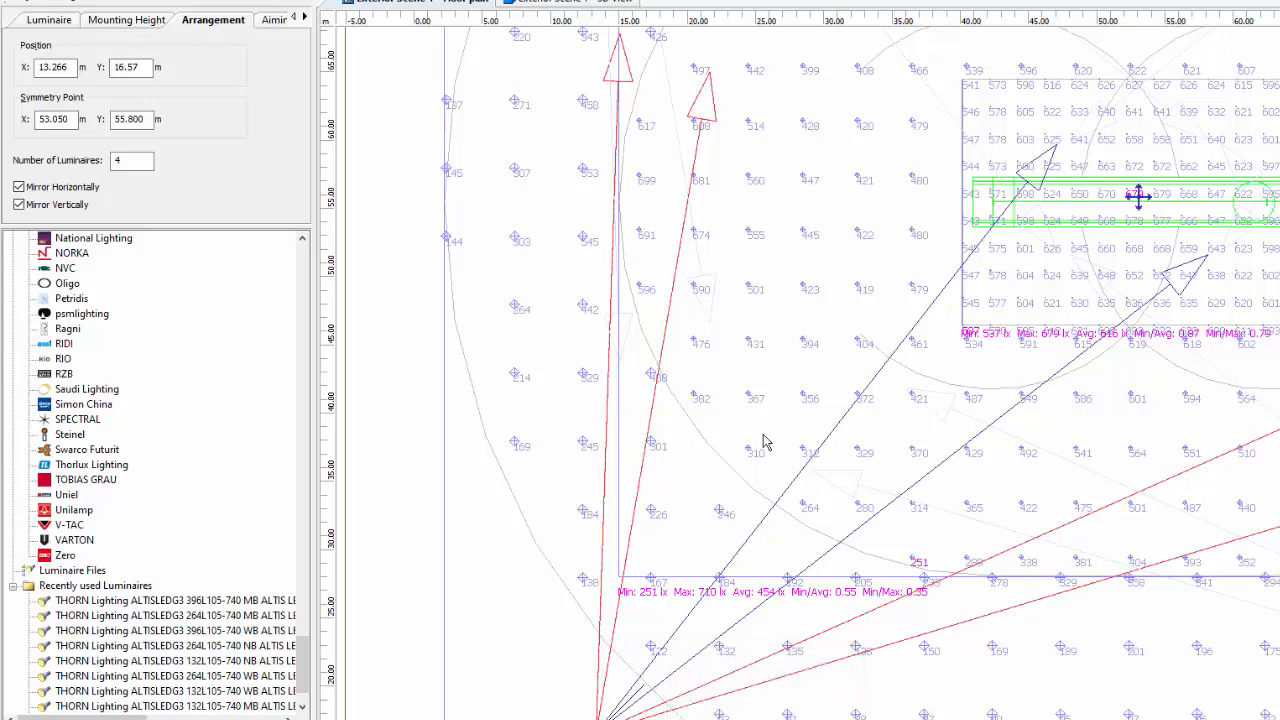
{"action": "middle_click_drag", "start_coordinate": [785, 266], "coordinate": [755, 398]}
{"action": "middle_click_drag", "start_coordinate": [855, 431], "coordinate": [849, 395]}
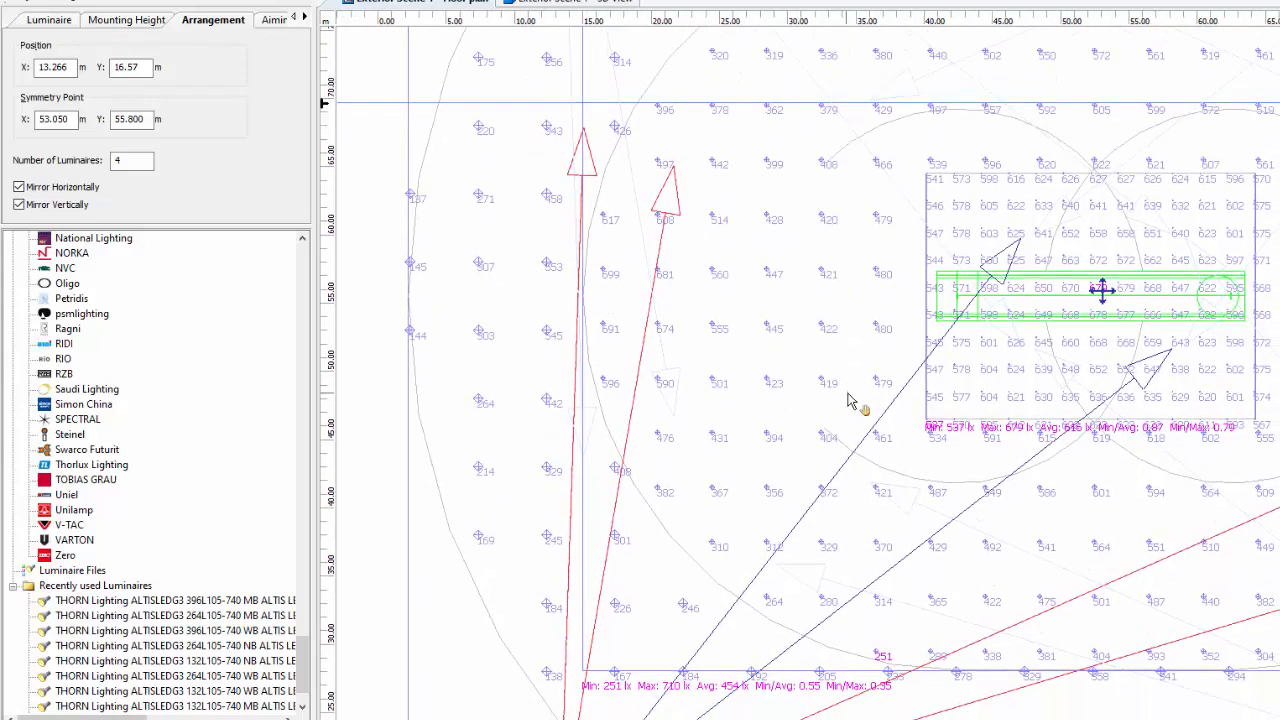
{"action": "left_click_drag", "start_coordinate": [668, 195], "coordinate": [740, 295]}
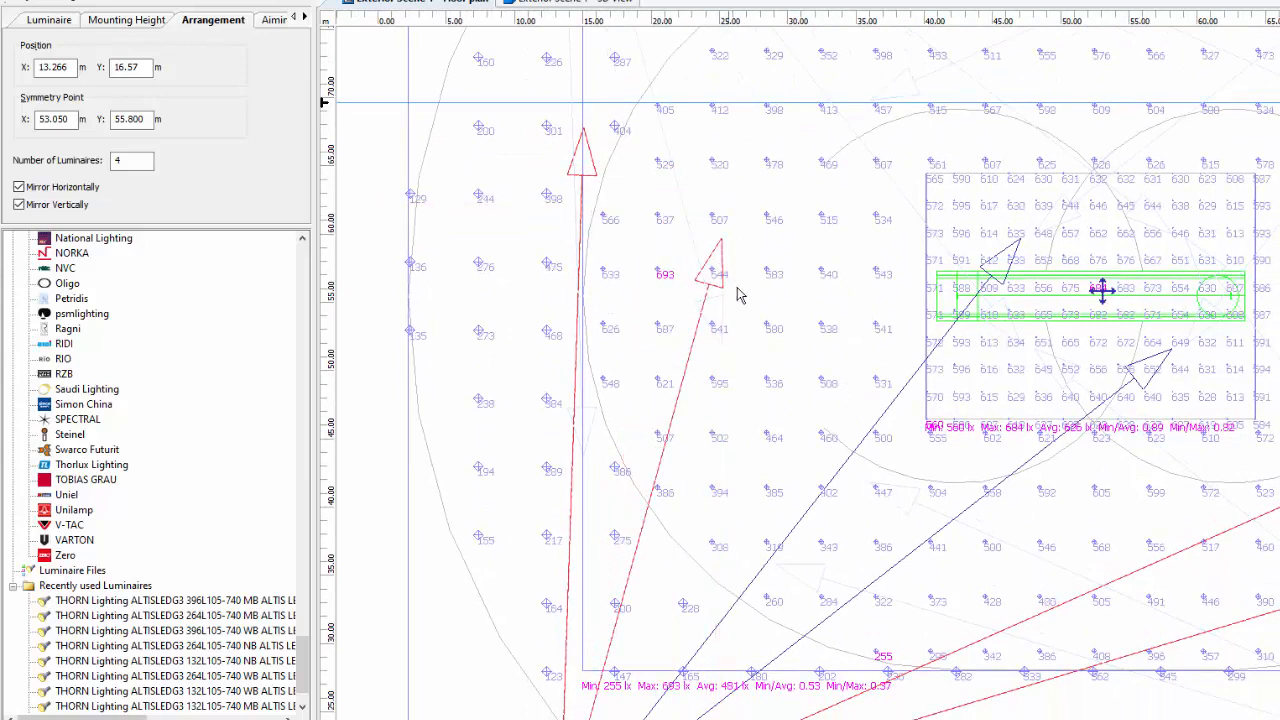
- Re-aim the two floodlights on the field's right side at about X 76 m, Y 38 m and X 76 m, Y 27 m
{"action": "scroll", "coordinate": [1043, 514], "scroll_direction": "down", "scroll_amount": 1}
{"action": "middle_click_drag", "start_coordinate": [1043, 514], "coordinate": [905, 398]}
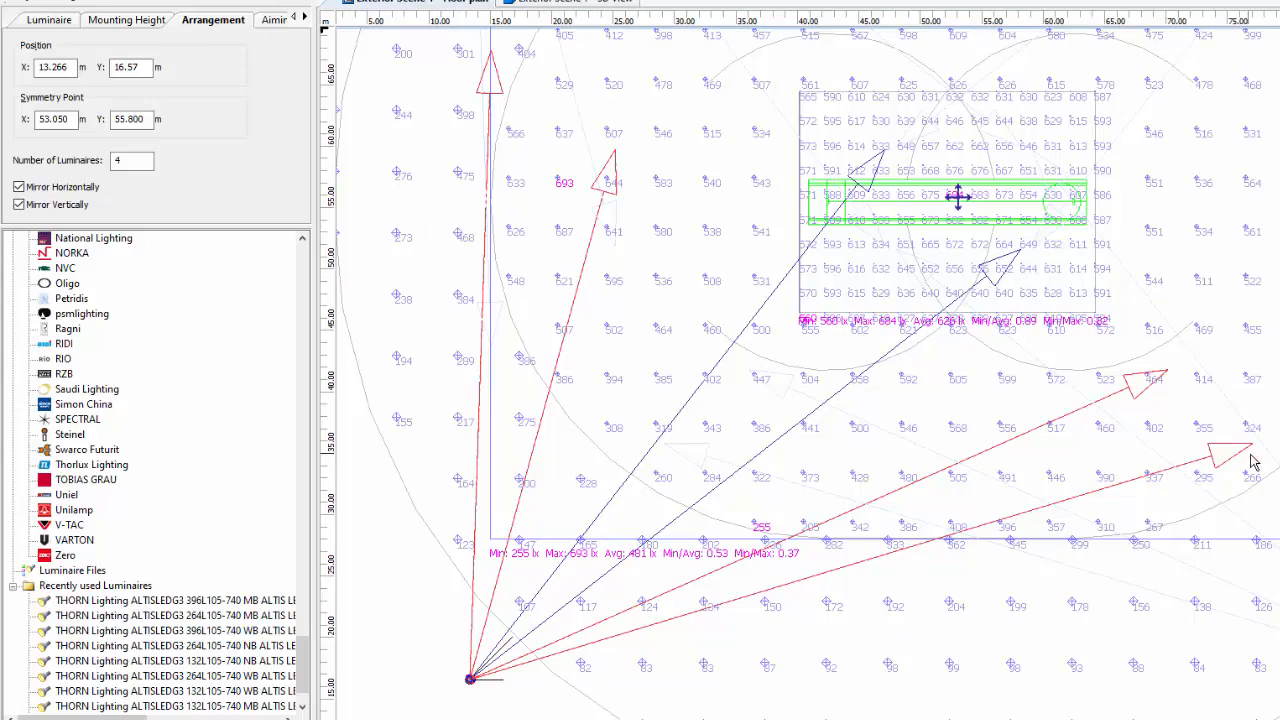
{"action": "left_click_drag", "start_coordinate": [1252, 449], "coordinate": [1258, 520]}
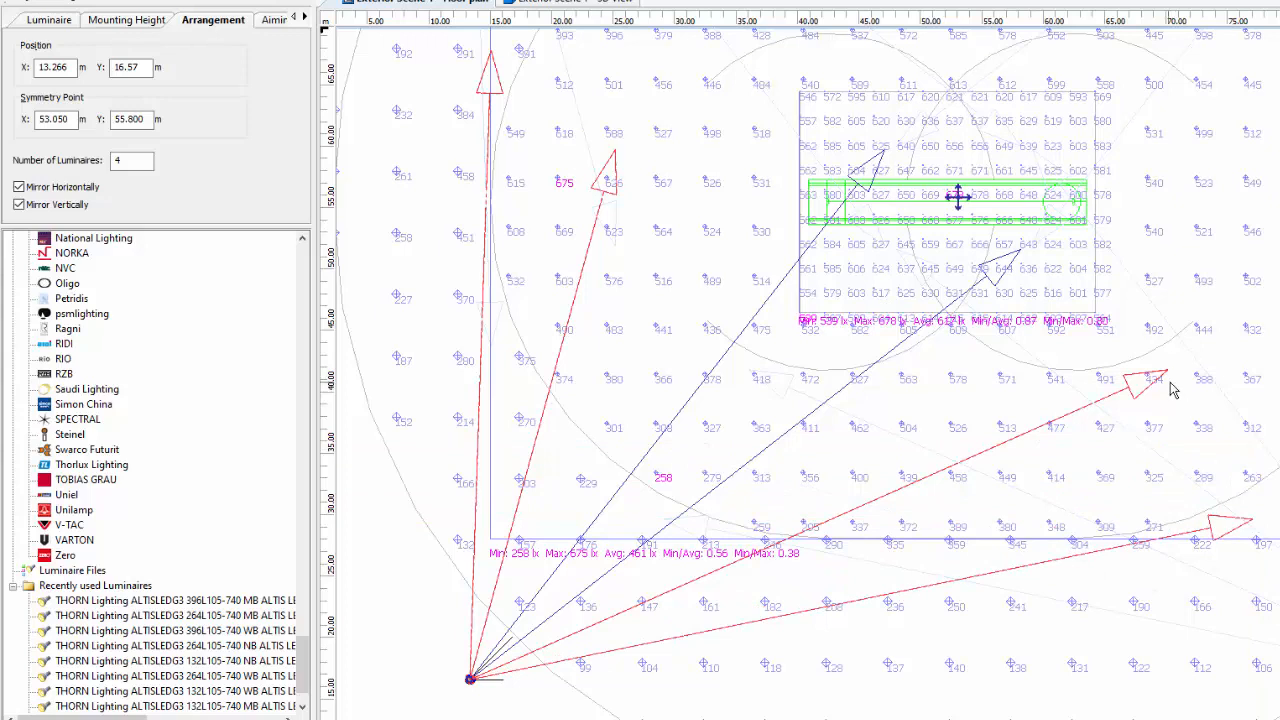
{"action": "left_click_drag", "start_coordinate": [1178, 382], "coordinate": [1250, 400]}
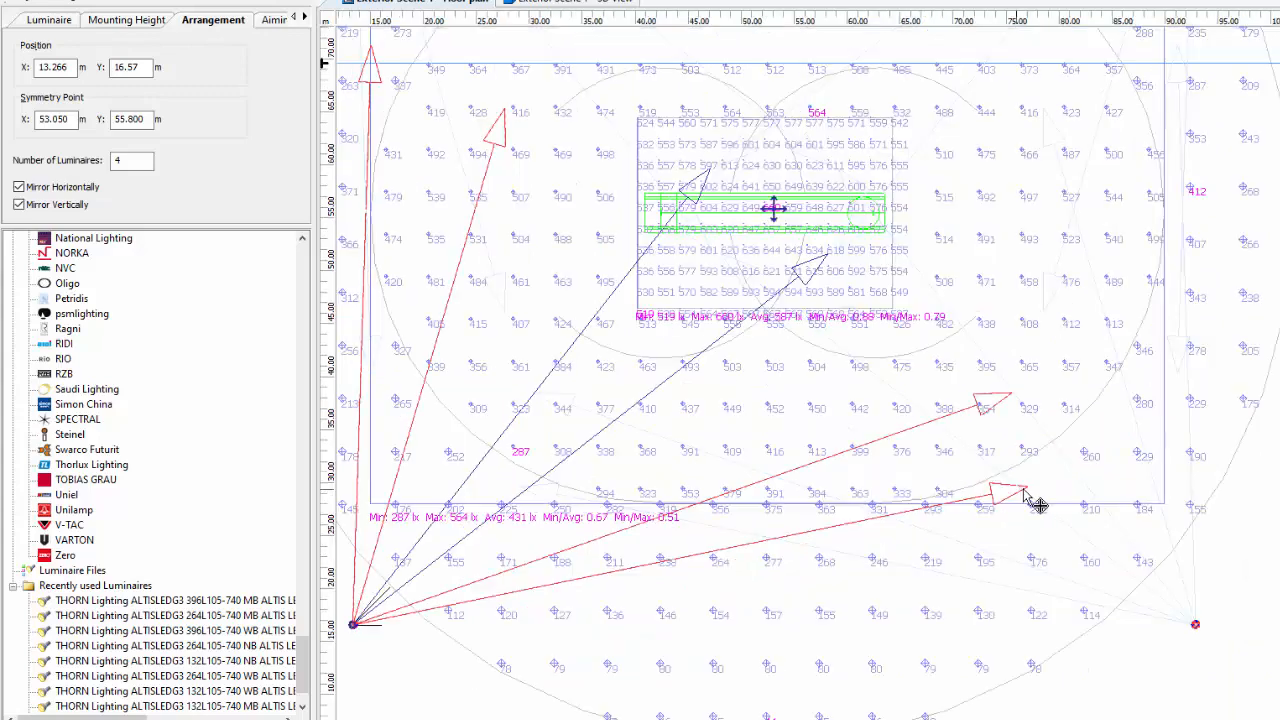
{"action": "left_click_drag", "start_coordinate": [1025, 489], "coordinate": [1007, 512]}
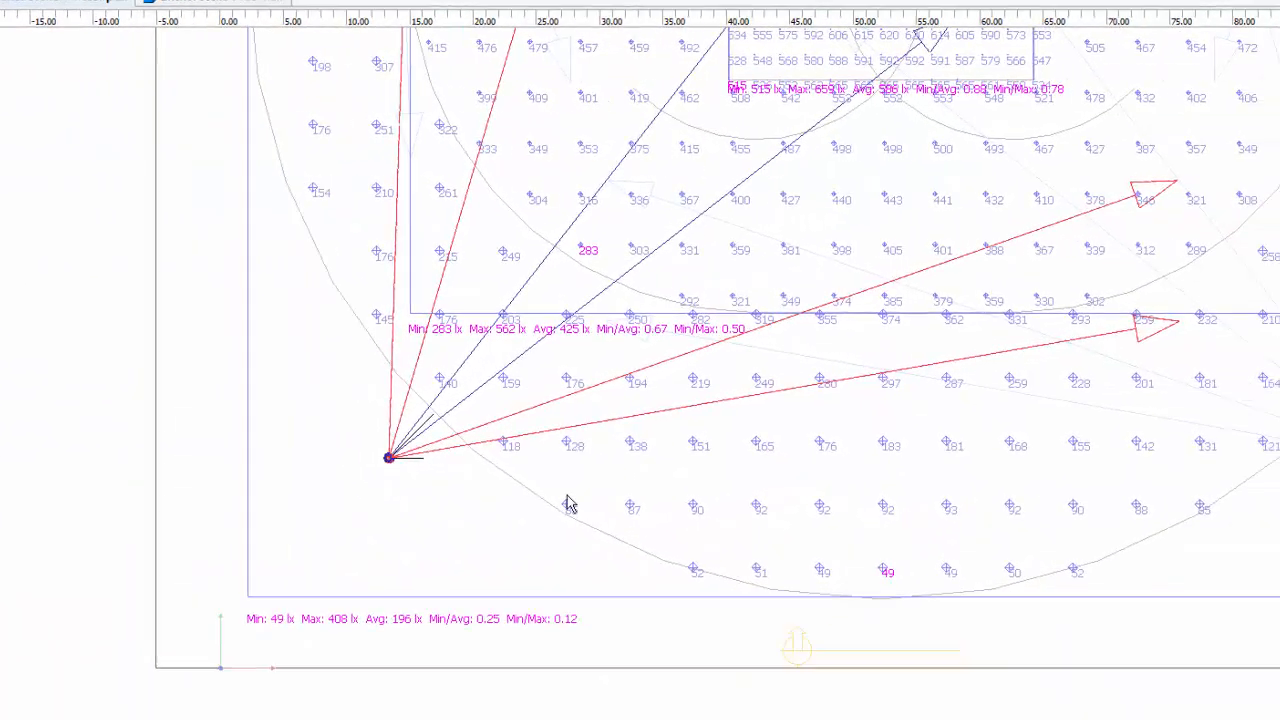
- Adjust the right-side floodlights' aim to about X 77.5 m, Y 38 m for the upper and X 76.5 m, Y 29 m for the lower
{"action": "middle_click_drag", "start_coordinate": [575, 447], "coordinate": [486, 592]}
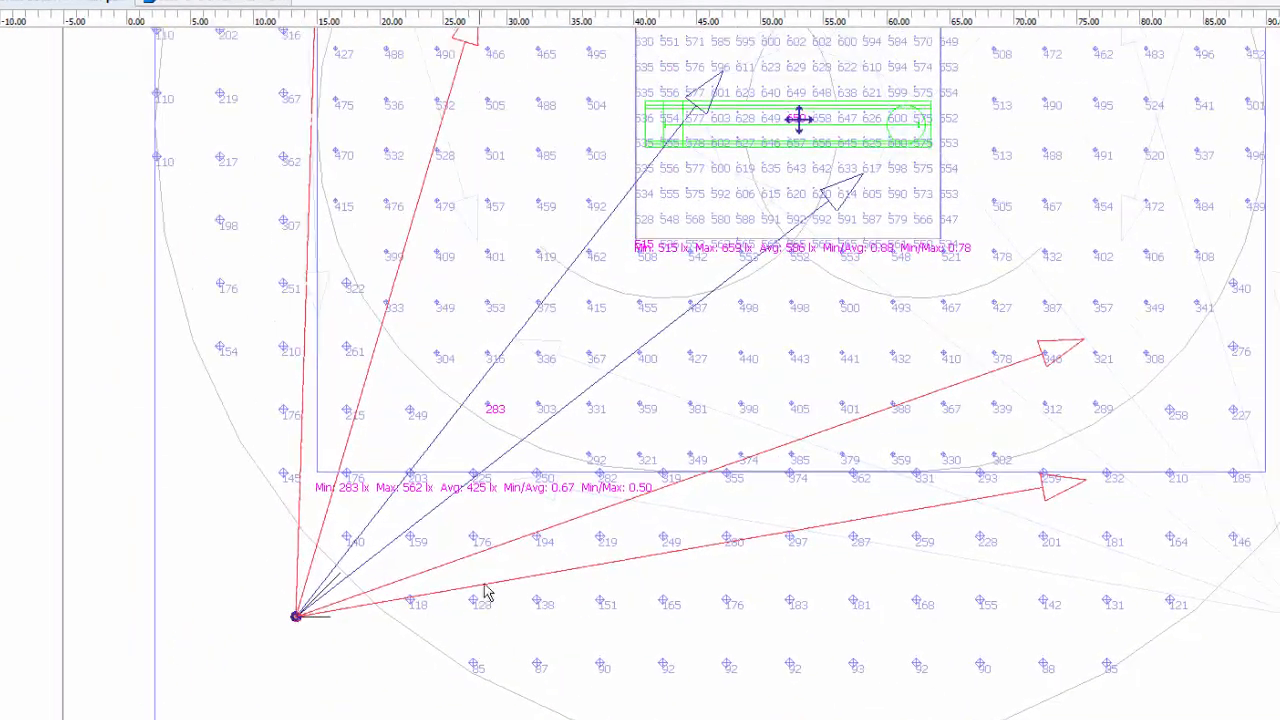
{"action": "middle_click_drag", "start_coordinate": [510, 413], "coordinate": [494, 499]}
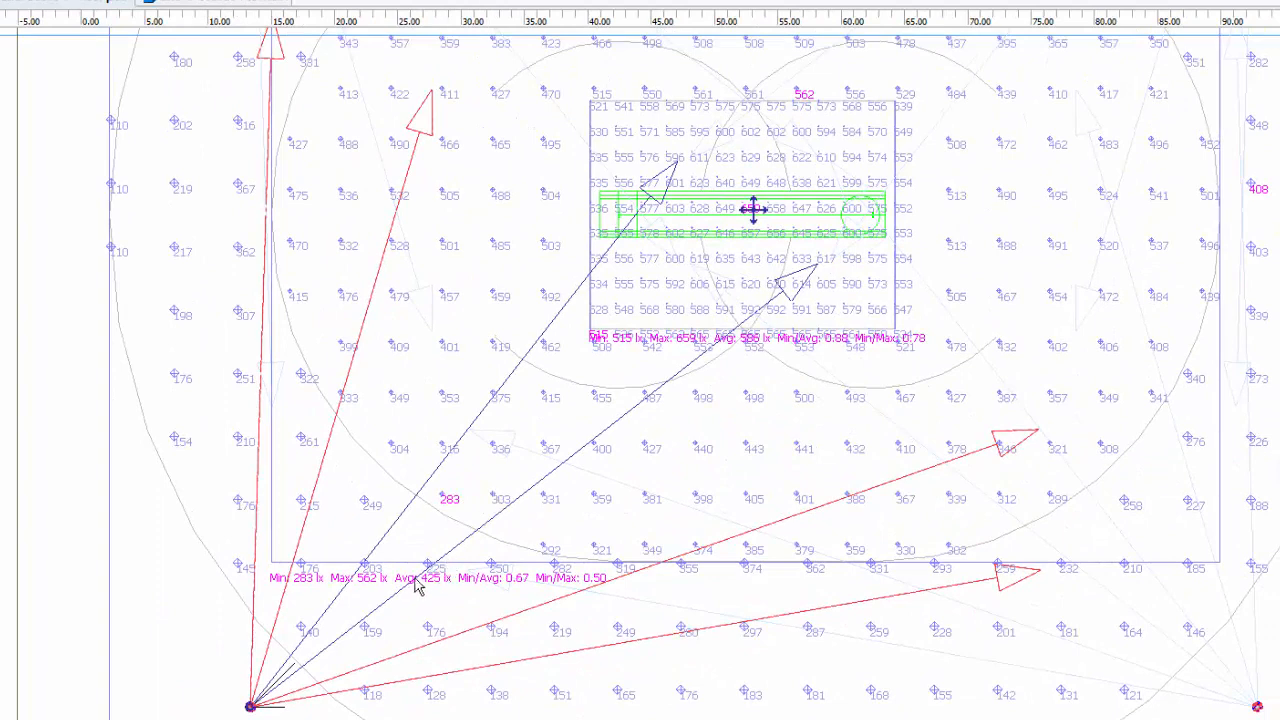
{"action": "scroll", "coordinate": [418, 600], "scroll_direction": "up", "scroll_amount": 1}
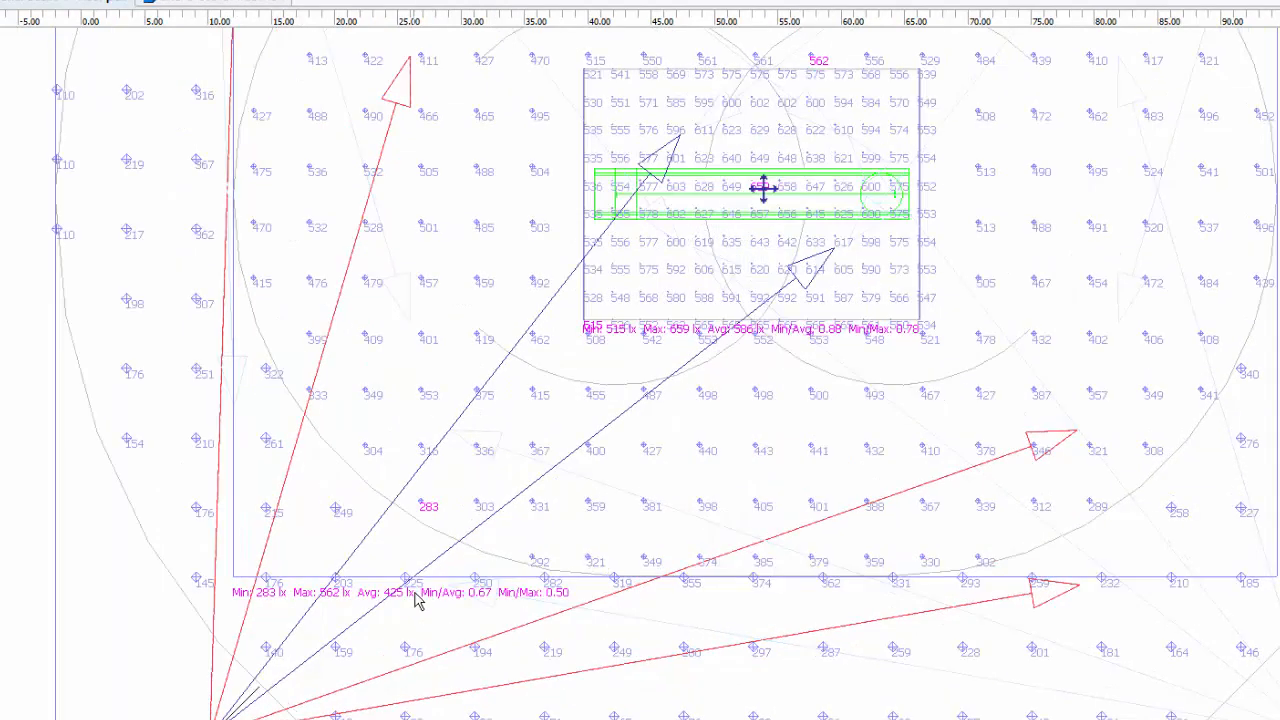
{"action": "scroll", "coordinate": [397, 527], "scroll_direction": "down", "scroll_amount": 1}
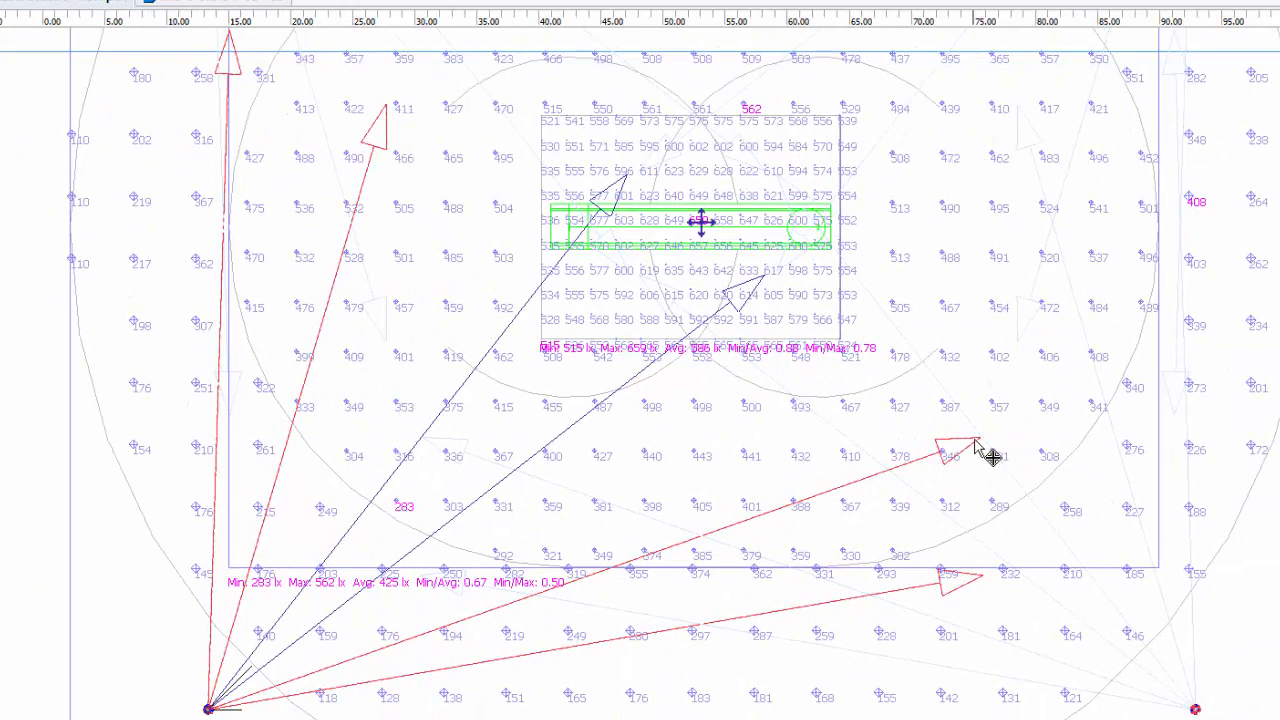
{"action": "left_click_drag", "start_coordinate": [986, 451], "coordinate": [1018, 460]}
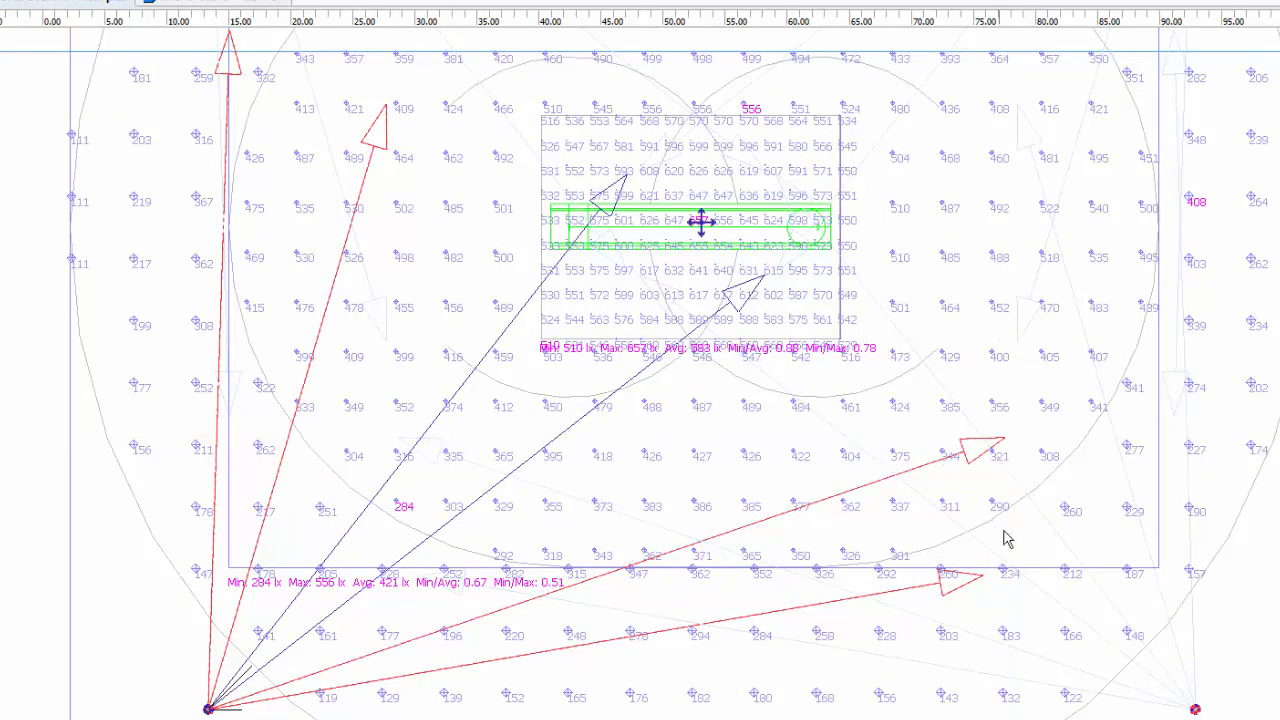
{"action": "left_click_drag", "start_coordinate": [1000, 594], "coordinate": [1020, 509]}
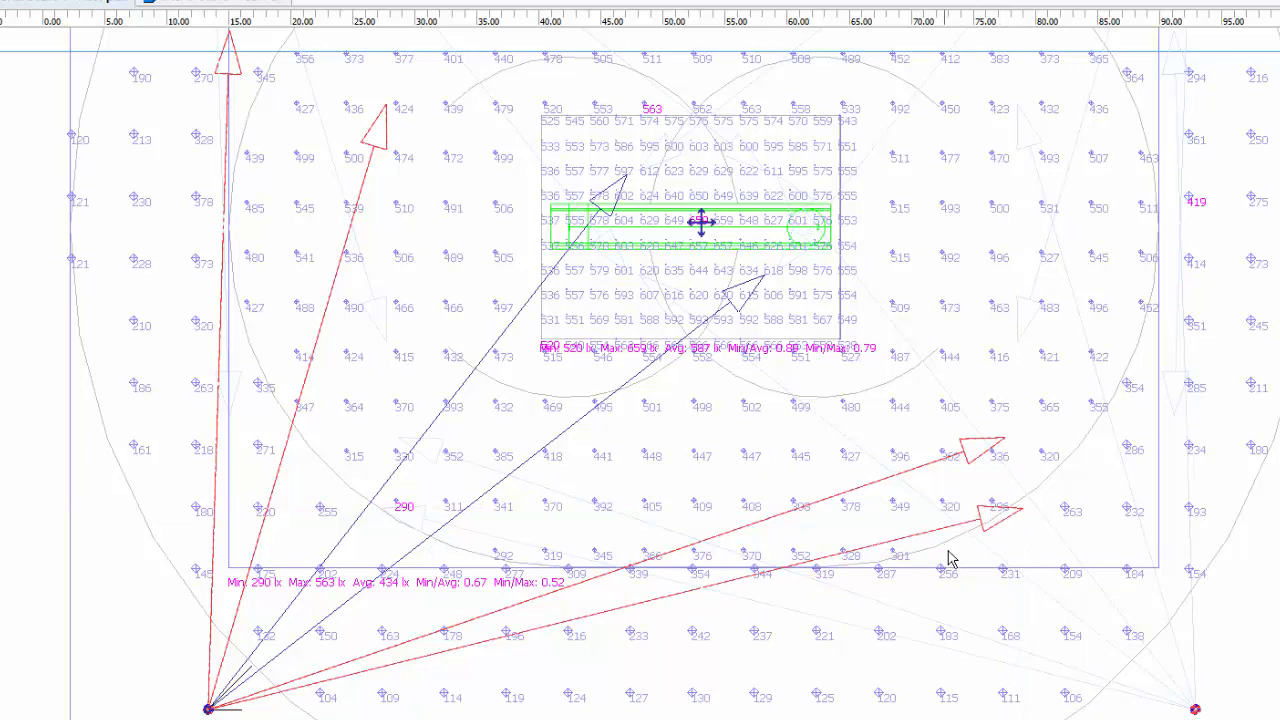
{"action": "left_click_drag", "start_coordinate": [1028, 530], "coordinate": [1008, 571]}
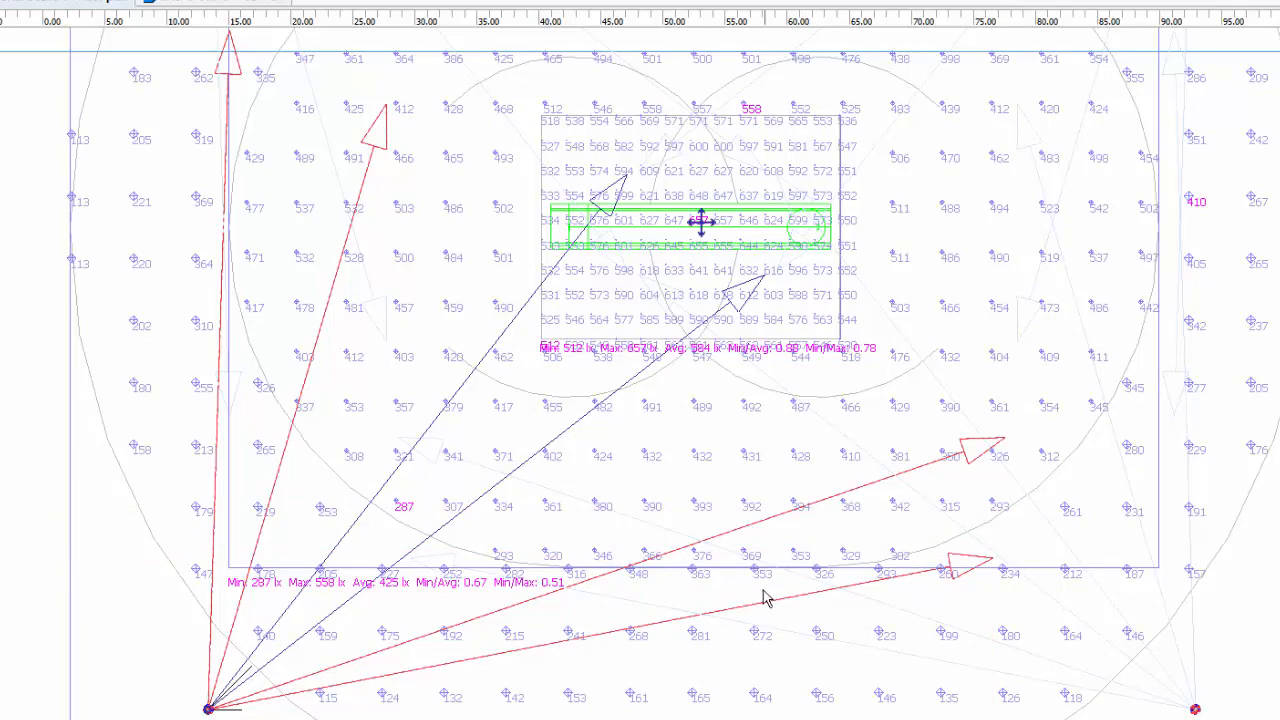
- Shift the upper right-side floodlight's aim to about X 78 m, Y 34 m and the lower one's to about X 79 m, Y 24 m
{"action": "mouse_move", "coordinate": [736, 482]}
{"action": "middle_mouse_down"}
{"action": "mouse_move", "coordinate": [749, 629]}
{"action": "mouse_move", "coordinate": [713, 687]}
{"action": "mouse_move", "coordinate": [731, 577]}
{"action": "mouse_move", "coordinate": [728, 671]}
{"action": "middle_mouse_up"}
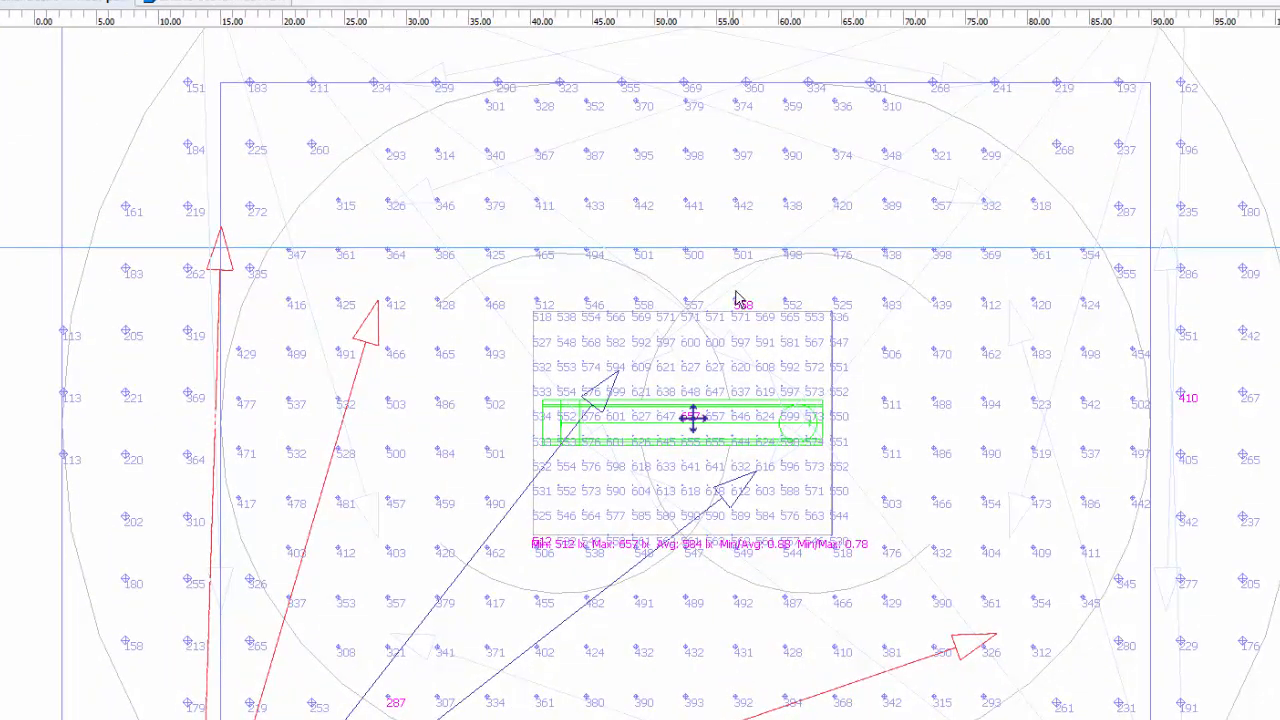
{"action": "middle_click_drag", "start_coordinate": [720, 566], "coordinate": [738, 420]}
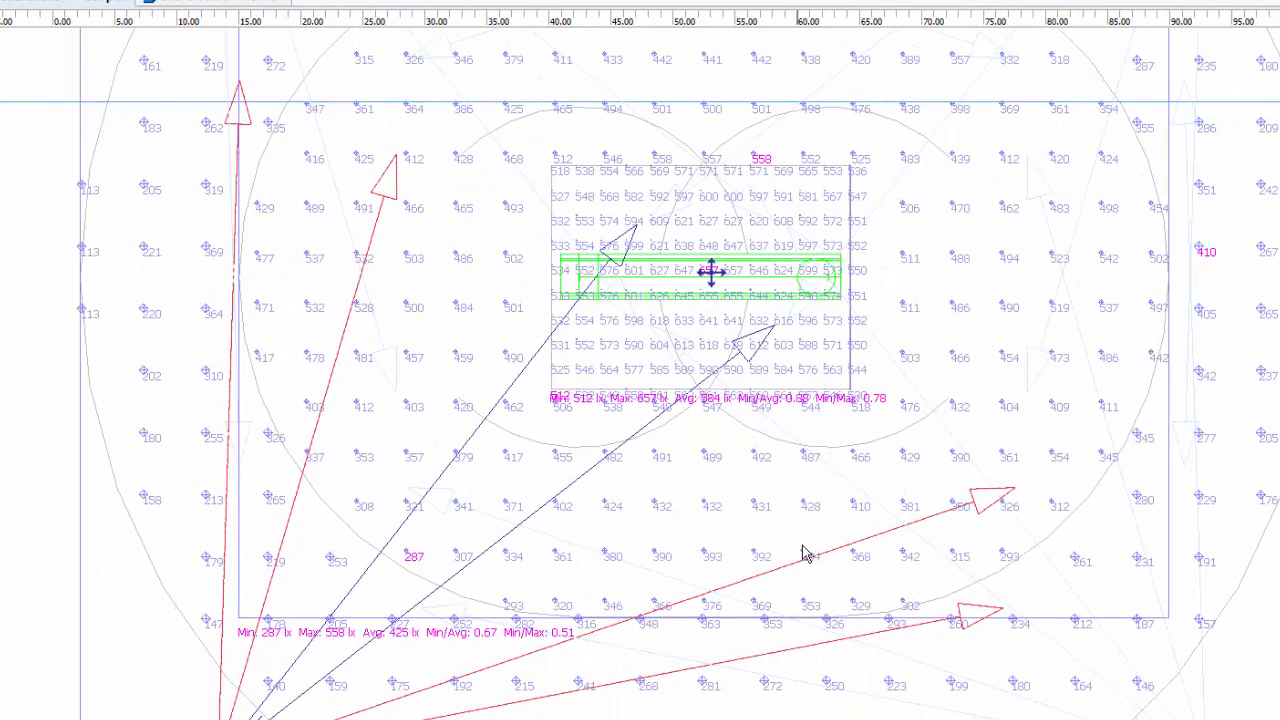
{"action": "middle_click_drag", "start_coordinate": [963, 550], "coordinate": [936, 464]}
{"action": "left_click_drag", "start_coordinate": [976, 521], "coordinate": [962, 549]}
{"action": "left_click_drag", "start_coordinate": [986, 406], "coordinate": [948, 446]}
{"action": "scroll", "coordinate": [851, 632], "scroll_direction": "up", "scroll_amount": 1}
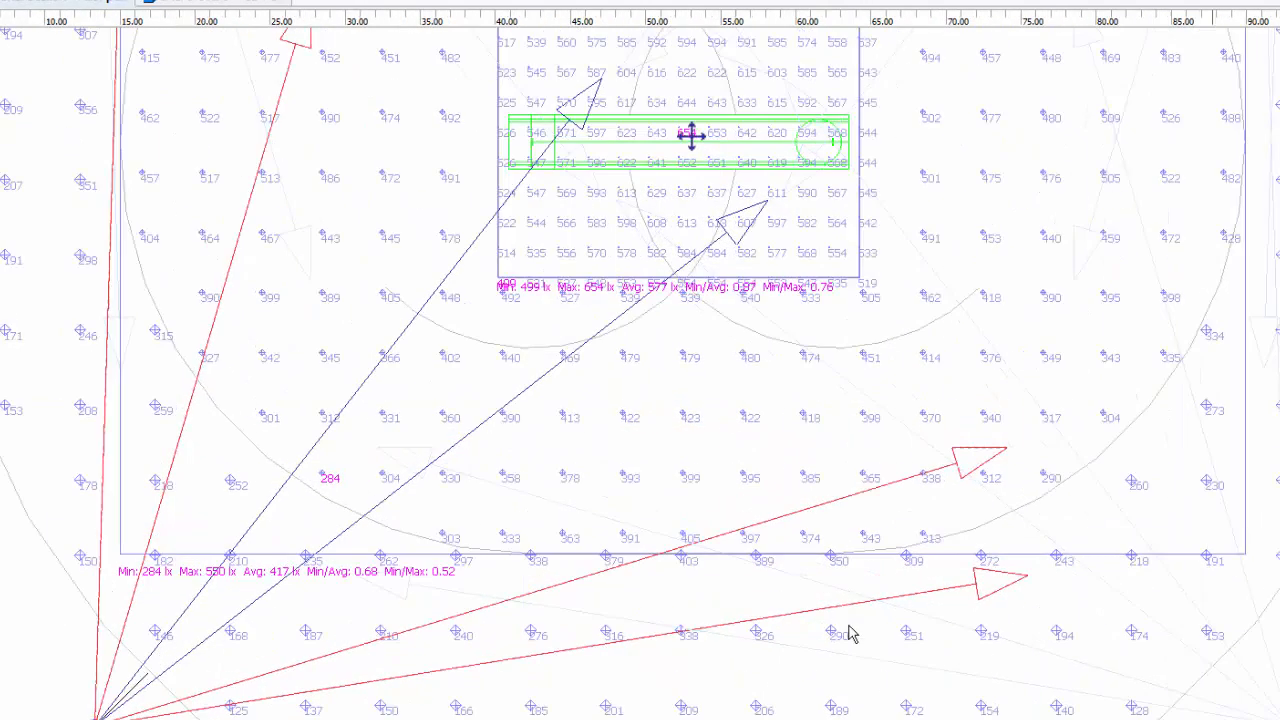
{"action": "middle_click_drag", "start_coordinate": [835, 527], "coordinate": [935, 515]}
{"action": "left_click_drag", "start_coordinate": [1134, 574], "coordinate": [1156, 621]}
{"action": "left_click_drag", "start_coordinate": [1123, 451], "coordinate": [1167, 449]}
{"action": "left_click_drag", "start_coordinate": [1140, 612], "coordinate": [1185, 607]}
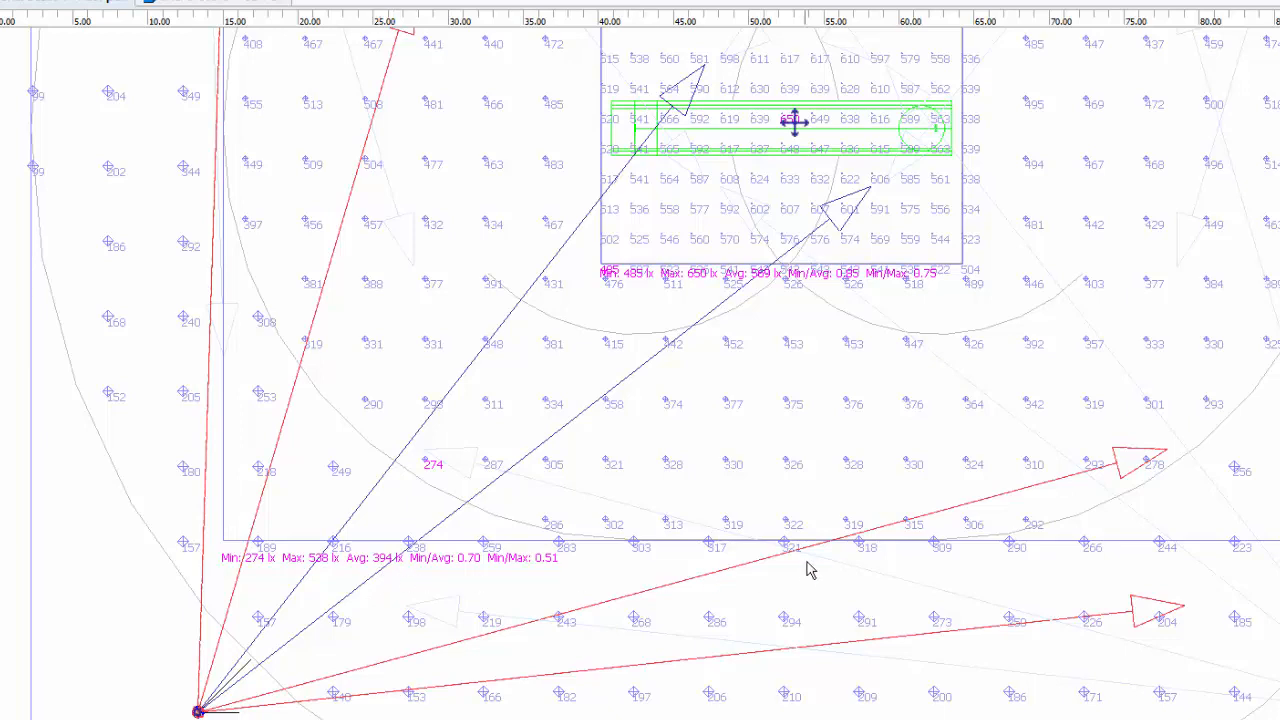
- Split the four-floodlight arrangement and switch the floodlight aimed at about X 78 m, Y 34 m to the 1050mA NB Optic luminaire
{"action": "mouse_move", "coordinate": [818, 530]}
{"action": "middle_mouse_down"}
{"action": "mouse_move", "coordinate": [728, 666]}
{"action": "mouse_move", "coordinate": [737, 680]}
{"action": "mouse_move", "coordinate": [748, 673]}
{"action": "mouse_move", "coordinate": [786, 629]}
{"action": "mouse_move", "coordinate": [800, 648]}
{"action": "middle_mouse_up"}
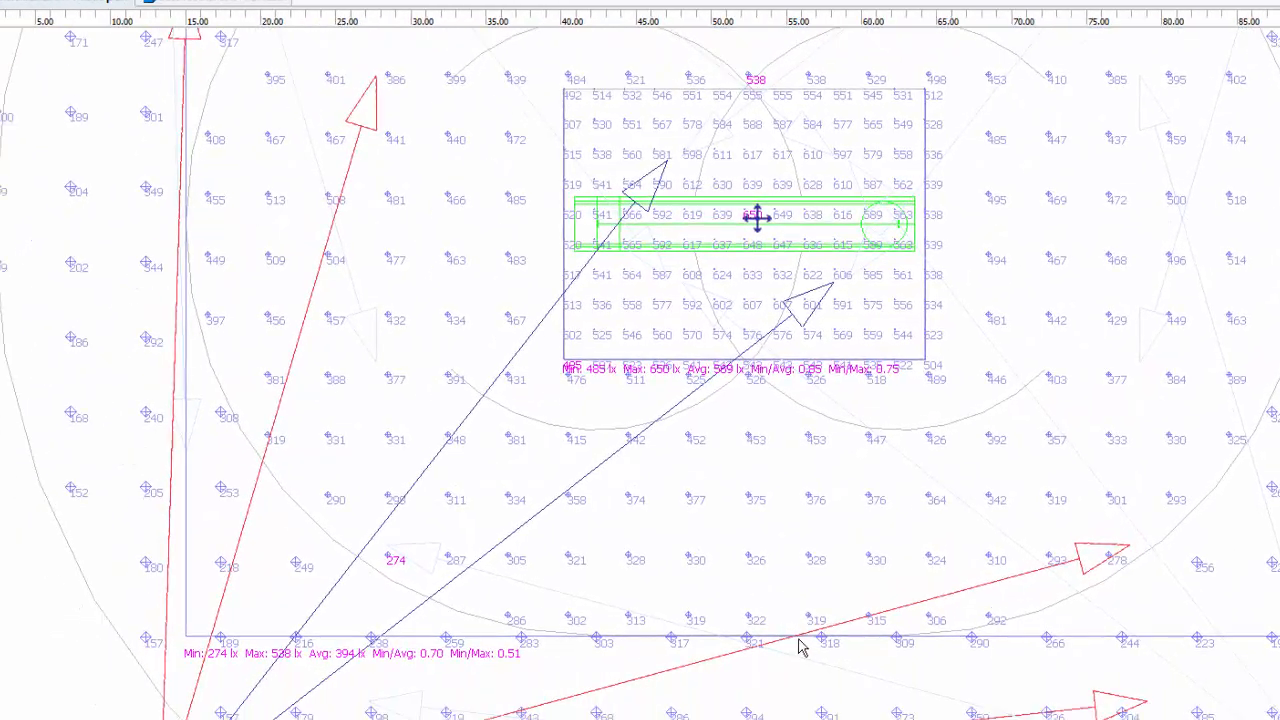
{"action": "right_click", "coordinate": [737, 660]}
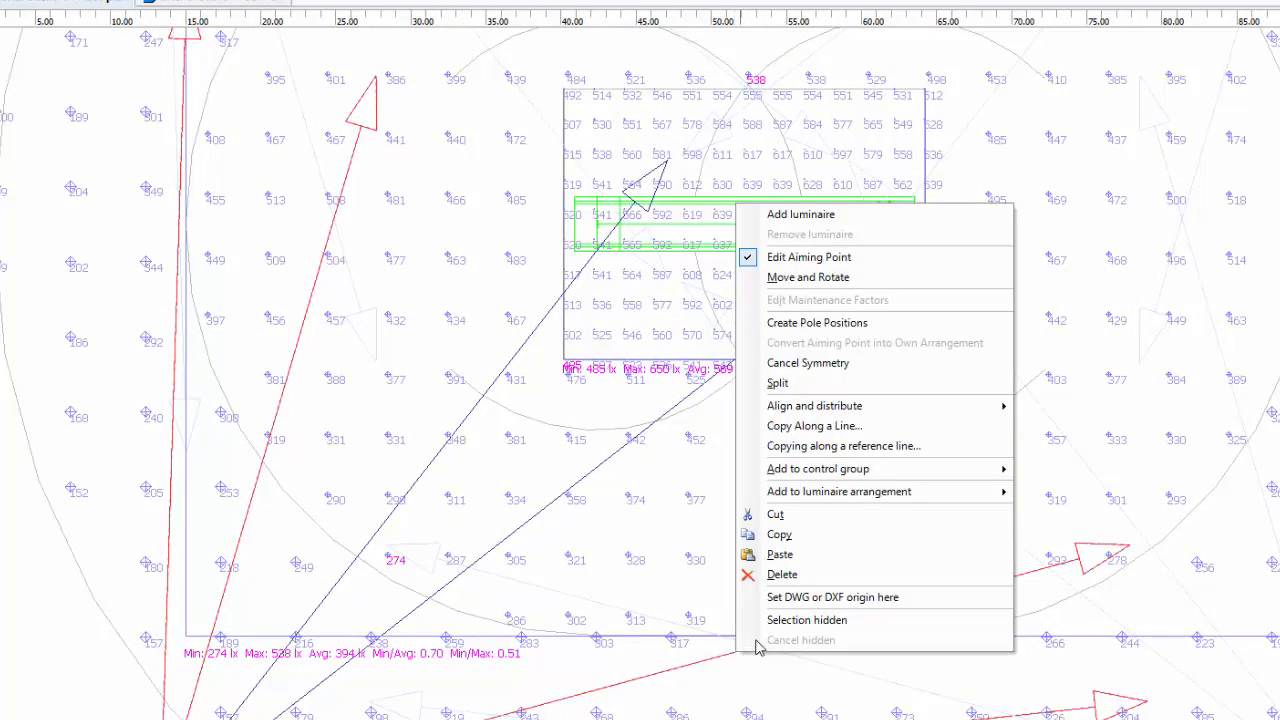
{"action": "left_click", "coordinate": [833, 385]}
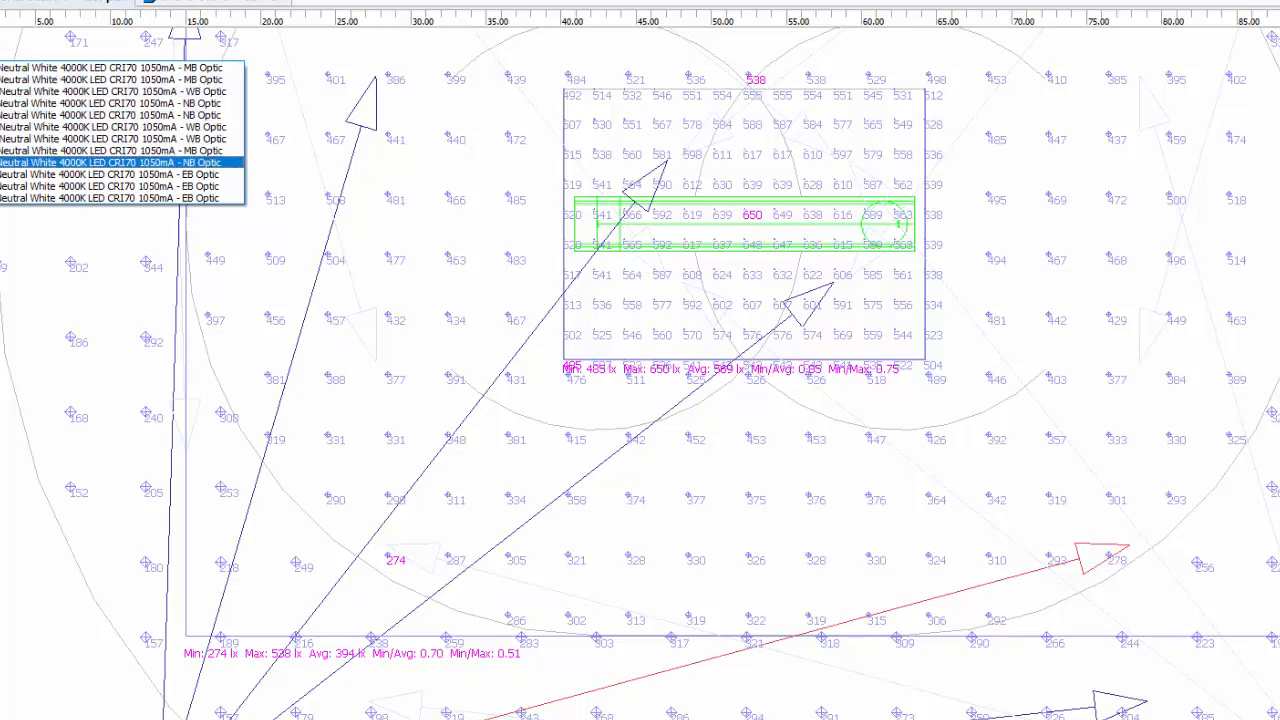
{"action": "key", "text": "Return"}
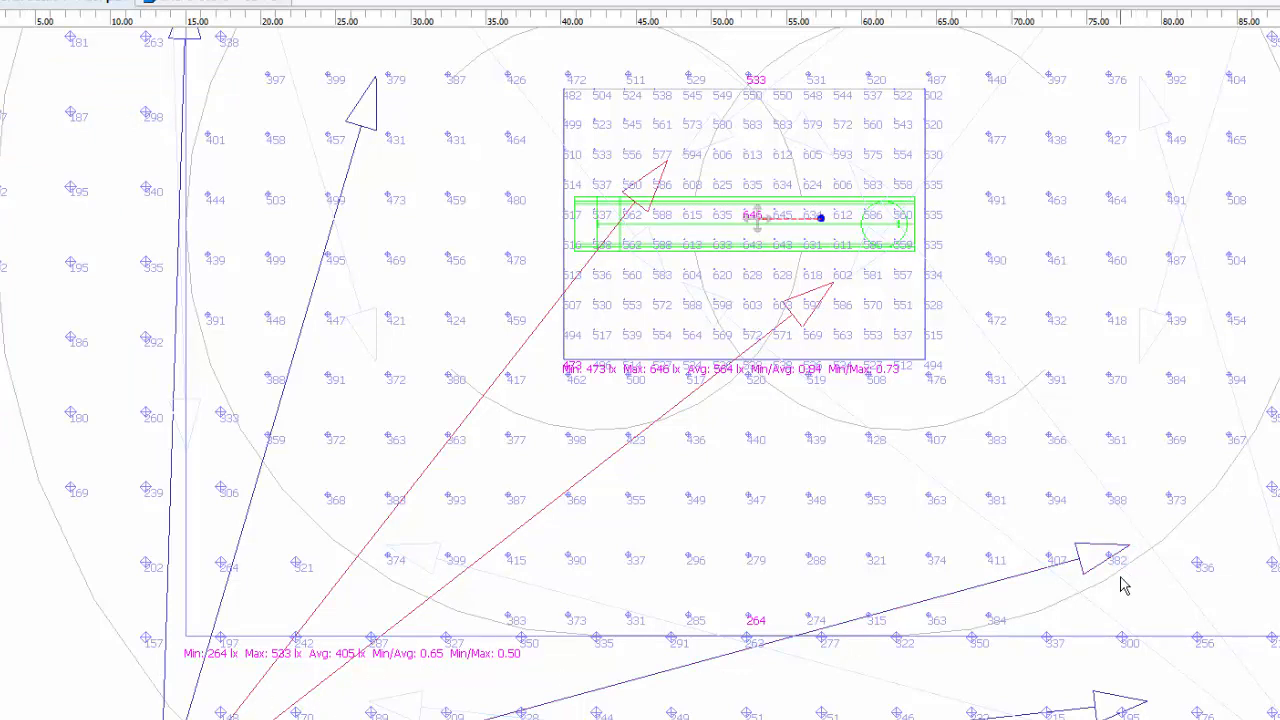
- Re-aim the lowest right-side floodlight at about X 70 m, Y 24 m
{"action": "left_click", "coordinate": [1128, 546]}
{"action": "middle_click_drag", "start_coordinate": [1048, 700], "coordinate": [991, 606]}
{"action": "mouse_move", "coordinate": [1090, 622]}
{"action": "left_mouse_down"}
{"action": "mouse_move", "coordinate": [1068, 686]}
{"action": "mouse_move", "coordinate": [1043, 660]}
{"action": "mouse_move", "coordinate": [1032, 611]}
{"action": "left_mouse_up"}
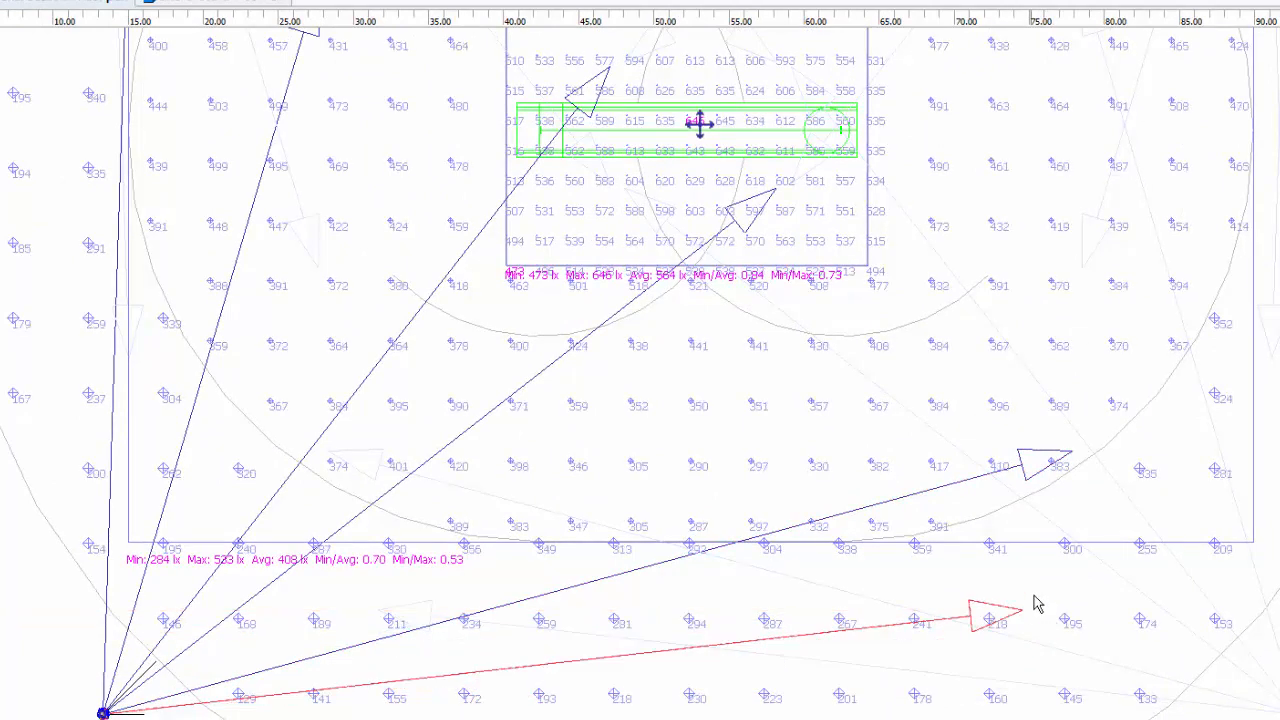
{"action": "scroll", "coordinate": [1025, 640], "scroll_direction": "up", "scroll_amount": 4}
{"action": "middle_click_drag", "start_coordinate": [986, 497], "coordinate": [1012, 672]}
{"action": "mouse_move", "coordinate": [540, 425]}
{"action": "middle_mouse_down"}
{"action": "mouse_move", "coordinate": [529, 451]}
{"action": "mouse_move", "coordinate": [562, 156]}
{"action": "mouse_move", "coordinate": [479, 42]}
{"action": "middle_mouse_up"}
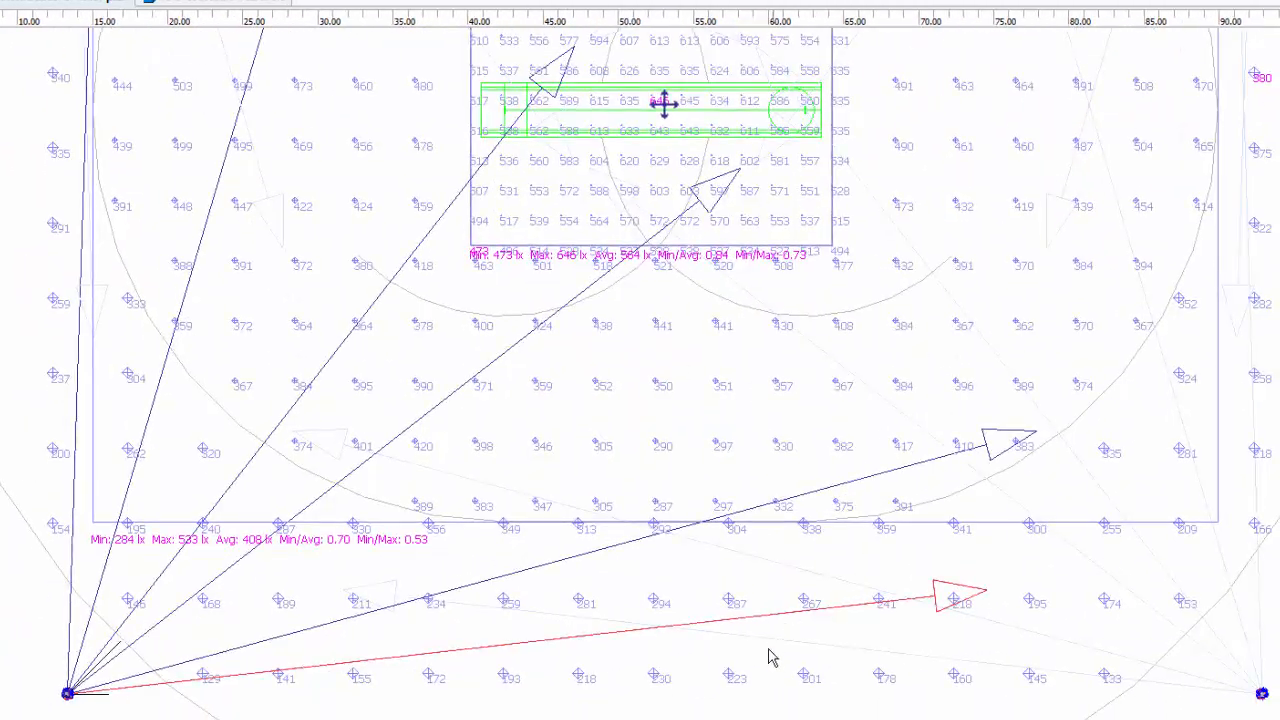
{"action": "left_click_drag", "start_coordinate": [1000, 607], "coordinate": [935, 612]}
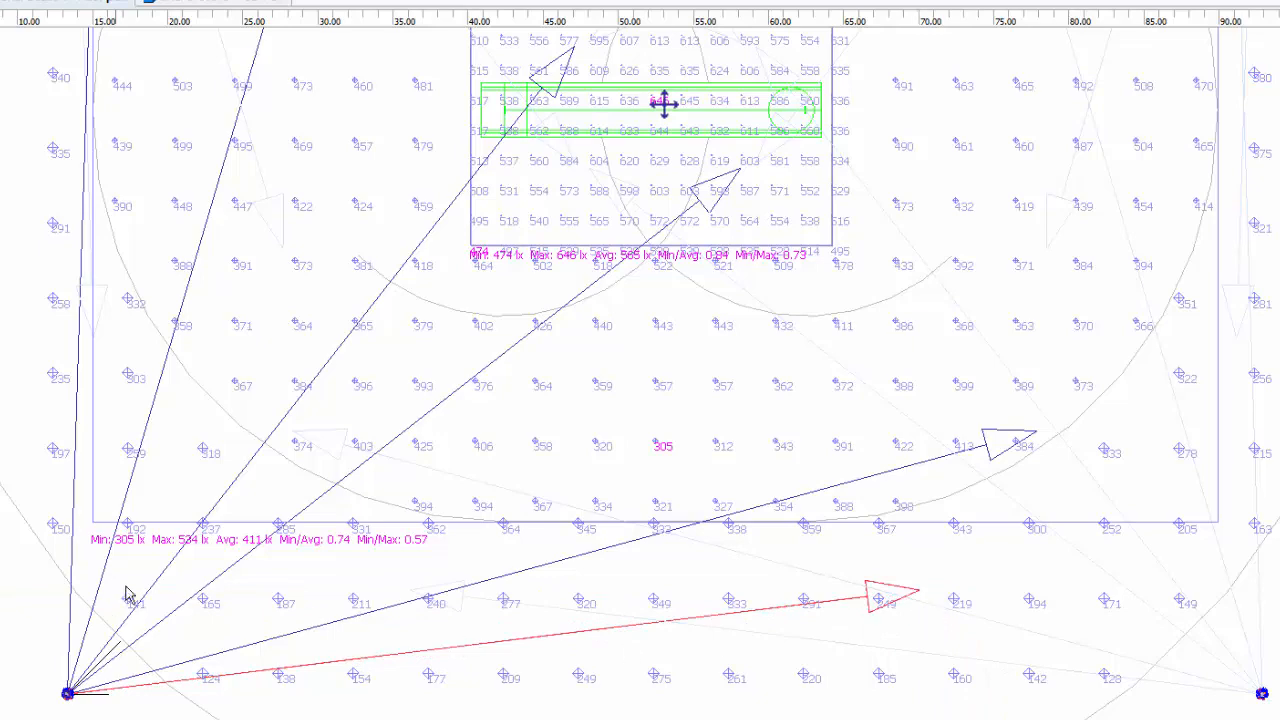
- Re-aim the upper right-side floodlight at about X 73 m, Y 36 m
{"action": "scroll", "coordinate": [127, 594], "scroll_direction": "up", "scroll_amount": 2}
{"action": "mouse_move", "coordinate": [417, 560]}
{"action": "middle_mouse_down"}
{"action": "mouse_move", "coordinate": [548, 525]}
{"action": "mouse_move", "coordinate": [626, 539]}
{"action": "middle_mouse_up"}
{"action": "scroll", "coordinate": [488, 518], "scroll_direction": "up", "scroll_amount": 3}
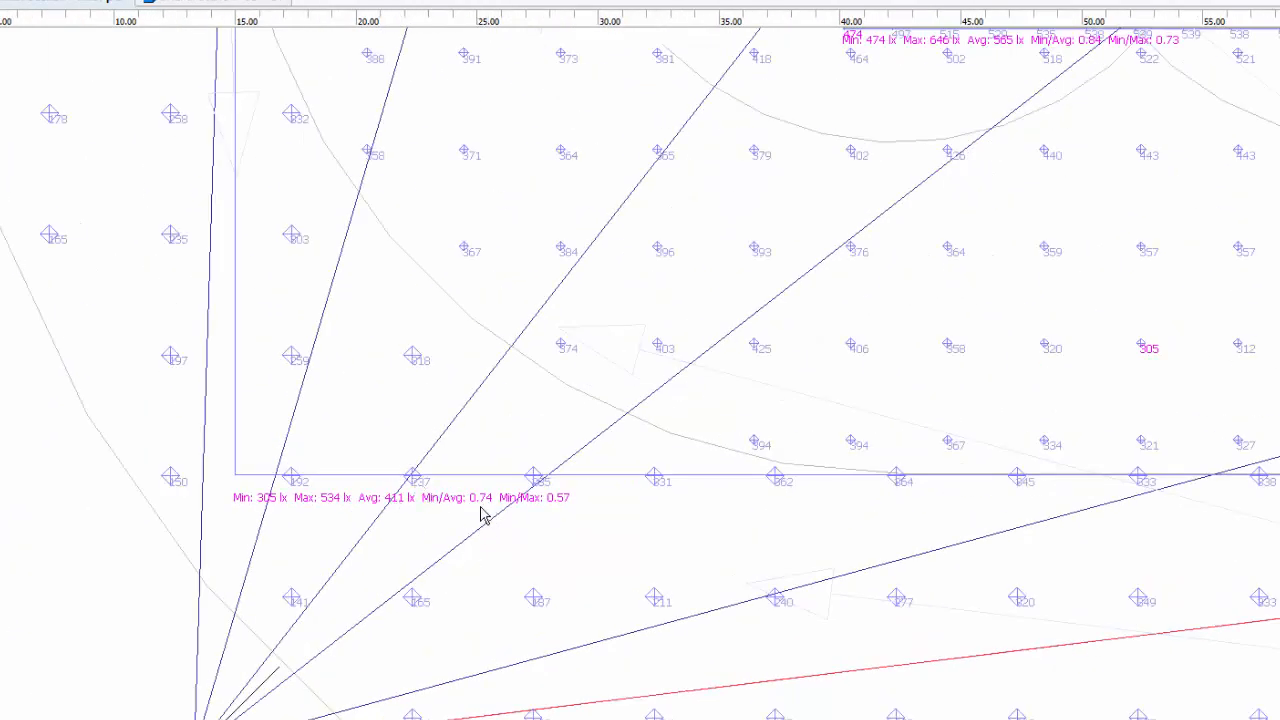
{"action": "scroll", "coordinate": [480, 514], "scroll_direction": "down", "scroll_amount": 1}
{"action": "scroll", "coordinate": [565, 588], "scroll_direction": "down", "scroll_amount": 6}
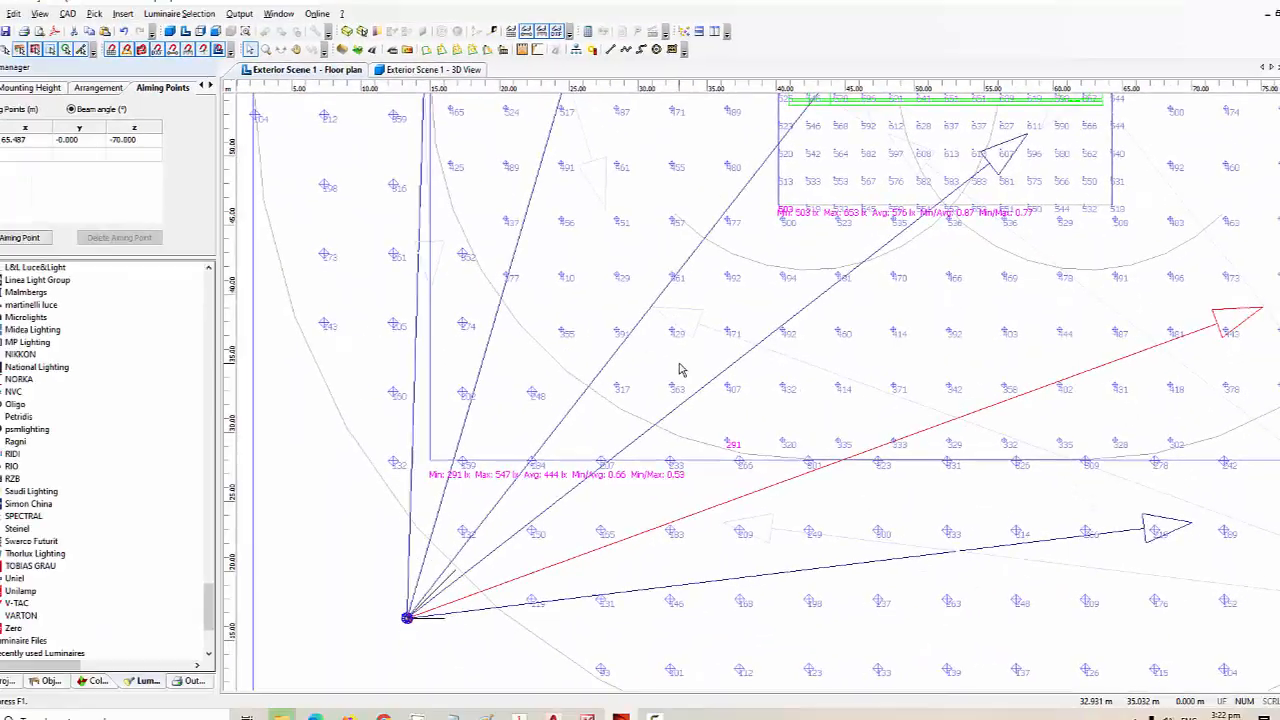
{"action": "middle_click_drag", "start_coordinate": [679, 369], "coordinate": [637, 378]}
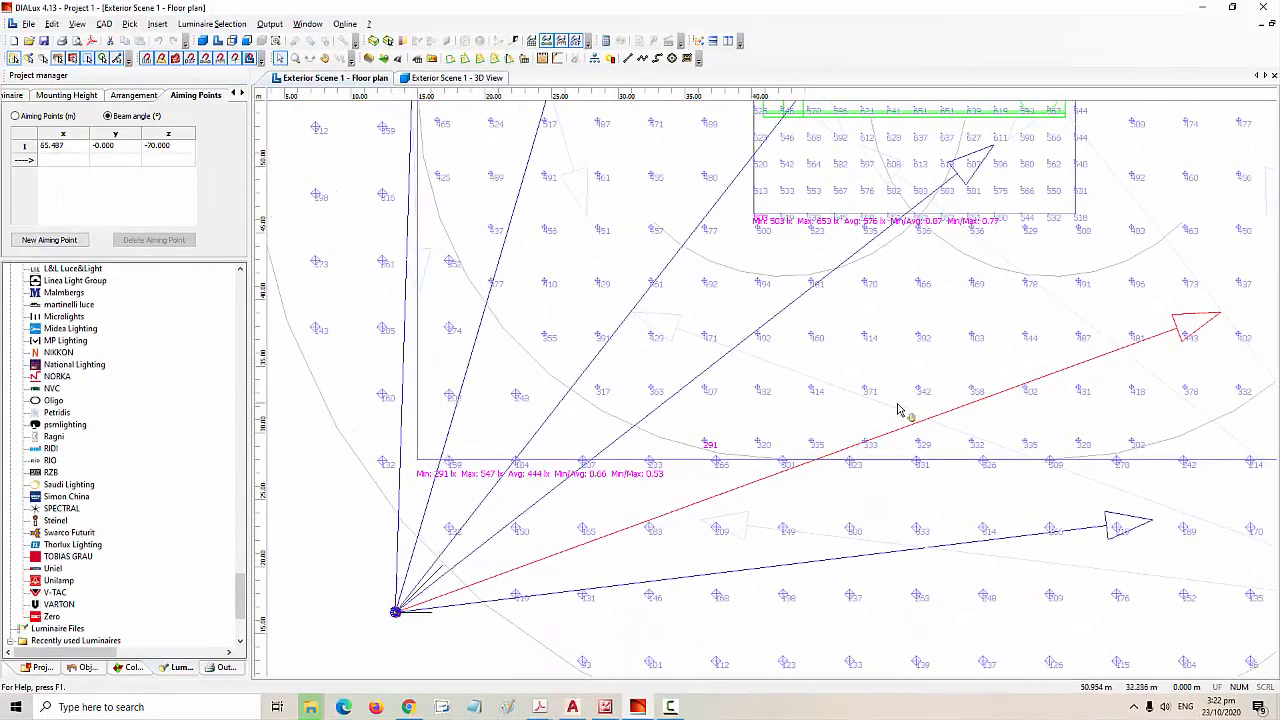
{"action": "left_click_drag", "start_coordinate": [1218, 320], "coordinate": [1190, 360]}
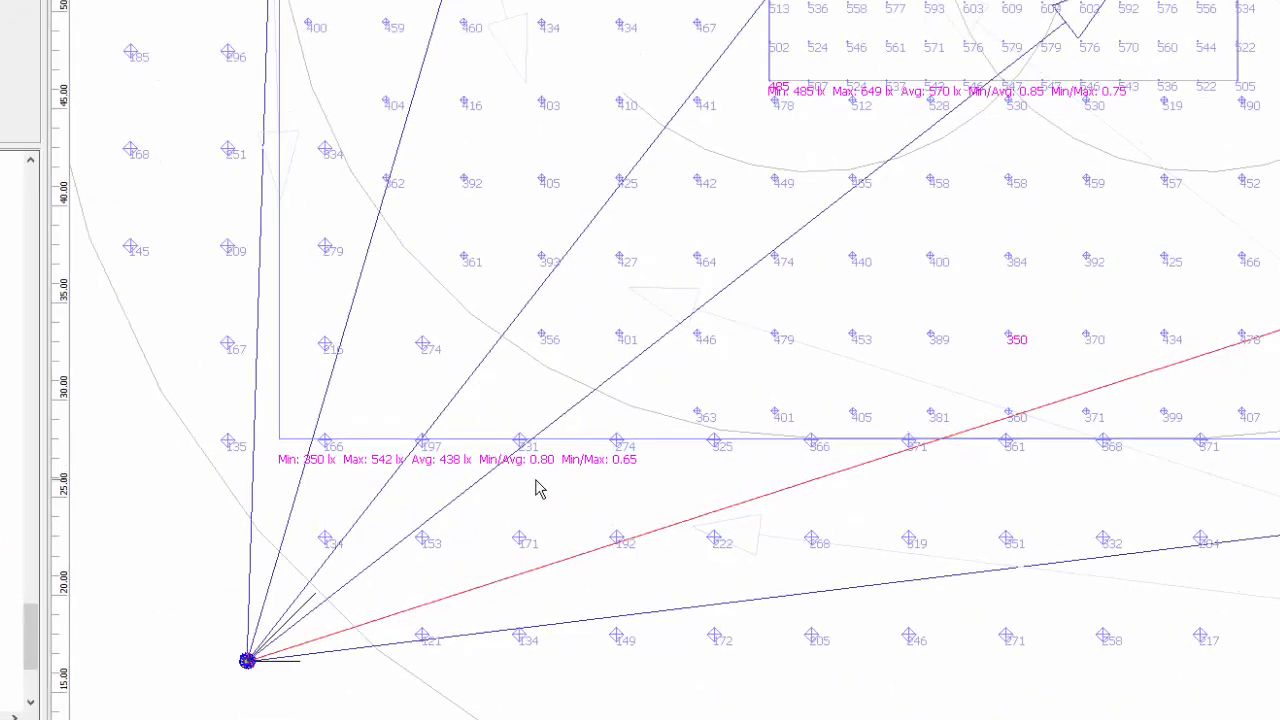
- Examine the calculated illuminance and uniformity values of the pitch, infield and outfield grids
{"action": "middle_click_drag", "start_coordinate": [767, 267], "coordinate": [740, 403]}
{"action": "scroll", "coordinate": [814, 371], "scroll_direction": "up", "scroll_amount": 4}
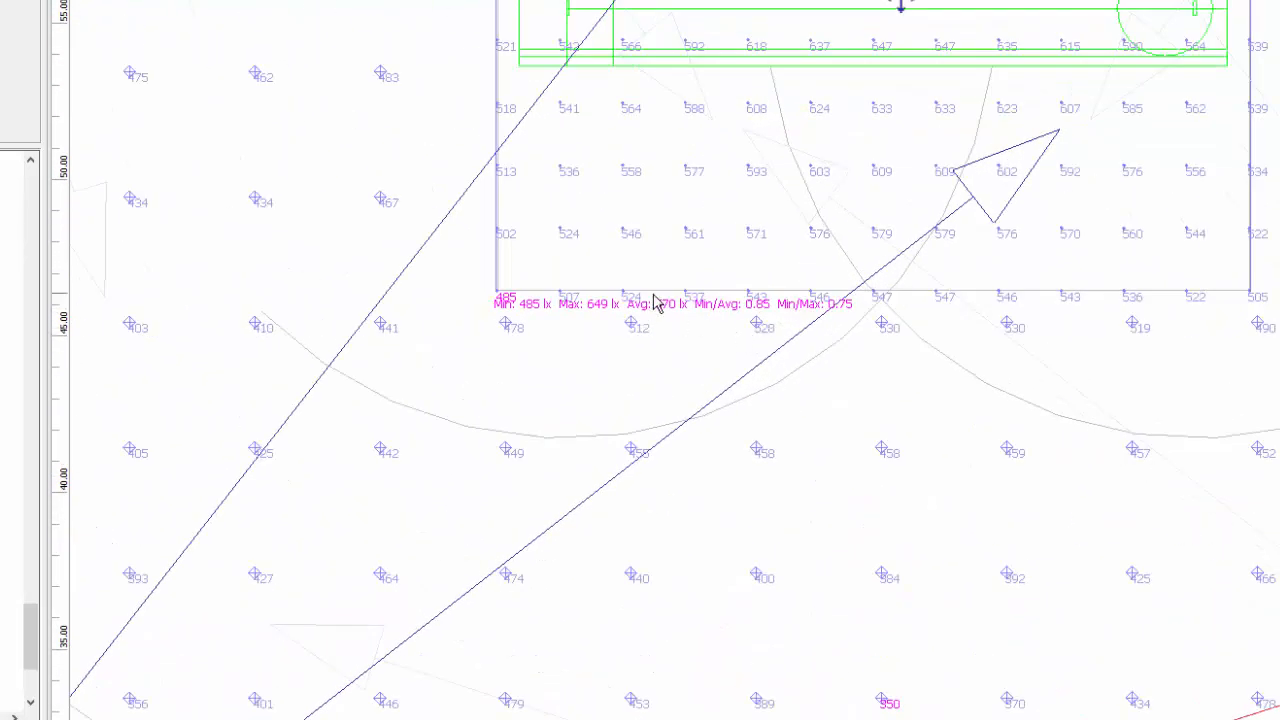
{"action": "middle_click_drag", "start_coordinate": [742, 316], "coordinate": [626, 491]}
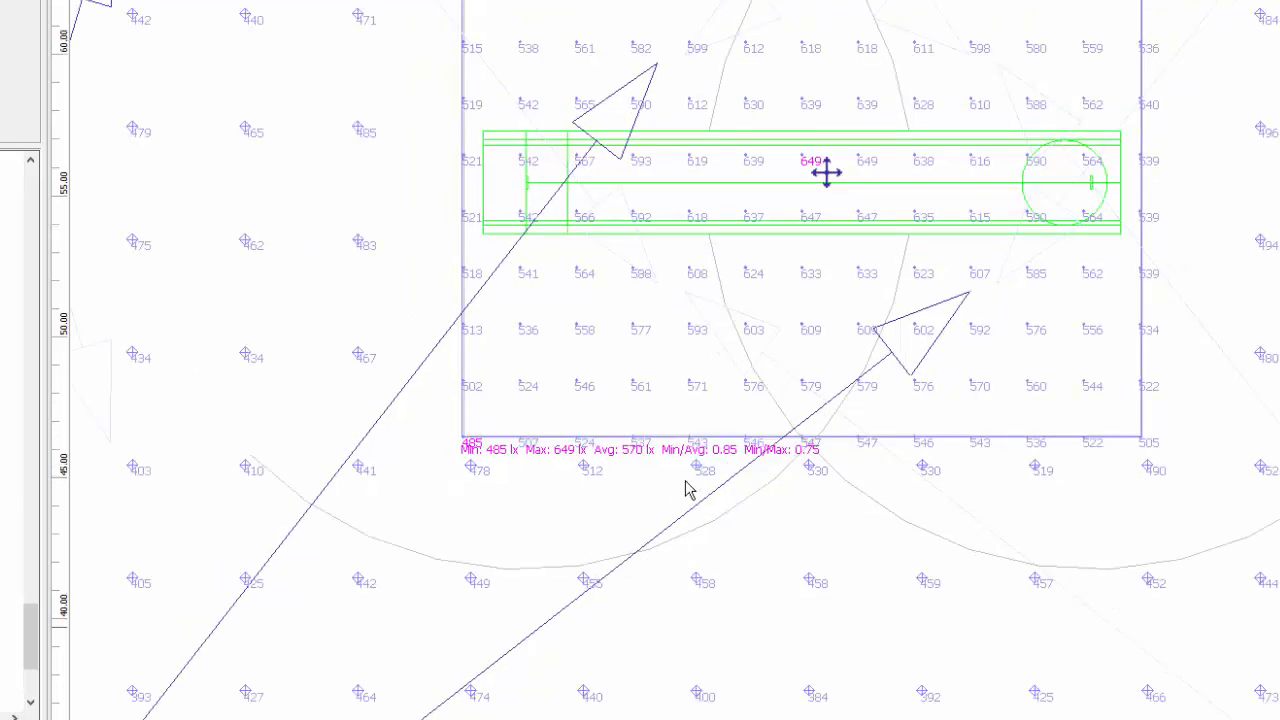
{"action": "scroll", "coordinate": [686, 486], "scroll_direction": "down", "scroll_amount": 5}
{"action": "scroll", "coordinate": [670, 505], "scroll_direction": "down", "scroll_amount": 2}
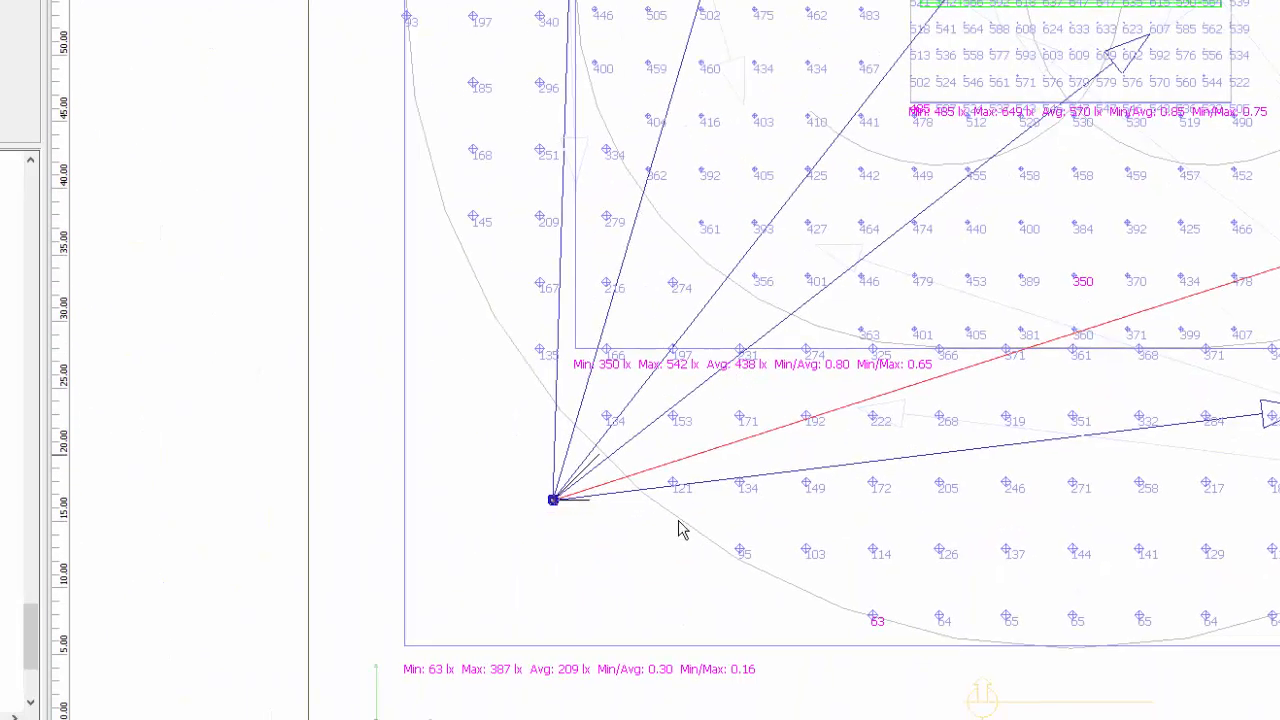
{"action": "scroll", "coordinate": [646, 540], "scroll_direction": "up", "scroll_amount": 3}
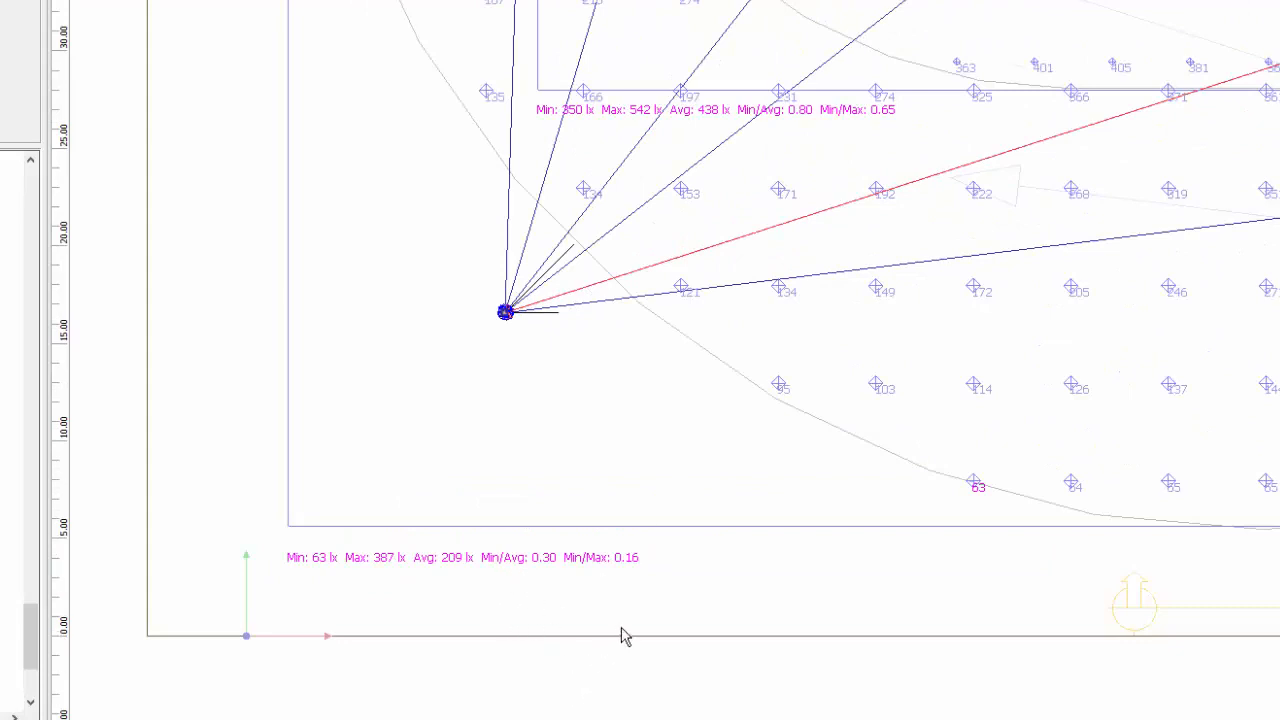
{"action": "middle_click_drag", "start_coordinate": [632, 638], "coordinate": [689, 600]}
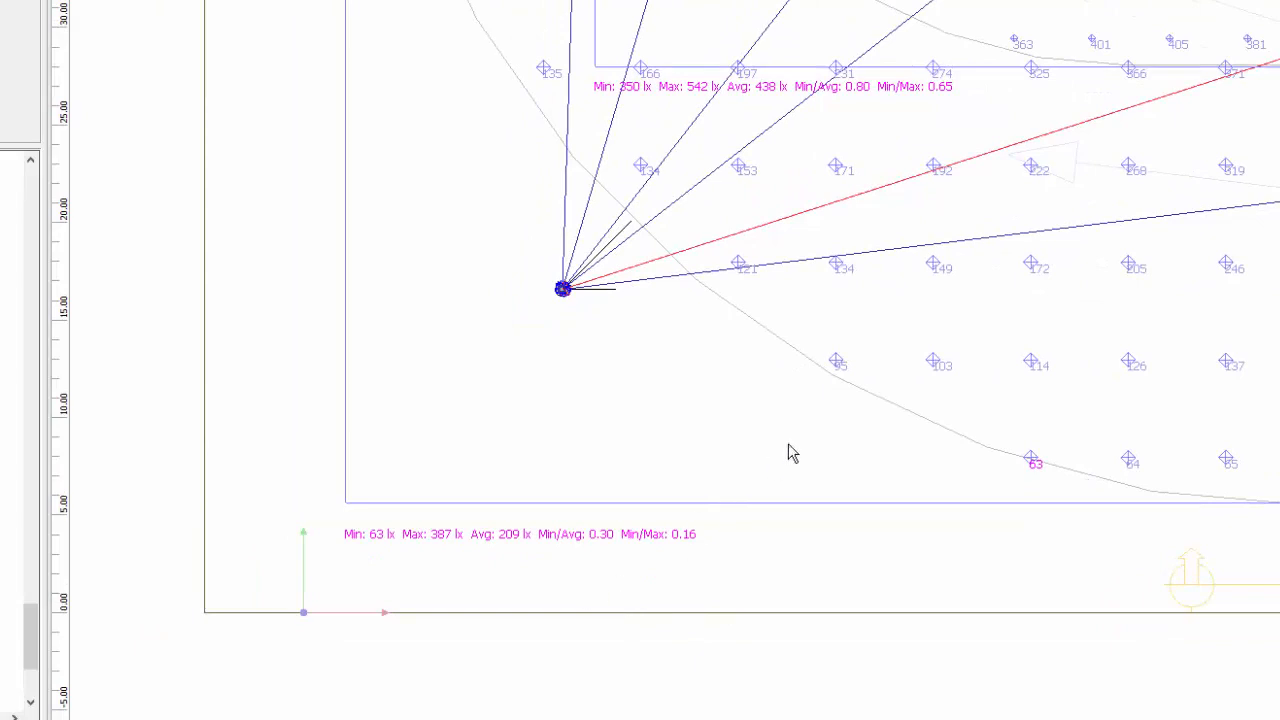
{"action": "middle_click_drag", "start_coordinate": [794, 440], "coordinate": [757, 443]}
{"action": "middle_click_drag", "start_coordinate": [872, 408], "coordinate": [725, 508]}
{"action": "scroll", "coordinate": [840, 448], "scroll_direction": "down", "scroll_amount": 1}
{"action": "scroll", "coordinate": [770, 505], "scroll_direction": "down", "scroll_amount": 1}
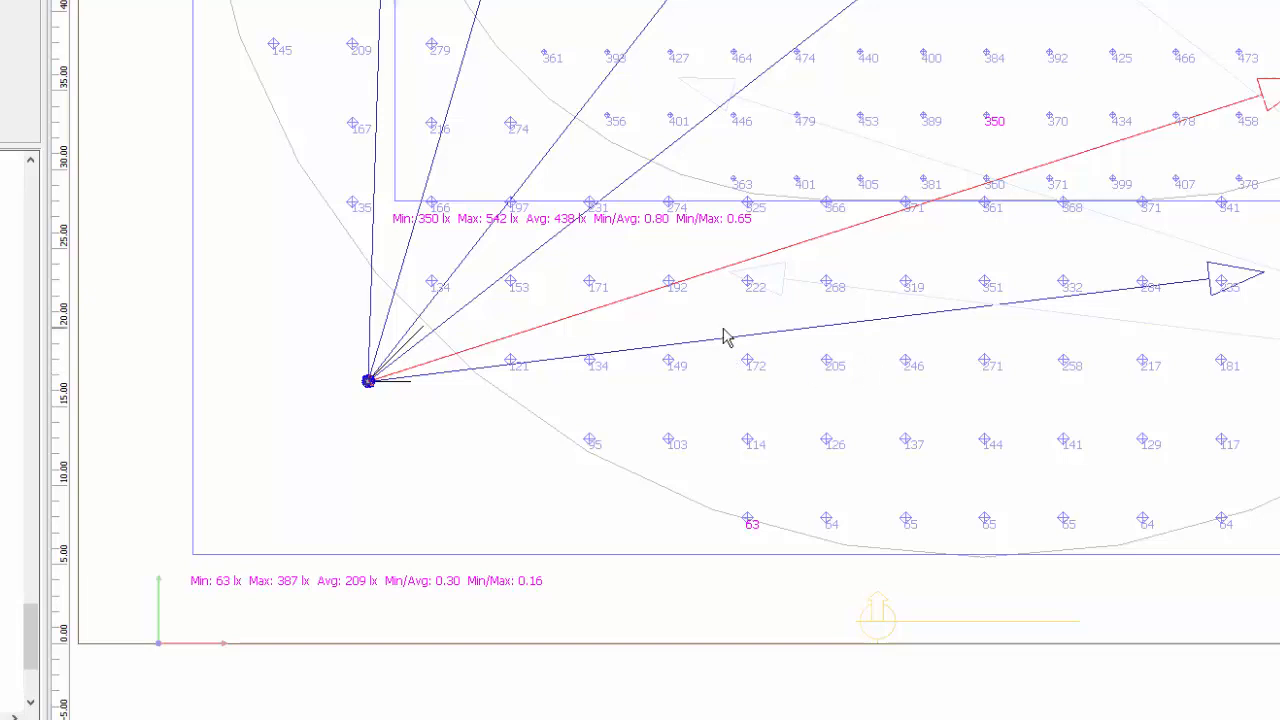
{"action": "middle_click_drag", "start_coordinate": [725, 331], "coordinate": [751, 476]}
{"action": "mouse_move", "coordinate": [463, 289]}
{"action": "middle_mouse_down"}
{"action": "mouse_move", "coordinate": [489, 403]}
{"action": "mouse_move", "coordinate": [480, 419]}
{"action": "middle_mouse_up"}
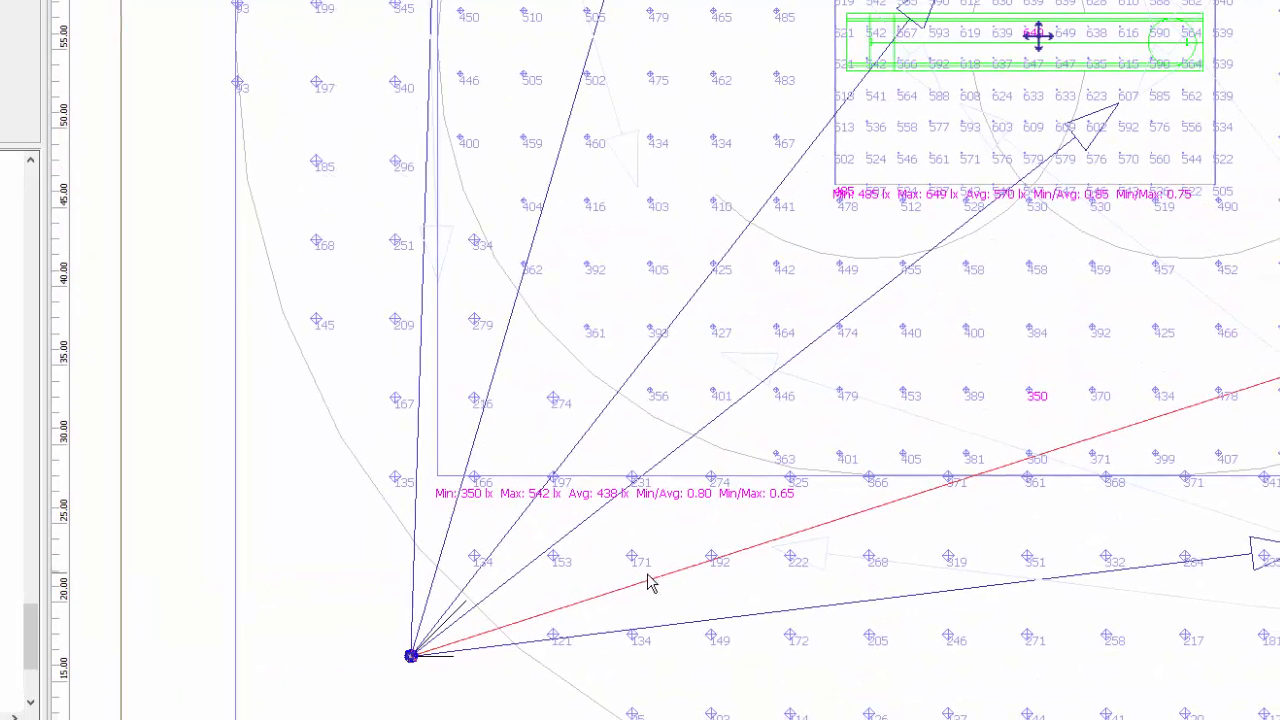
- Duplicate the two floodlights aimed at the pitch and place the copy on the same lower-left pole position
{"action": "left_click", "coordinate": [701, 621]}
{"action": "left_click", "coordinate": [300, 532]}
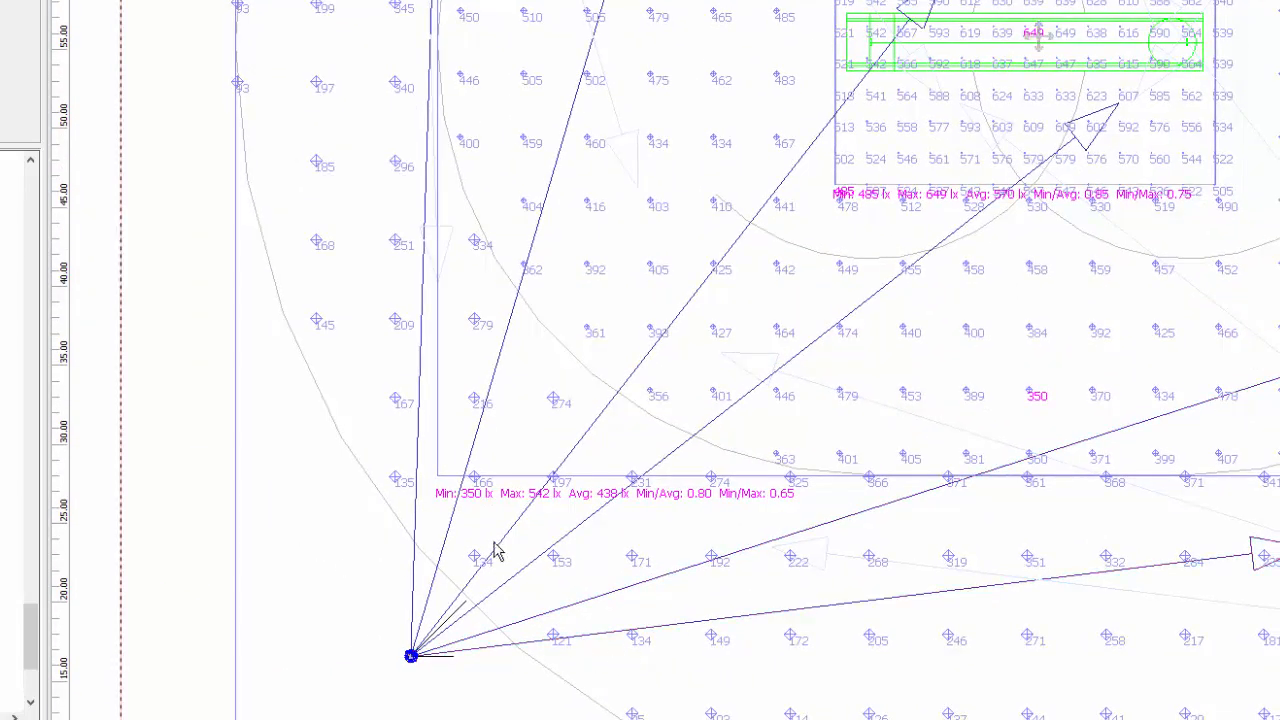
{"action": "left_click", "coordinate": [503, 568]}
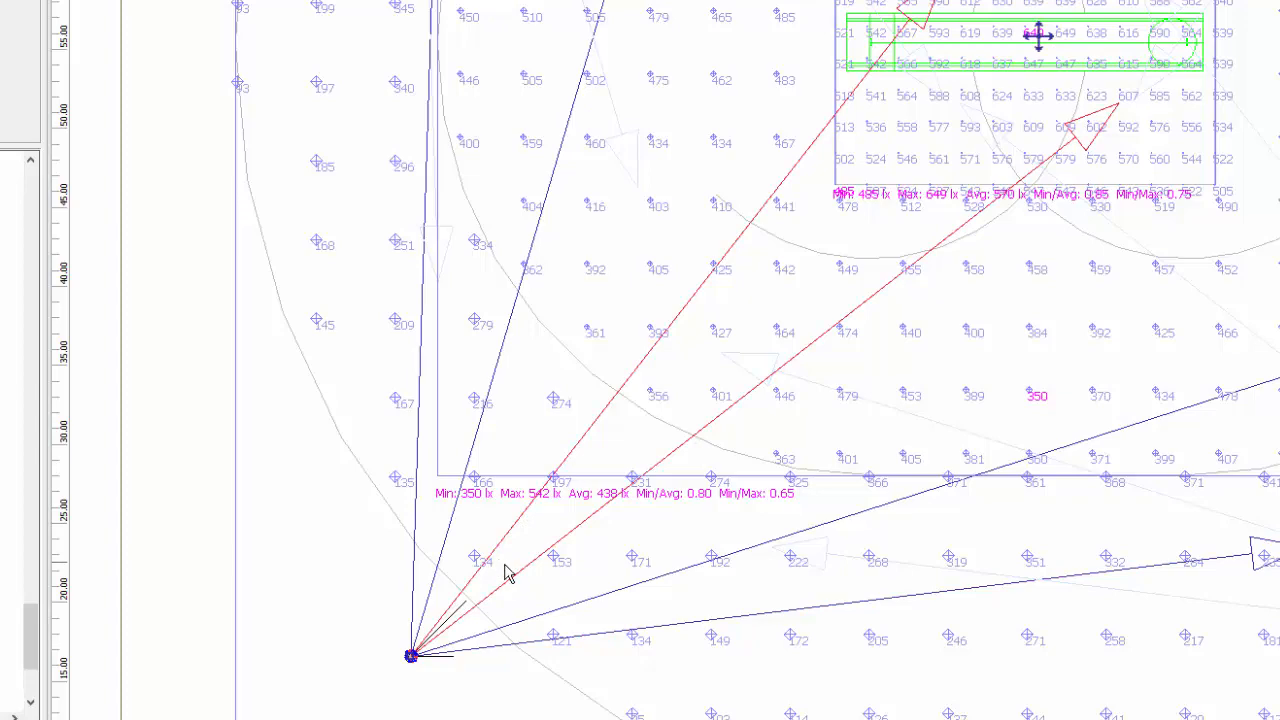
{"action": "key", "text": "ctrl+v"}
{"action": "middle_click_drag", "start_coordinate": [598, 540], "coordinate": [753, 330]}
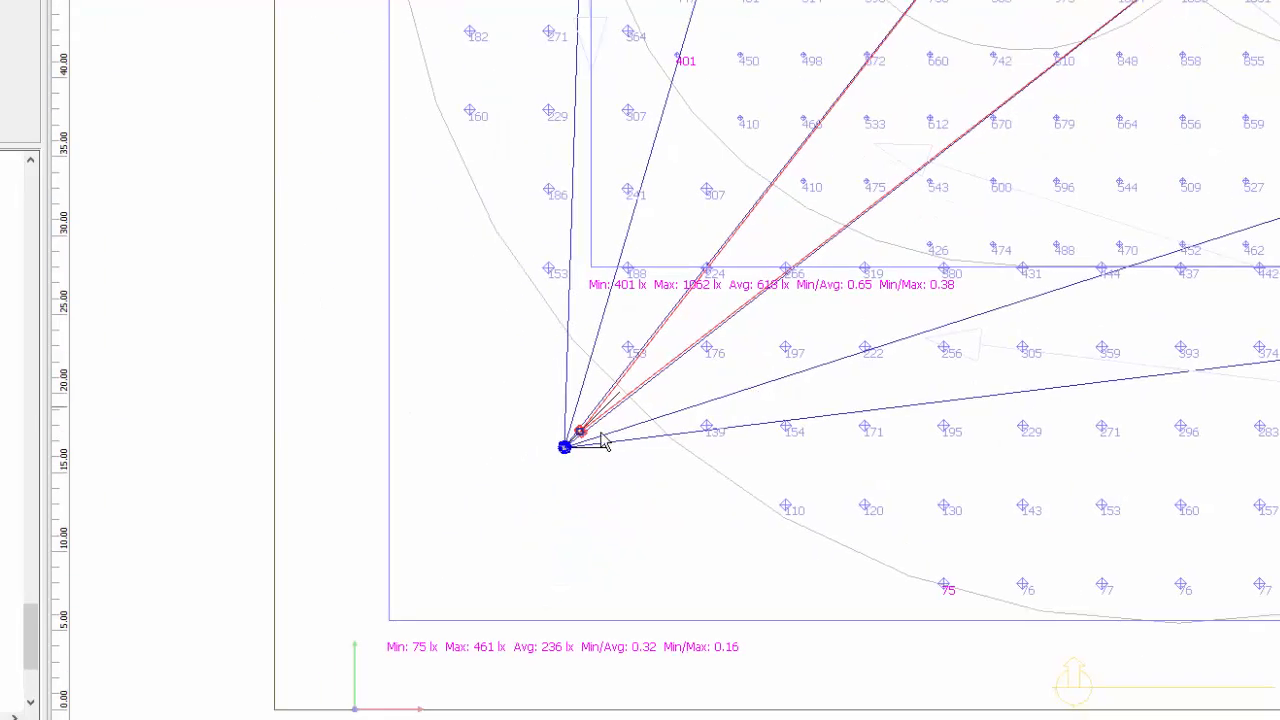
{"action": "scroll", "coordinate": [519, 494], "scroll_direction": "up", "scroll_amount": 3}
{"action": "middle_click_drag", "start_coordinate": [609, 426], "coordinate": [762, 346]}
{"action": "scroll", "coordinate": [568, 440], "scroll_direction": "up", "scroll_amount": 2}
{"action": "middle_click_drag", "start_coordinate": [568, 440], "coordinate": [709, 383]}
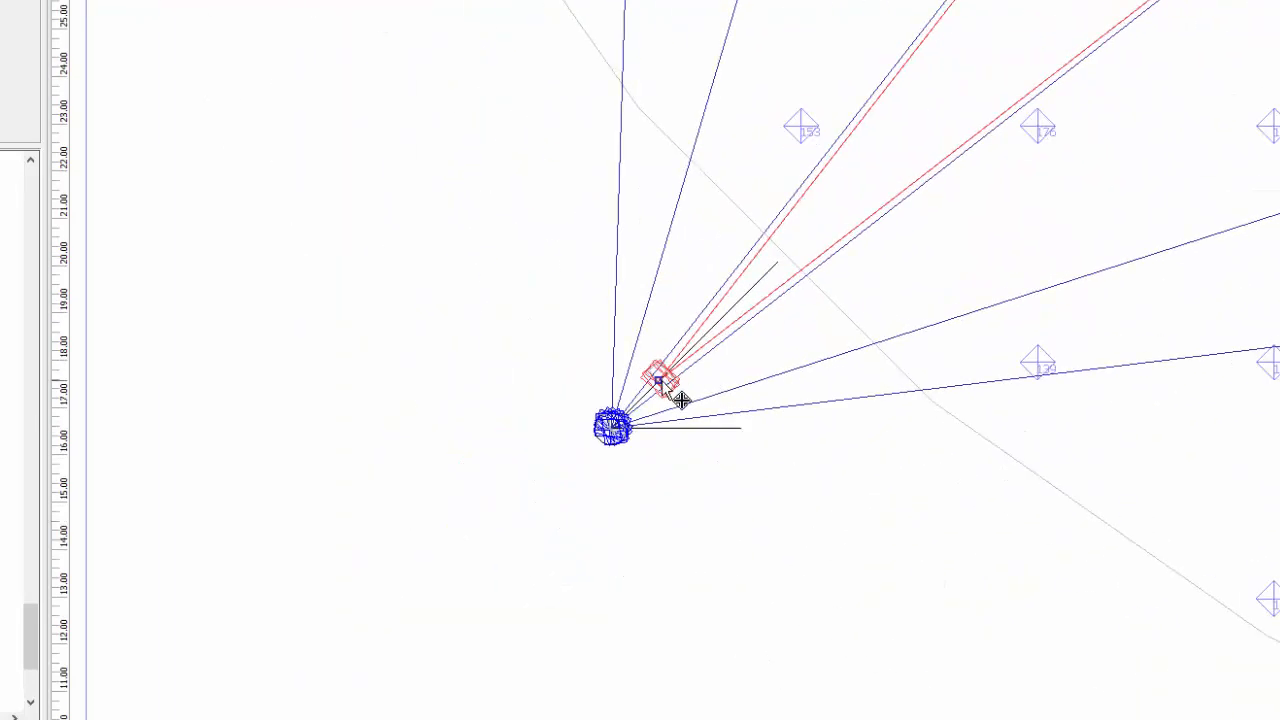
{"action": "left_click_drag", "start_coordinate": [660, 379], "coordinate": [612, 434]}
- Aim the copied floodlights at the outfield, one at about X 6.6 m, Y 66.6 m and the other at about X 69 m, Y 12 m
{"action": "scroll", "coordinate": [806, 335], "scroll_direction": "down", "scroll_amount": 5}
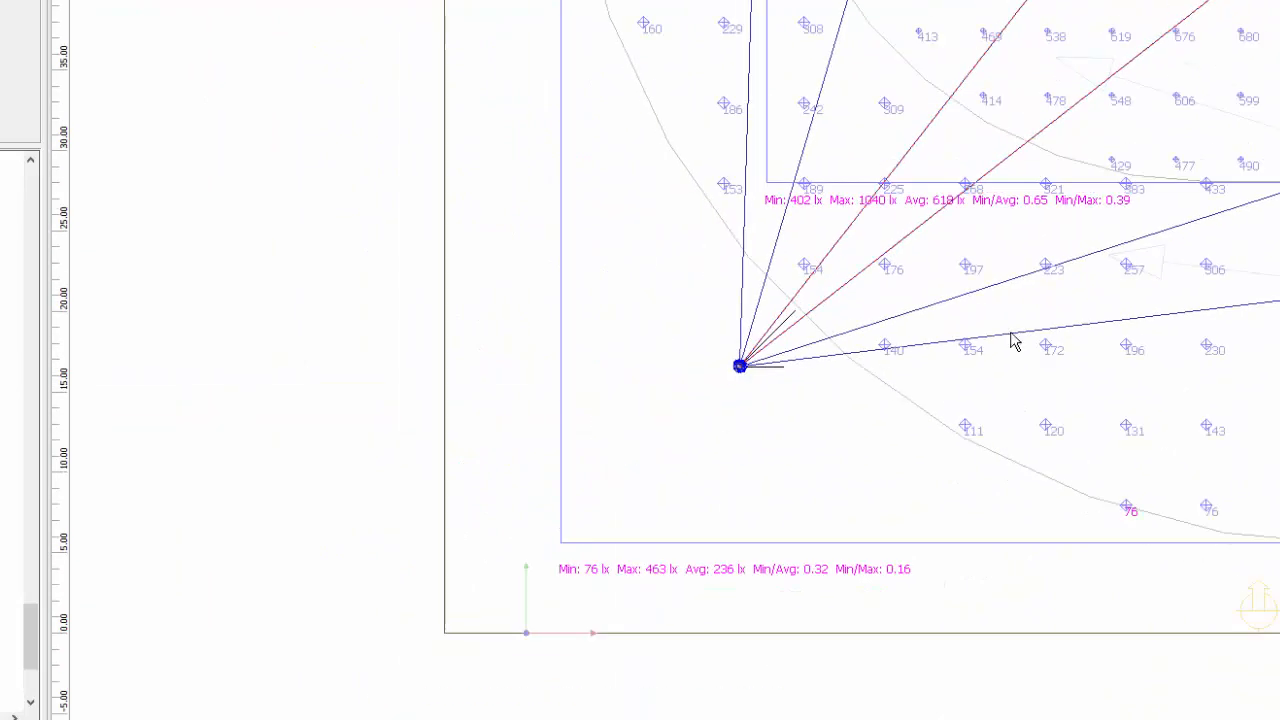
{"action": "middle_click_drag", "start_coordinate": [1129, 308], "coordinate": [661, 509]}
{"action": "scroll", "coordinate": [777, 350], "scroll_direction": "down", "scroll_amount": 2}
{"action": "left_click_drag", "start_coordinate": [943, 134], "coordinate": [1045, 537]}
{"action": "left_click_drag", "start_coordinate": [809, 35], "coordinate": [384, 0]}
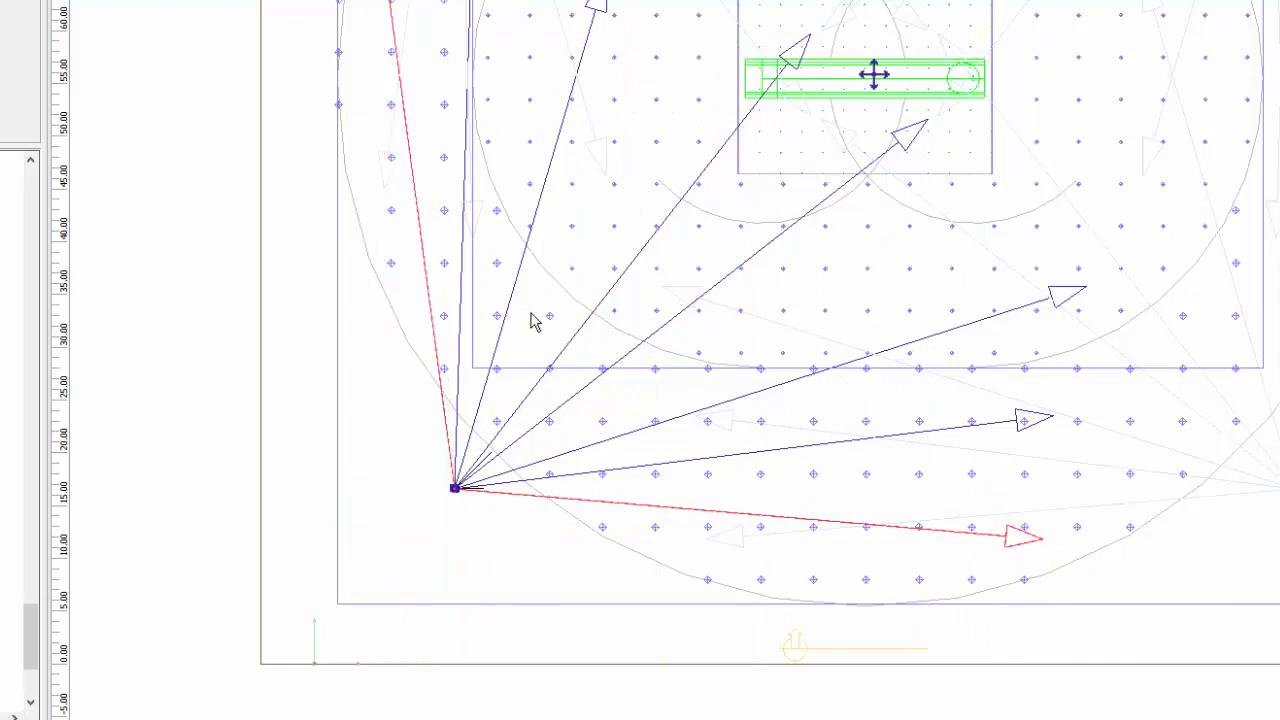
- Check the outfield uniformity and re-aim the copied lower right-side floodlight at X 78.2 m, Y 12.2 m
{"action": "middle_click_drag", "start_coordinate": [472, 580], "coordinate": [623, 449]}
{"action": "scroll", "coordinate": [623, 449], "scroll_direction": "up", "scroll_amount": 3}
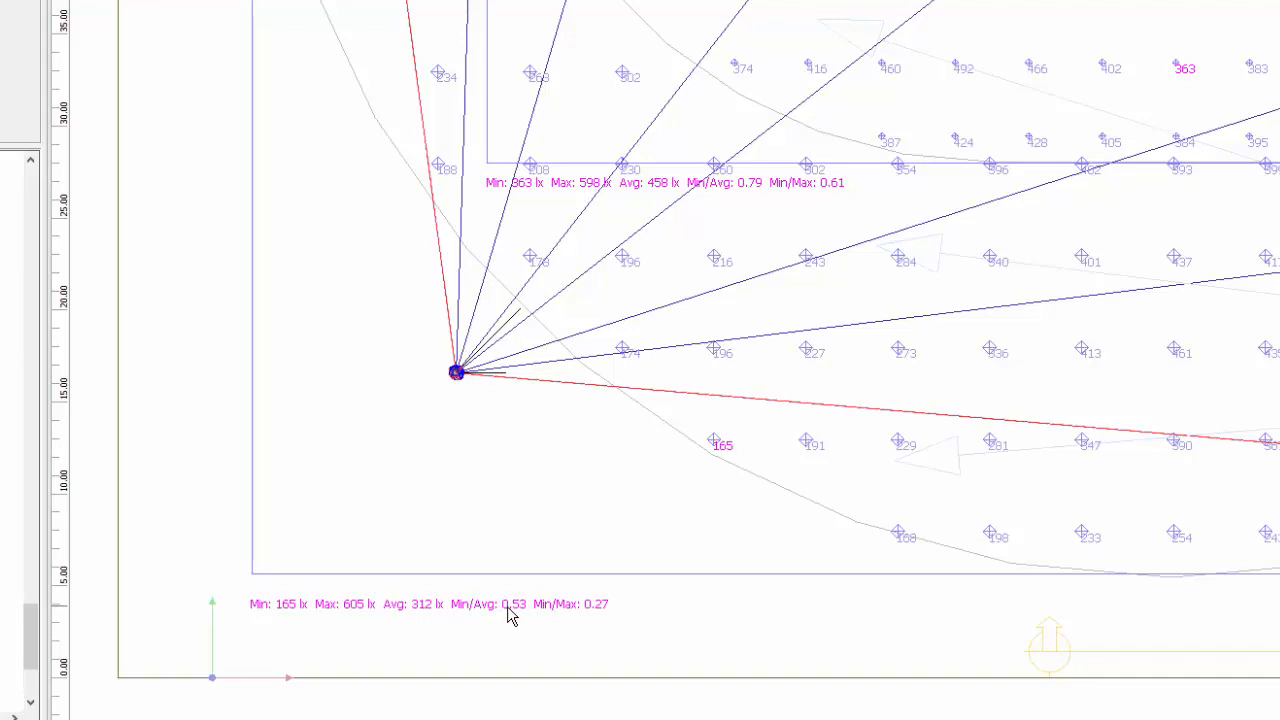
{"action": "scroll", "coordinate": [516, 607], "scroll_direction": "down", "scroll_amount": 1}
{"action": "middle_click_drag", "start_coordinate": [910, 496], "coordinate": [788, 484]}
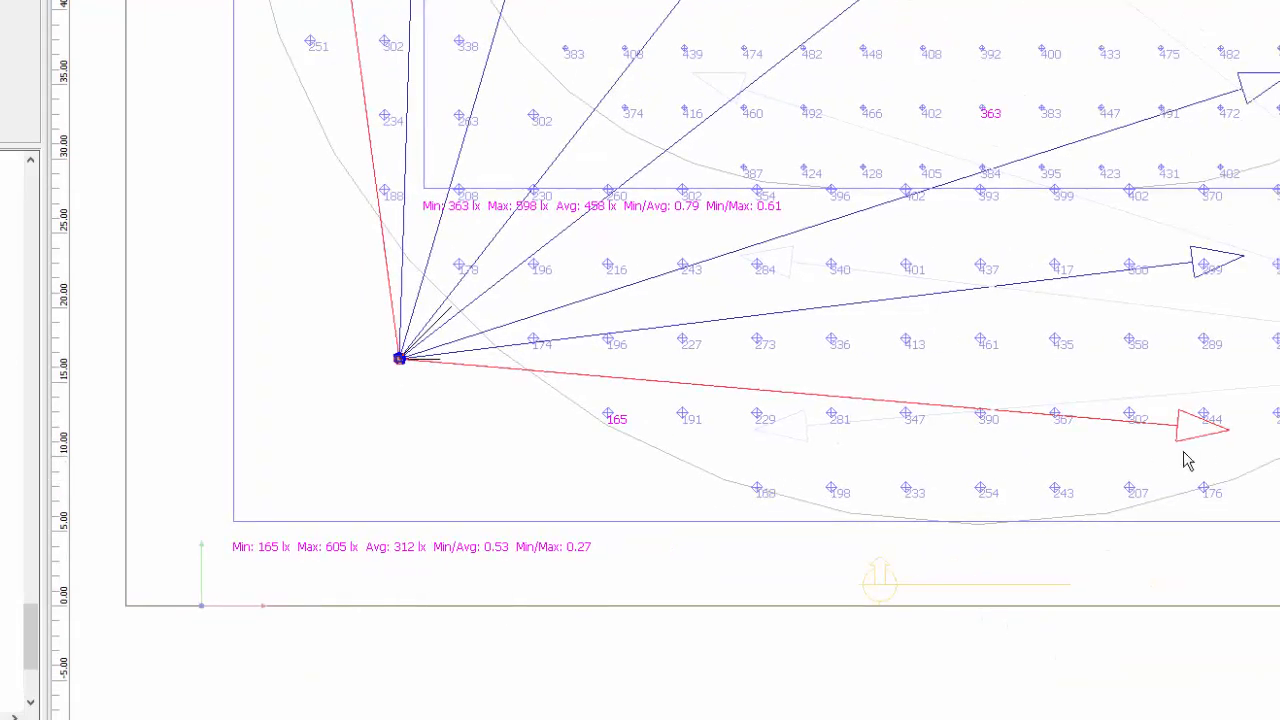
{"action": "left_click_drag", "start_coordinate": [1244, 448], "coordinate": [1278, 420]}
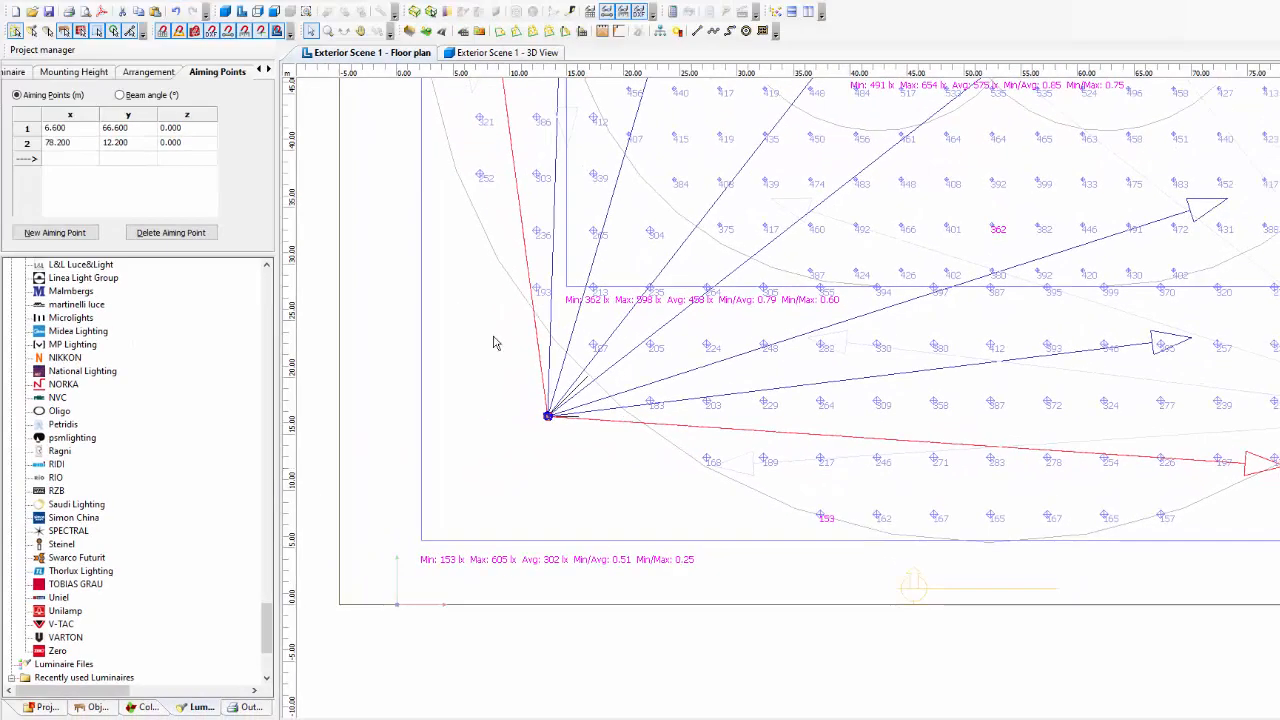
- Try the 396L 1050mA WB Optic luminaire for the copied floodlights and raise the lower one's aim to about Y 13 m
{"action": "left_click", "coordinate": [14, 74]}
{"action": "left_click", "coordinate": [80, 97]}
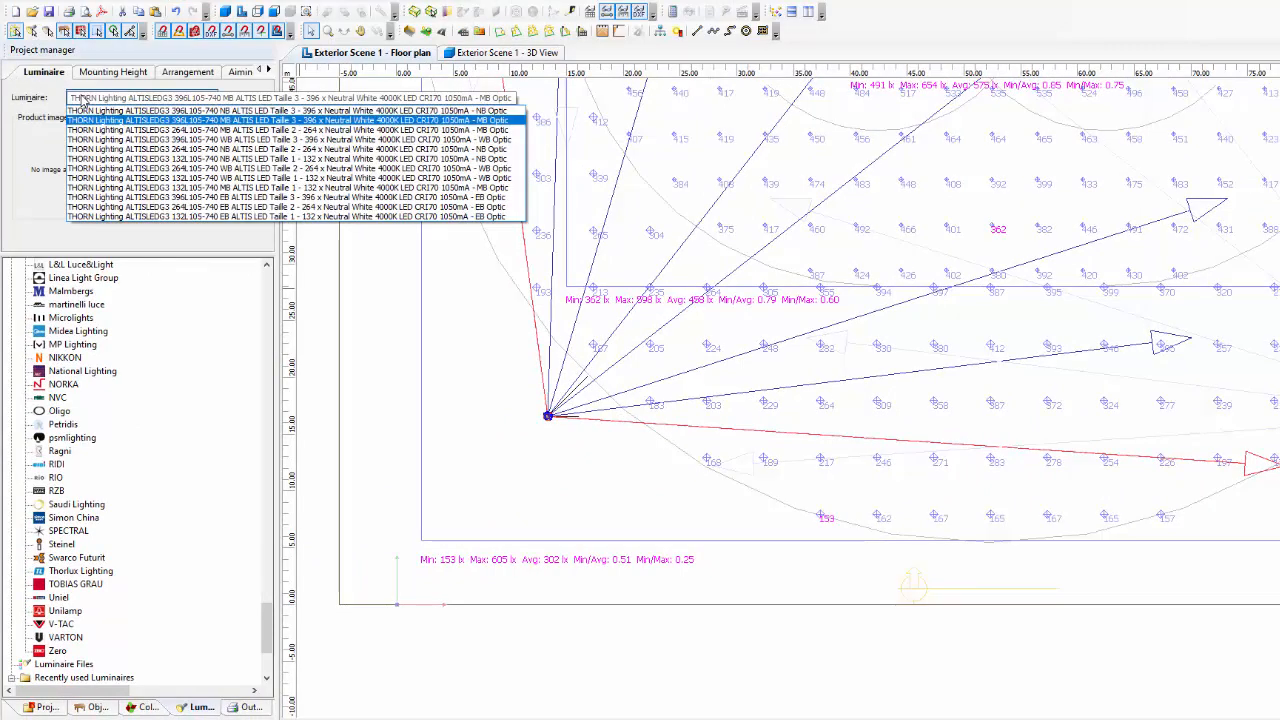
{"action": "left_click", "coordinate": [95, 149]}
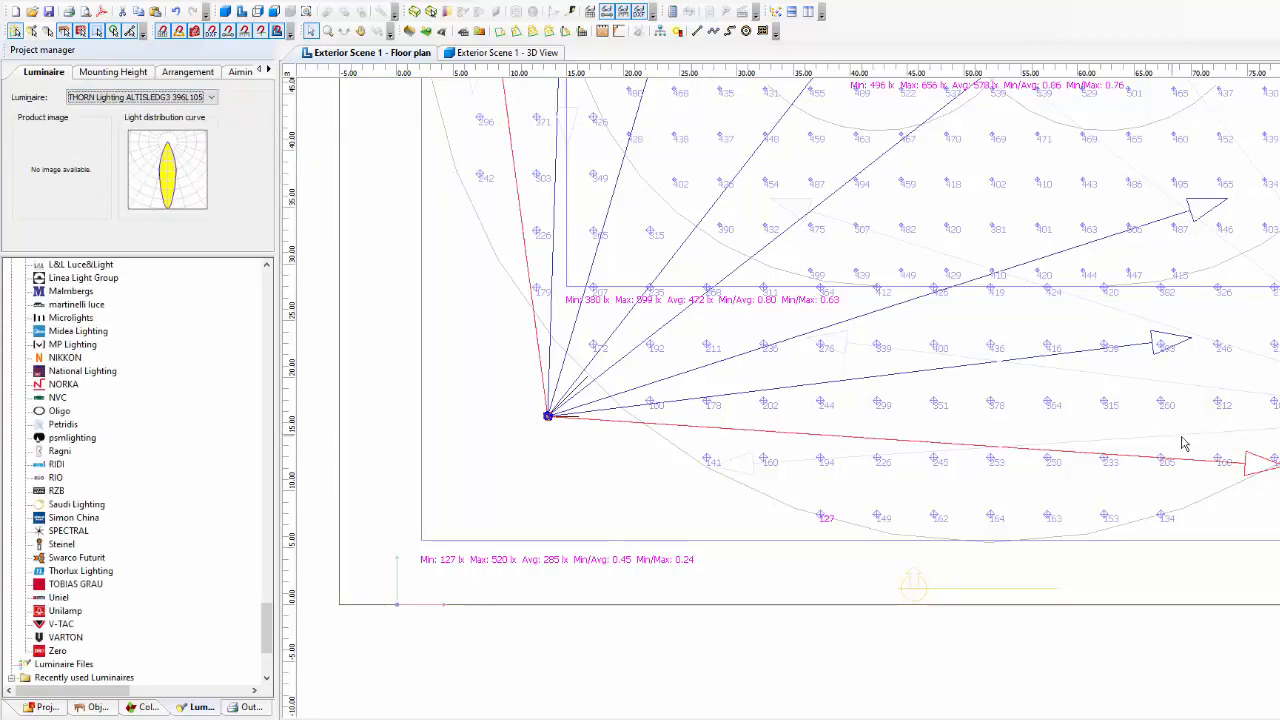
{"action": "left_click_drag", "start_coordinate": [1266, 491], "coordinate": [1262, 457]}
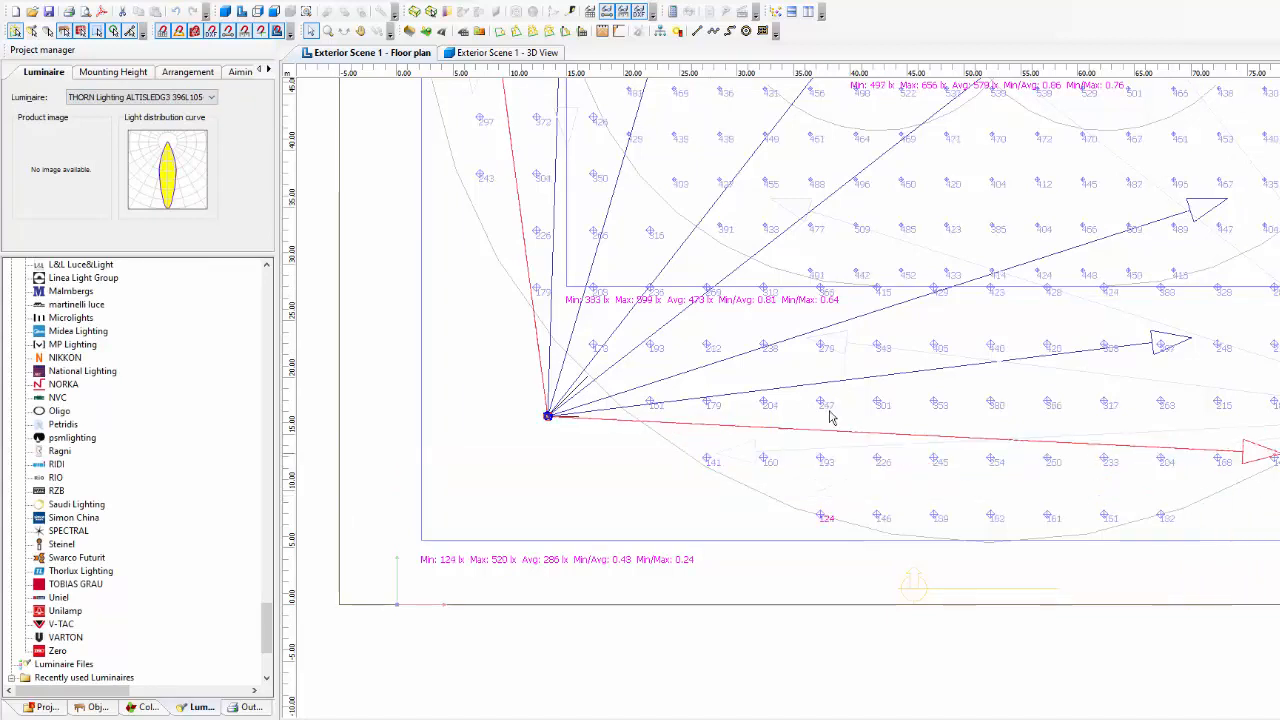
- Try the 396L 1050mA NB Optic luminaire for the copied floodlights with the lower one aimed at about X 74 m, Y 11 m
{"action": "left_click", "coordinate": [143, 100]}
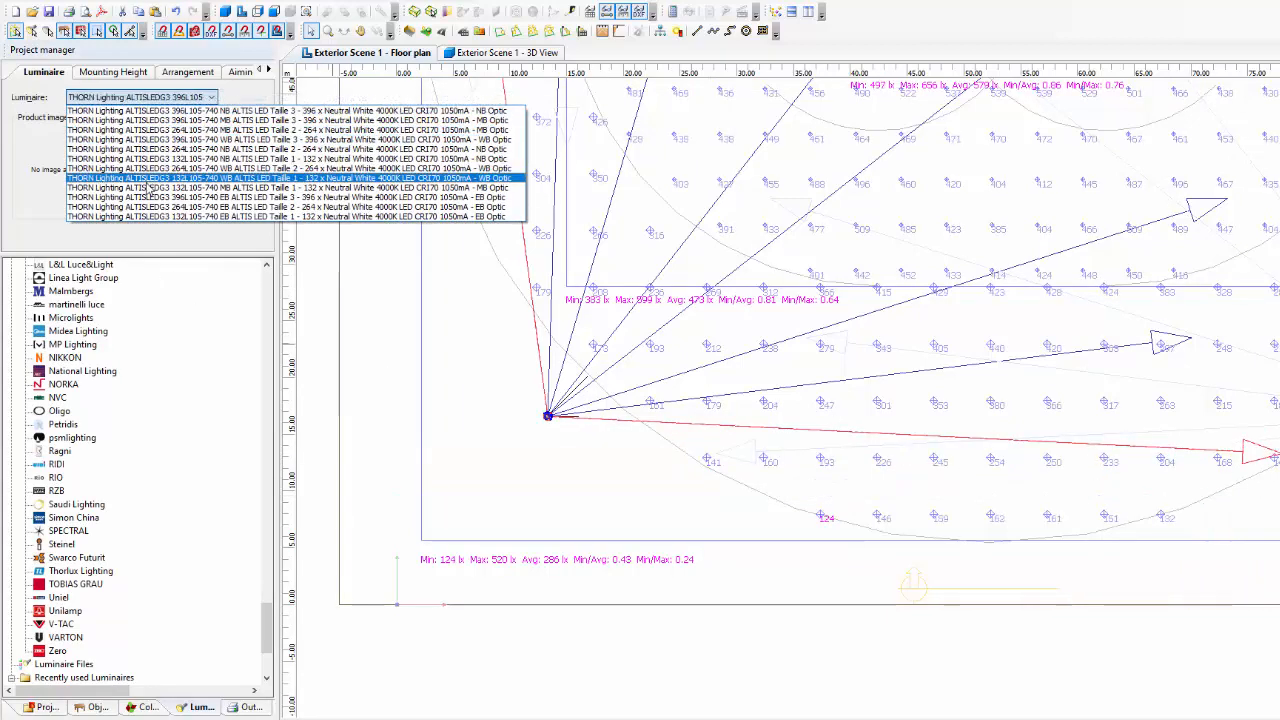
{"action": "left_click", "coordinate": [150, 120]}
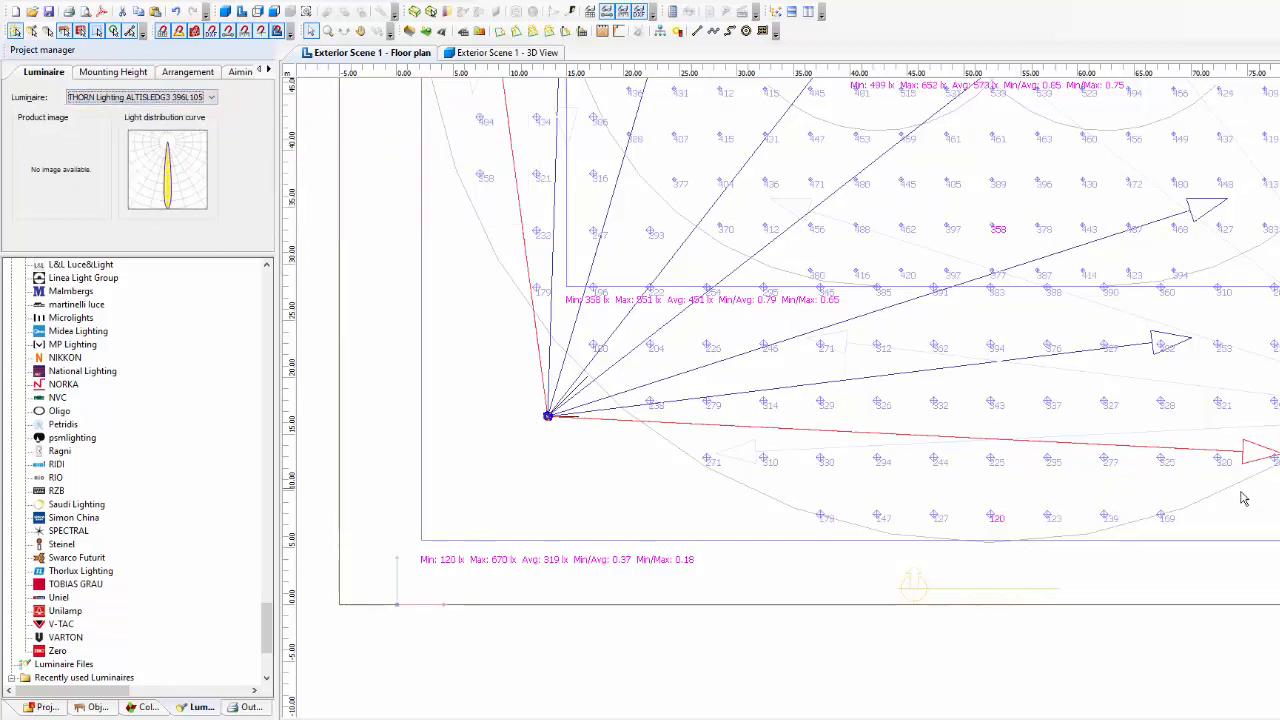
{"action": "left_click_drag", "start_coordinate": [1277, 454], "coordinate": [1250, 488]}
- Switch the copied floodlights to the 396L 1050mA MB Optic luminaire and re-aim the lower one at about X 75 m, Y 10 m
{"action": "left_click", "coordinate": [148, 98]}
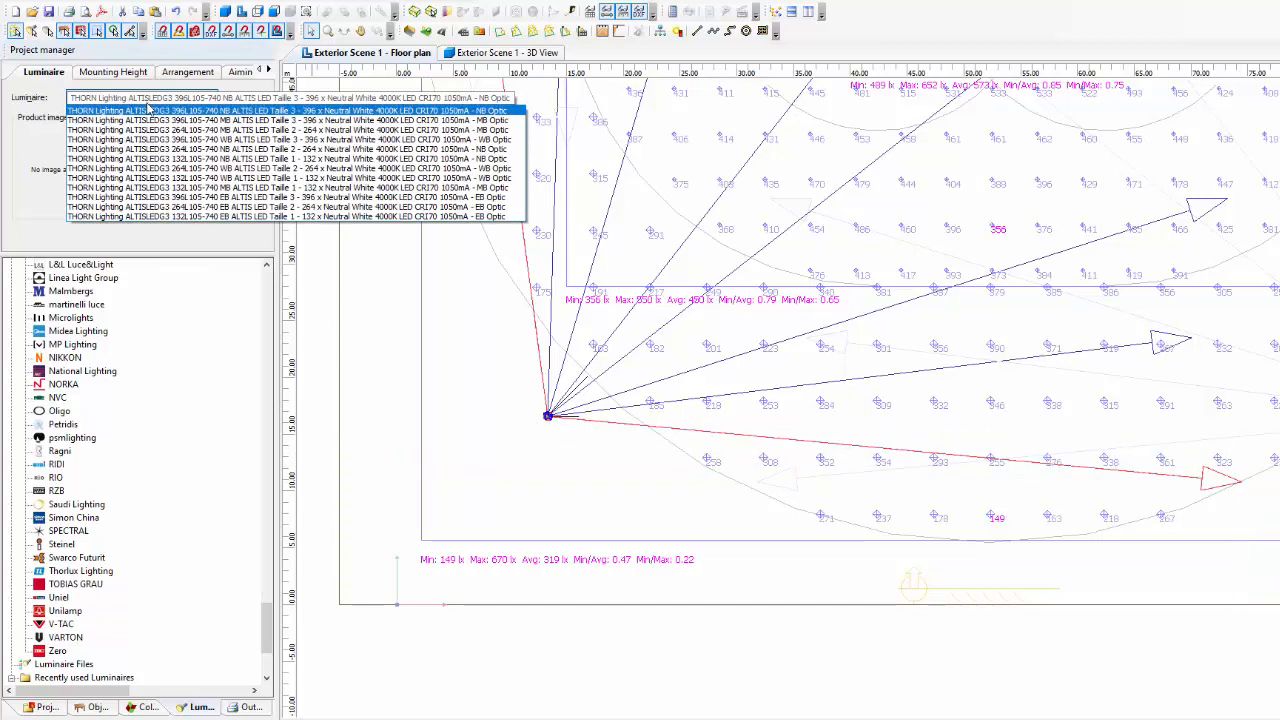
{"action": "left_click", "coordinate": [152, 134]}
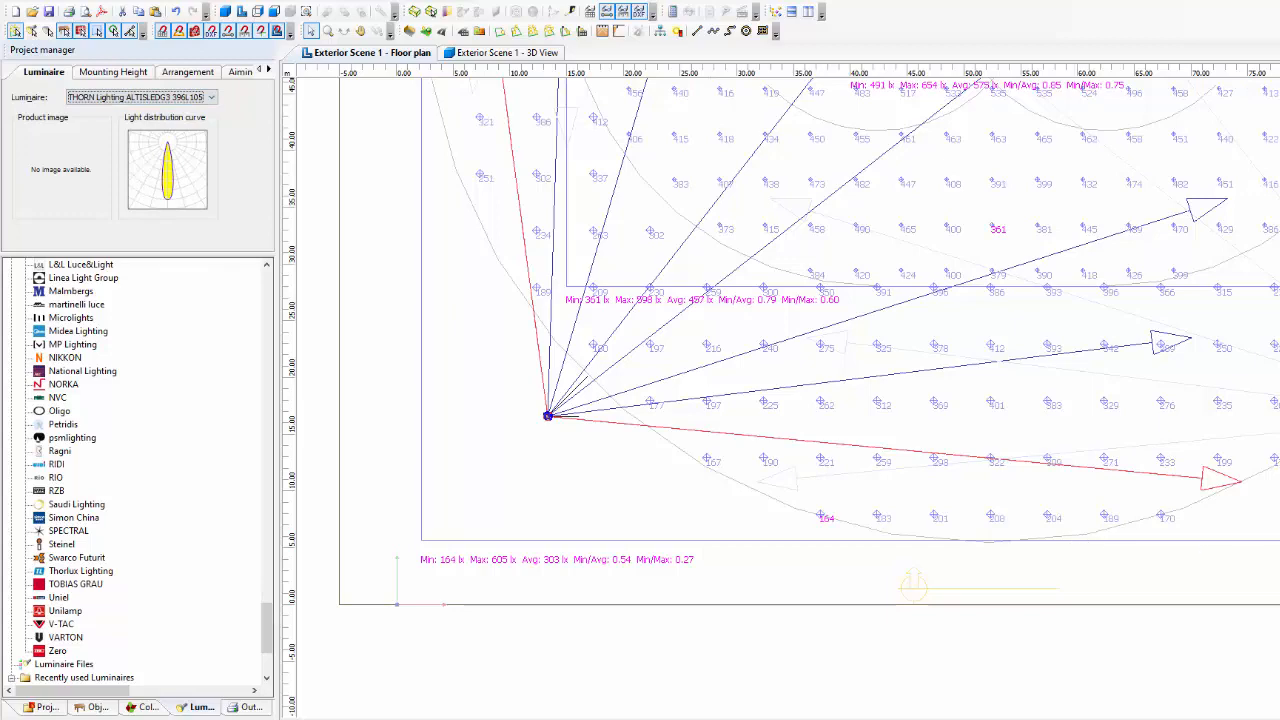
{"action": "middle_click_drag", "start_coordinate": [1239, 468], "coordinate": [1244, 400]}
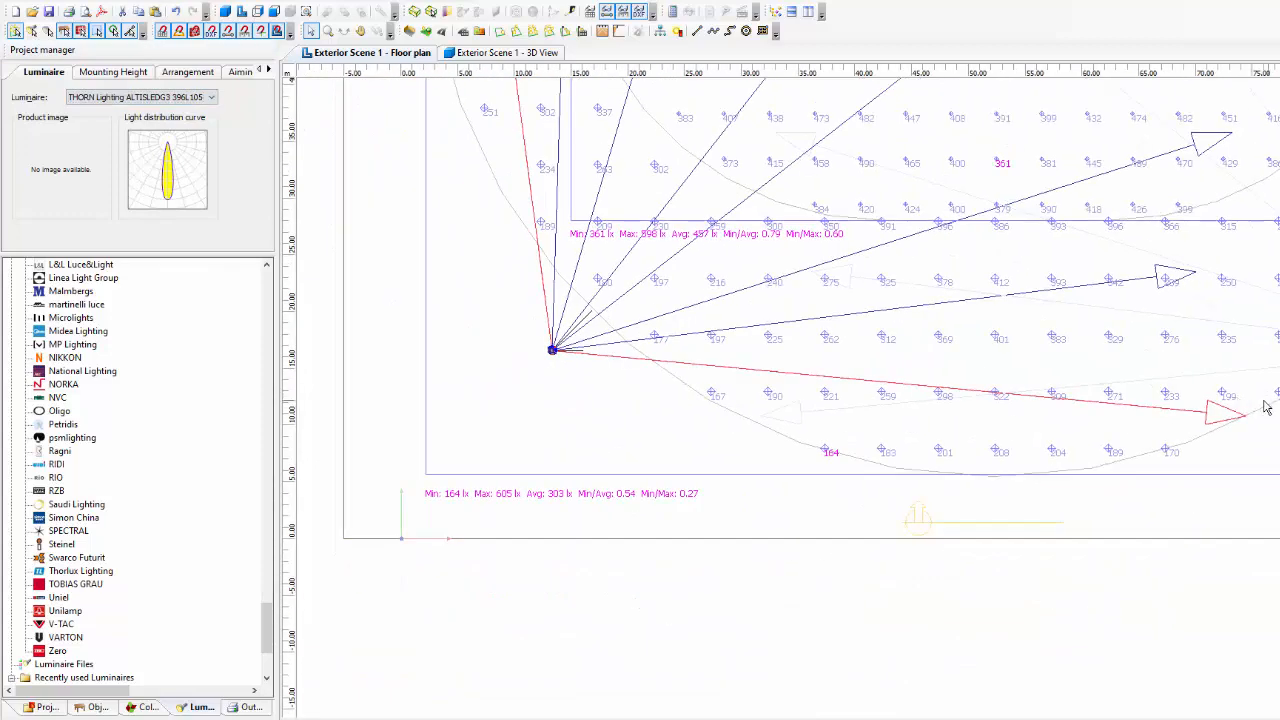
{"action": "left_click_drag", "start_coordinate": [1255, 428], "coordinate": [1203, 430]}
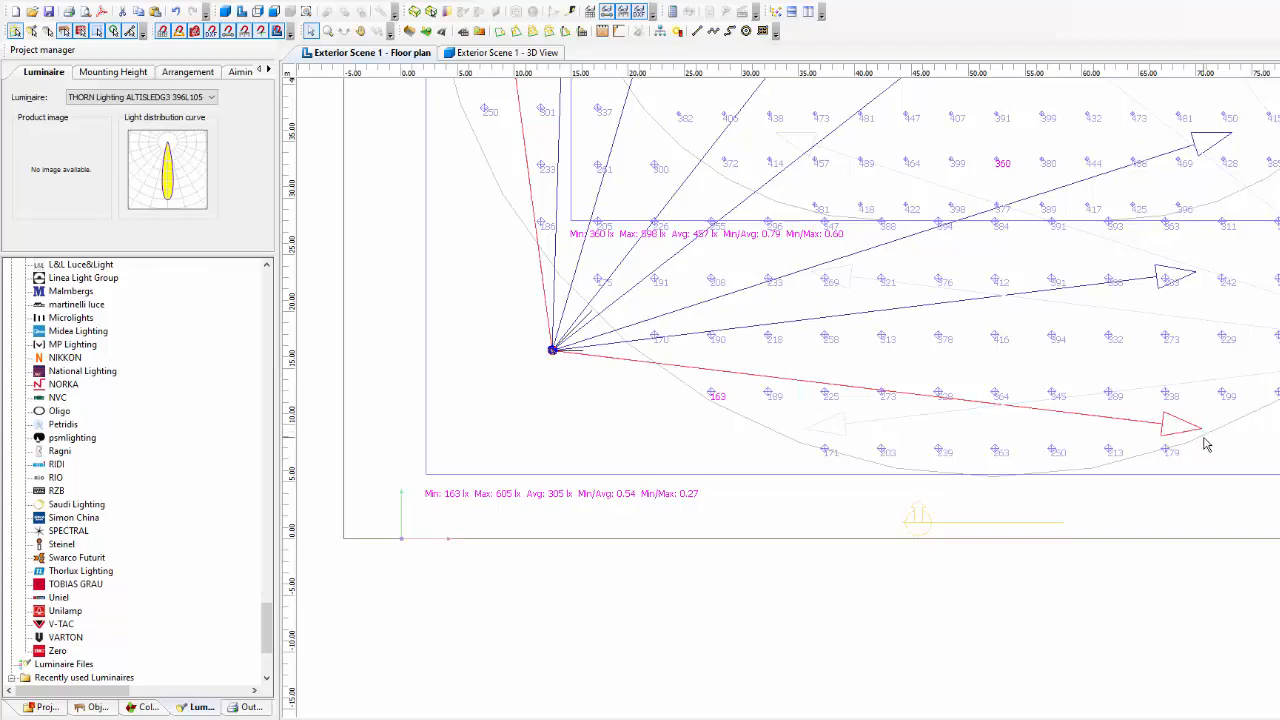
{"action": "middle_click_drag", "start_coordinate": [1125, 376], "coordinate": [1087, 421]}
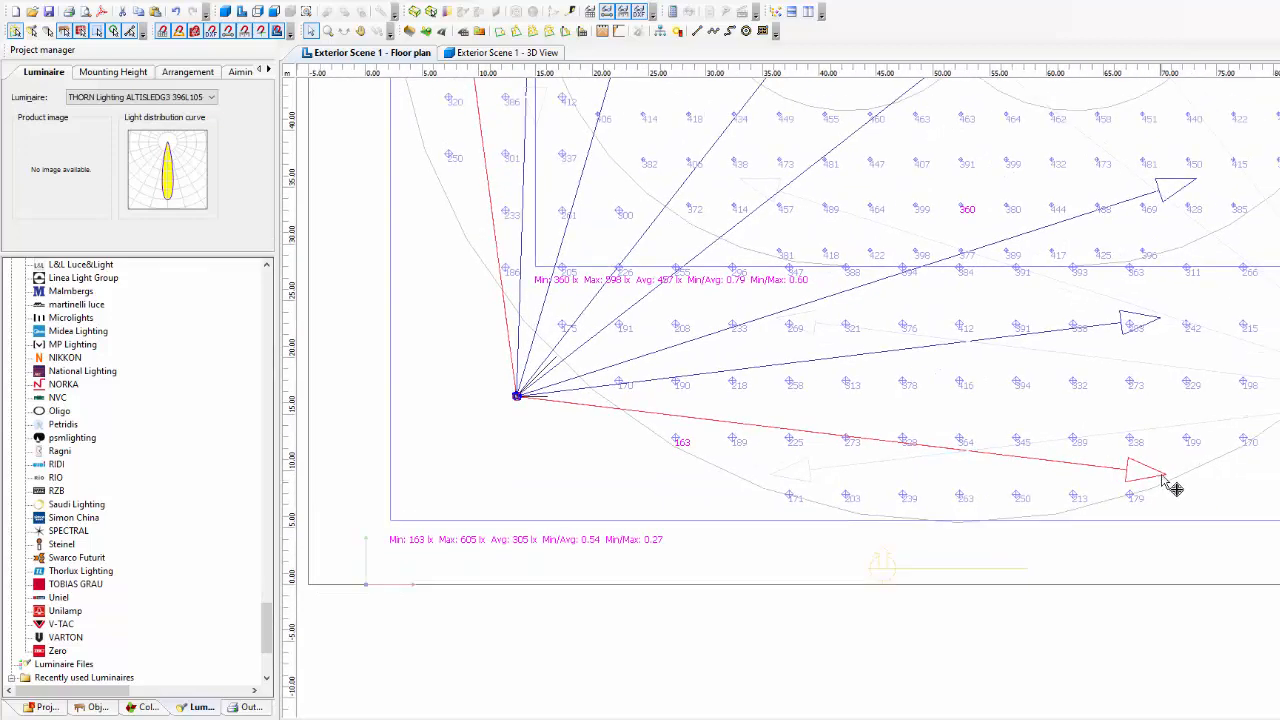
{"action": "left_click_drag", "start_coordinate": [1166, 474], "coordinate": [1216, 475]}
- Fine-tune the copied floodlights' aims to about Y 63 m for the outer left-side one and X 71 m, Y 9 m for the lower one
{"action": "middle_click_drag", "start_coordinate": [874, 485], "coordinate": [1066, 718]}
{"action": "left_click_drag", "start_coordinate": [628, 273], "coordinate": [589, 301]}
{"action": "left_click_drag", "start_coordinate": [589, 303], "coordinate": [591, 349]}
{"action": "middle_click_drag", "start_coordinate": [779, 715], "coordinate": [750, 384]}
{"action": "middle_click_drag", "start_coordinate": [945, 404], "coordinate": [792, 701]}
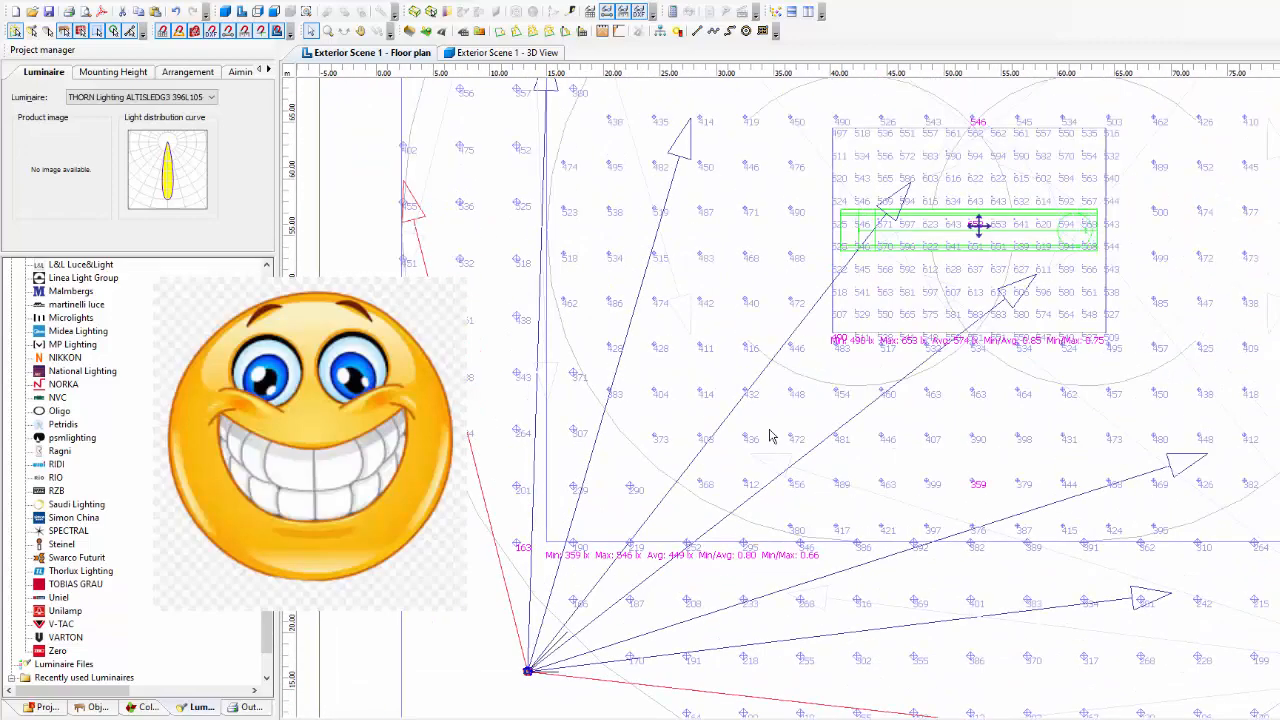
{"action": "middle_click_drag", "start_coordinate": [460, 223], "coordinate": [545, 316]}
{"action": "left_click_drag", "start_coordinate": [491, 278], "coordinate": [507, 186]}
{"action": "middle_click_drag", "start_coordinate": [608, 700], "coordinate": [600, 357]}
{"action": "mouse_move", "coordinate": [1278, 497]}
{"action": "left_mouse_down"}
{"action": "mouse_move", "coordinate": [1278, 476]}
{"action": "mouse_move", "coordinate": [1275, 528]}
{"action": "mouse_move", "coordinate": [1249, 531]}
{"action": "mouse_move", "coordinate": [1273, 510]}
{"action": "left_mouse_up"}
{"action": "middle_click_drag", "start_coordinate": [1080, 338], "coordinate": [1132, 719]}
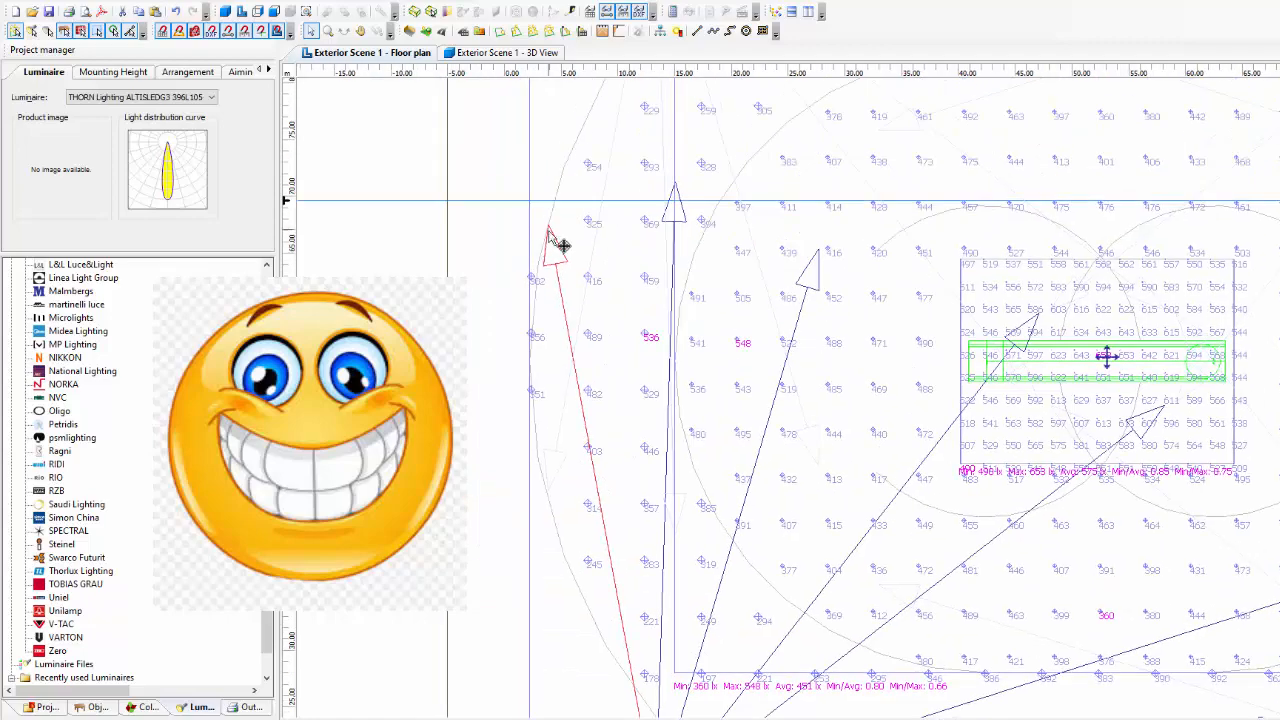
{"action": "left_click_drag", "start_coordinate": [563, 246], "coordinate": [550, 295]}
- Re-aim the neighbouring floodlight pair at about X 11 m, Y 76 m and X 77 m, Y 21 m, checking the outfield uniformity
{"action": "middle_click_drag", "start_coordinate": [540, 391], "coordinate": [527, 78]}
{"action": "middle_click_drag", "start_coordinate": [1156, 388], "coordinate": [1130, 651]}
{"action": "scroll", "coordinate": [1130, 651], "scroll_direction": "down", "scroll_amount": 1}
{"action": "left_click_drag", "start_coordinate": [649, 170], "coordinate": [642, 138]}
{"action": "middle_click_drag", "start_coordinate": [674, 349], "coordinate": [606, 44]}
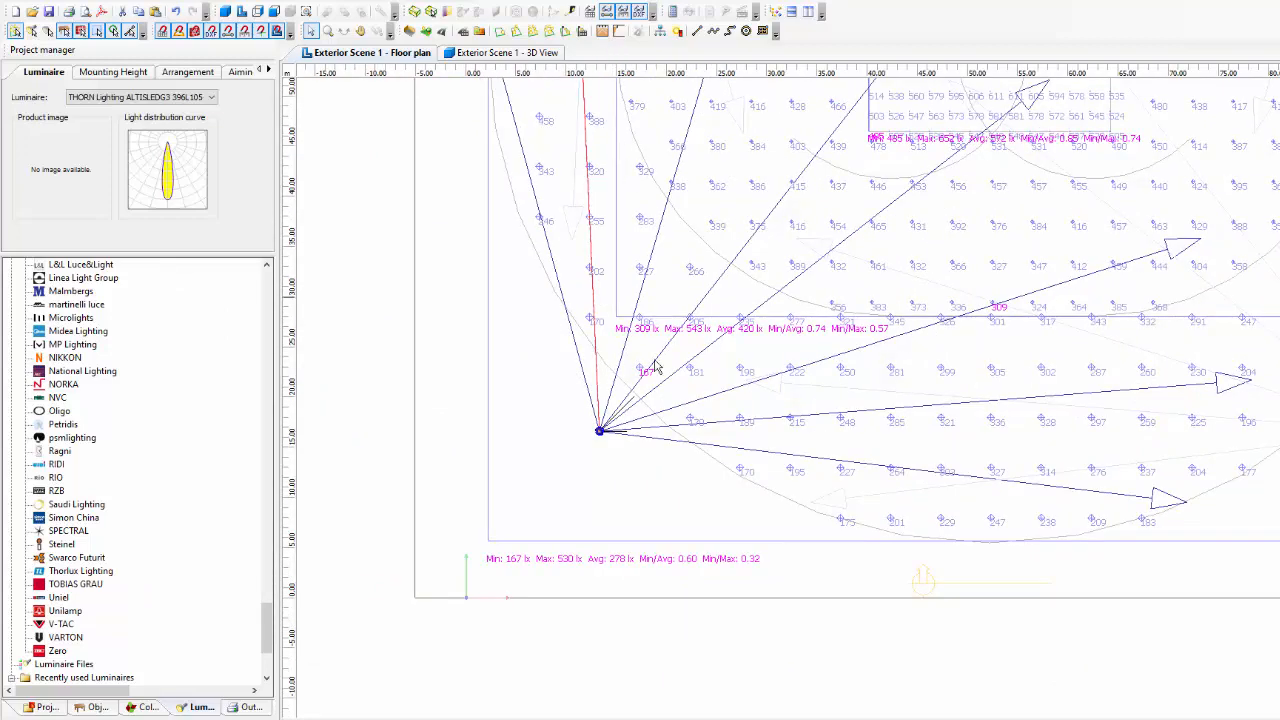
{"action": "scroll", "coordinate": [637, 609], "scroll_direction": "up", "scroll_amount": 1}
{"action": "middle_click_drag", "start_coordinate": [594, 618], "coordinate": [671, 600]}
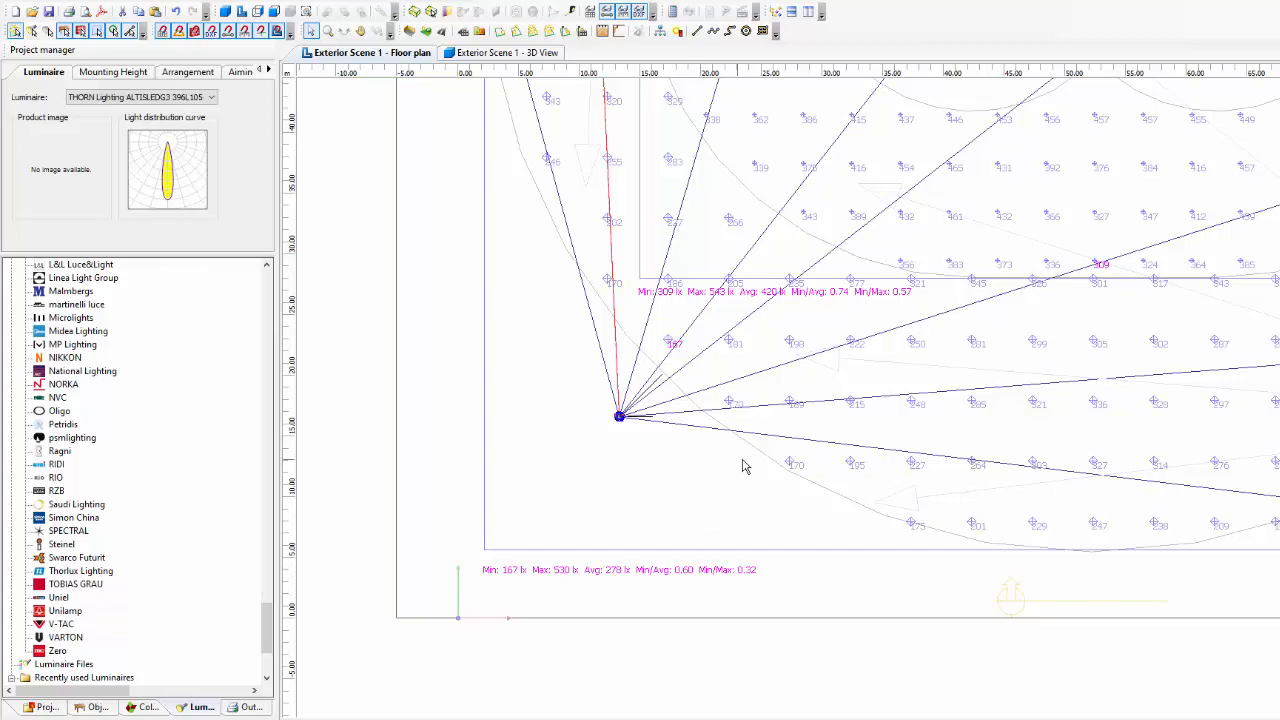
{"action": "middle_click_drag", "start_coordinate": [789, 427], "coordinate": [693, 463]}
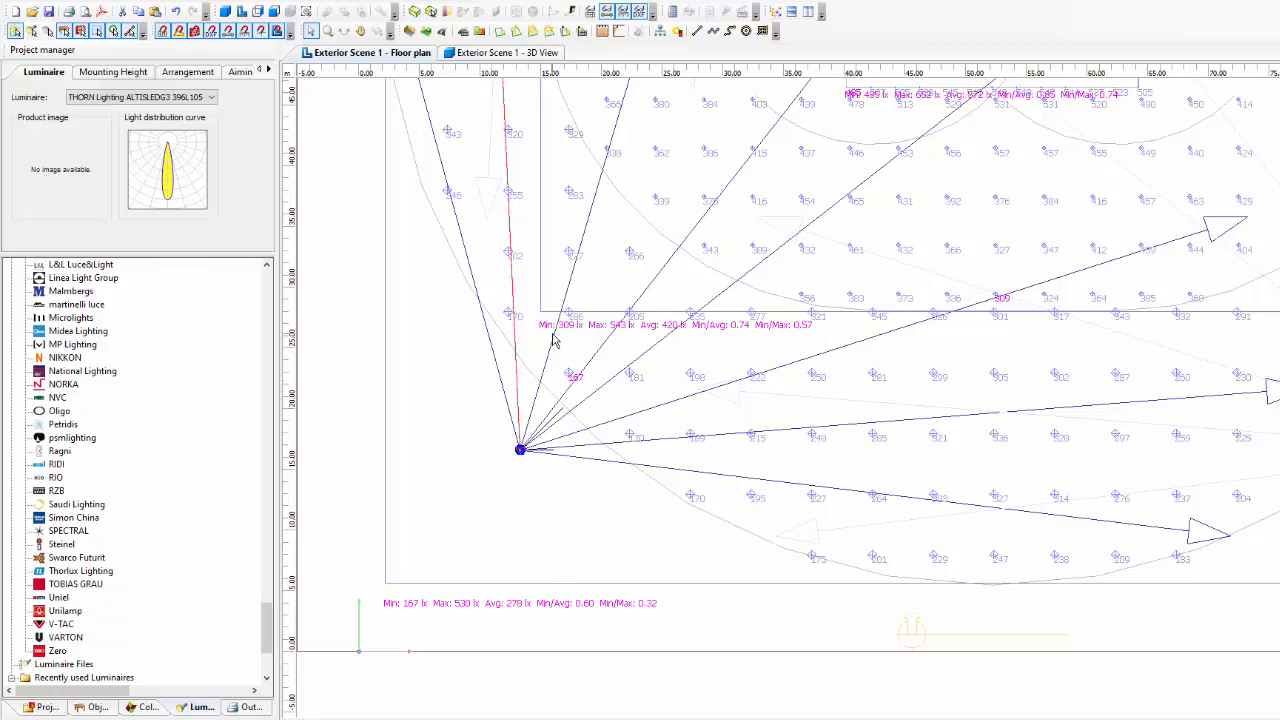
- Try aiming the lower-left mast's third floodlight, right of the upward pair, at about X 27 m, Y 70 m
{"action": "middle_click_drag", "start_coordinate": [553, 340], "coordinate": [602, 418]}
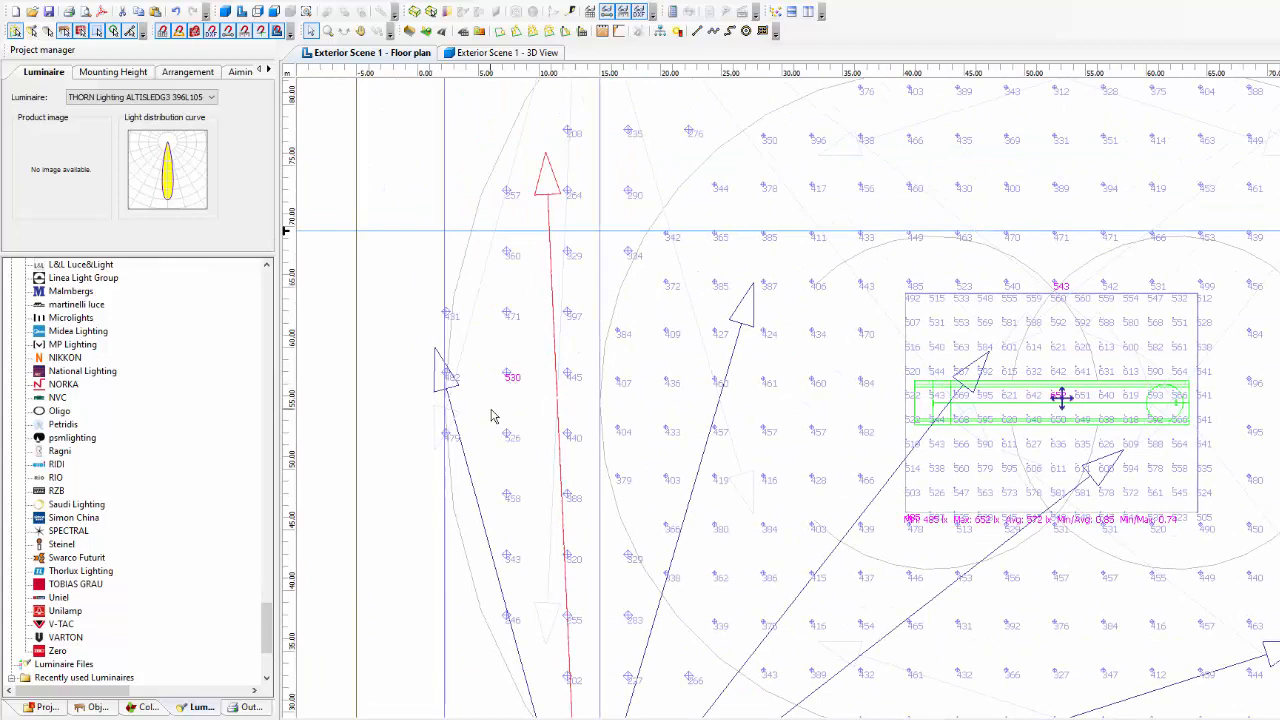
{"action": "middle_click_drag", "start_coordinate": [542, 468], "coordinate": [626, 319]}
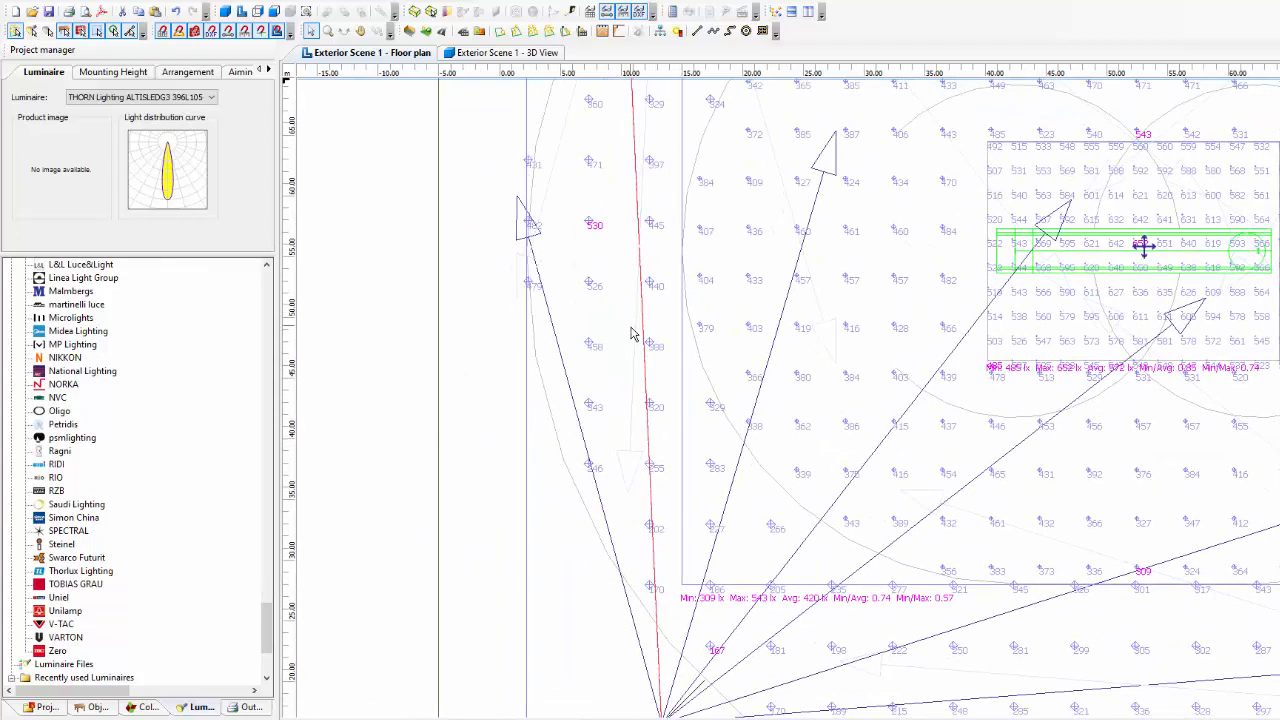
{"action": "middle_click_drag", "start_coordinate": [643, 427], "coordinate": [657, 523]}
{"action": "scroll", "coordinate": [688, 434], "scroll_direction": "down", "scroll_amount": 1}
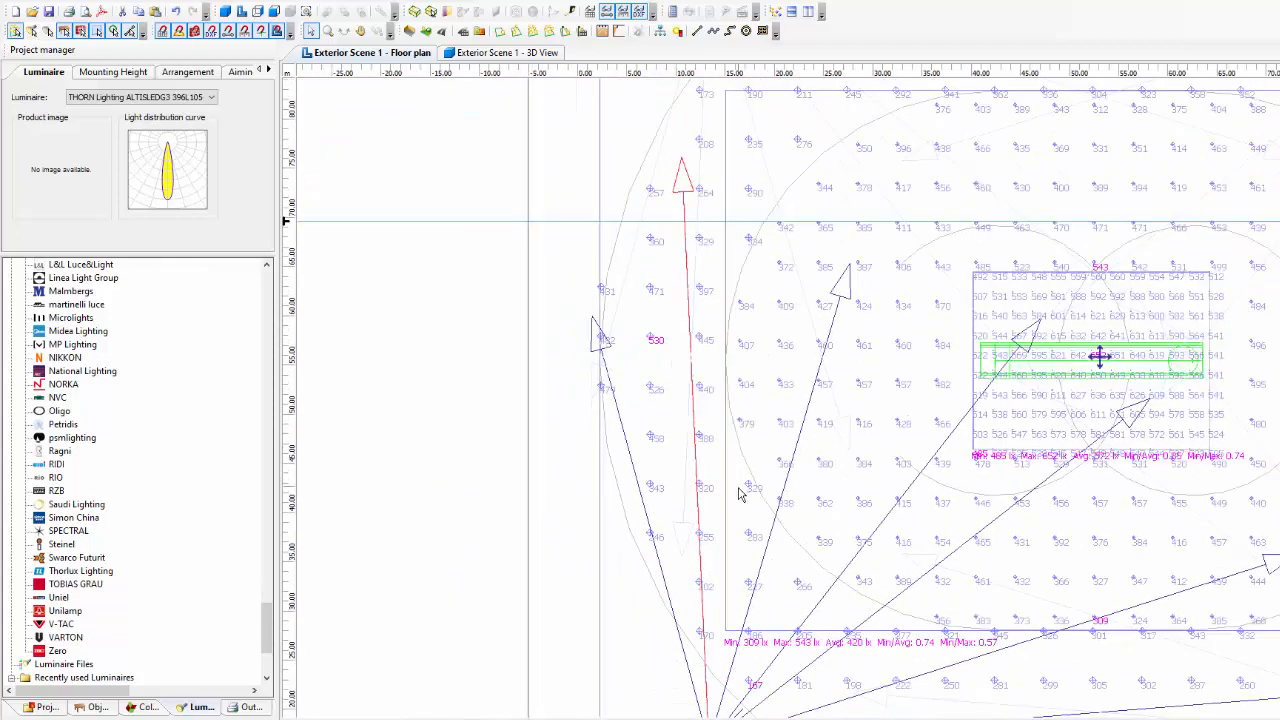
{"action": "mouse_move", "coordinate": [739, 489]}
{"action": "middle_mouse_down"}
{"action": "mouse_move", "coordinate": [682, 475]}
{"action": "mouse_move", "coordinate": [662, 426]}
{"action": "mouse_move", "coordinate": [658, 492]}
{"action": "middle_mouse_up"}
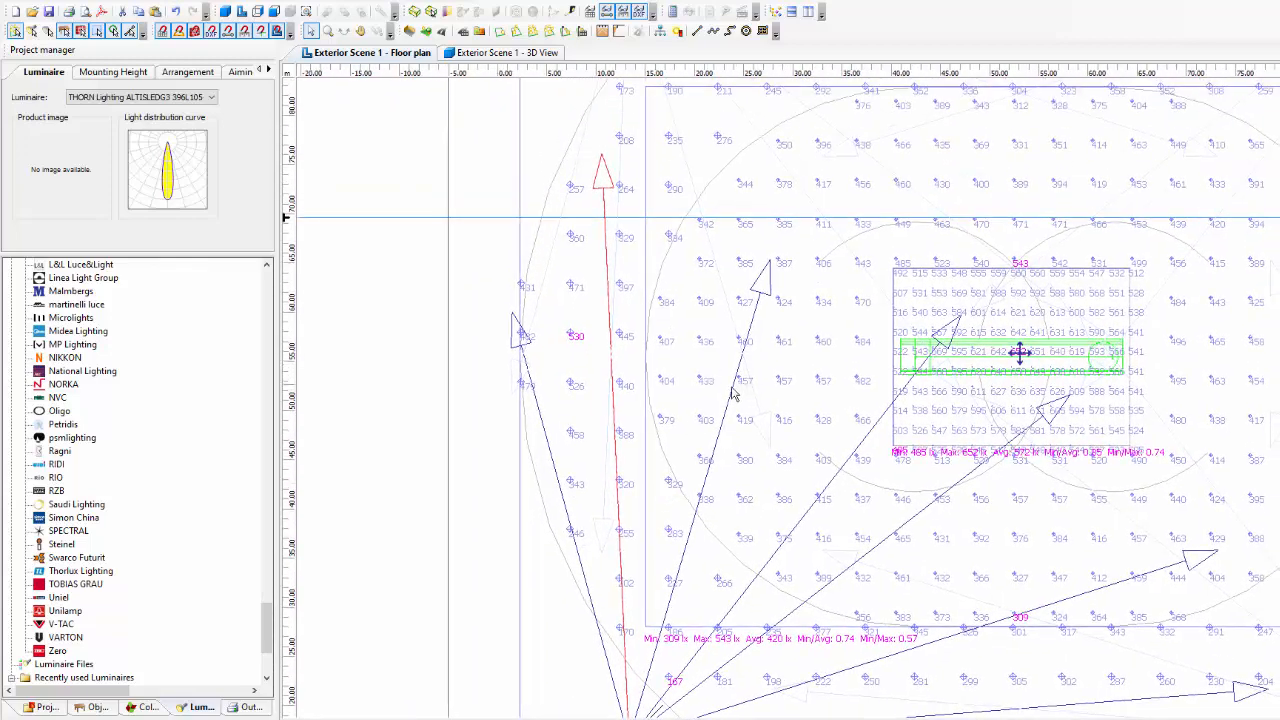
{"action": "left_click_drag", "start_coordinate": [778, 272], "coordinate": [771, 213]}
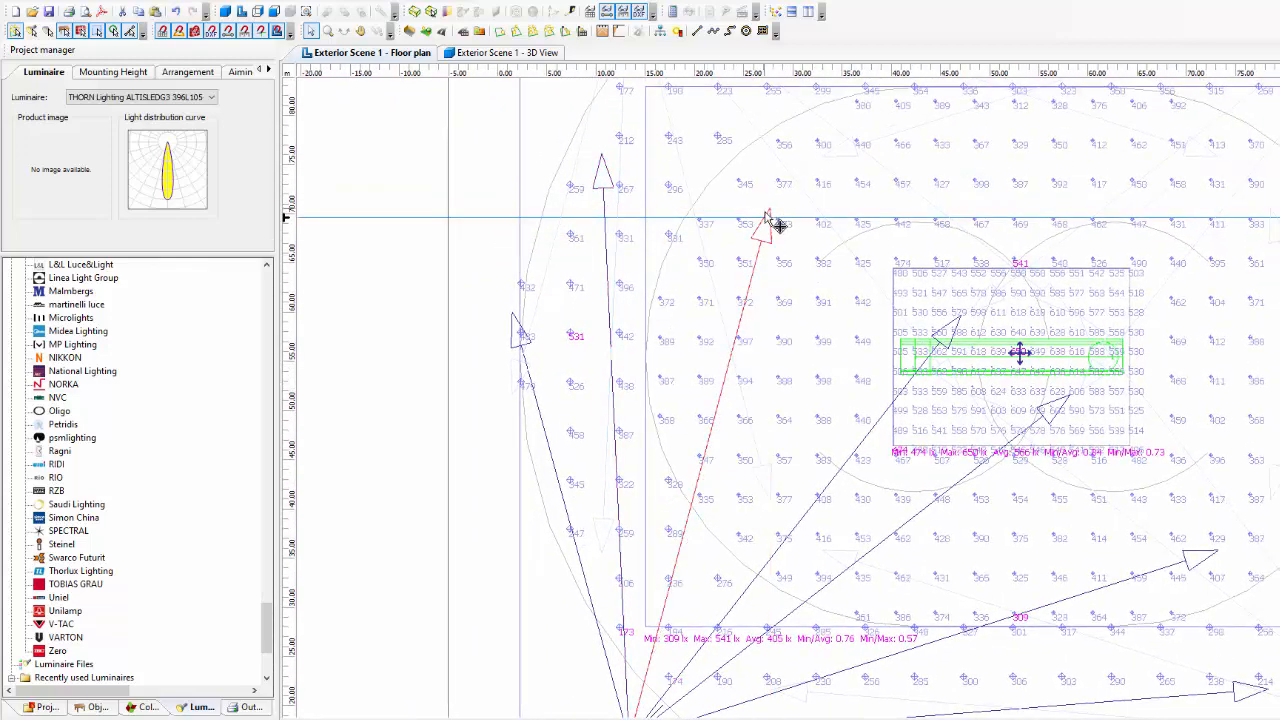
{"action": "middle_click_drag", "start_coordinate": [792, 397], "coordinate": [755, 170]}
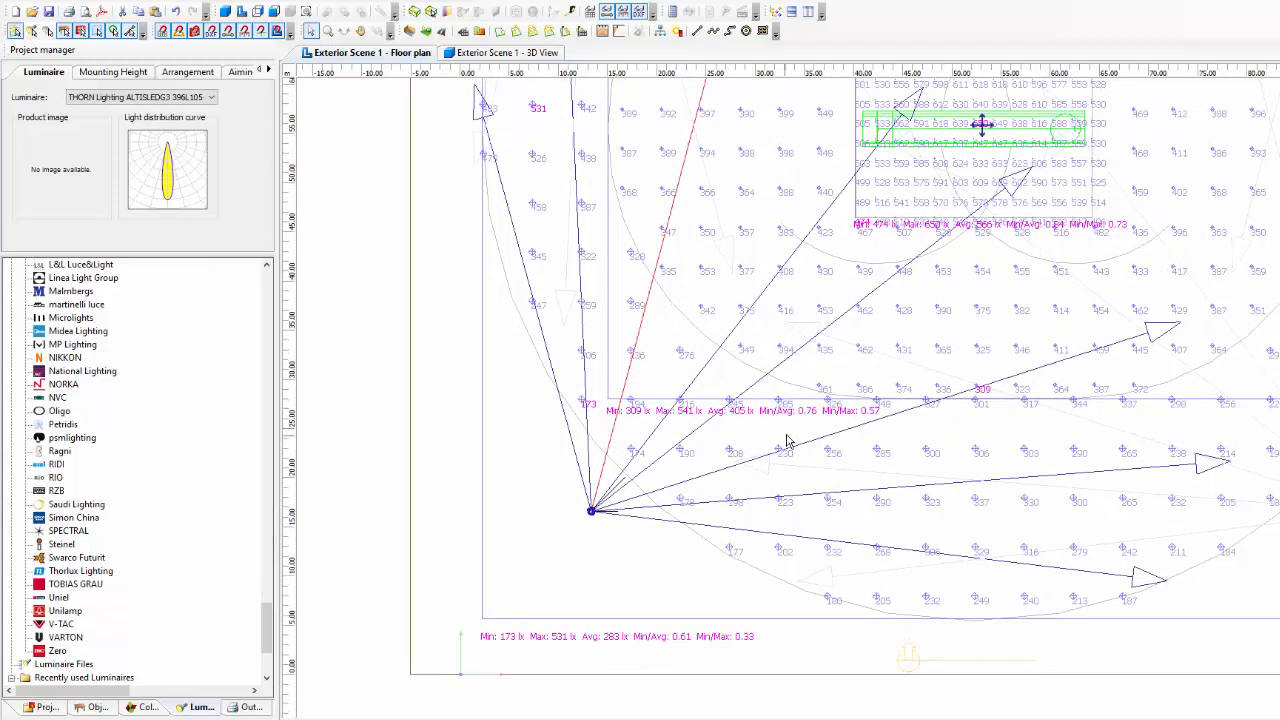
- Try moving that third floodlight's aim farther out to about X 26 m, Y 71 m and compare the outfield values
{"action": "middle_click_drag", "start_coordinate": [710, 326], "coordinate": [736, 563]}
{"action": "middle_click_drag", "start_coordinate": [755, 232], "coordinate": [771, 277]}
{"action": "scroll", "coordinate": [1034, 517], "scroll_direction": "up", "scroll_amount": 2}
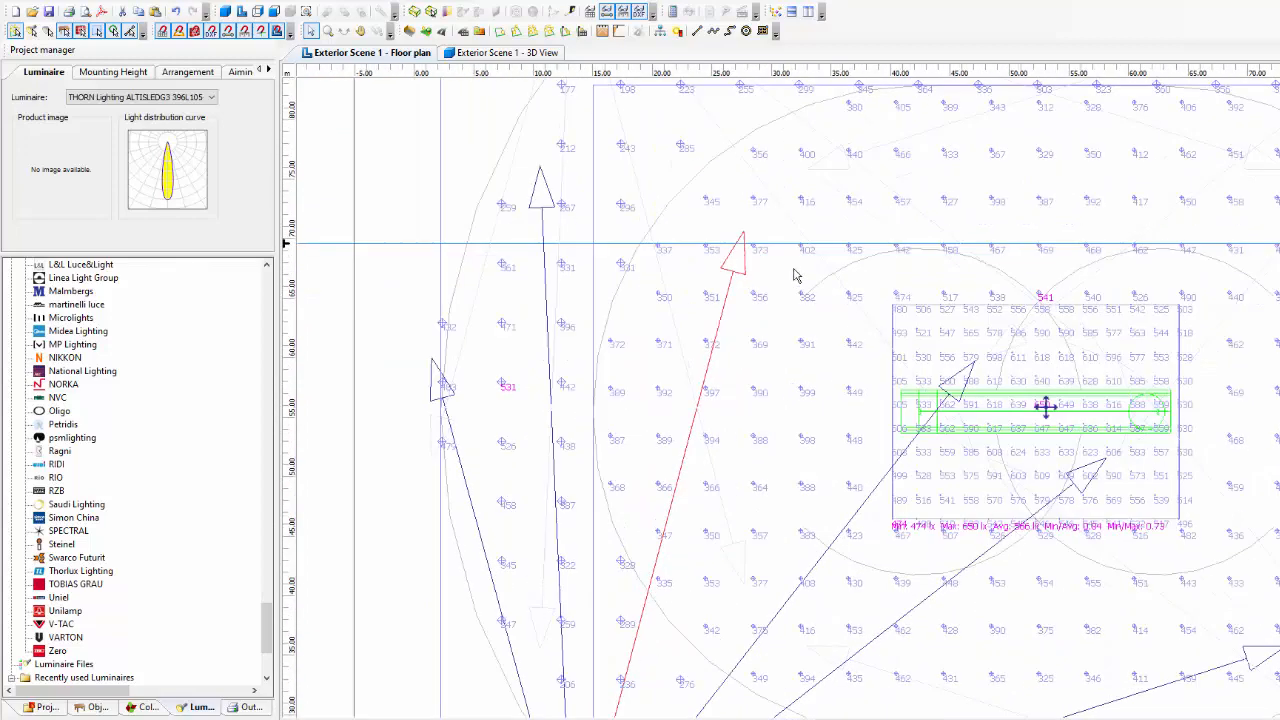
{"action": "middle_click_drag", "start_coordinate": [787, 331], "coordinate": [811, 451]}
{"action": "left_click_drag", "start_coordinate": [762, 349], "coordinate": [748, 337]}
{"action": "middle_click_drag", "start_coordinate": [856, 622], "coordinate": [806, 133]}
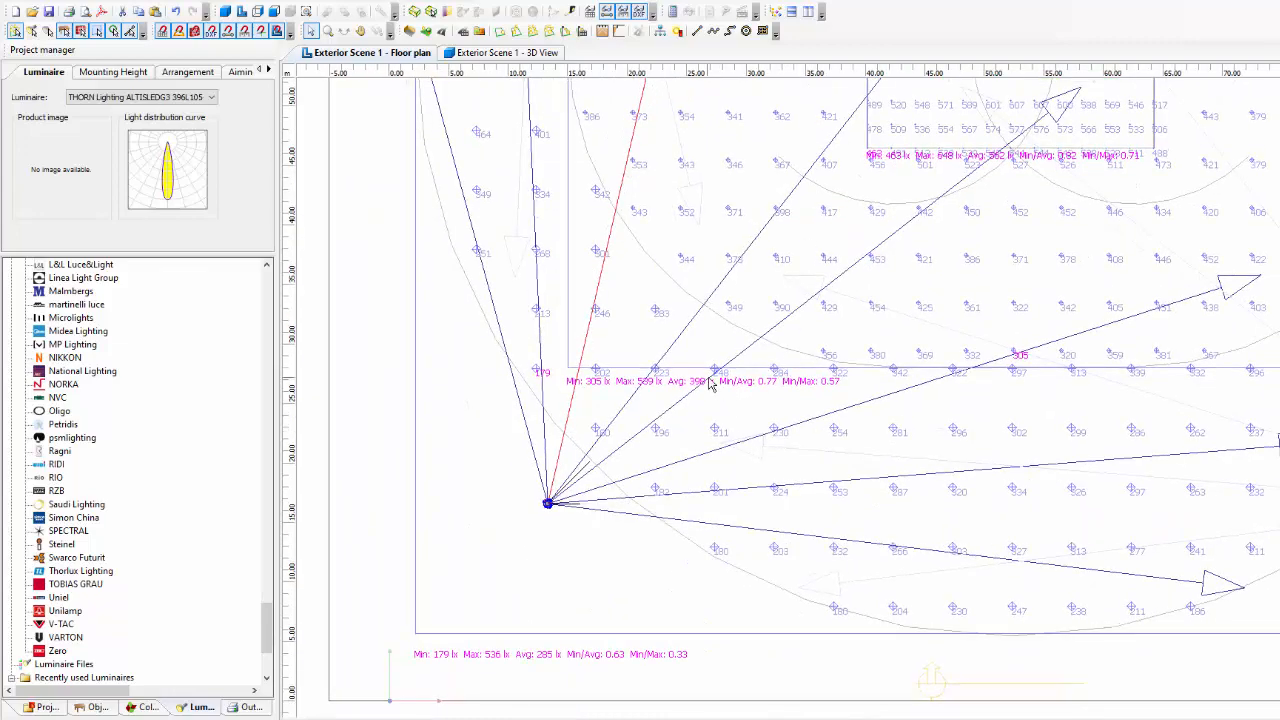
- Bring the third floodlight's aim back to about X 27 m, Y 67 m and check the outfield uniformity
{"action": "middle_click_drag", "start_coordinate": [707, 306], "coordinate": [734, 545]}
{"action": "middle_click_drag", "start_coordinate": [764, 158], "coordinate": [761, 226]}
{"action": "left_click_drag", "start_coordinate": [725, 155], "coordinate": [754, 179]}
{"action": "middle_click_drag", "start_coordinate": [796, 545], "coordinate": [766, 180]}
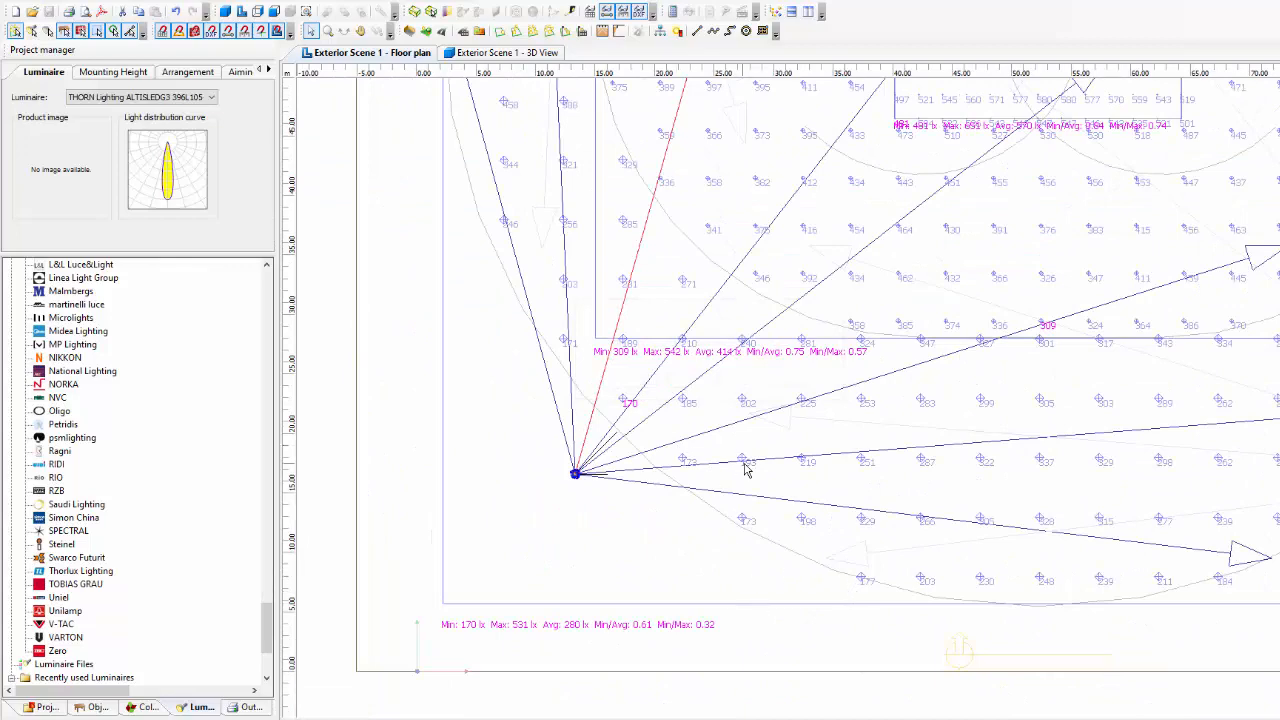
{"action": "middle_click_drag", "start_coordinate": [817, 471], "coordinate": [789, 492]}
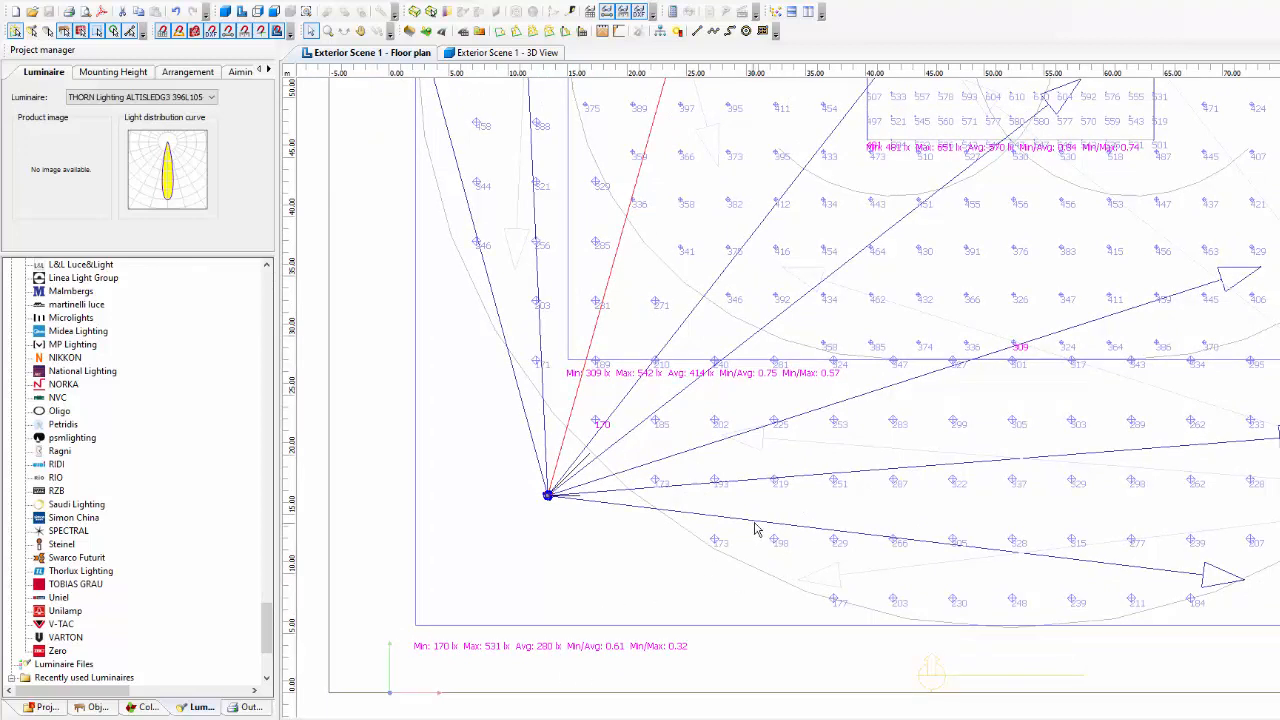
- Try the 396L 1050mA WB Optic and NB Optic luminaires on the outermost floodlight pair, and return to the MB Optic
{"action": "left_click", "coordinate": [135, 98]}
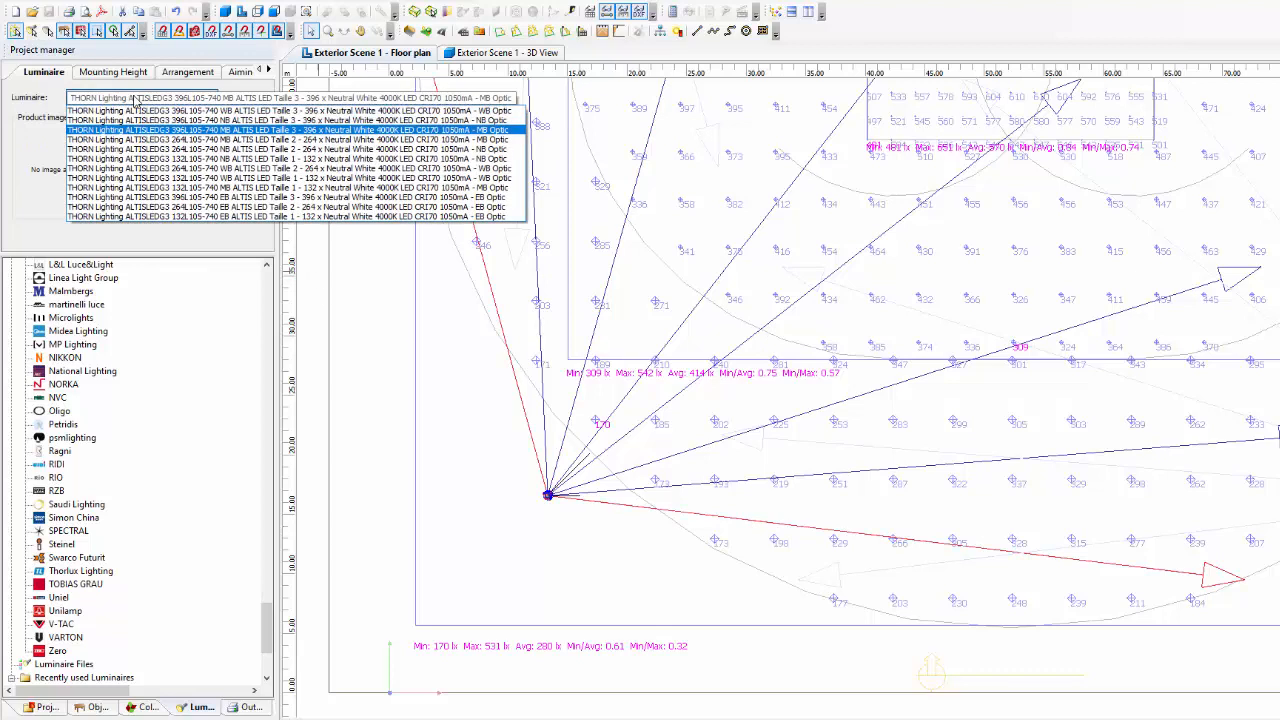
{"action": "left_click", "coordinate": [134, 110]}
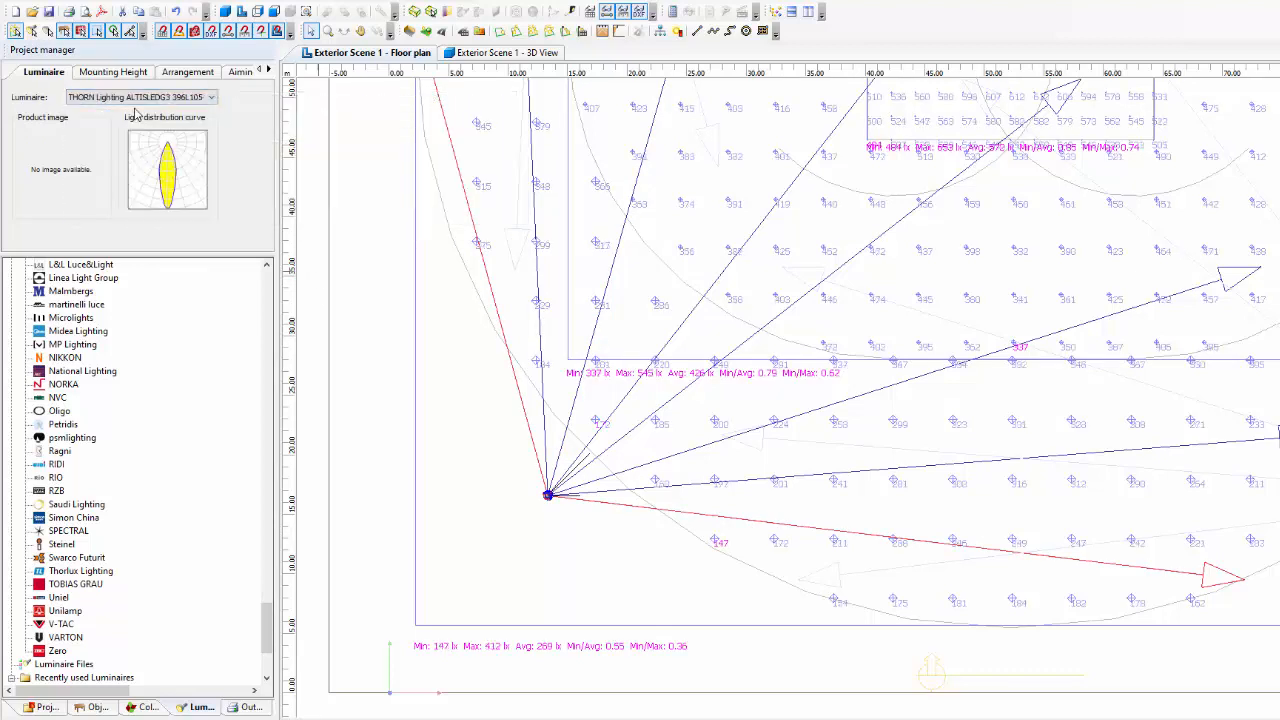
{"action": "left_click", "coordinate": [138, 97]}
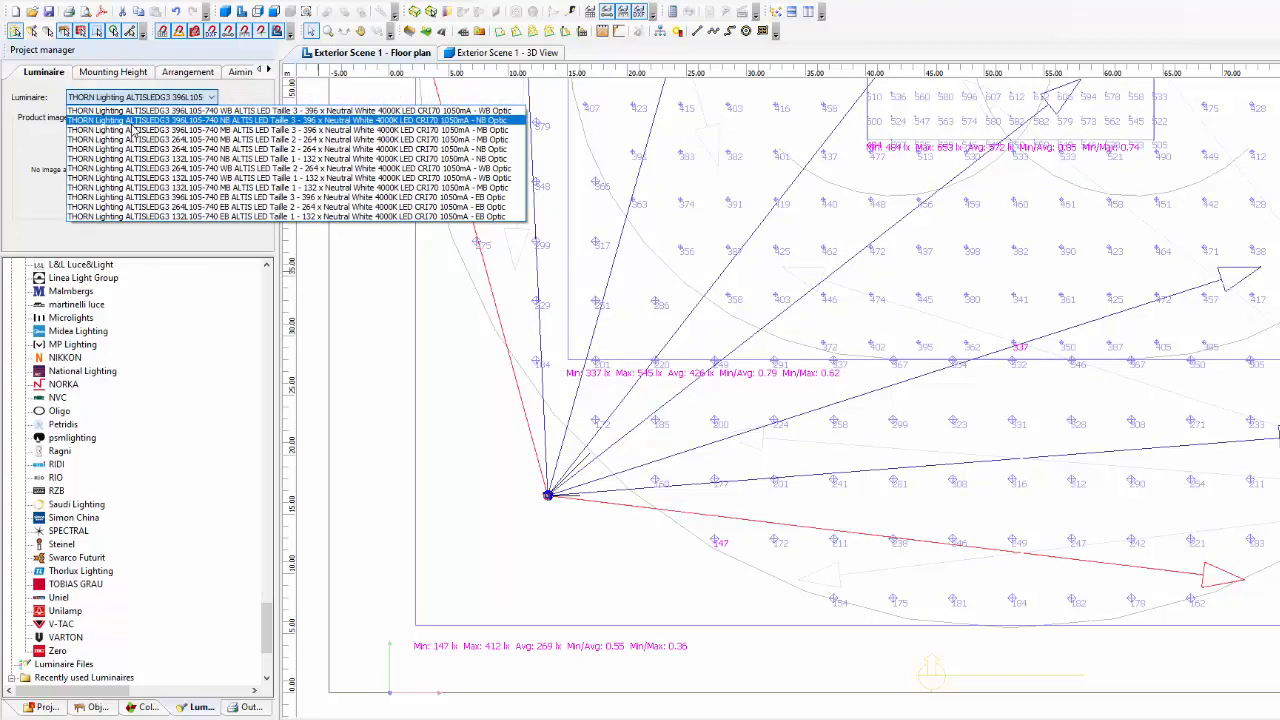
{"action": "left_click", "coordinate": [132, 130]}
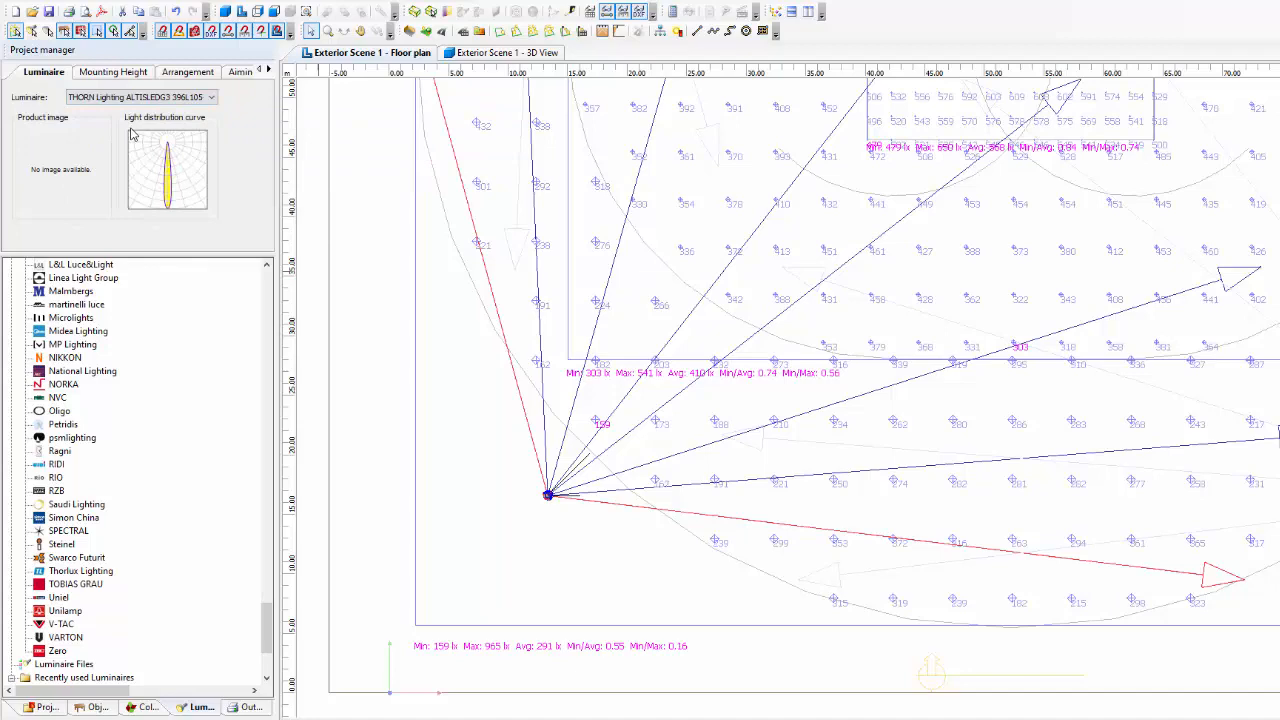
{"action": "scroll", "coordinate": [620, 290], "scroll_direction": "down", "scroll_amount": 1}
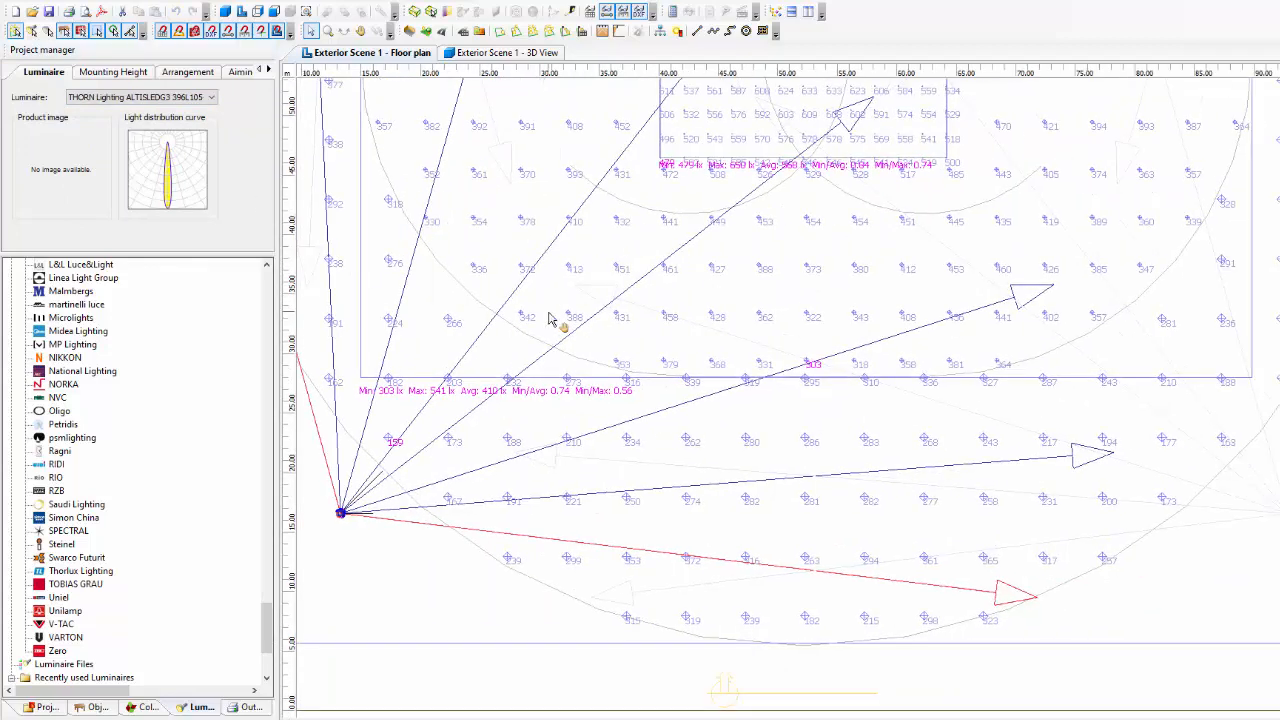
{"action": "scroll", "coordinate": [651, 286], "scroll_direction": "up", "scroll_amount": 1}
{"action": "left_click", "coordinate": [128, 98]}
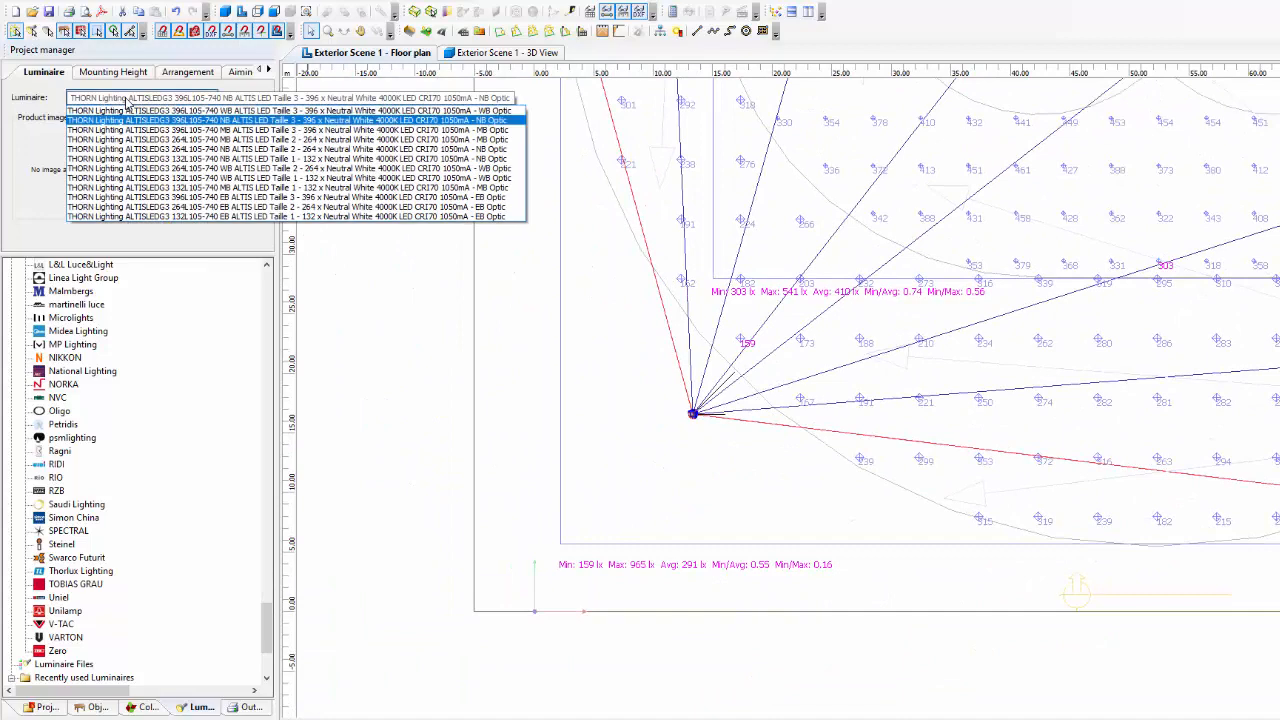
{"action": "left_click", "coordinate": [130, 128]}
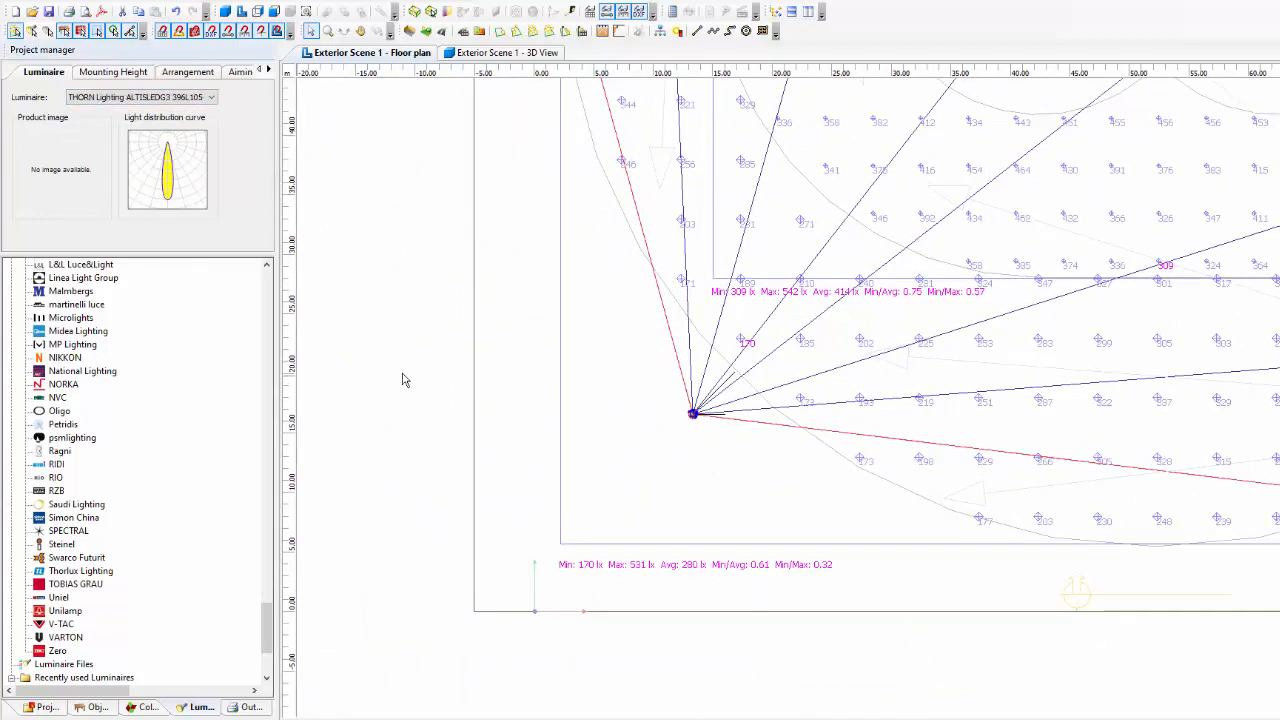
{"action": "middle_click_drag", "start_coordinate": [438, 337], "coordinate": [420, 357]}
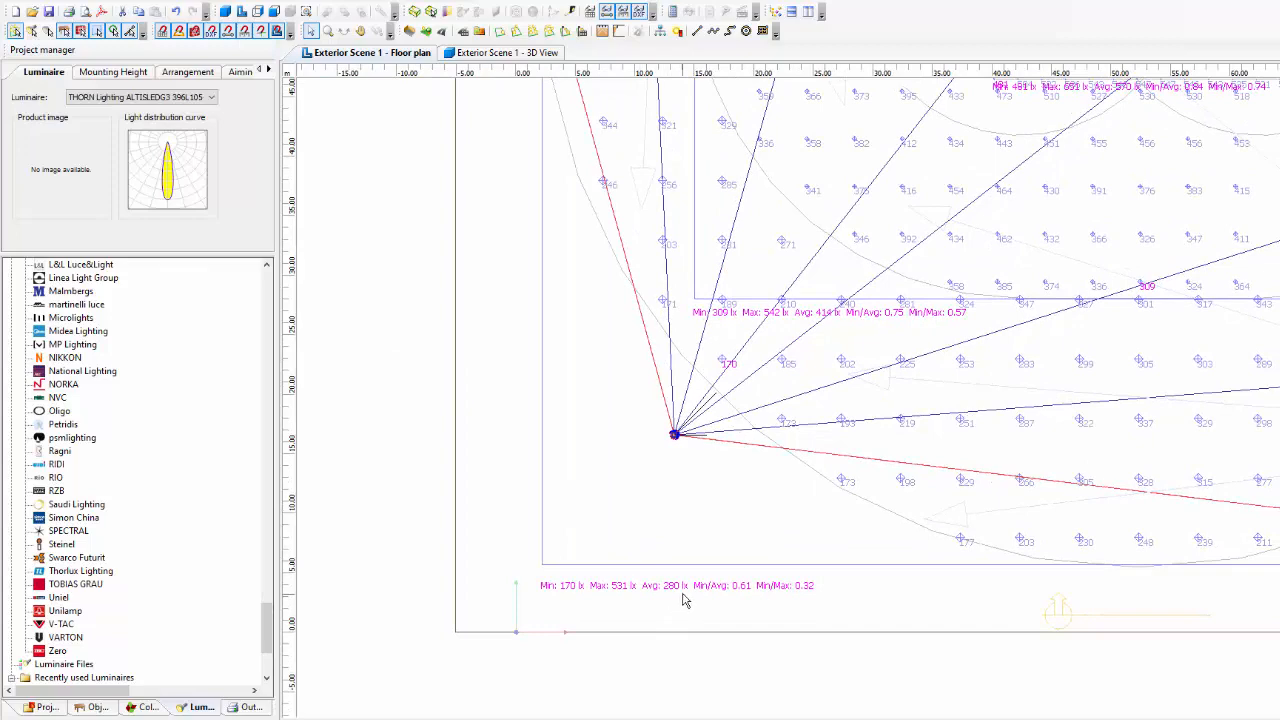
- Try aiming the second-lowest floodlight slightly farther along the field in X, and undo the change
{"action": "middle_click_drag", "start_coordinate": [706, 483], "coordinate": [630, 536]}
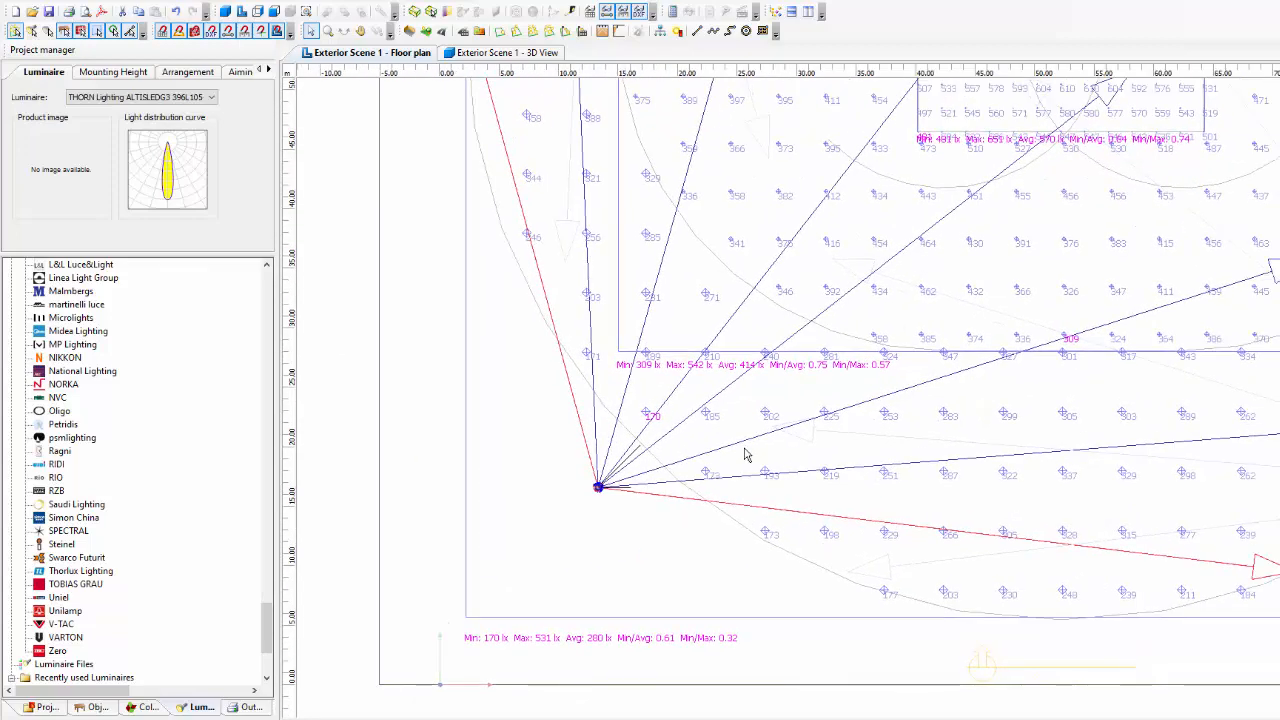
{"action": "middle_click_drag", "start_coordinate": [745, 455], "coordinate": [655, 487]}
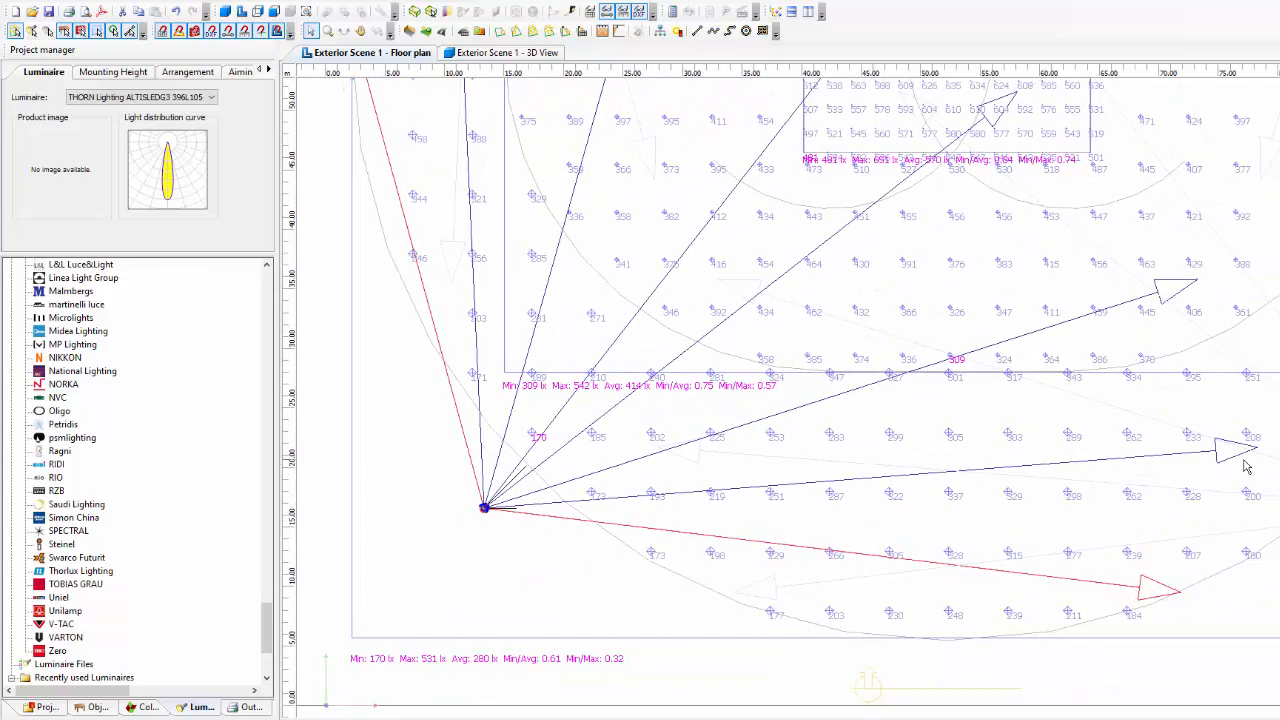
{"action": "left_click_drag", "start_coordinate": [1264, 454], "coordinate": [1279, 450]}
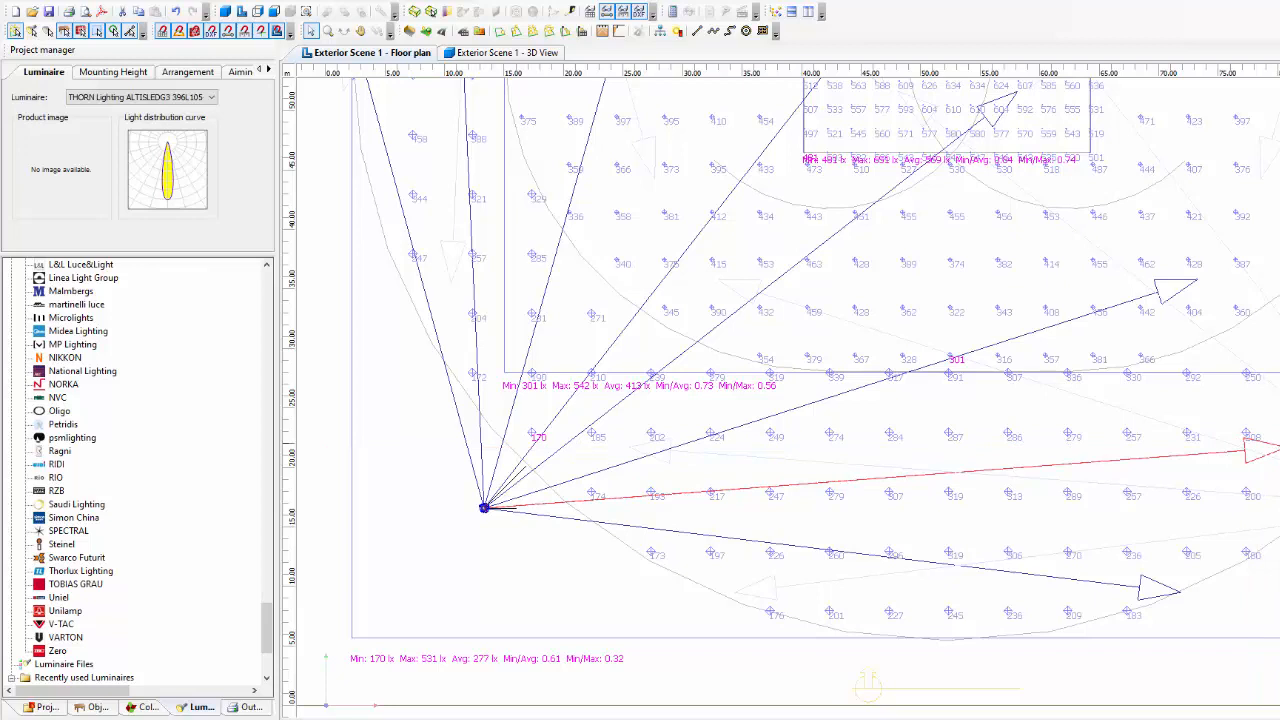
{"action": "left_click", "coordinate": [176, 12]}
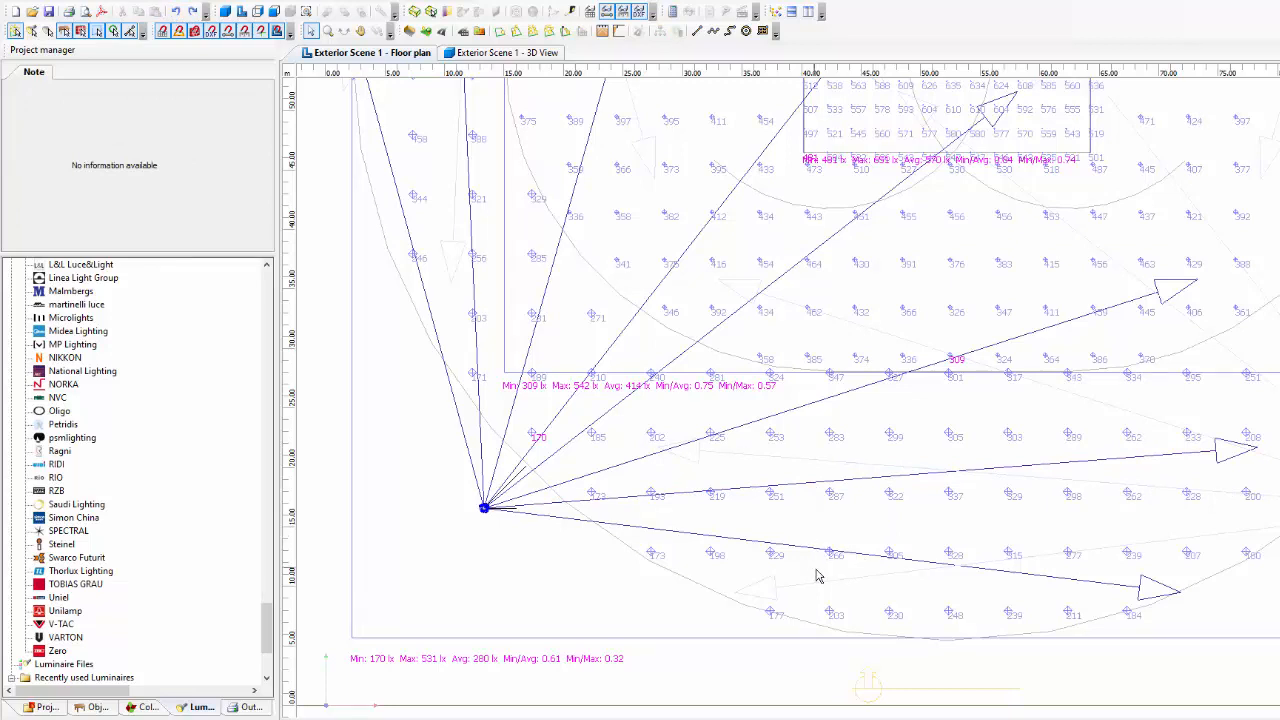
- Re-aim the lowest floodlight at about X 71 m, Y 11 m and check the outfield illuminance
{"action": "left_click", "coordinate": [1170, 592]}
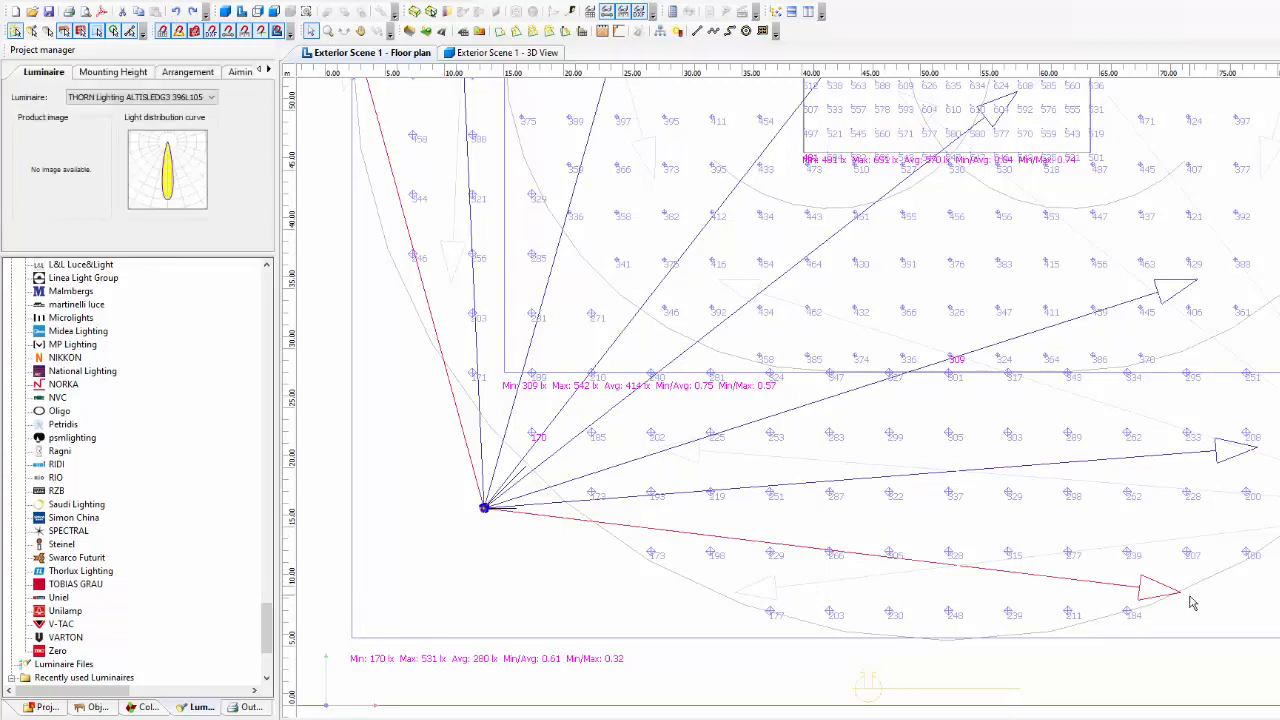
{"action": "mouse_move", "coordinate": [1180, 591]}
{"action": "left_mouse_down"}
{"action": "mouse_move", "coordinate": [1194, 597]}
{"action": "mouse_move", "coordinate": [1200, 563]}
{"action": "mouse_move", "coordinate": [1192, 587]}
{"action": "left_mouse_up"}
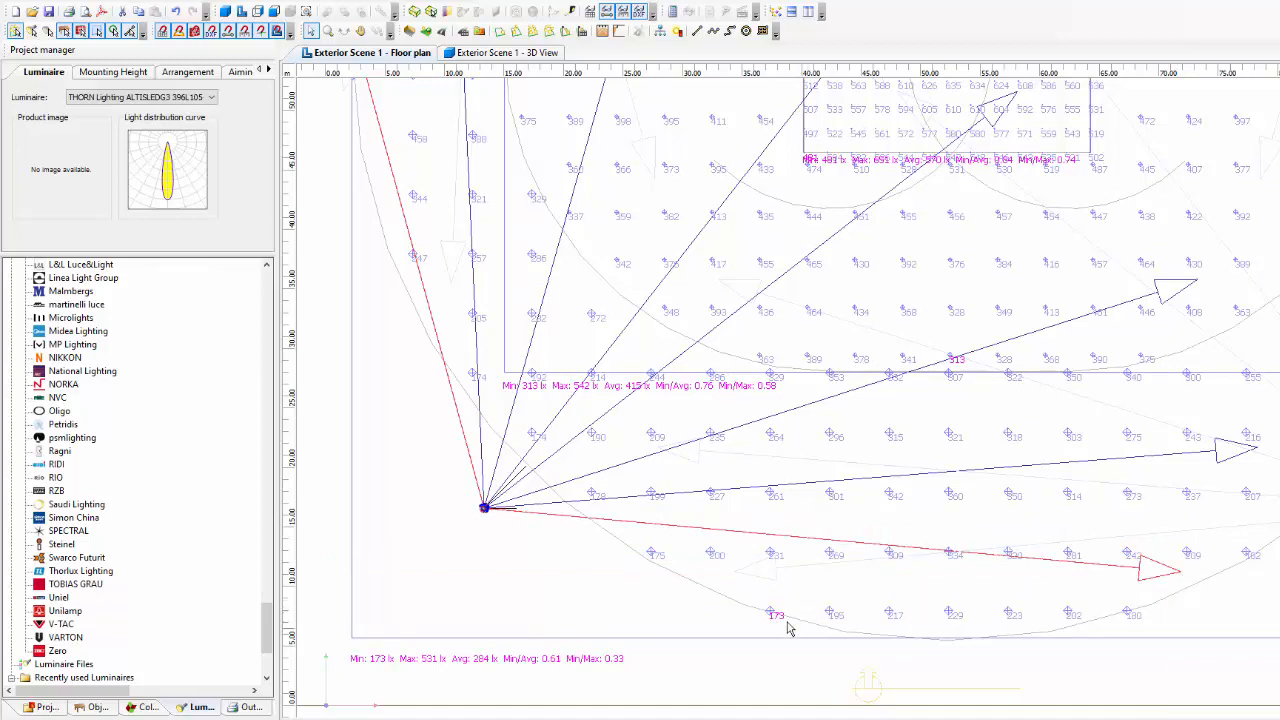
{"action": "middle_click_drag", "start_coordinate": [774, 624], "coordinate": [750, 535]}
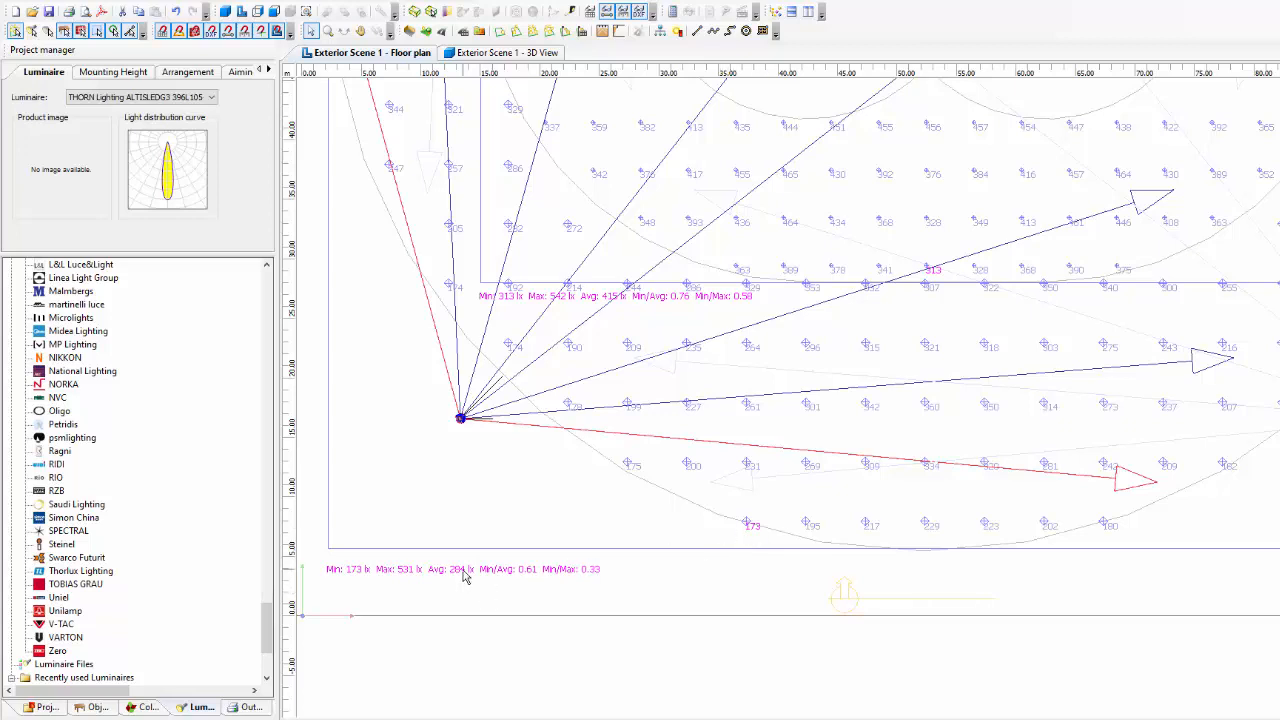
- Re-aim the outermost left-side floodlight at about X 2 m, Y 60 m
{"action": "middle_click_drag", "start_coordinate": [507, 328], "coordinate": [654, 428]}
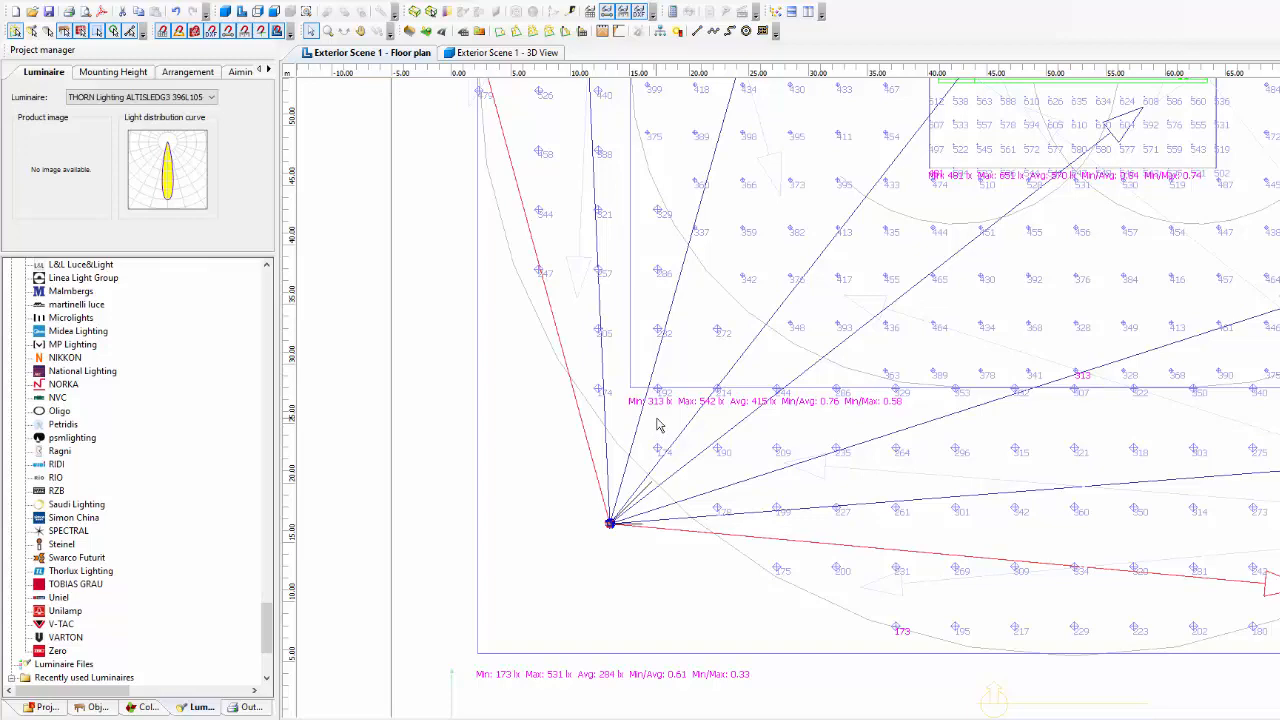
{"action": "middle_click_drag", "start_coordinate": [666, 287], "coordinate": [684, 451]}
{"action": "middle_click_drag", "start_coordinate": [642, 258], "coordinate": [672, 412]}
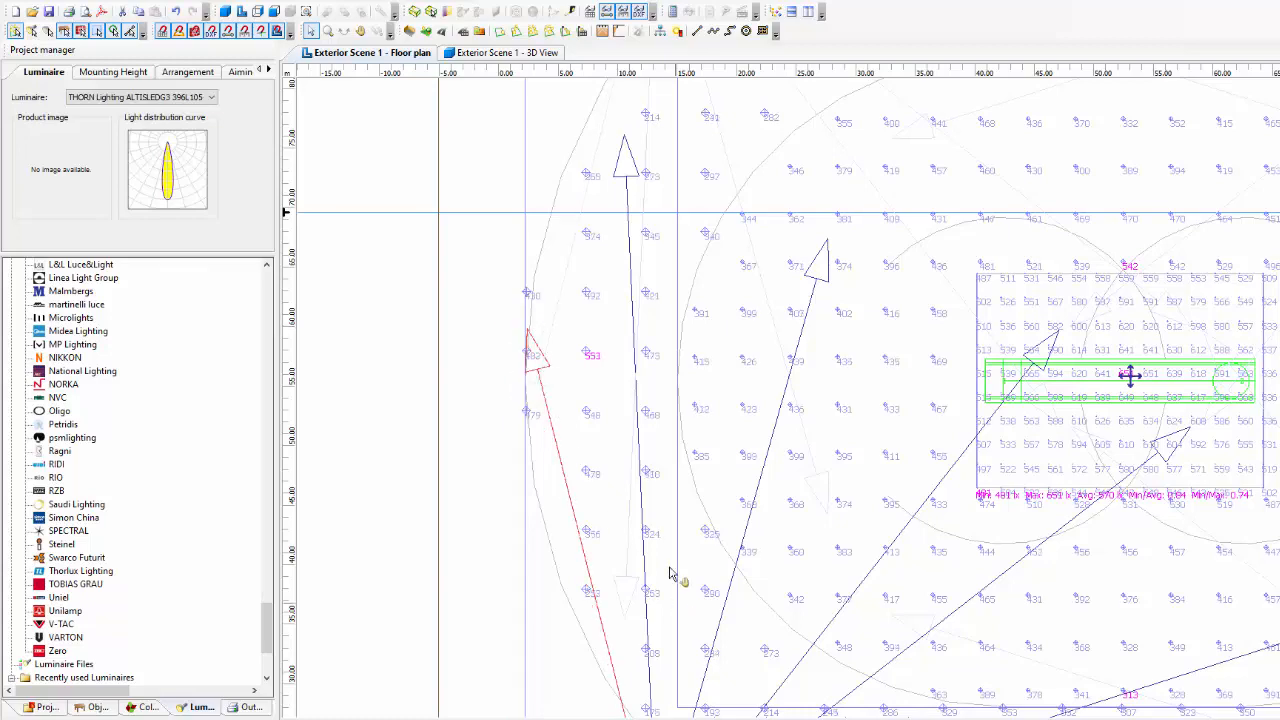
{"action": "middle_click_drag", "start_coordinate": [677, 580], "coordinate": [622, 410]}
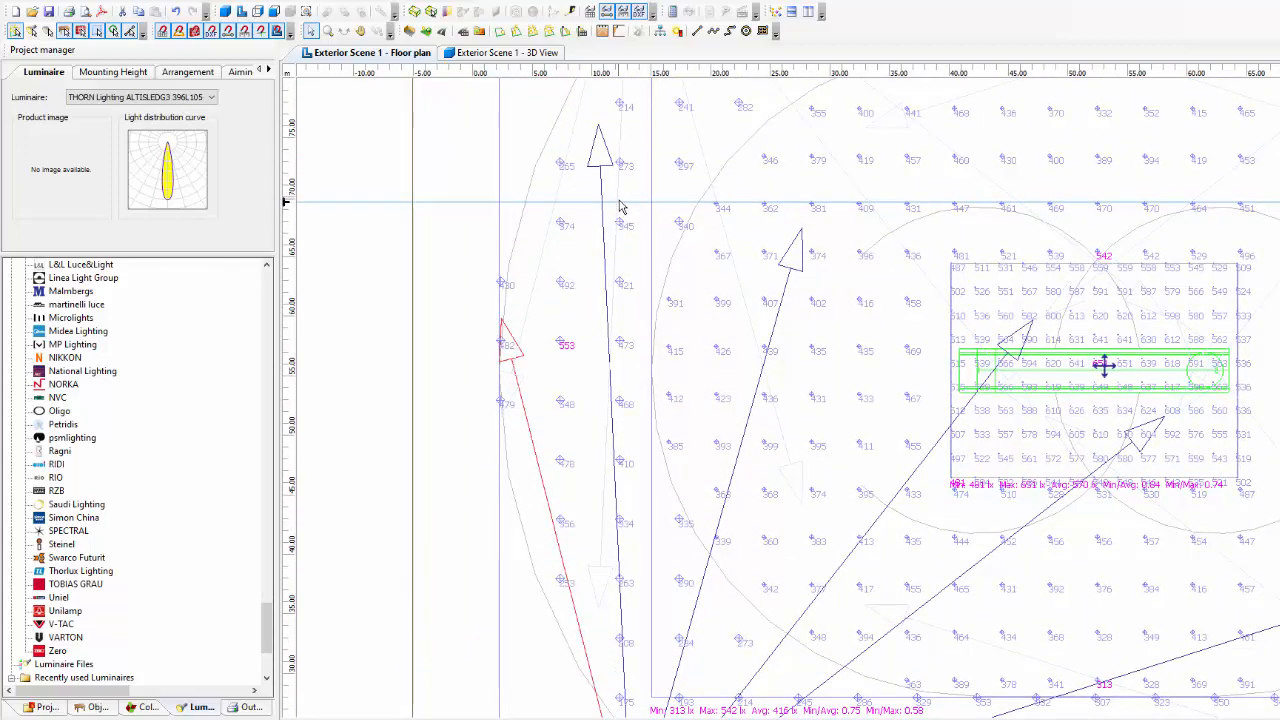
- Nudge the upward-aimed second floodlight slightly toward the infield, to about X 11 m, and check the outfield minimum and uniformity
{"action": "scroll", "coordinate": [616, 208], "scroll_direction": "up", "scroll_amount": 2}
{"action": "mouse_move", "coordinate": [614, 190]}
{"action": "left_mouse_down"}
{"action": "mouse_move", "coordinate": [626, 201]}
{"action": "mouse_move", "coordinate": [612, 188]}
{"action": "left_mouse_up"}
{"action": "middle_click_drag", "start_coordinate": [676, 434], "coordinate": [683, 109]}
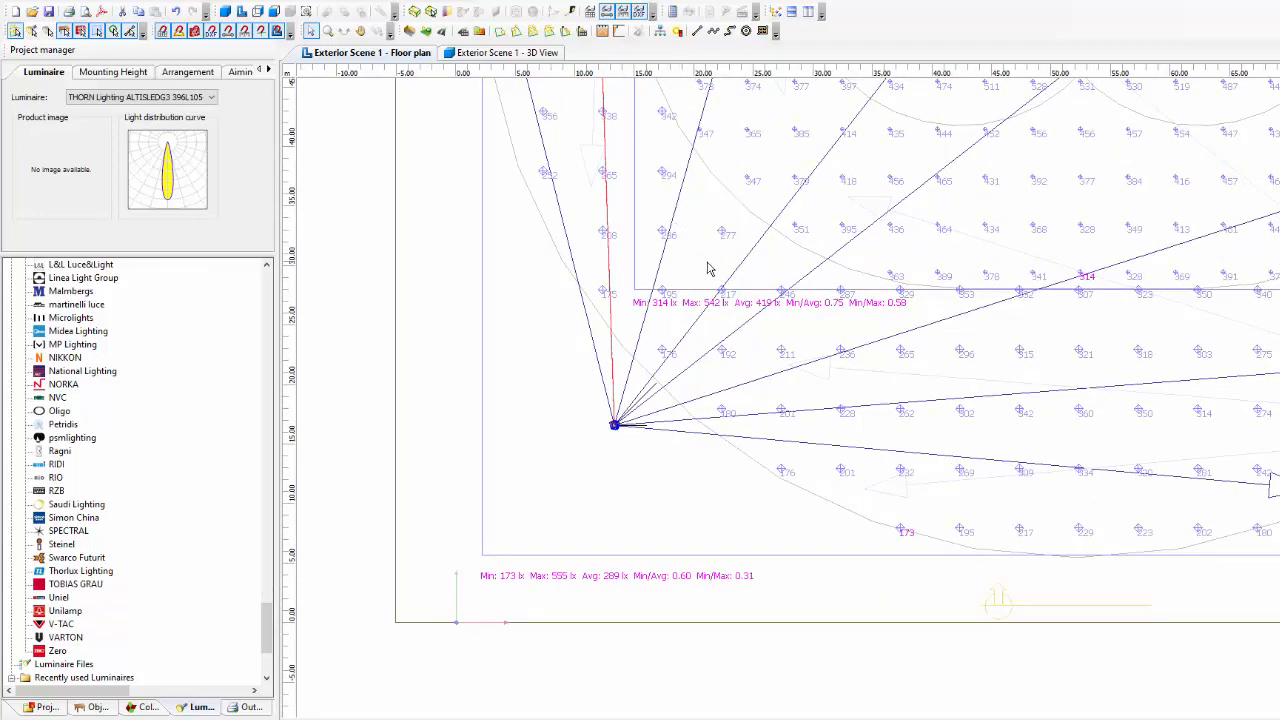
{"action": "middle_click_drag", "start_coordinate": [702, 222], "coordinate": [698, 250]}
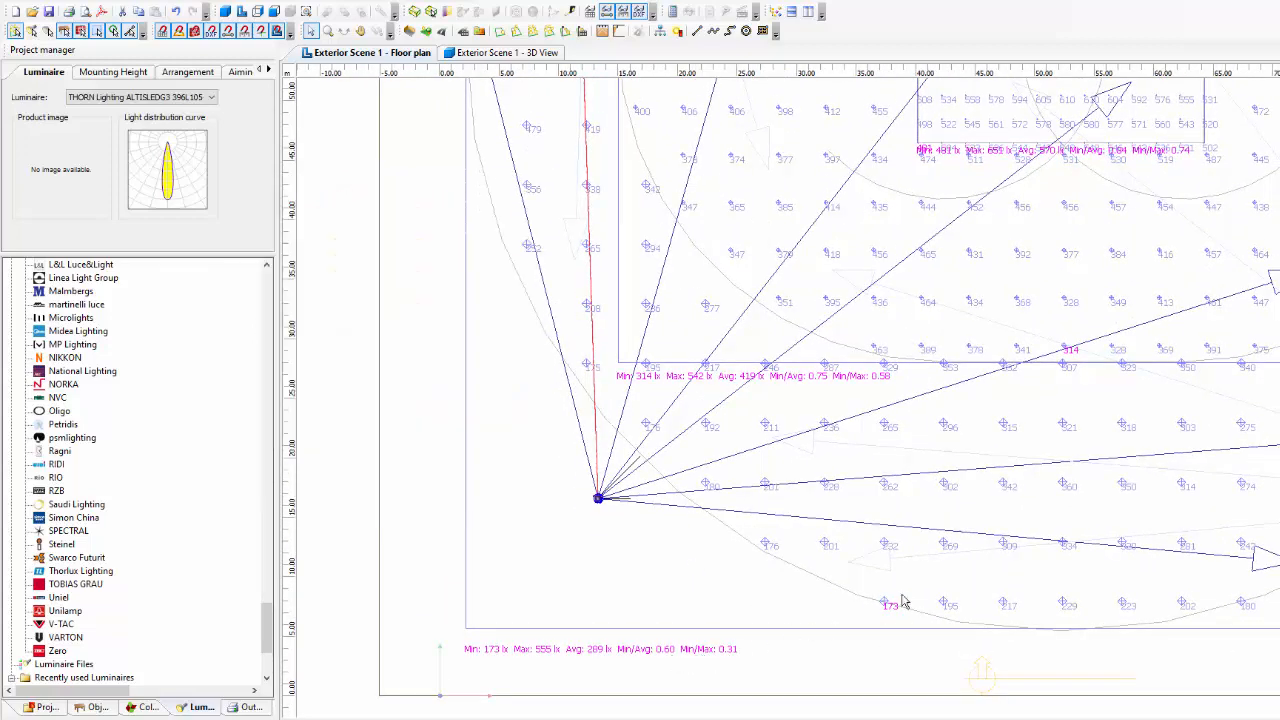
{"action": "middle_click_drag", "start_coordinate": [902, 600], "coordinate": [835, 644]}
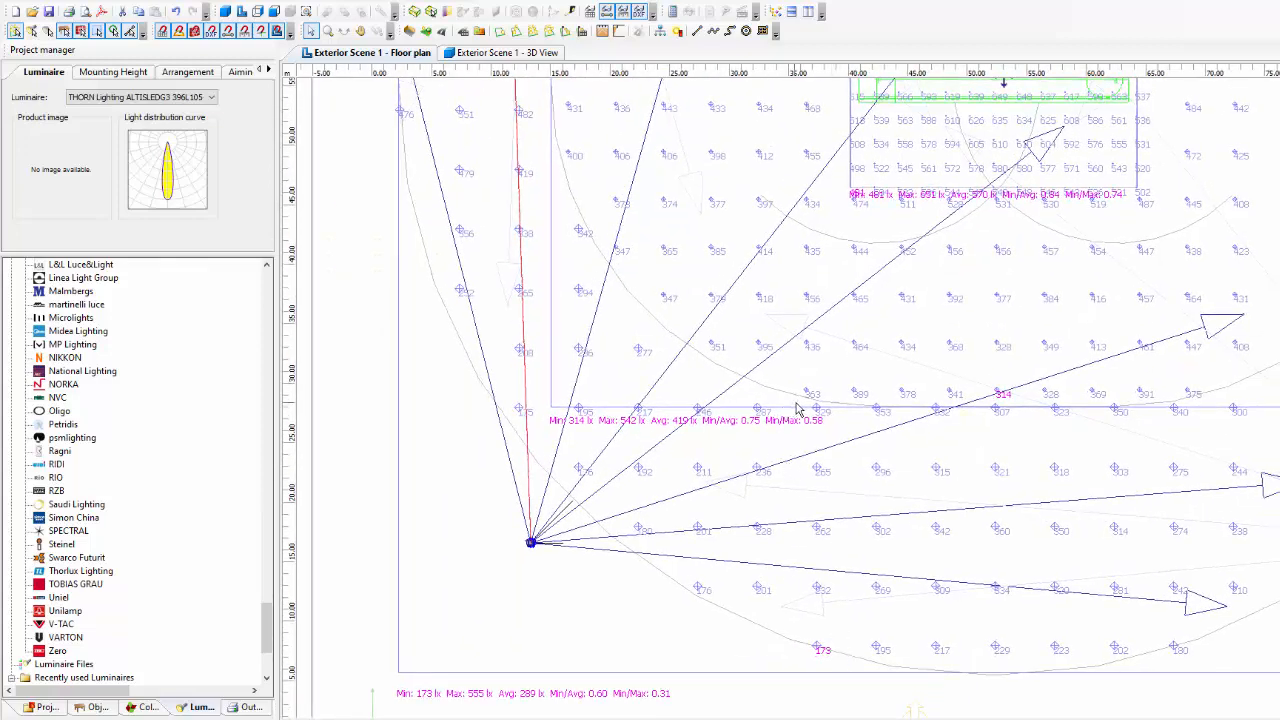
- Review the pitch and infield results and fine-tune the lowest floodlight's aim to about X 71 m, Y 10.7 m
{"action": "middle_click_drag", "start_coordinate": [845, 398], "coordinate": [754, 479]}
{"action": "scroll", "coordinate": [917, 263], "scroll_direction": "up", "scroll_amount": 2}
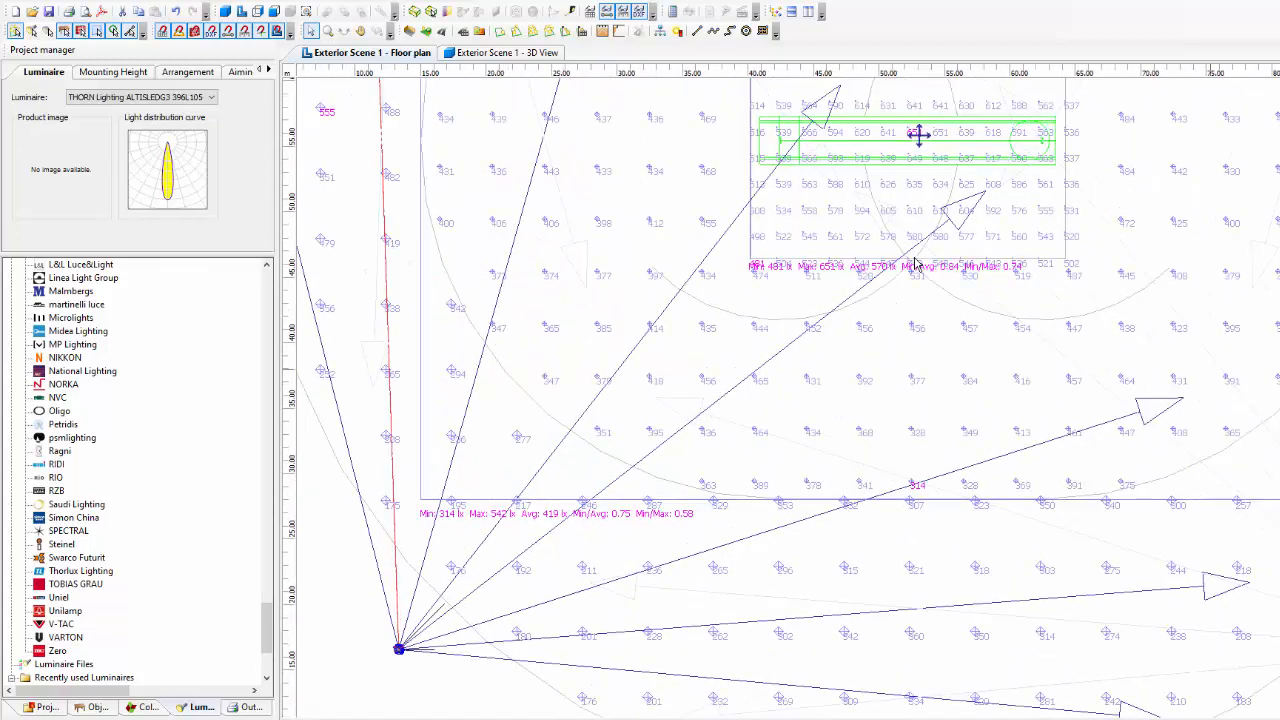
{"action": "scroll", "coordinate": [908, 264], "scroll_direction": "up", "scroll_amount": 1}
{"action": "scroll", "coordinate": [806, 444], "scroll_direction": "down", "scroll_amount": 3}
{"action": "middle_click_drag", "start_coordinate": [777, 500], "coordinate": [805, 376]}
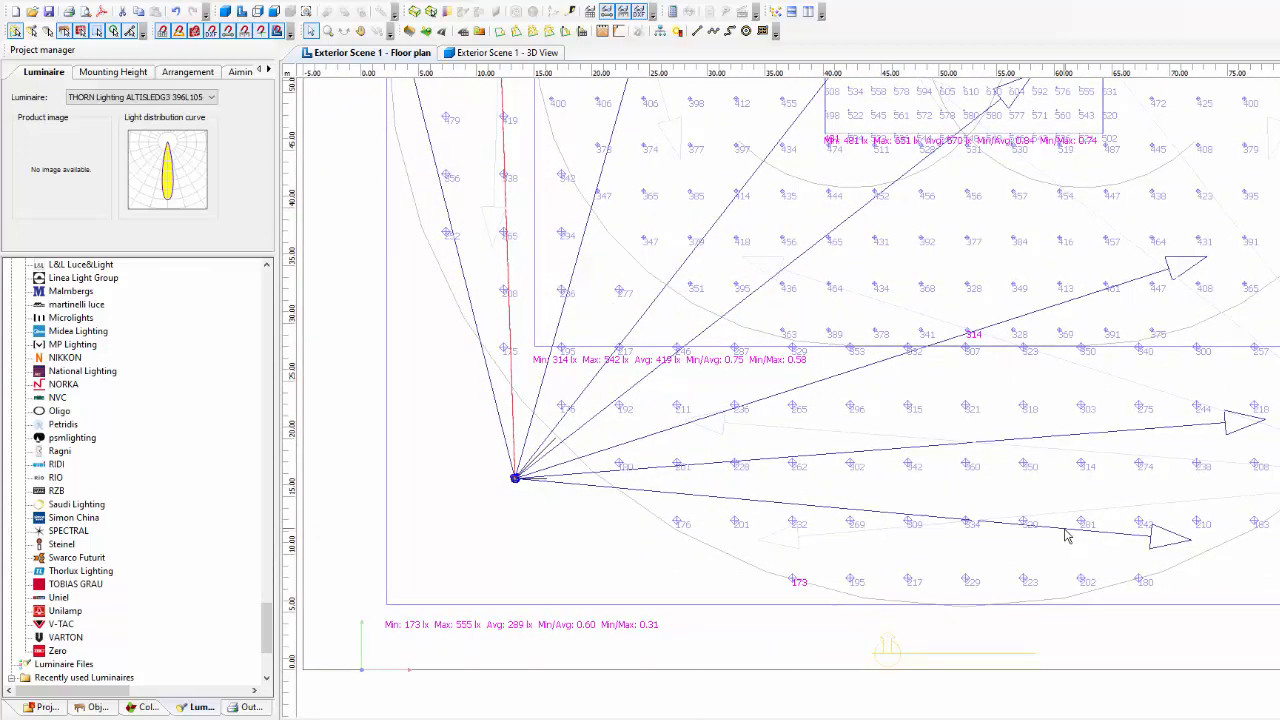
{"action": "mouse_move", "coordinate": [1188, 540]}
{"action": "left_mouse_down"}
{"action": "mouse_move", "coordinate": [1194, 565]}
{"action": "mouse_move", "coordinate": [1178, 573]}
{"action": "mouse_move", "coordinate": [1197, 546]}
{"action": "mouse_move", "coordinate": [1200, 560]}
{"action": "left_mouse_up"}
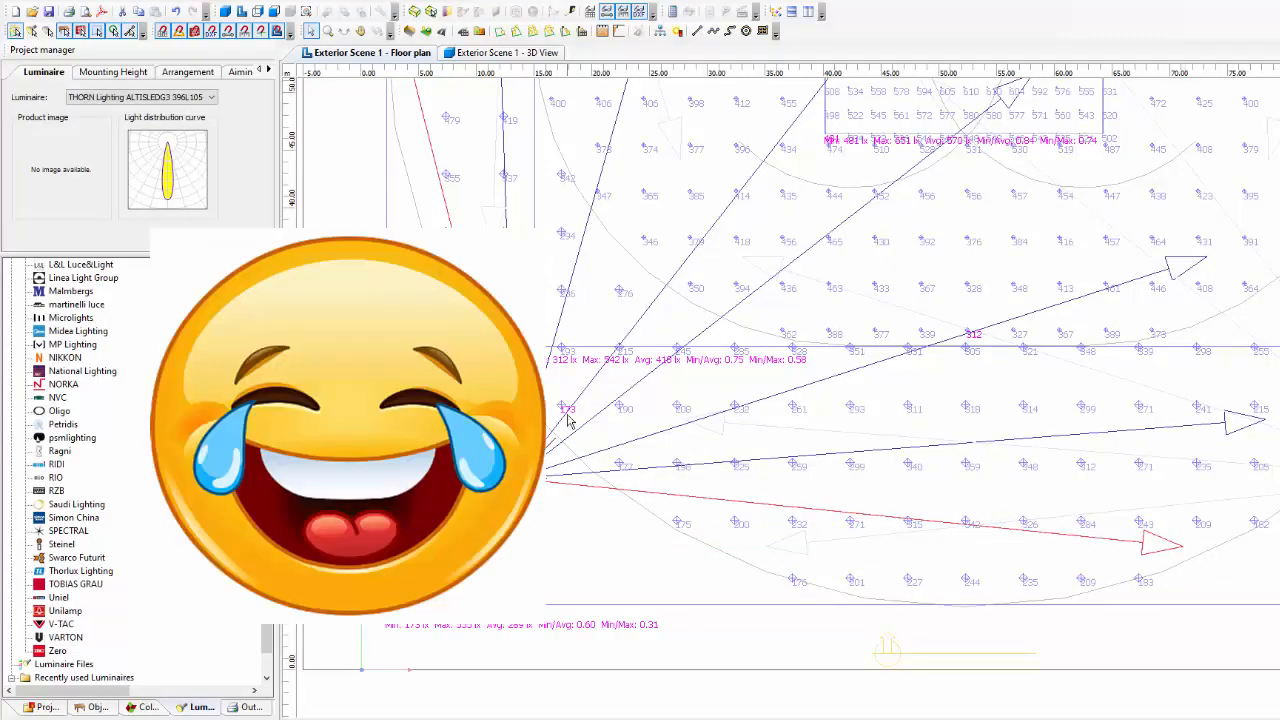
{"action": "scroll", "coordinate": [603, 371], "scroll_direction": "down", "scroll_amount": 3}
{"action": "scroll", "coordinate": [731, 430], "scroll_direction": "up", "scroll_amount": 4}
{"action": "scroll", "coordinate": [573, 472], "scroll_direction": "up", "scroll_amount": 1}
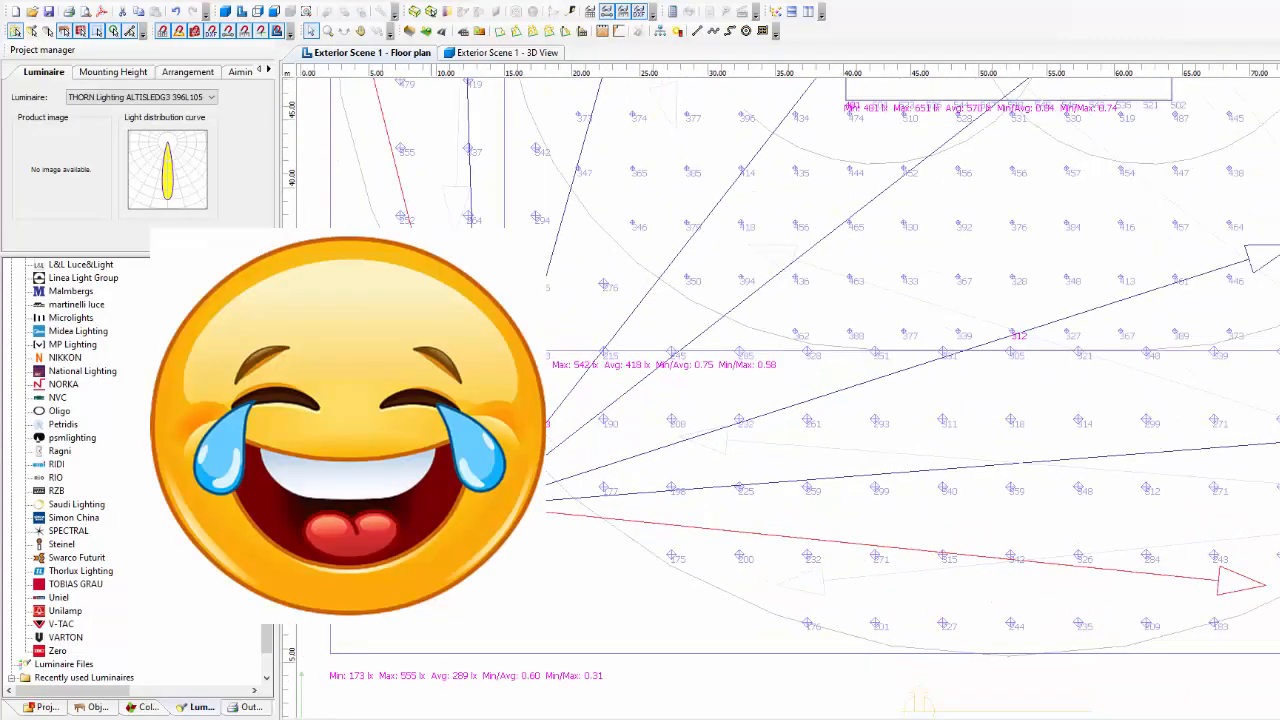
- Try aiming the lower pitch floodlight farther down and outward, at about X 61 m, Y 47 m
{"action": "middle_click_drag", "start_coordinate": [1019, 110], "coordinate": [939, 73]}
{"action": "scroll", "coordinate": [1126, 397], "scroll_direction": "down", "scroll_amount": 1}
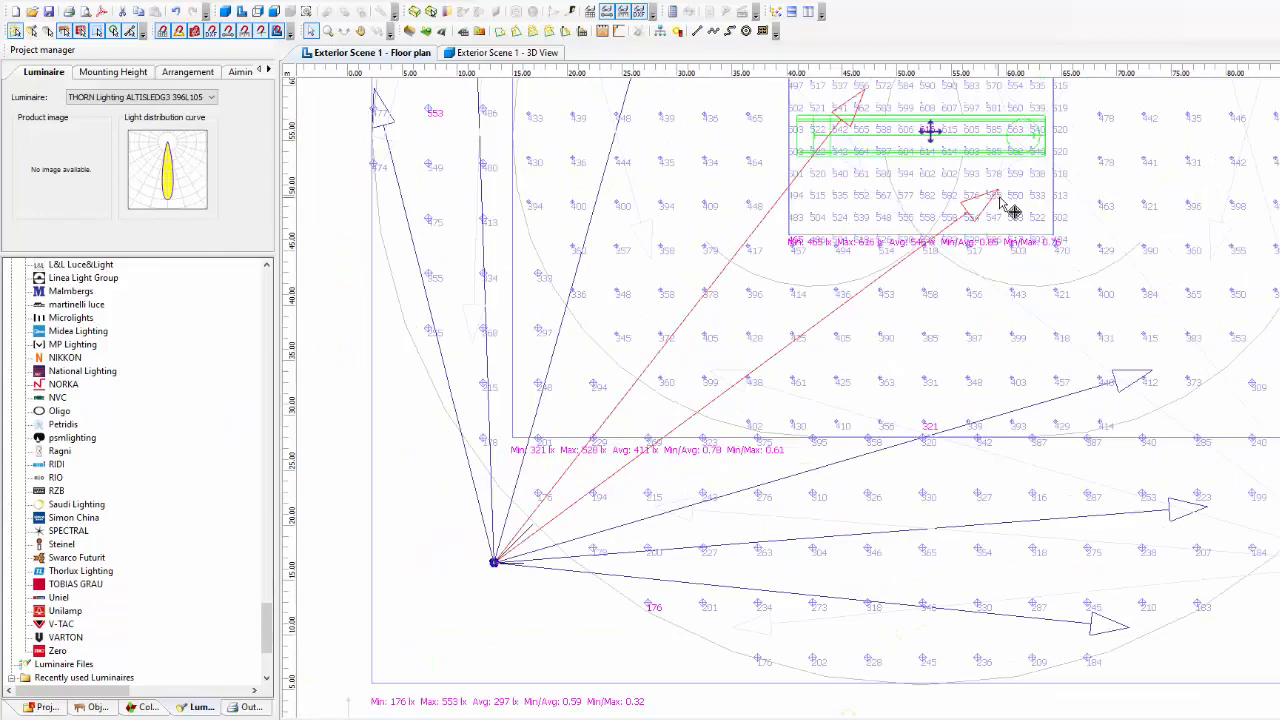
{"action": "left_click_drag", "start_coordinate": [1015, 204], "coordinate": [1023, 212]}
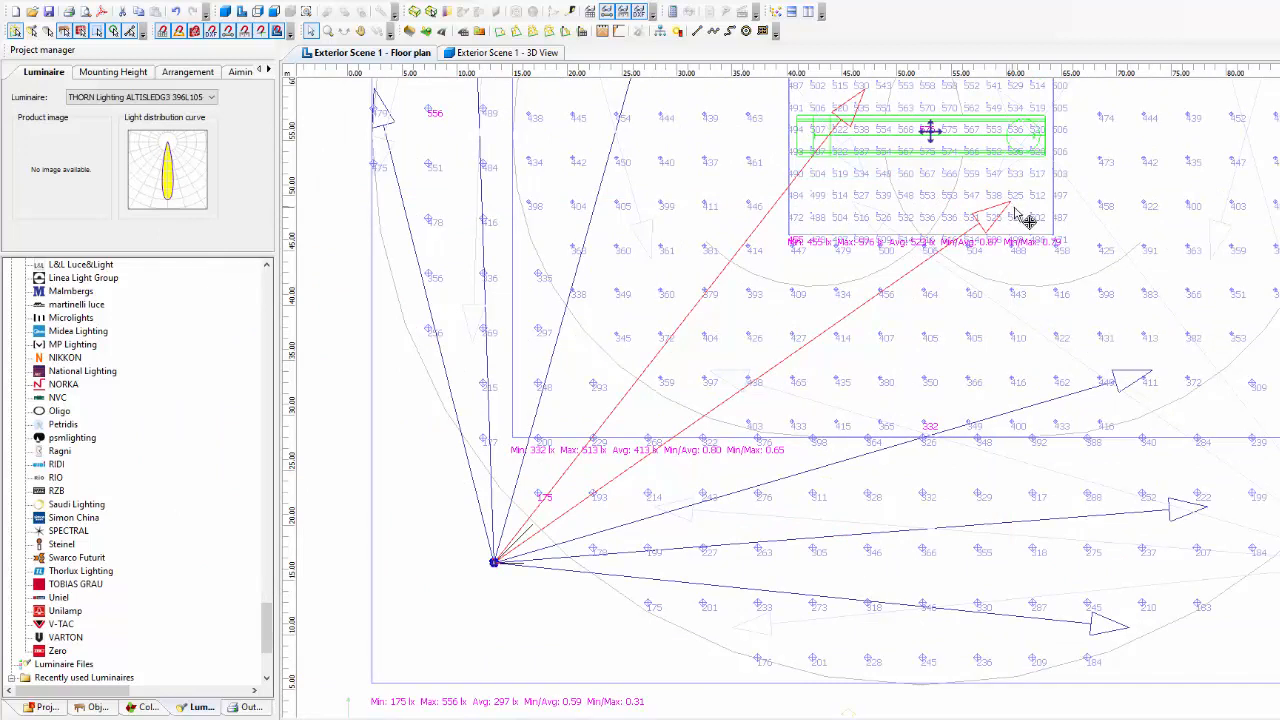
{"action": "left_click_drag", "start_coordinate": [1025, 218], "coordinate": [1037, 232]}
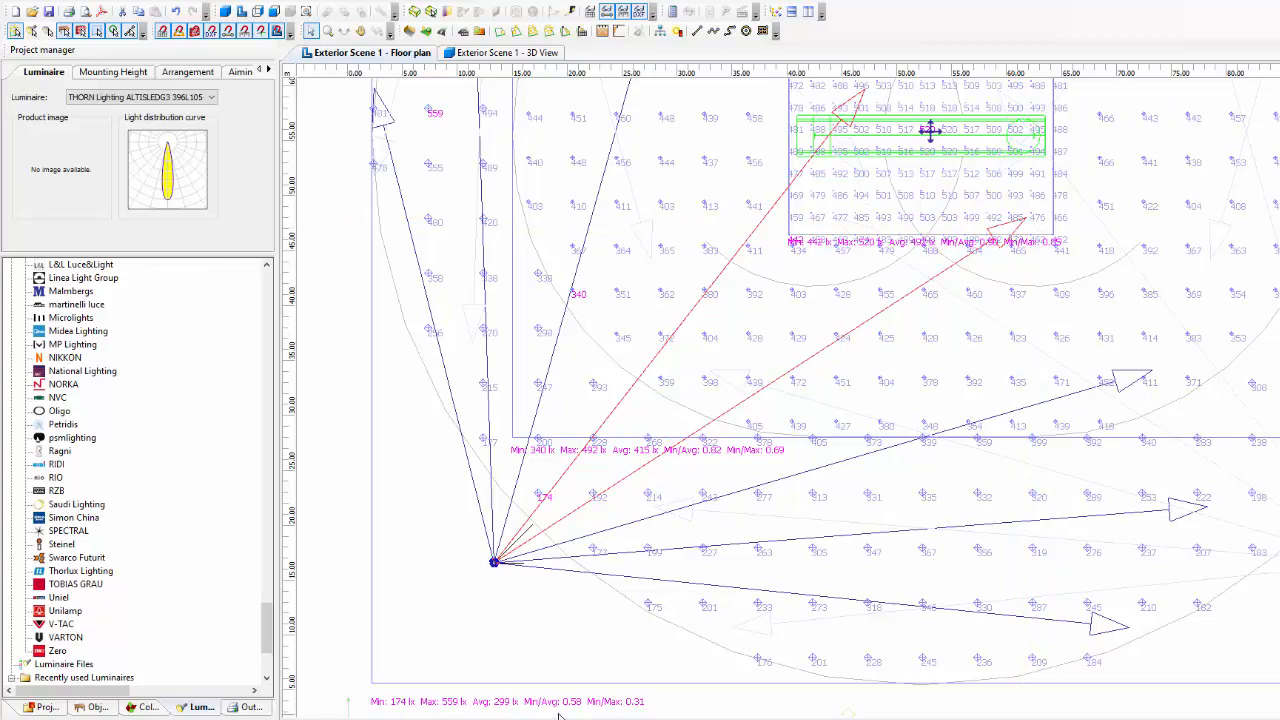
- Try aiming the upper pitch floodlight closer to the pitch's near end, at about X 44 m, Y 59 m
{"action": "scroll", "coordinate": [767, 455], "scroll_direction": "up", "scroll_amount": 2}
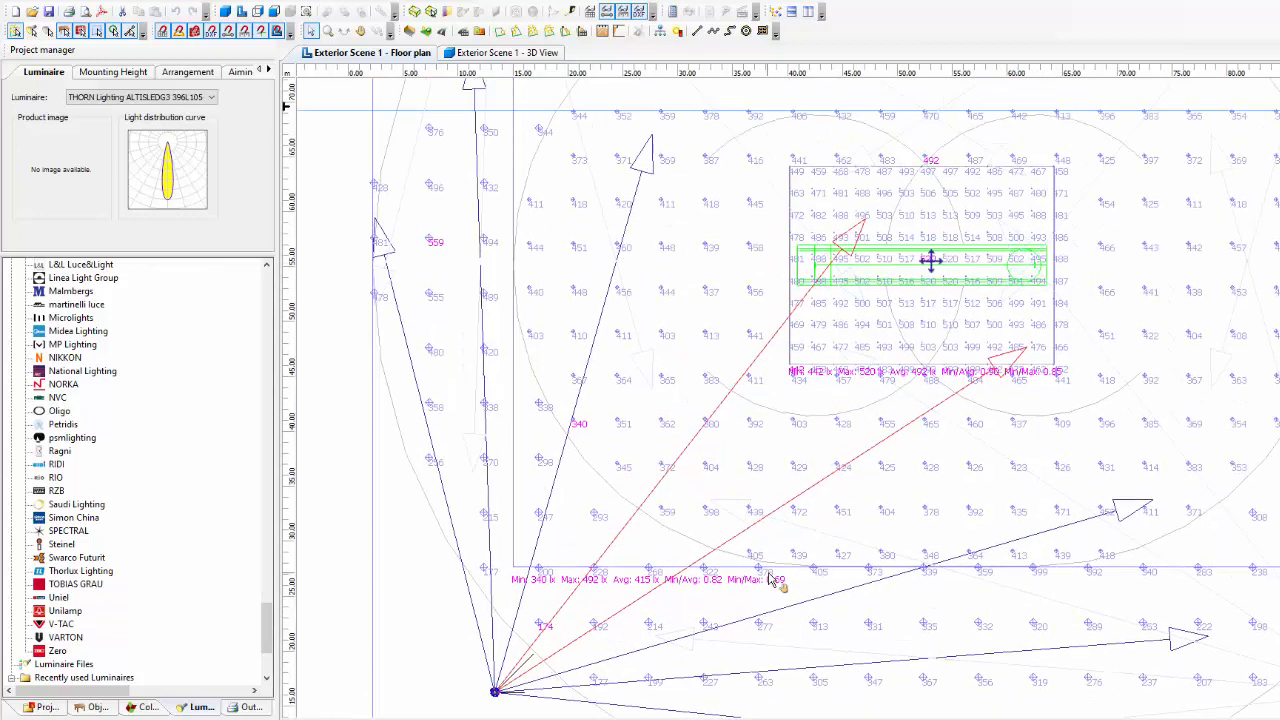
{"action": "left_click_drag", "start_coordinate": [868, 226], "coordinate": [834, 229]}
{"action": "scroll", "coordinate": [948, 392], "scroll_direction": "up", "scroll_amount": 1}
{"action": "scroll", "coordinate": [948, 392], "scroll_direction": "up", "scroll_amount": 1}
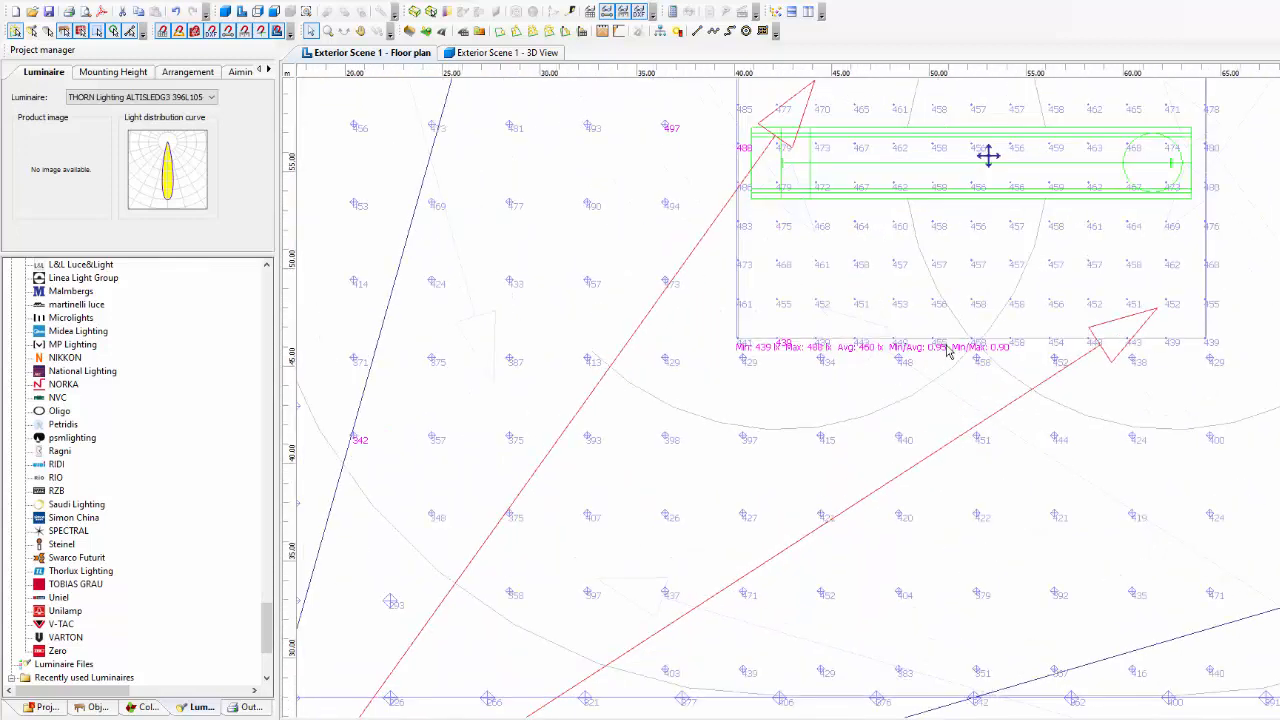
- Re-aim the two pitch floodlights inward, at about X 45.5 m, Y 58.7 m and X 59.4 m, Y 48.4 m
{"action": "scroll", "coordinate": [900, 355], "scroll_direction": "up", "scroll_amount": 1}
{"action": "middle_click_drag", "start_coordinate": [864, 346], "coordinate": [823, 460]}
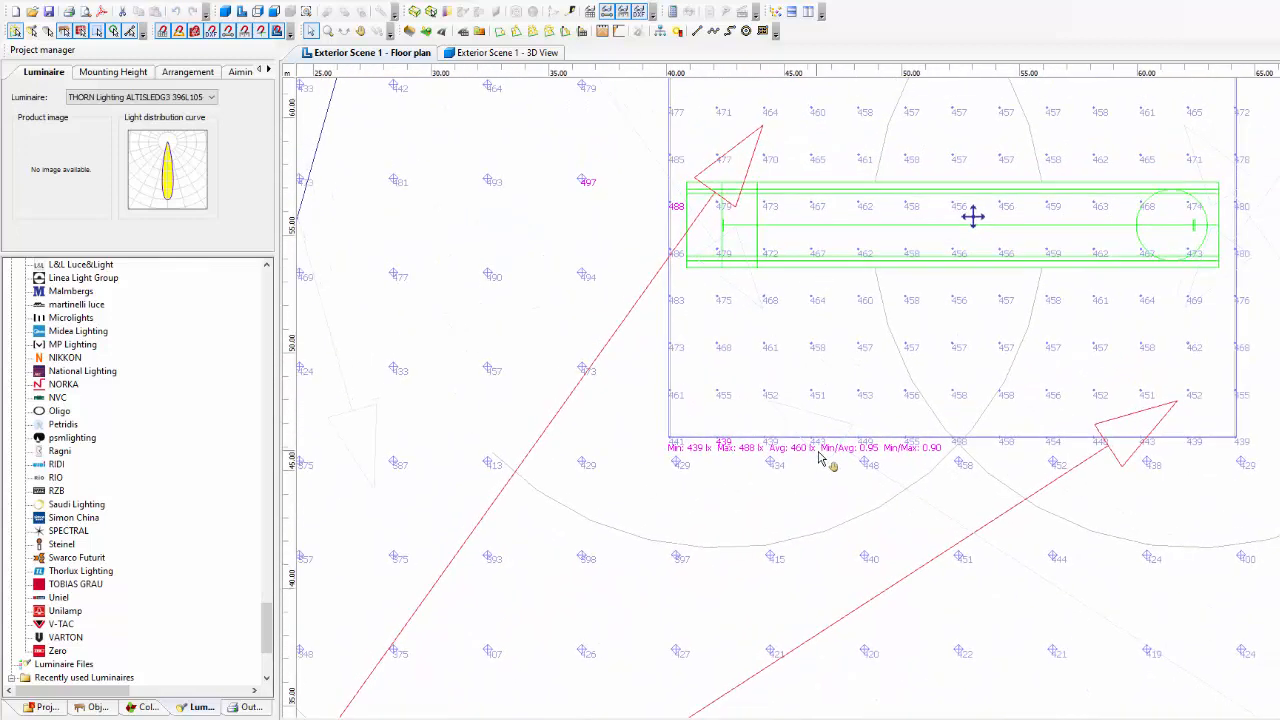
{"action": "left_click_drag", "start_coordinate": [771, 134], "coordinate": [810, 147]}
{"action": "left_click_drag", "start_coordinate": [1174, 406], "coordinate": [1133, 381]}
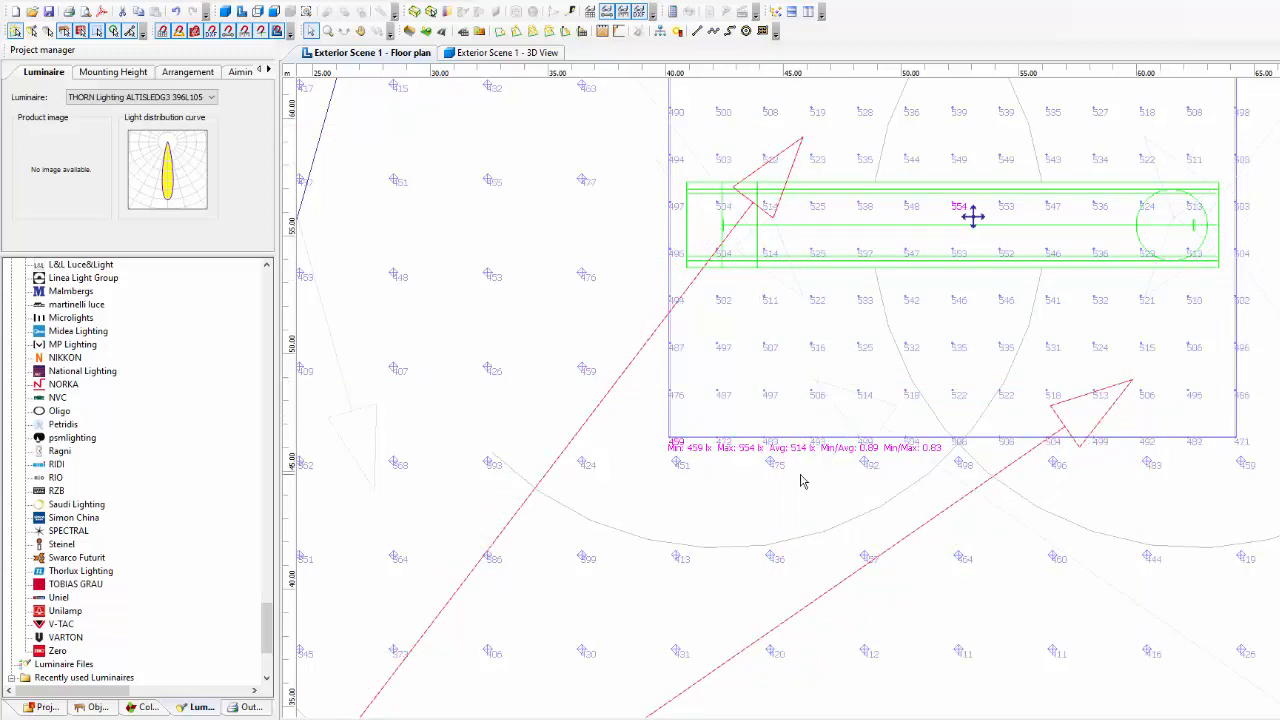
- Examine the illuminance and uniformity results of the pitch, infield and outfield
{"action": "scroll", "coordinate": [870, 463], "scroll_direction": "down", "scroll_amount": 3}
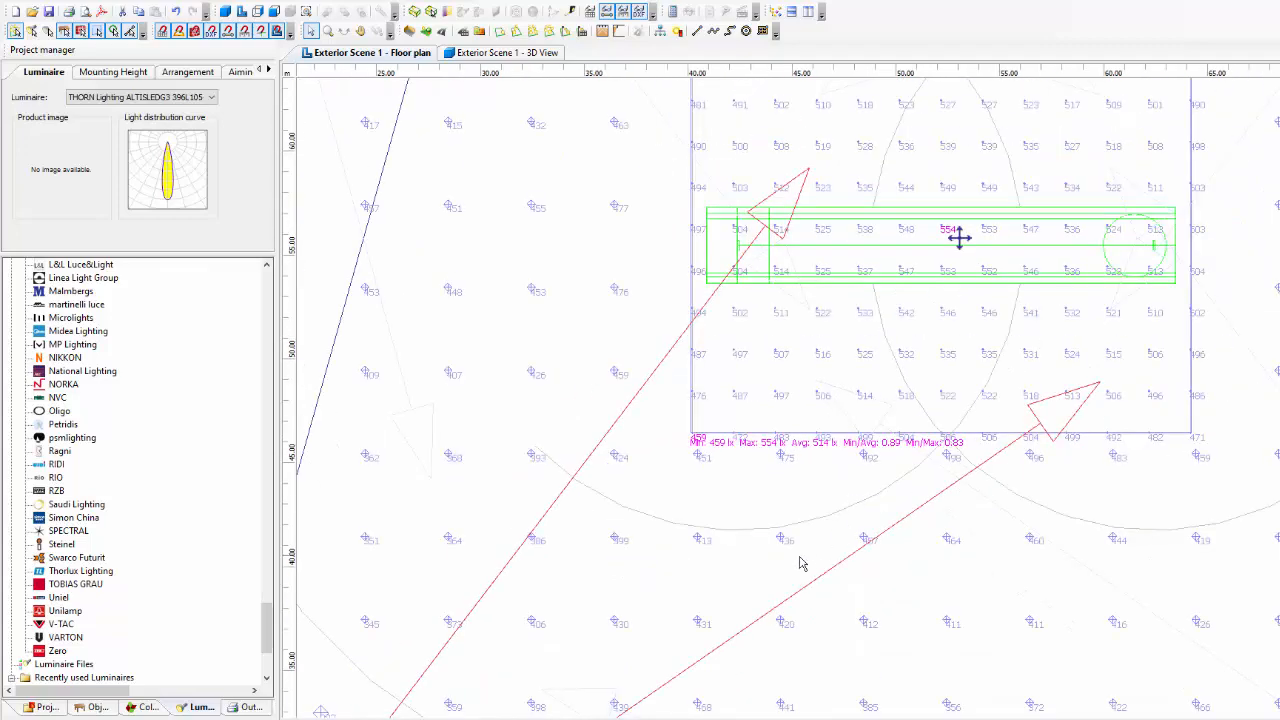
{"action": "scroll", "coordinate": [842, 496], "scroll_direction": "down", "scroll_amount": 1}
{"action": "scroll", "coordinate": [1003, 133], "scroll_direction": "up", "scroll_amount": 3}
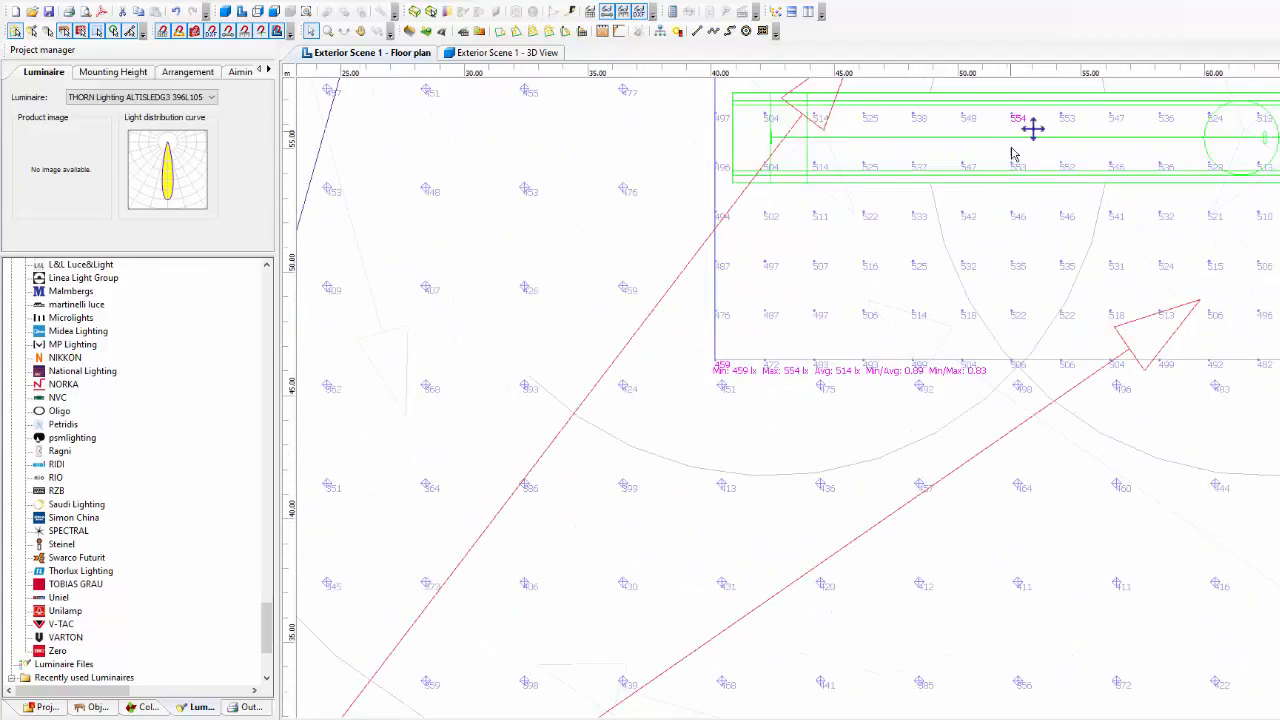
{"action": "middle_click_drag", "start_coordinate": [1025, 145], "coordinate": [948, 280]}
{"action": "scroll", "coordinate": [906, 352], "scroll_direction": "down", "scroll_amount": 3}
{"action": "middle_click_drag", "start_coordinate": [871, 477], "coordinate": [903, 337]}
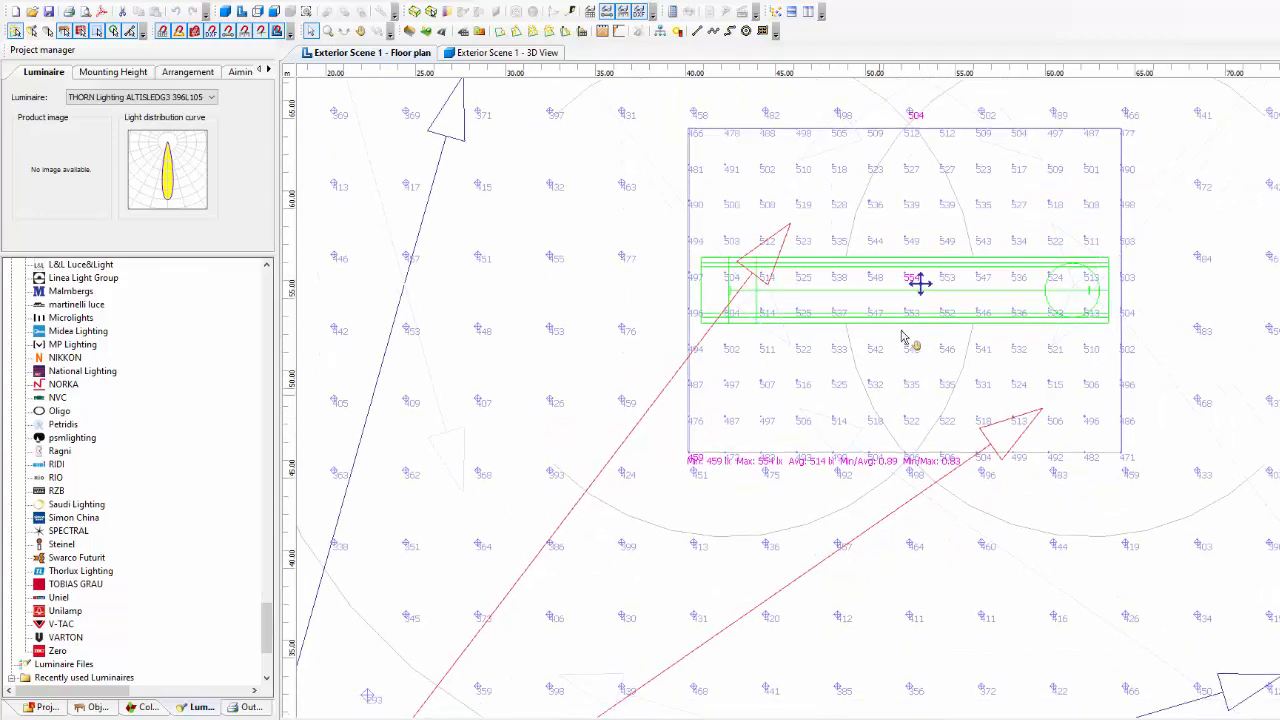
{"action": "middle_click_drag", "start_coordinate": [800, 500], "coordinate": [924, 351]}
{"action": "middle_click_drag", "start_coordinate": [768, 581], "coordinate": [814, 489]}
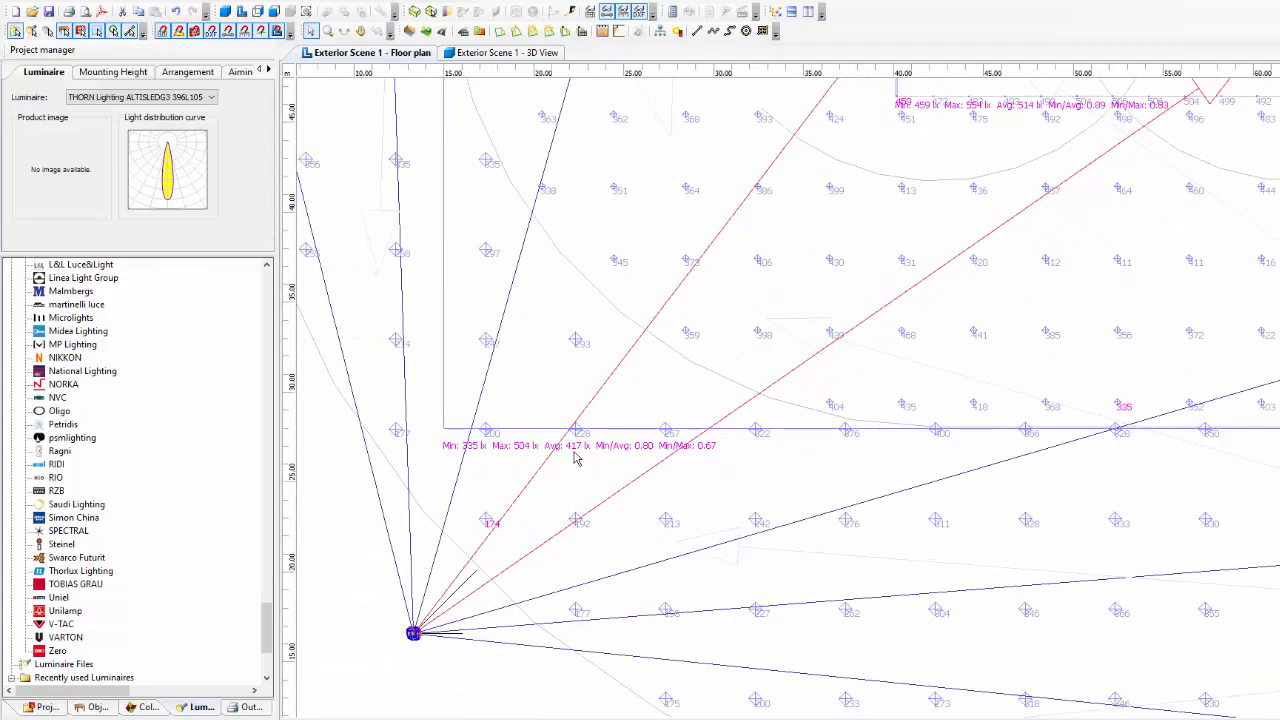
{"action": "scroll", "coordinate": [619, 494], "scroll_direction": "down", "scroll_amount": 1}
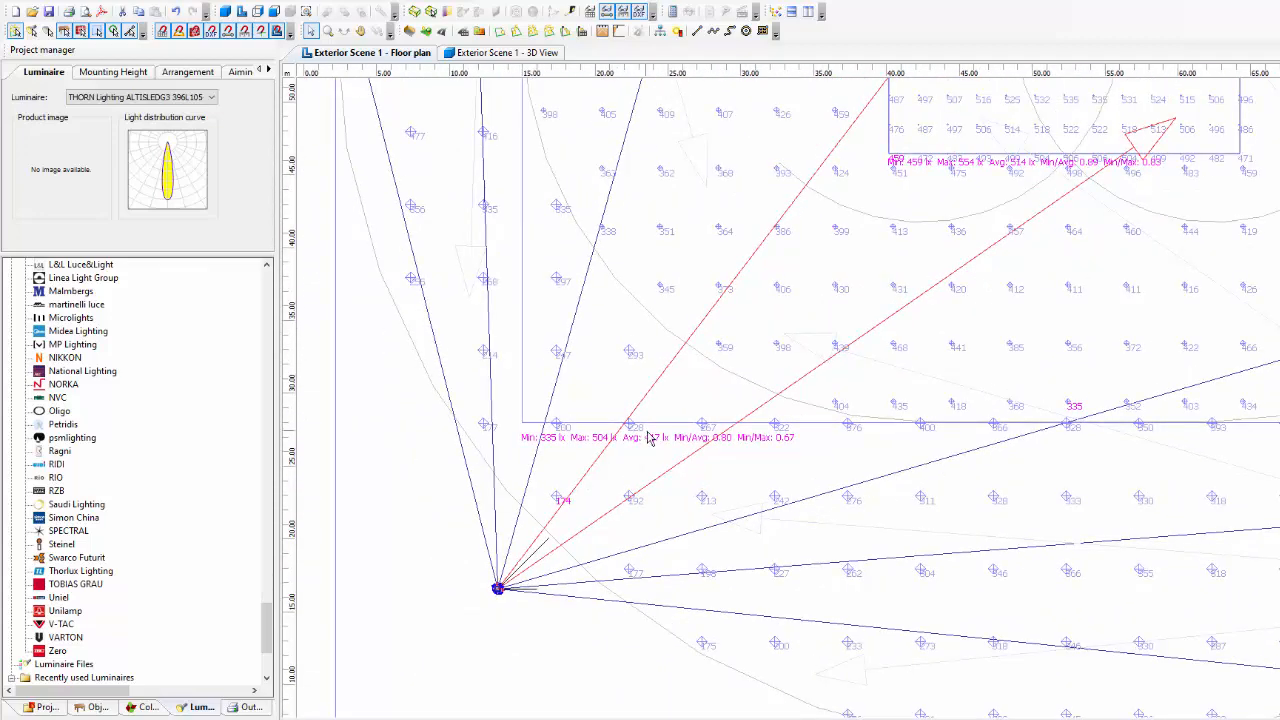
{"action": "scroll", "coordinate": [669, 470], "scroll_direction": "up", "scroll_amount": 1}
{"action": "scroll", "coordinate": [626, 479], "scroll_direction": "down", "scroll_amount": 1}
{"action": "middle_click_drag", "start_coordinate": [586, 669], "coordinate": [636, 523]}
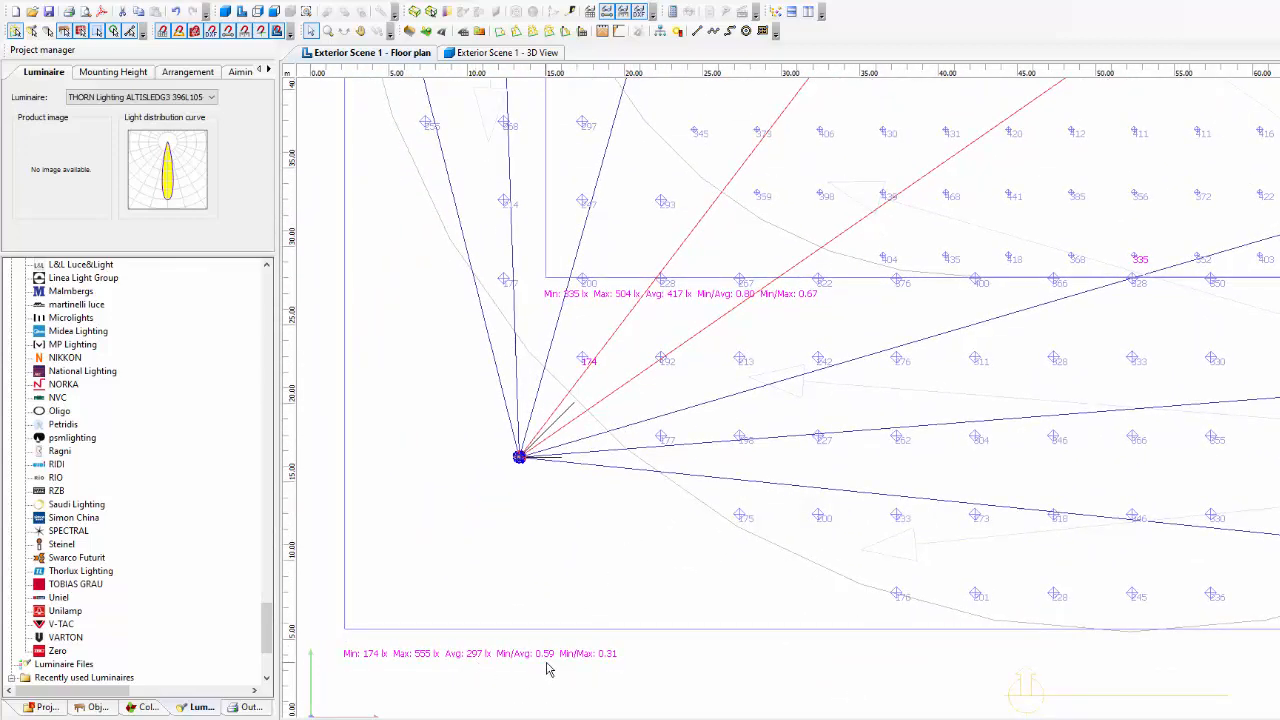
{"action": "scroll", "coordinate": [549, 657], "scroll_direction": "down", "scroll_amount": 1}
{"action": "middle_click_drag", "start_coordinate": [676, 556], "coordinate": [615, 589]}
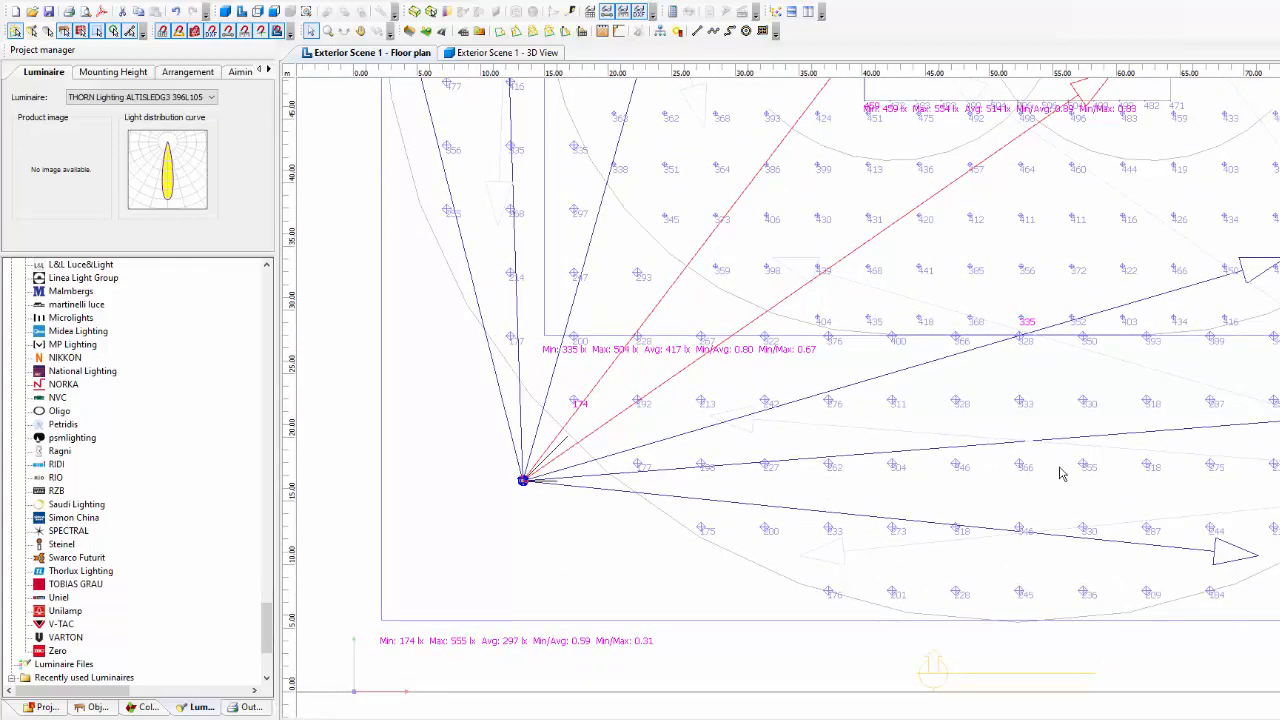
- Re-aim the floodlight crossing the lower infield edge at about X 72 m, Y 32 m and check the outfield uniformity
{"action": "middle_click_drag", "start_coordinate": [1063, 471], "coordinate": [1024, 483]}
{"action": "left_click", "coordinate": [1245, 283]}
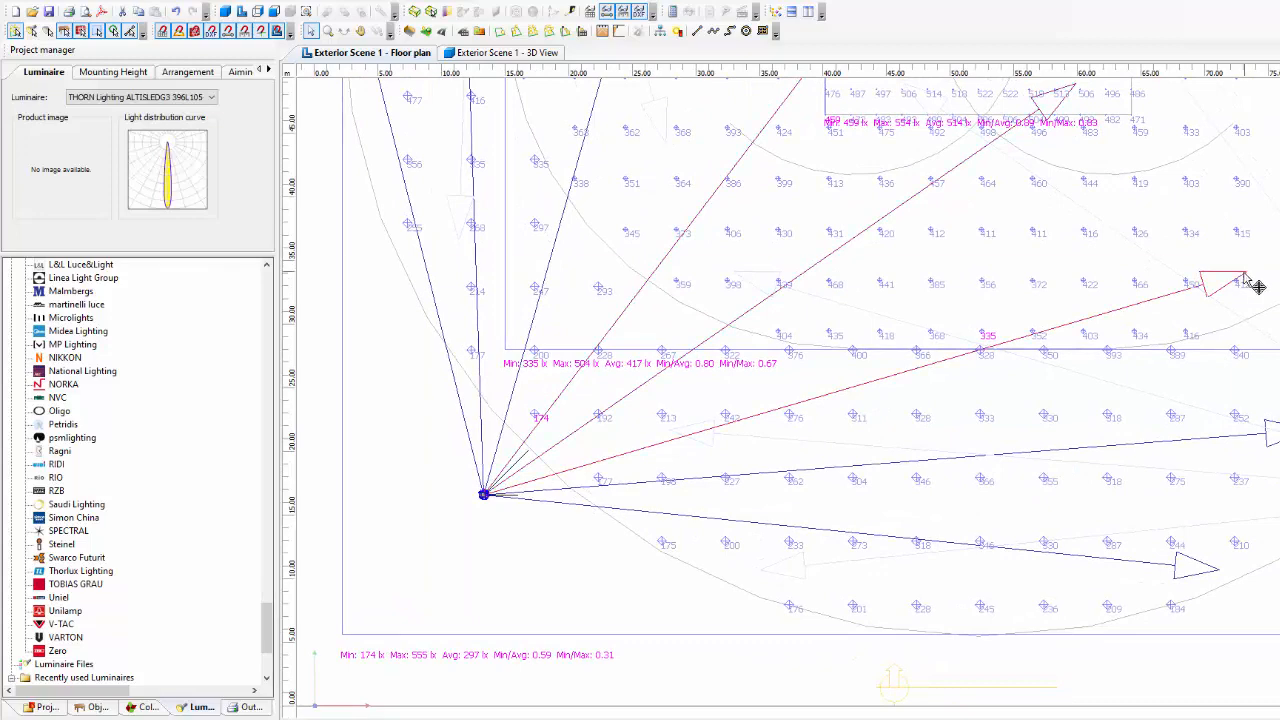
{"action": "left_click_drag", "start_coordinate": [1246, 299], "coordinate": [1247, 300]}
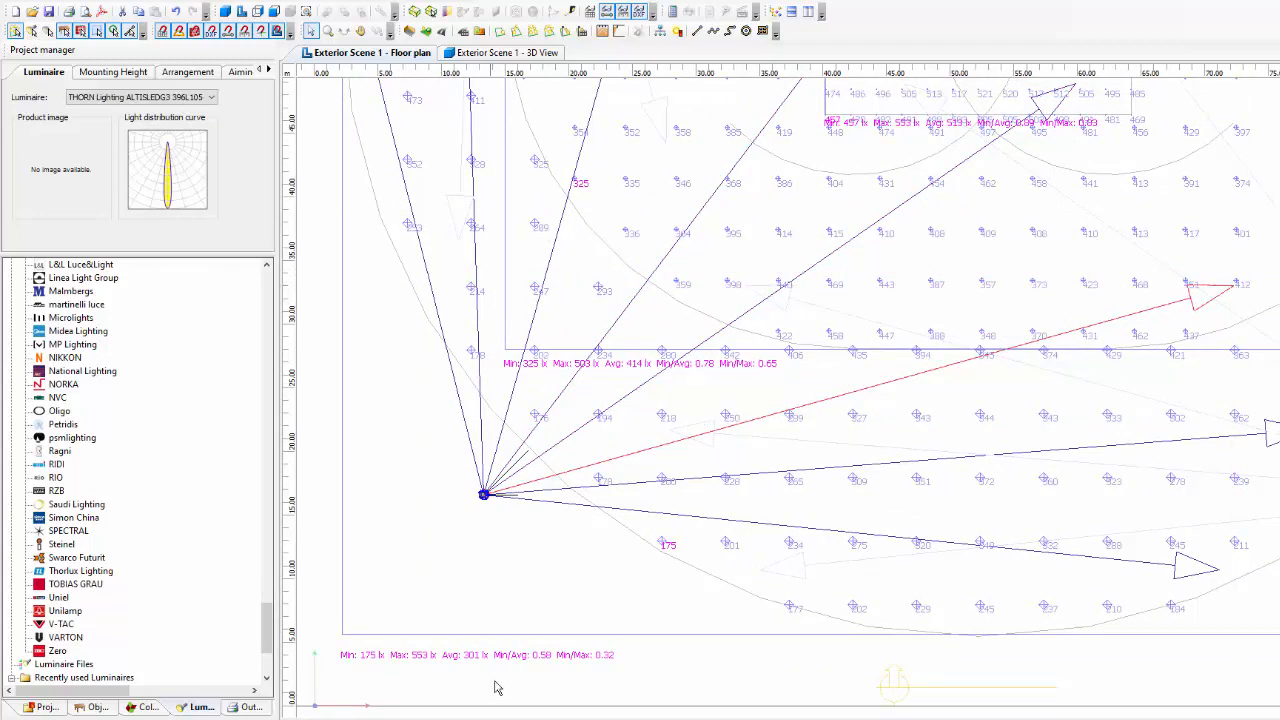
{"action": "scroll", "coordinate": [532, 678], "scroll_direction": "up", "scroll_amount": 3}
{"action": "scroll", "coordinate": [457, 678], "scroll_direction": "down", "scroll_amount": 3}
{"action": "middle_click_drag", "start_coordinate": [463, 670], "coordinate": [566, 606]}
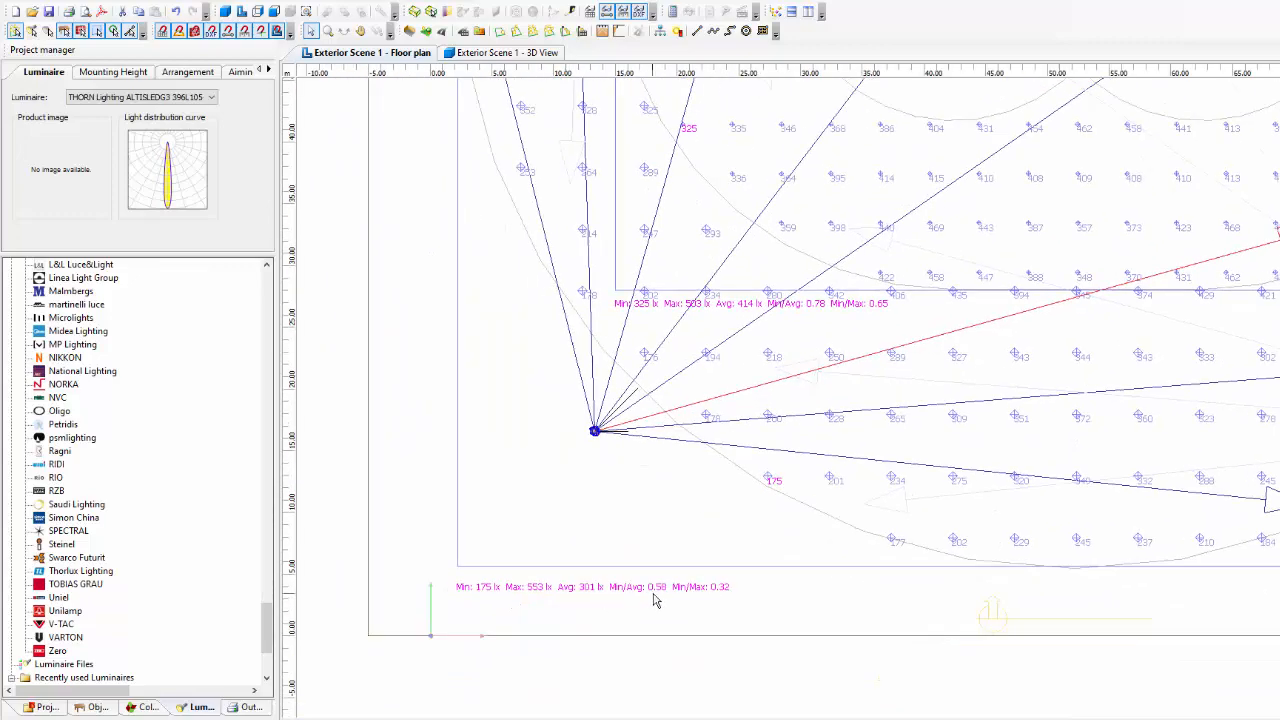
{"action": "middle_click_drag", "start_coordinate": [653, 594], "coordinate": [608, 649]}
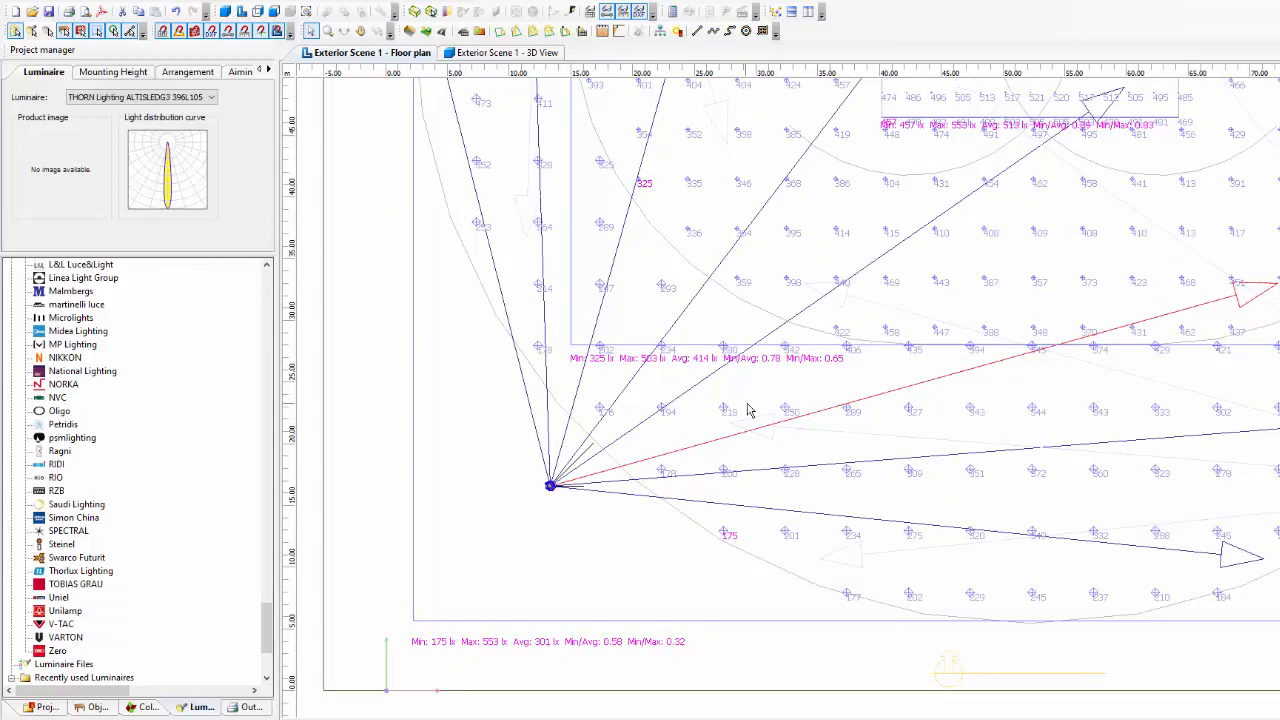
- Try lowering the outermost left-side floodlight's aim to about X 2 m, Y 57 m
{"action": "middle_click_drag", "start_coordinate": [797, 436], "coordinate": [769, 523]}
{"action": "middle_click_drag", "start_coordinate": [662, 354], "coordinate": [739, 606]}
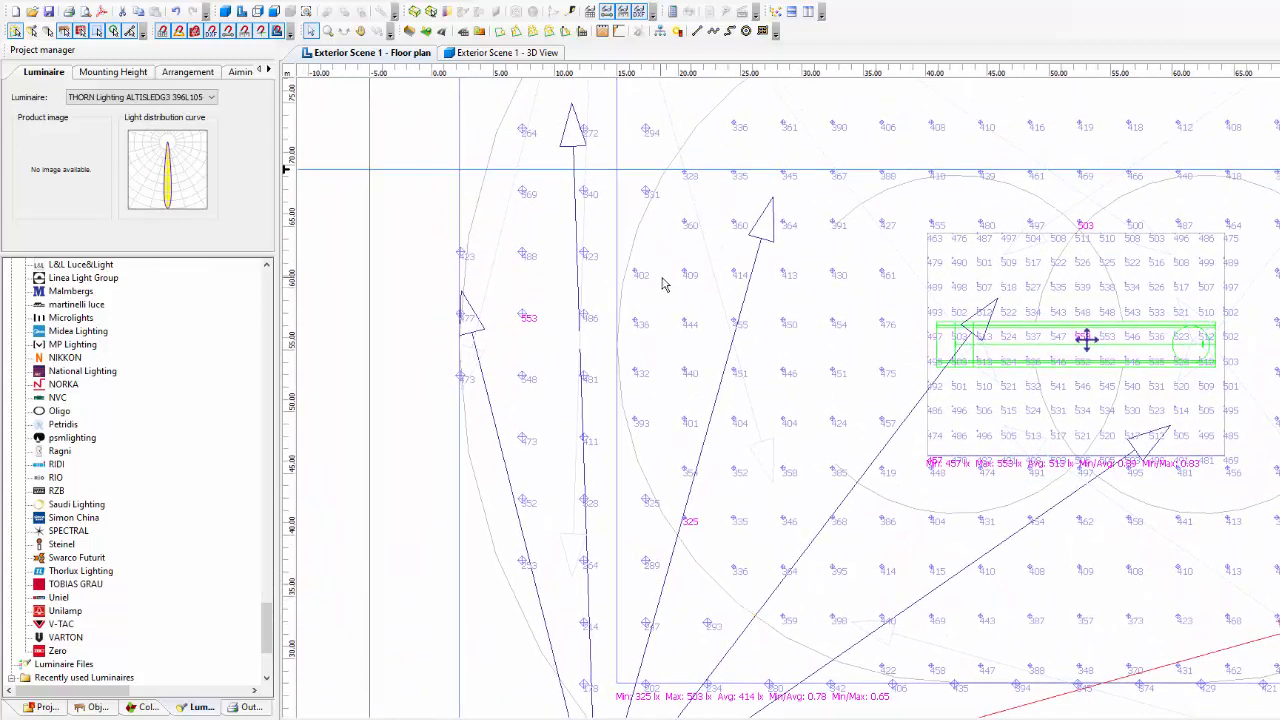
{"action": "middle_click_drag", "start_coordinate": [661, 285], "coordinate": [657, 305]}
{"action": "left_click", "coordinate": [466, 332]}
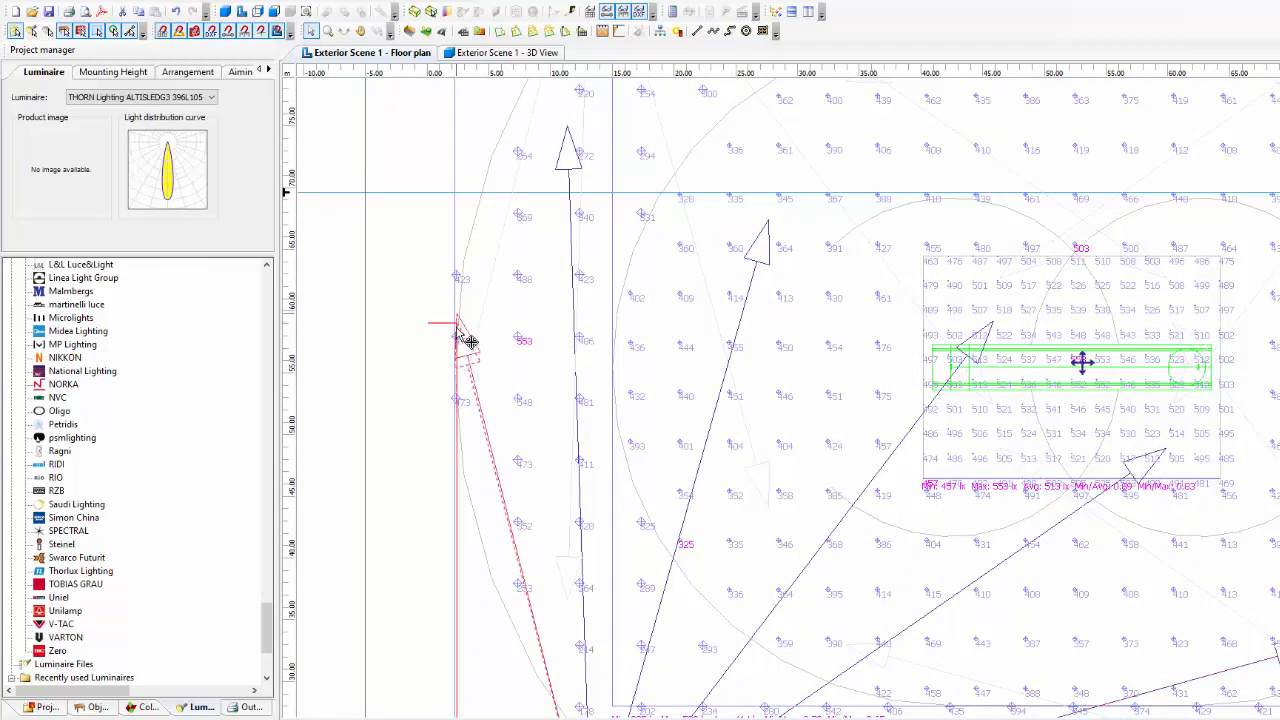
{"action": "left_click_drag", "start_coordinate": [457, 331], "coordinate": [457, 344]}
{"action": "middle_click_drag", "start_coordinate": [556, 568], "coordinate": [554, 369]}
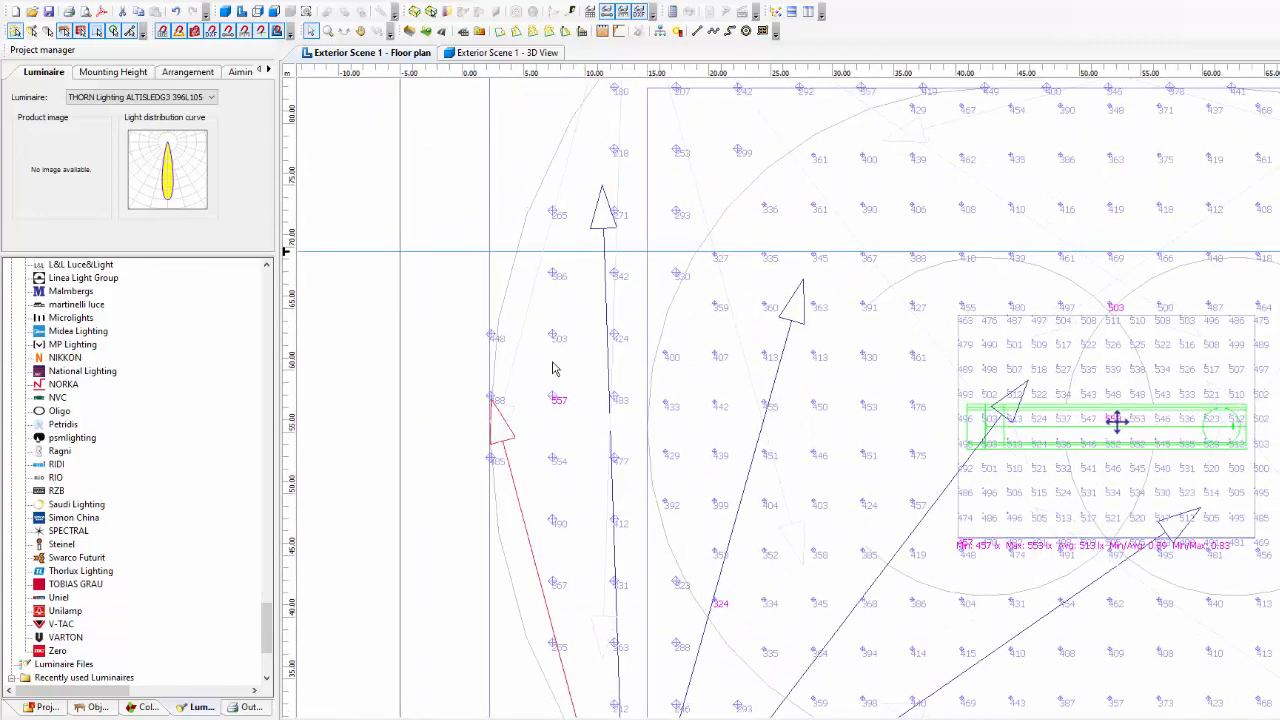
- Re-aim the outermost left-side floodlight at about X 2 m, Y 61 m, checking the outfield results between adjustments
{"action": "left_click_drag", "start_coordinate": [498, 397], "coordinate": [499, 344]}
{"action": "middle_click_drag", "start_coordinate": [555, 688], "coordinate": [561, 218]}
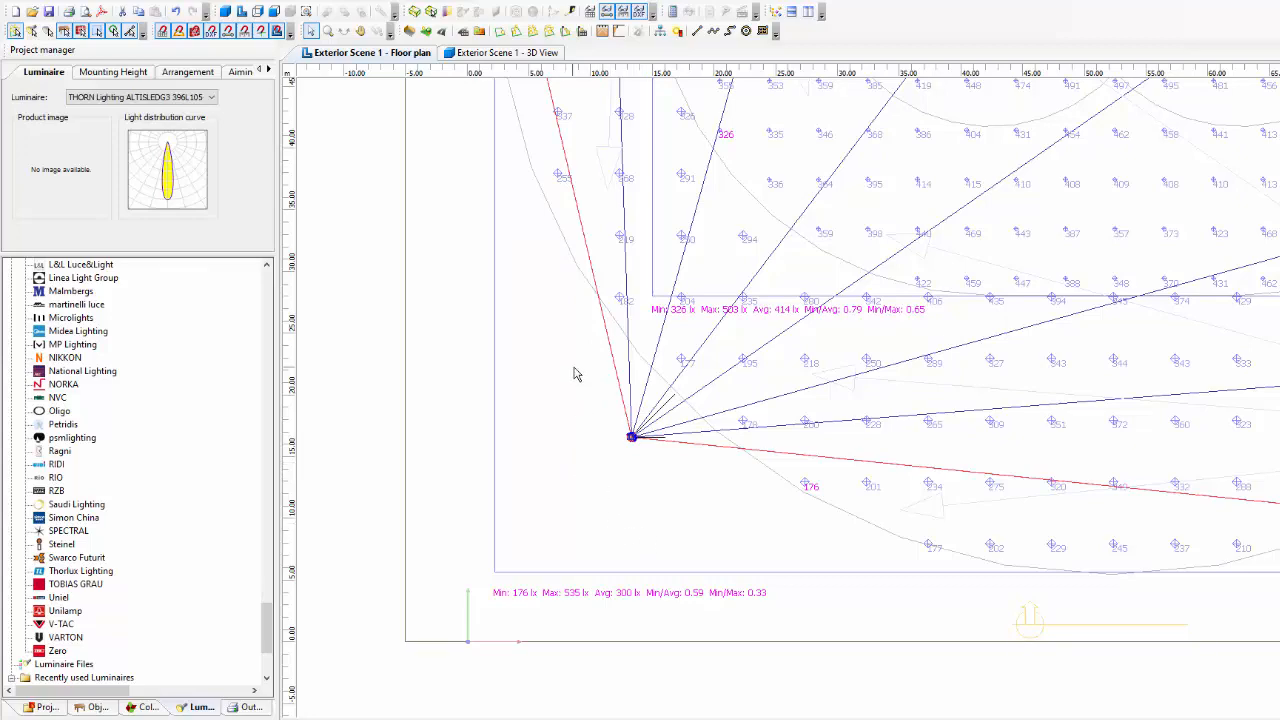
{"action": "middle_click_drag", "start_coordinate": [574, 373], "coordinate": [602, 654]}
{"action": "left_click_drag", "start_coordinate": [523, 147], "coordinate": [525, 164]}
{"action": "middle_click_drag", "start_coordinate": [676, 558], "coordinate": [631, 226]}
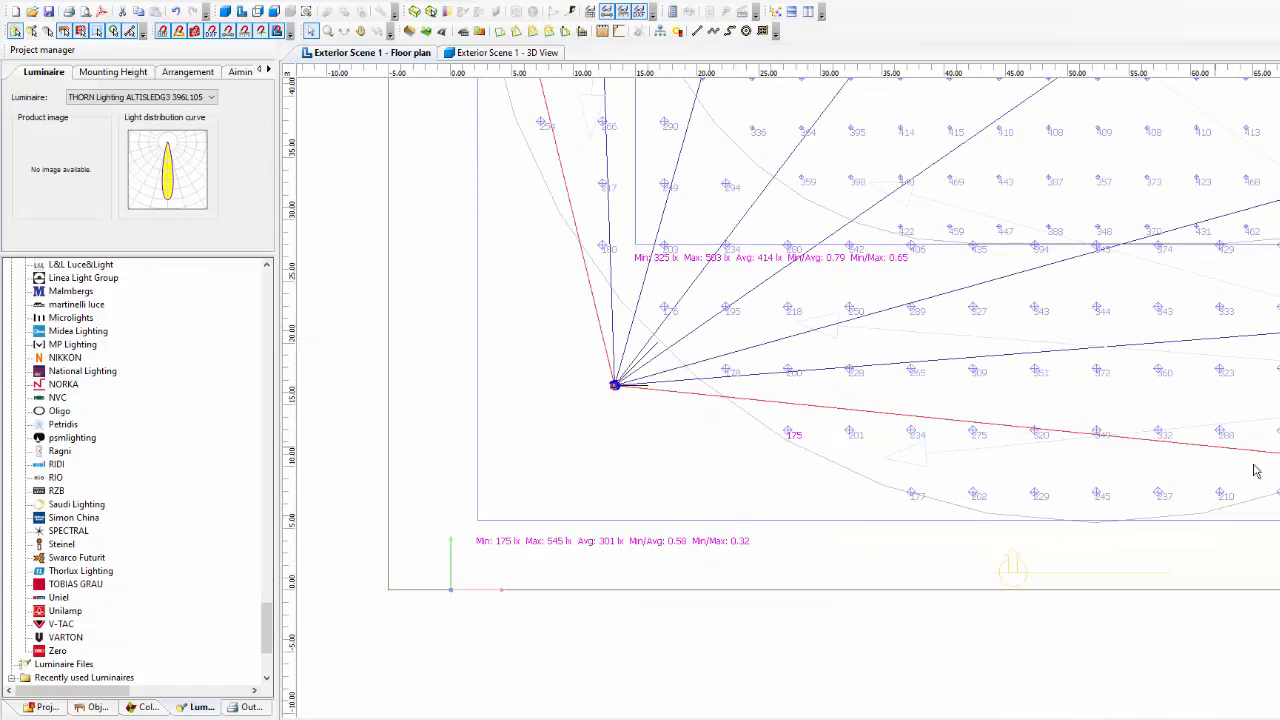
- Inspect the outfield's lowest and highest points and try aiming the third upward floodlight at about X 27 m, Y 65 m
{"action": "scroll", "coordinate": [799, 455], "scroll_direction": "up", "scroll_amount": 2}
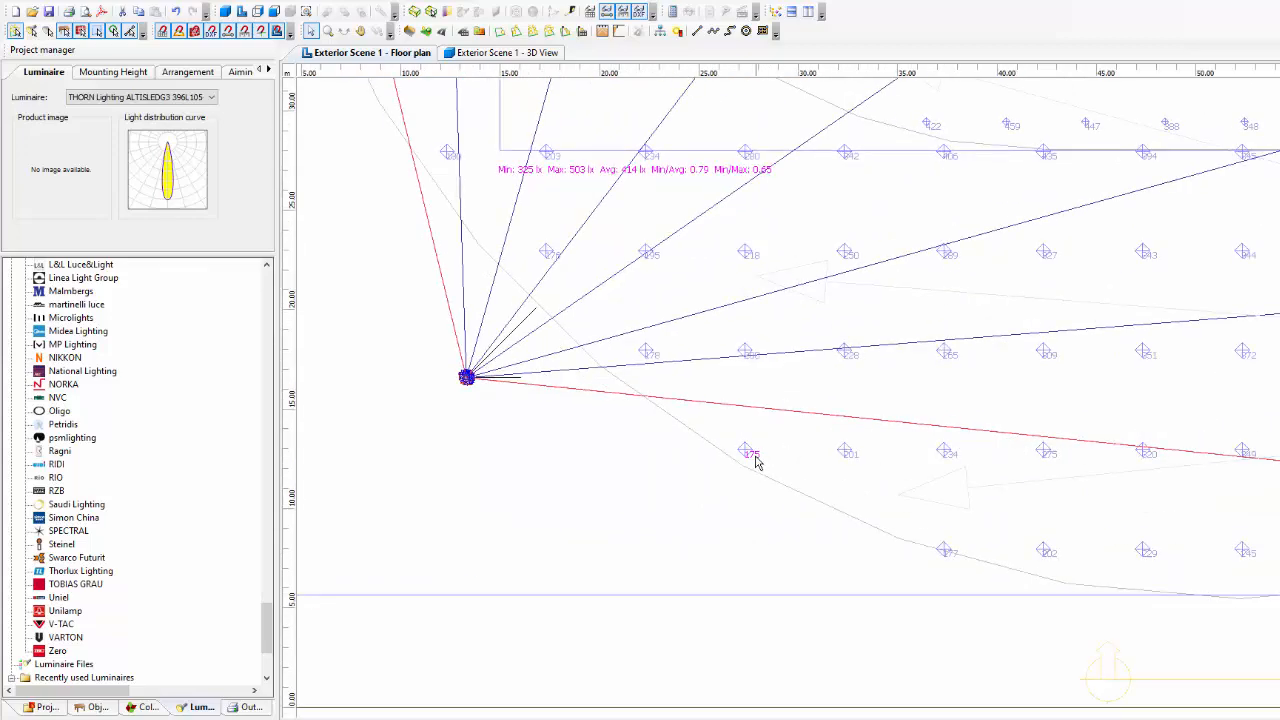
{"action": "scroll", "coordinate": [757, 460], "scroll_direction": "down", "scroll_amount": 3}
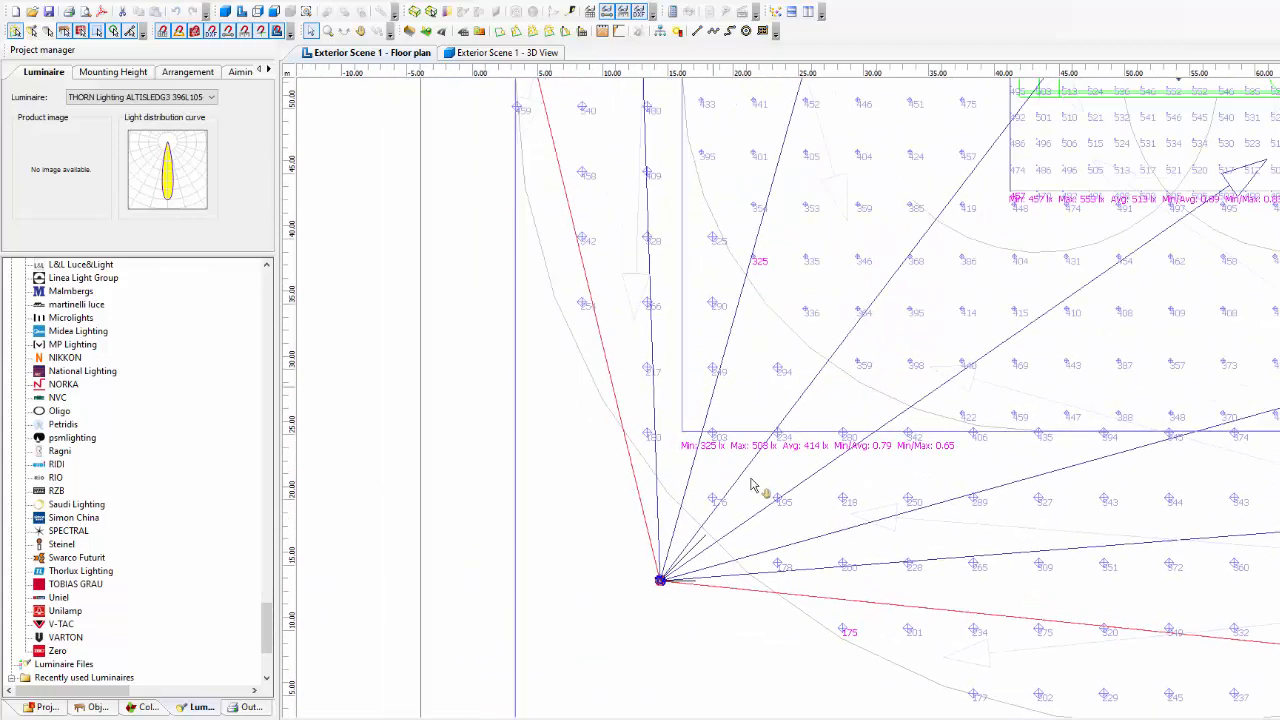
{"action": "middle_click_drag", "start_coordinate": [648, 235], "coordinate": [677, 418]}
{"action": "scroll", "coordinate": [654, 245], "scroll_direction": "up", "scroll_amount": 2}
{"action": "scroll", "coordinate": [618, 245], "scroll_direction": "down", "scroll_amount": 1}
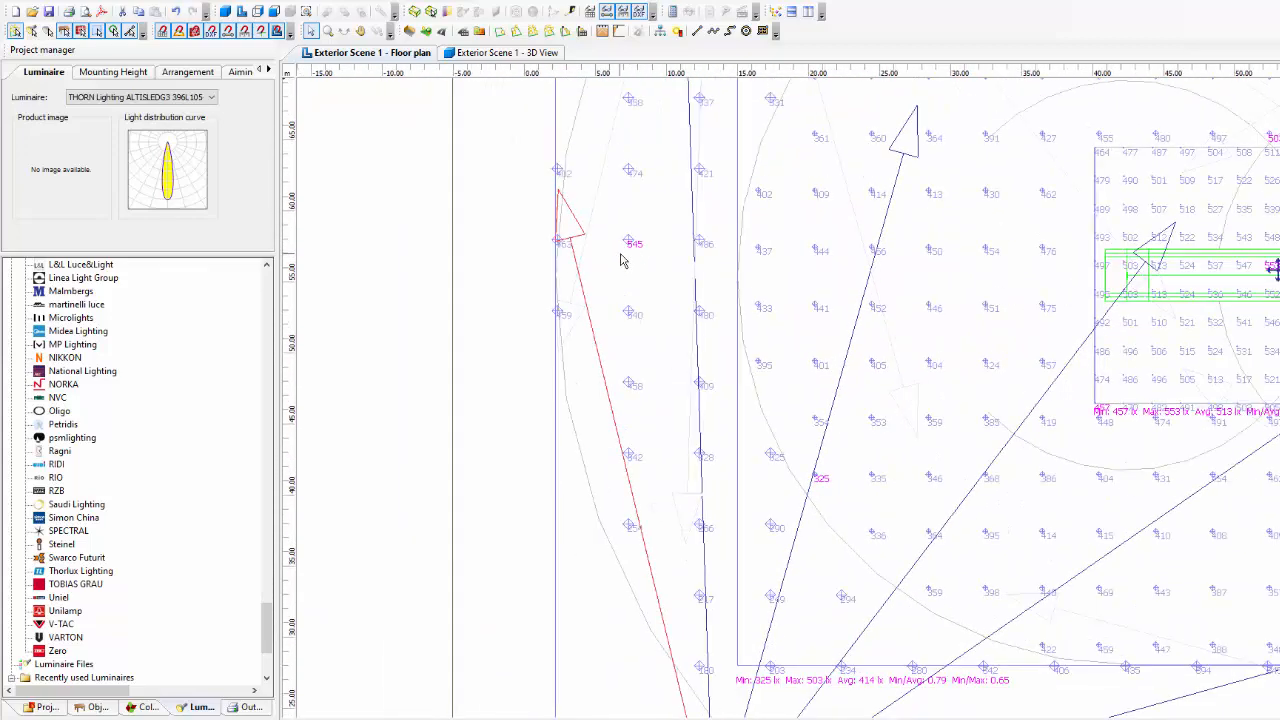
{"action": "middle_click_drag", "start_coordinate": [622, 254], "coordinate": [594, 292]}
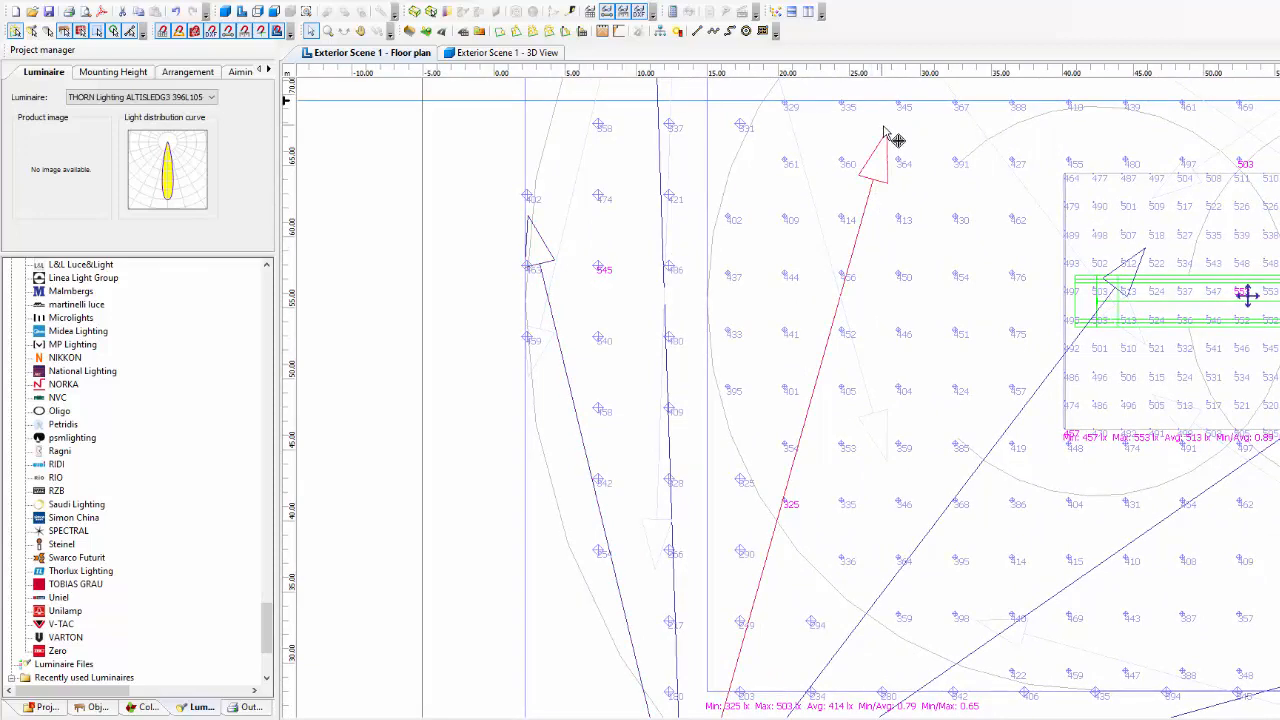
{"action": "left_click_drag", "start_coordinate": [891, 134], "coordinate": [897, 168]}
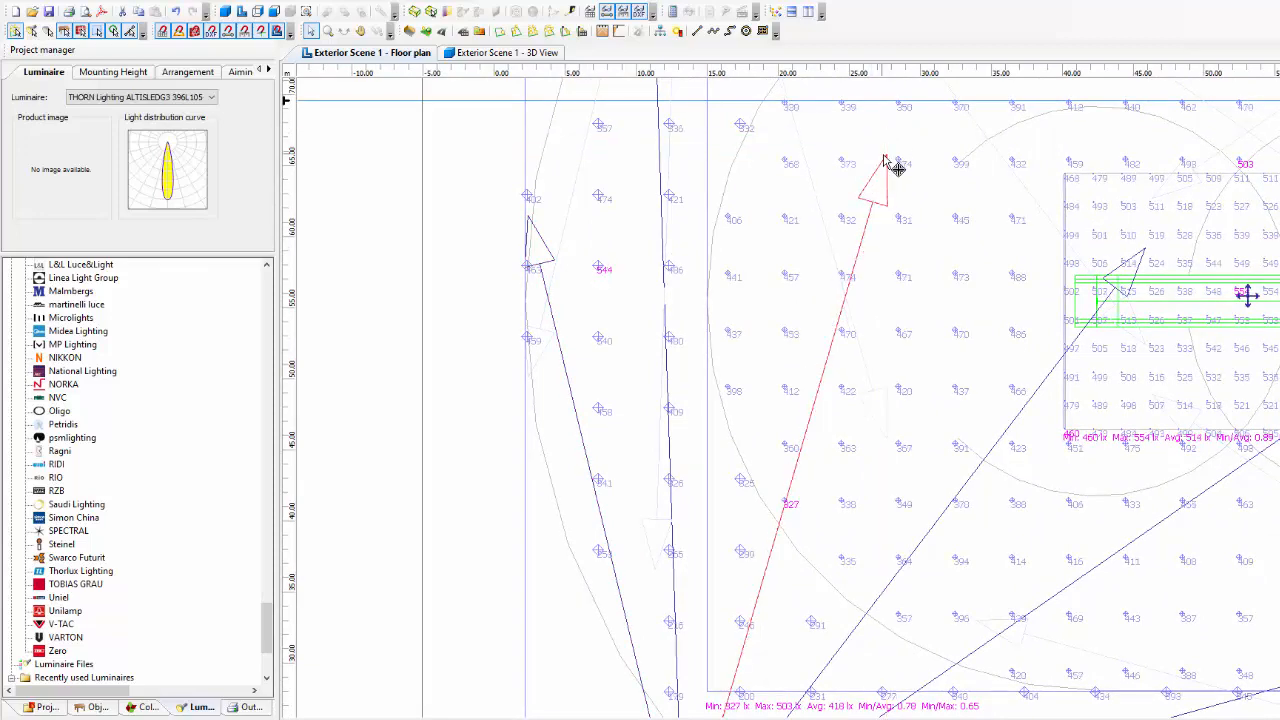
{"action": "middle_click_drag", "start_coordinate": [874, 593], "coordinate": [814, 83]}
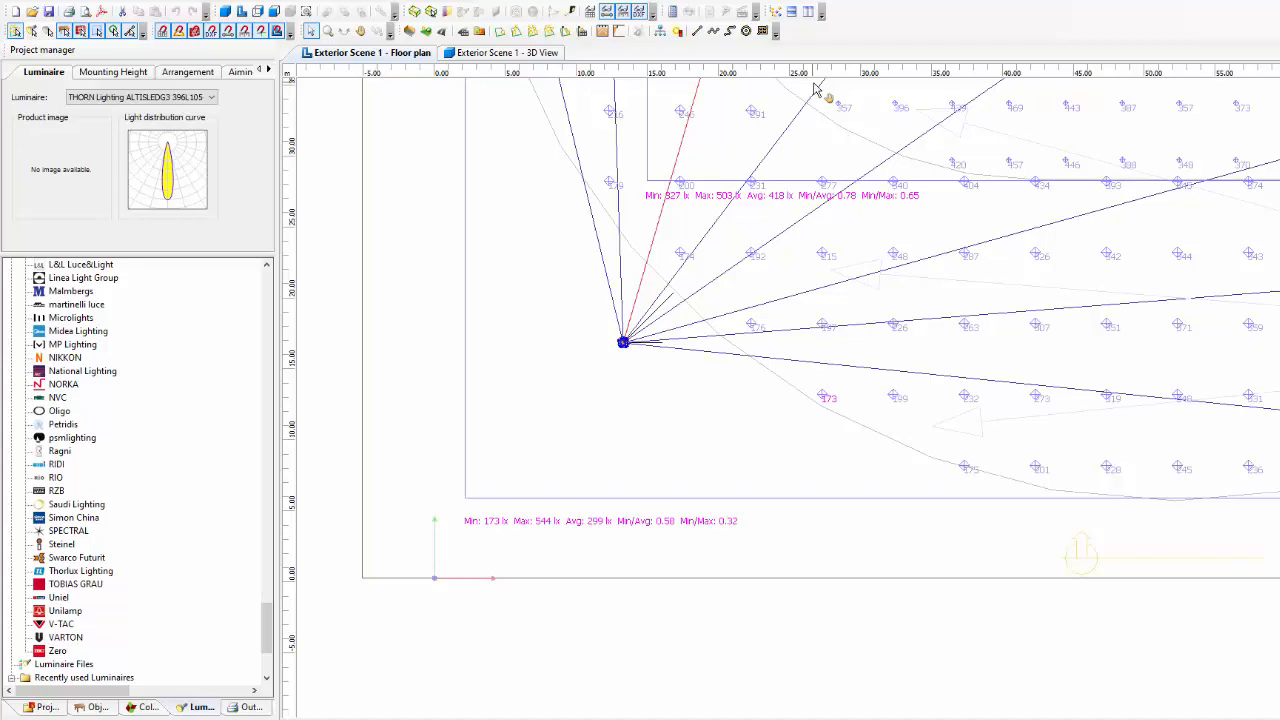
- Move the third upward floodlight's aim back up to about X 27 m, Y 67.5 m and check the outfield results
{"action": "middle_click_drag", "start_coordinate": [815, 88], "coordinate": [806, 424]}
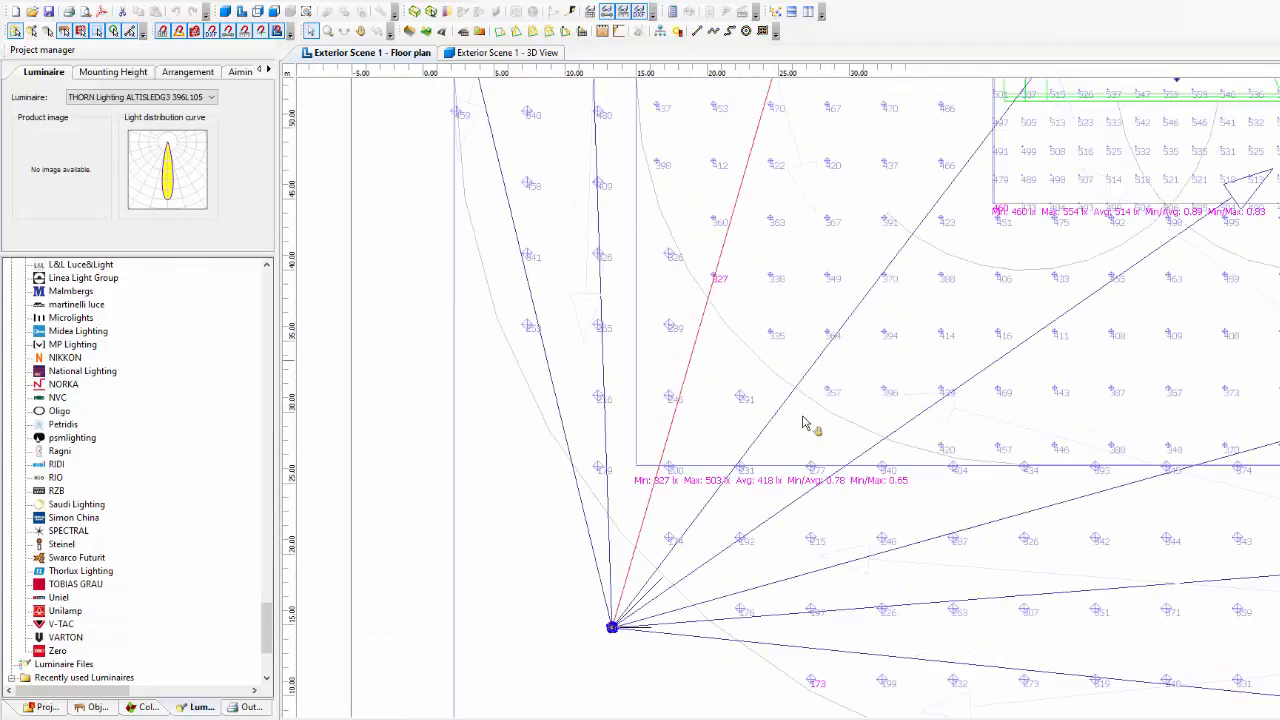
{"action": "mouse_move", "coordinate": [826, 203]}
{"action": "left_mouse_down"}
{"action": "mouse_move", "coordinate": [825, 178]}
{"action": "mouse_move", "coordinate": [821, 200]}
{"action": "left_mouse_up"}
{"action": "middle_click_drag", "start_coordinate": [870, 552], "coordinate": [848, 117]}
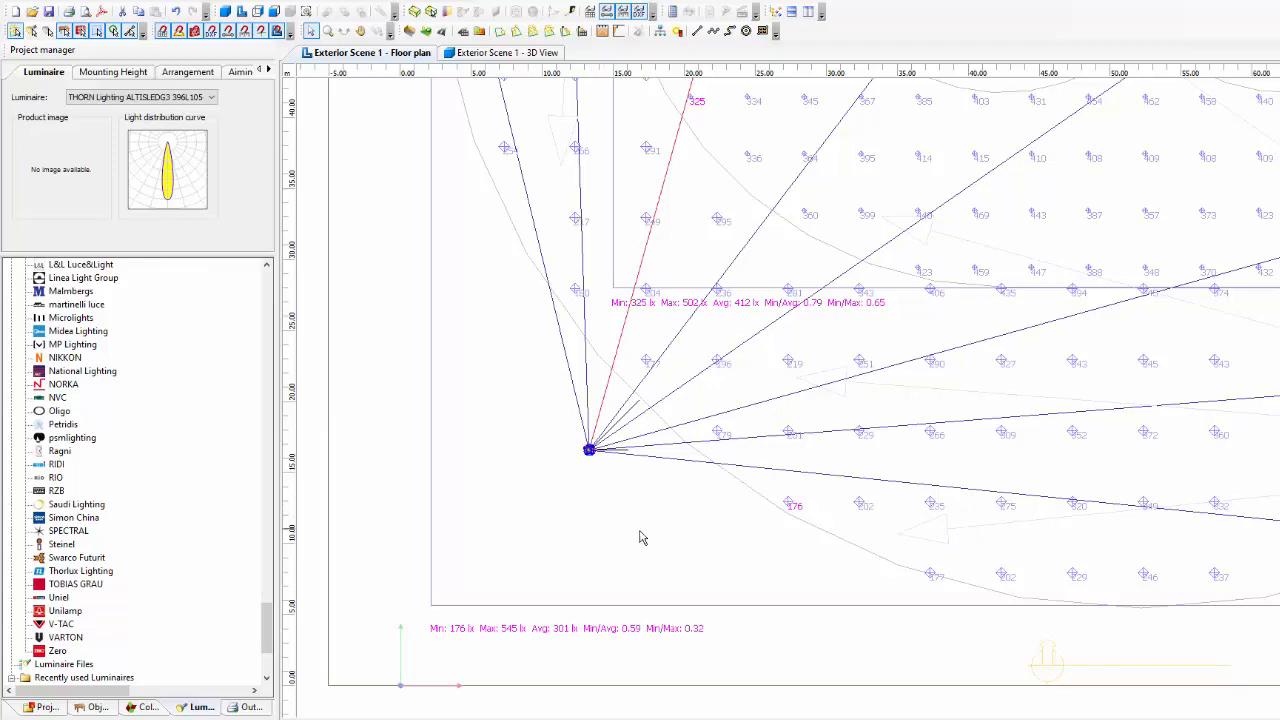
- Try raising the second upward floodlight's aim to about X 11 m, Y 75 m, check the results and undo the move
{"action": "middle_click_drag", "start_coordinate": [820, 434], "coordinate": [880, 644]}
{"action": "middle_click_drag", "start_coordinate": [778, 359], "coordinate": [823, 611]}
{"action": "middle_click_drag", "start_coordinate": [719, 398], "coordinate": [738, 476]}
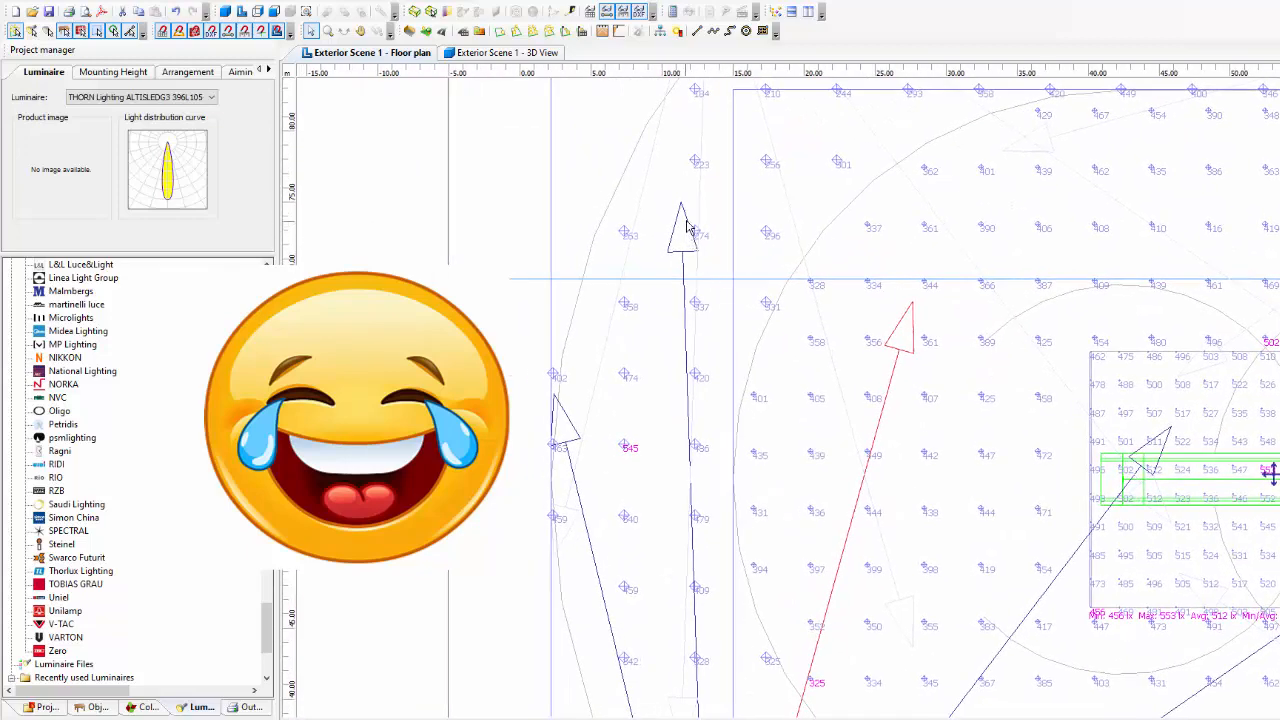
{"action": "mouse_move", "coordinate": [687, 228]}
{"action": "left_mouse_down"}
{"action": "mouse_move", "coordinate": [688, 206]}
{"action": "mouse_move", "coordinate": [692, 216]}
{"action": "left_mouse_up"}
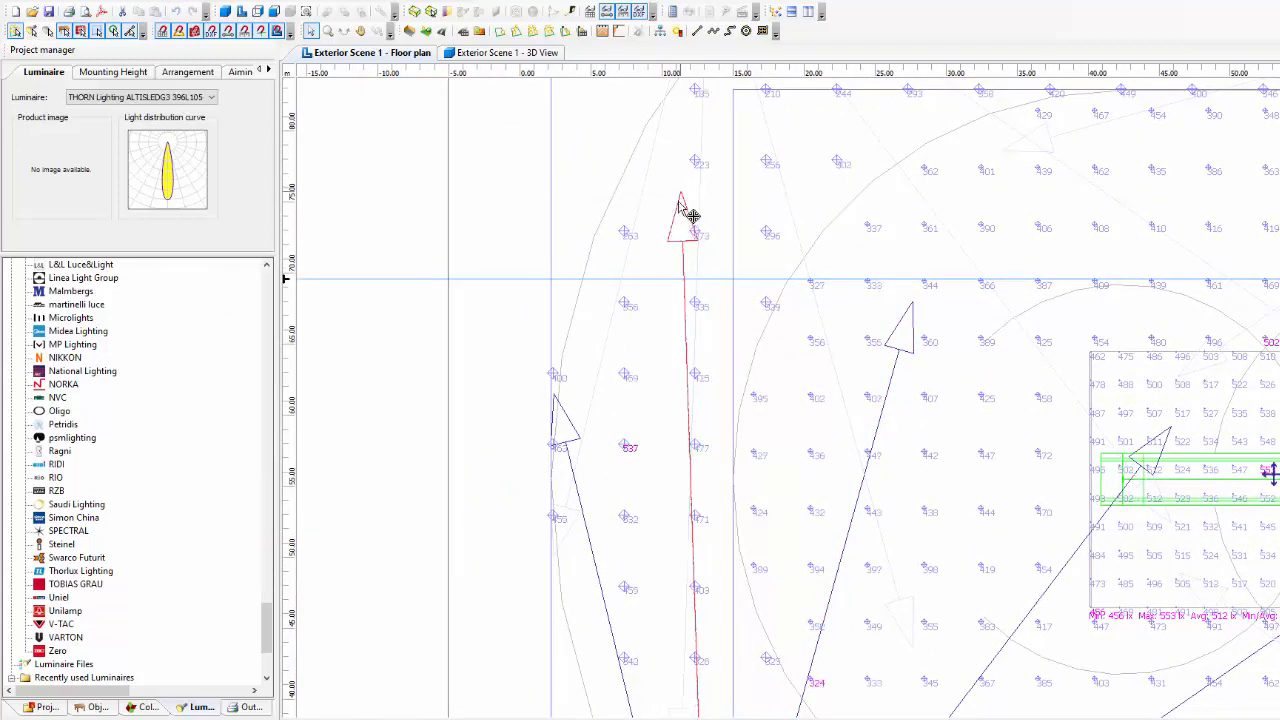
{"action": "middle_click_drag", "start_coordinate": [742, 233], "coordinate": [703, 46]}
{"action": "middle_click_drag", "start_coordinate": [776, 609], "coordinate": [710, 414]}
{"action": "left_click", "coordinate": [176, 11]}
{"action": "middle_click_drag", "start_coordinate": [536, 305], "coordinate": [560, 493]}
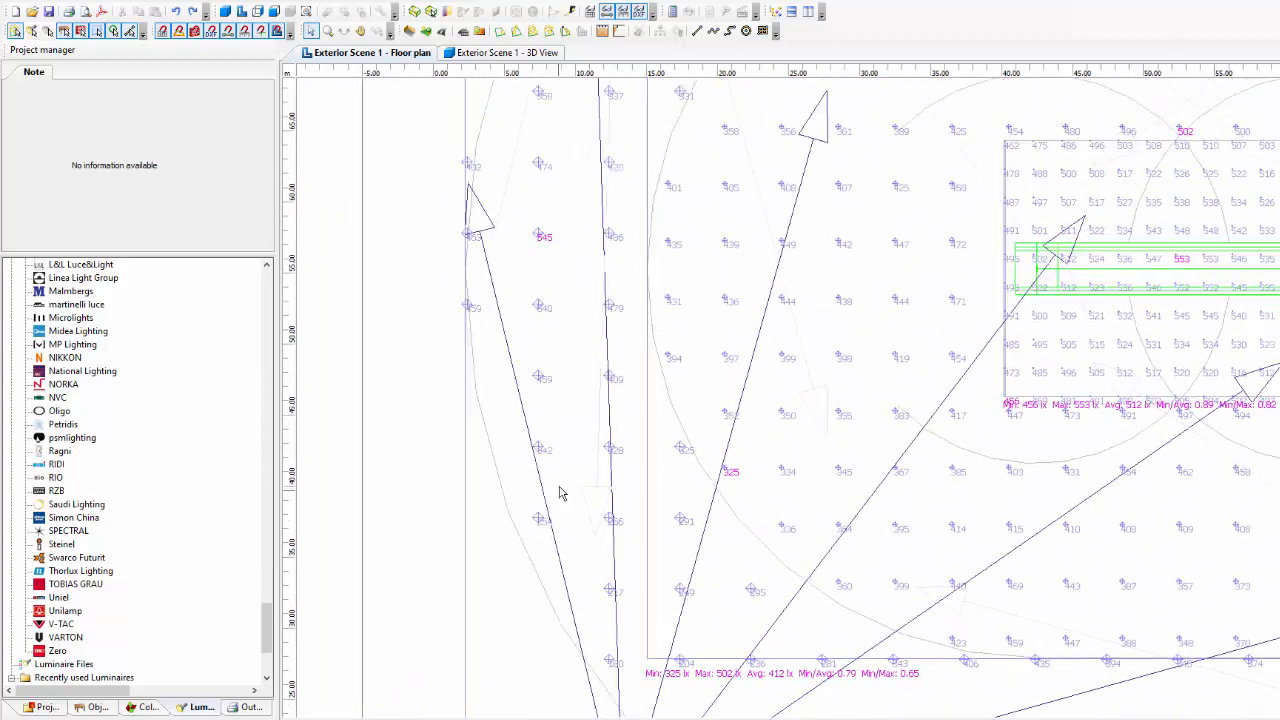
{"action": "middle_click_drag", "start_coordinate": [482, 276], "coordinate": [488, 356]}
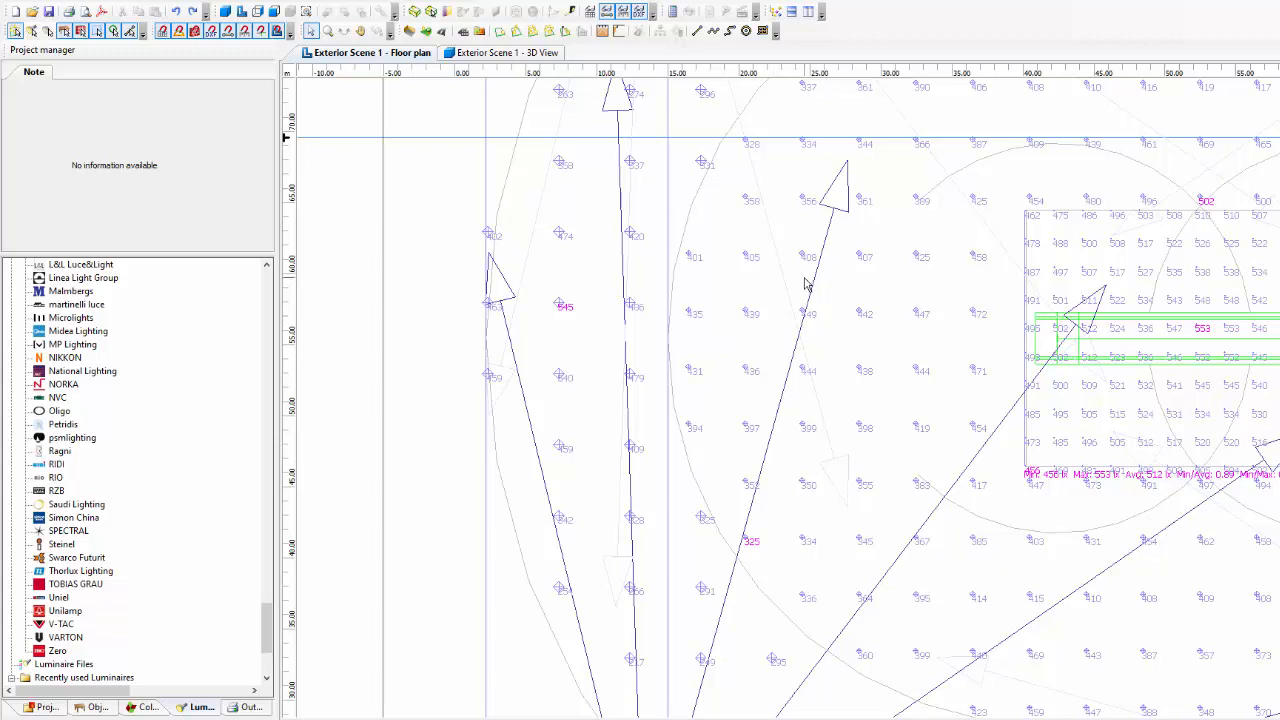
- Try lowering the third upward floodlight's aim to about X 26.5 m, Y 65.5 m, check the results and undo the move
{"action": "left_click", "coordinate": [831, 208]}
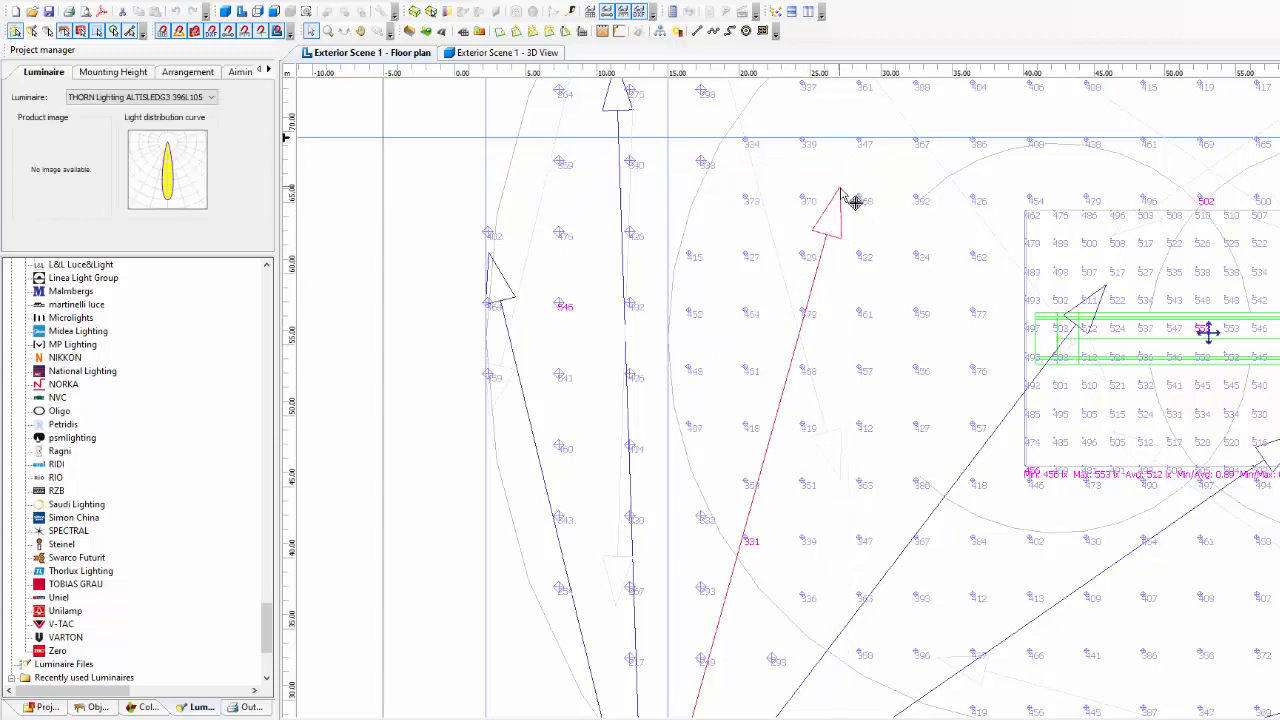
{"action": "scroll", "coordinate": [790, 170], "scroll_direction": "down", "scroll_amount": 5}
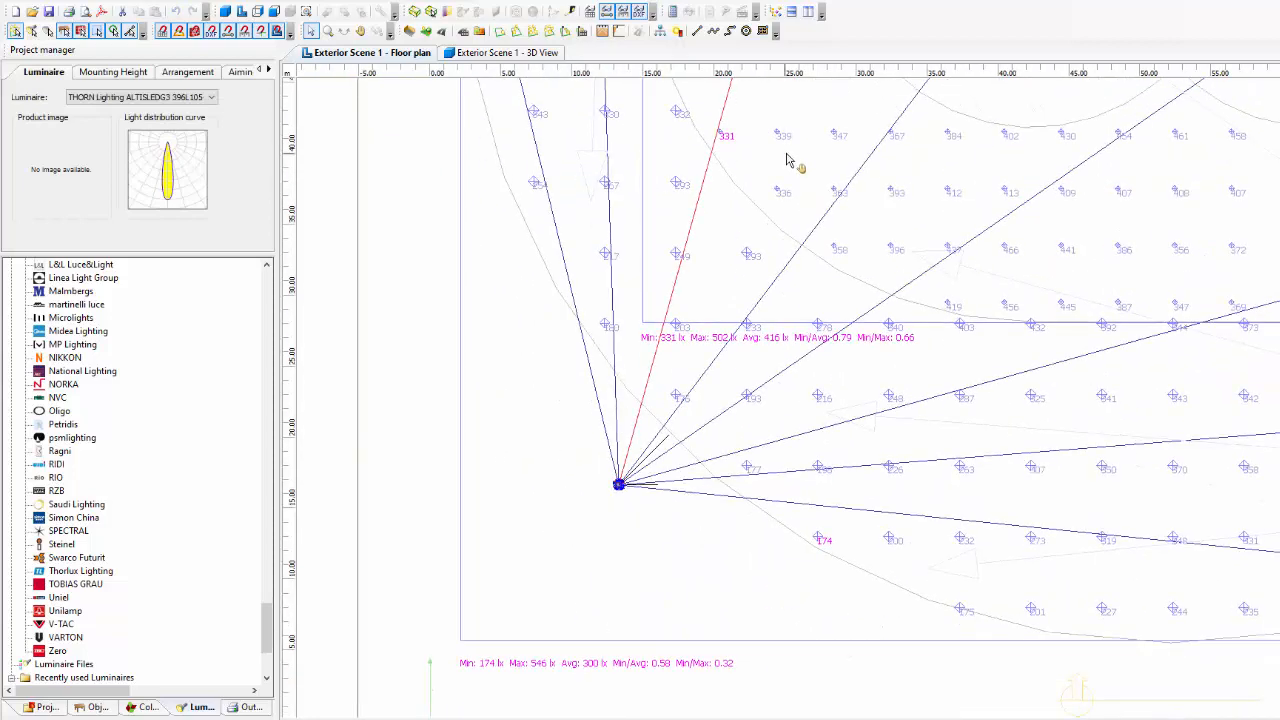
{"action": "left_click", "coordinate": [176, 12]}
- Try lowering the outermost left-side floodlight's aim slightly, check the outfield results and undo the move
{"action": "middle_click_drag", "start_coordinate": [520, 161], "coordinate": [527, 392]}
{"action": "left_click", "coordinate": [481, 273]}
{"action": "left_click_drag", "start_coordinate": [484, 250], "coordinate": [483, 273]}
{"action": "middle_click_drag", "start_coordinate": [575, 590], "coordinate": [548, 168]}
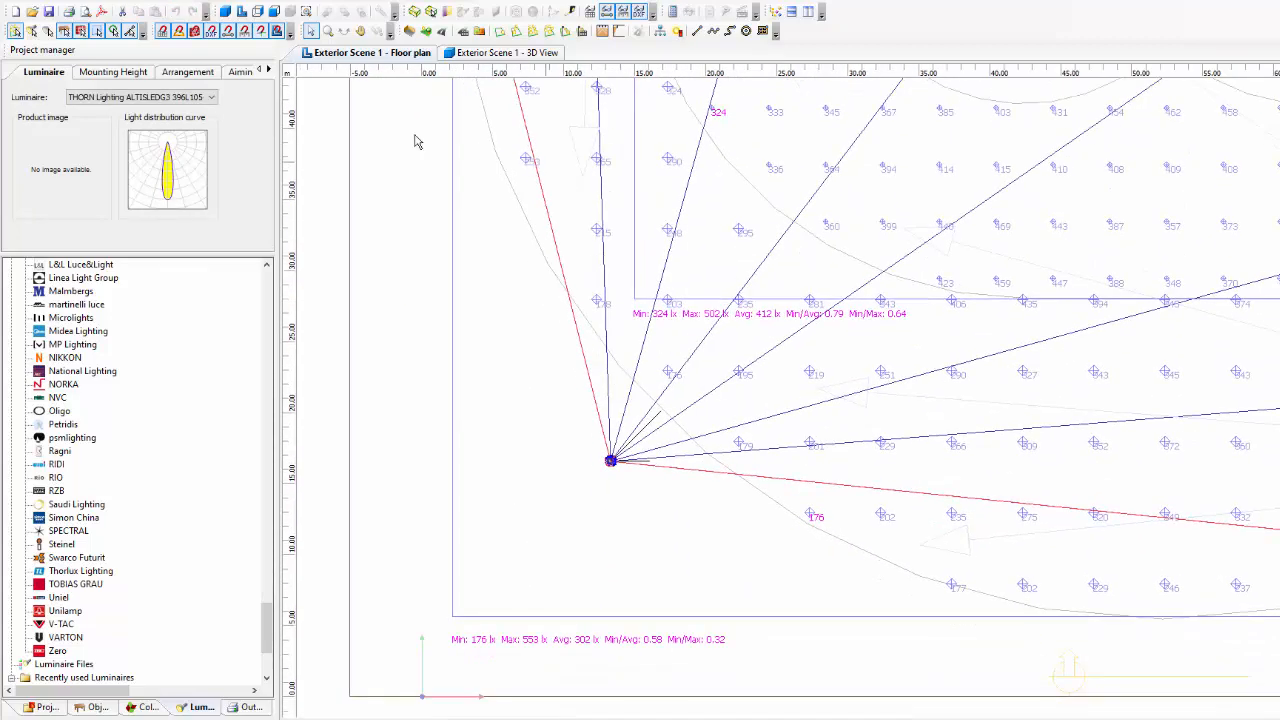
{"action": "left_click", "coordinate": [175, 11]}
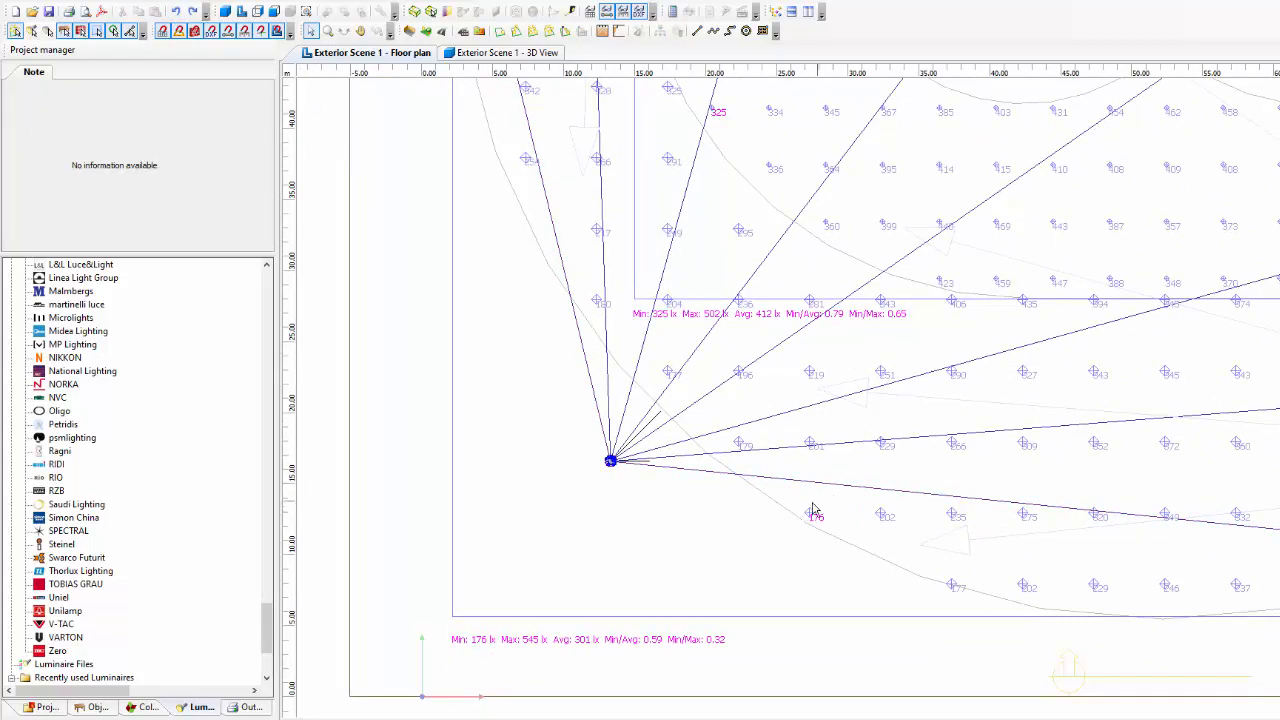
- Lower the second-lowest rightward floodlight's aim to about X 78 m, Y 20.5 m
{"action": "middle_click_drag", "start_coordinate": [822, 500], "coordinate": [568, 512]}
{"action": "left_click_drag", "start_coordinate": [1276, 402], "coordinate": [1275, 432]}
{"action": "middle_click_drag", "start_coordinate": [693, 603], "coordinate": [810, 535]}
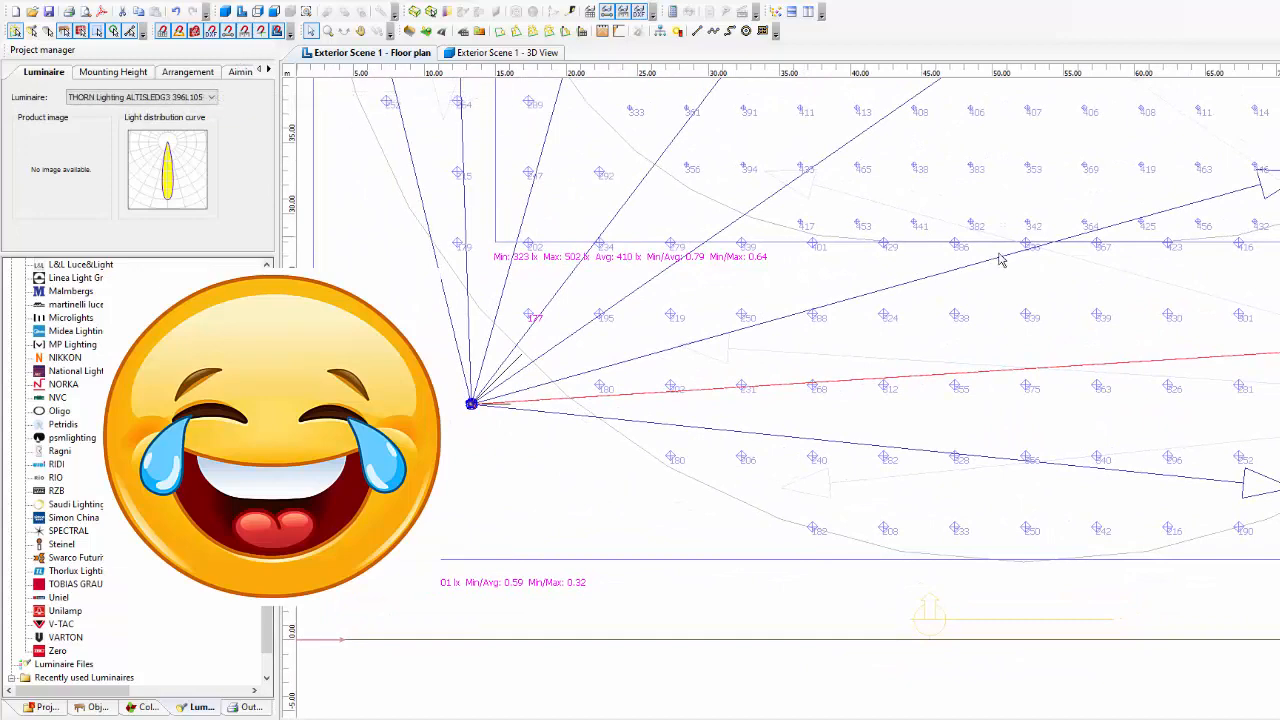
- Try aiming the second-lowest rightward floodlight slightly farther out, check the outfield results and undo the move
{"action": "middle_click_drag", "start_coordinate": [1137, 299], "coordinate": [1043, 316]}
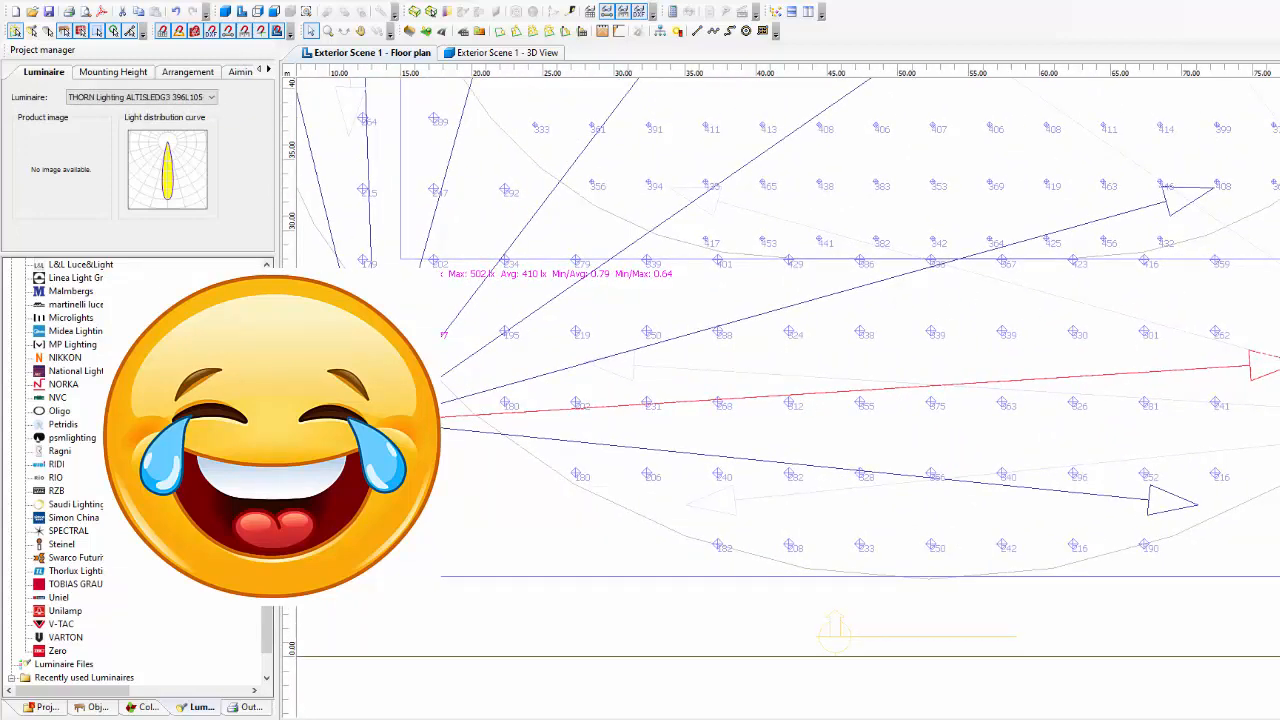
{"action": "middle_click_drag", "start_coordinate": [1120, 461], "coordinate": [1279, 368]}
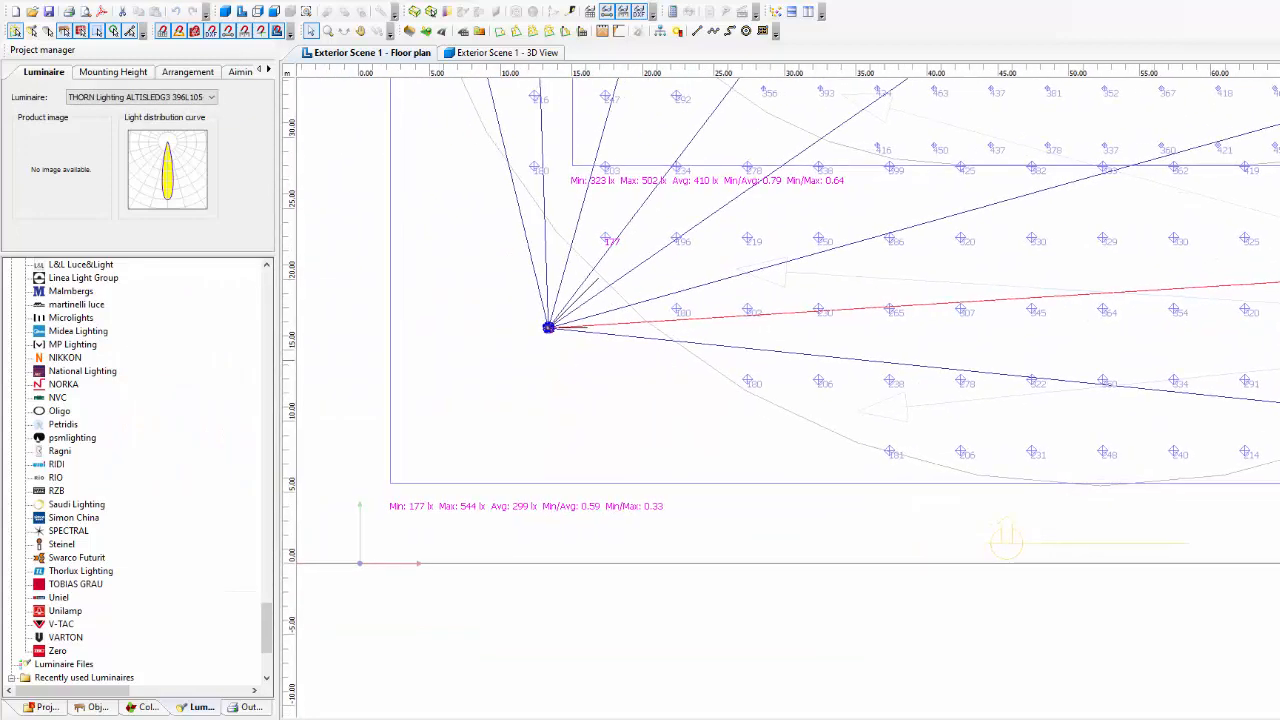
{"action": "left_click", "coordinate": [183, 15]}
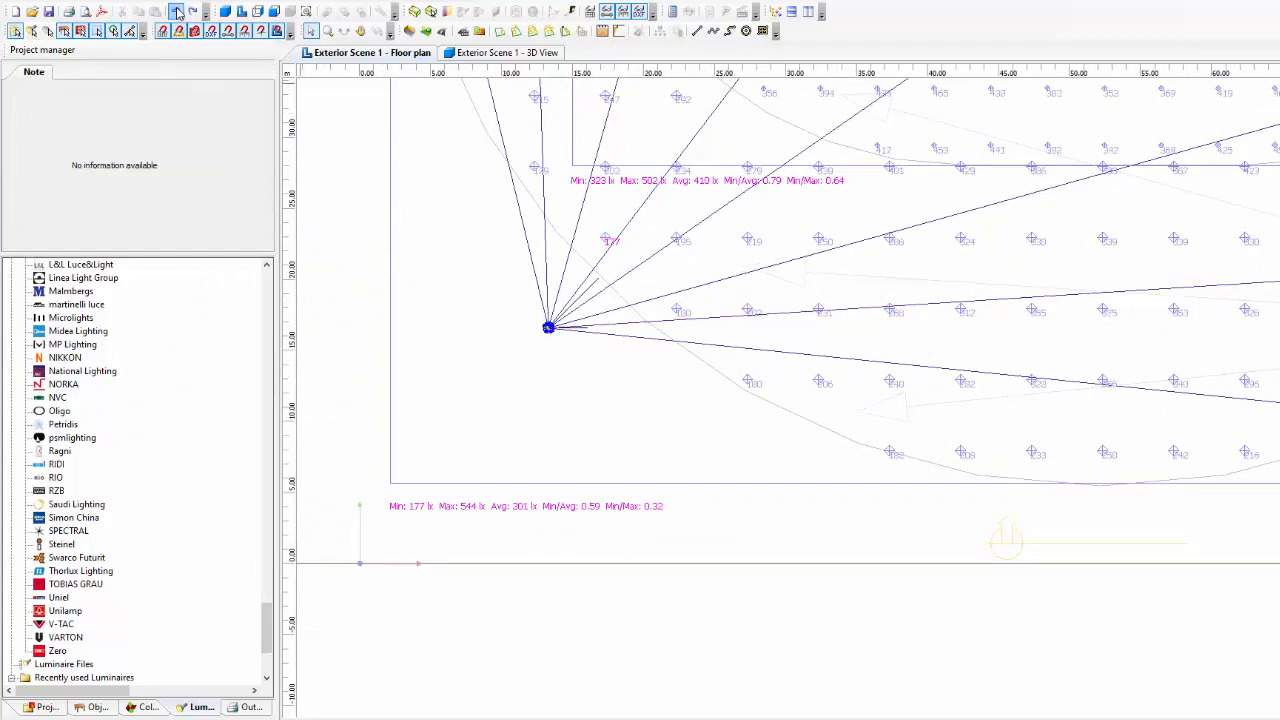
- Try pulling the lowest rightward floodlight's aim slightly back toward its mast, check the outfield results and undo the move
{"action": "middle_click_drag", "start_coordinate": [843, 356], "coordinate": [746, 380]}
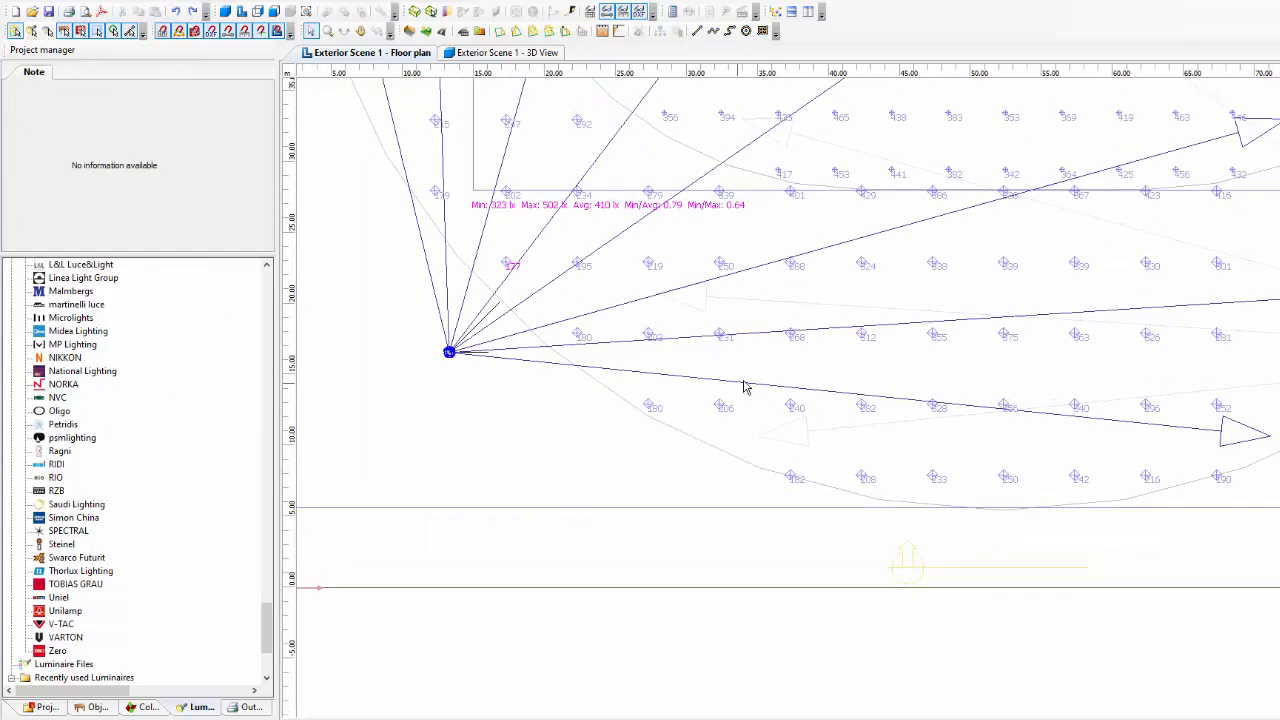
{"action": "left_click", "coordinate": [1241, 445]}
{"action": "left_click_drag", "start_coordinate": [1265, 445], "coordinate": [1260, 450]}
{"action": "middle_click_drag", "start_coordinate": [1104, 460], "coordinate": [1218, 404]}
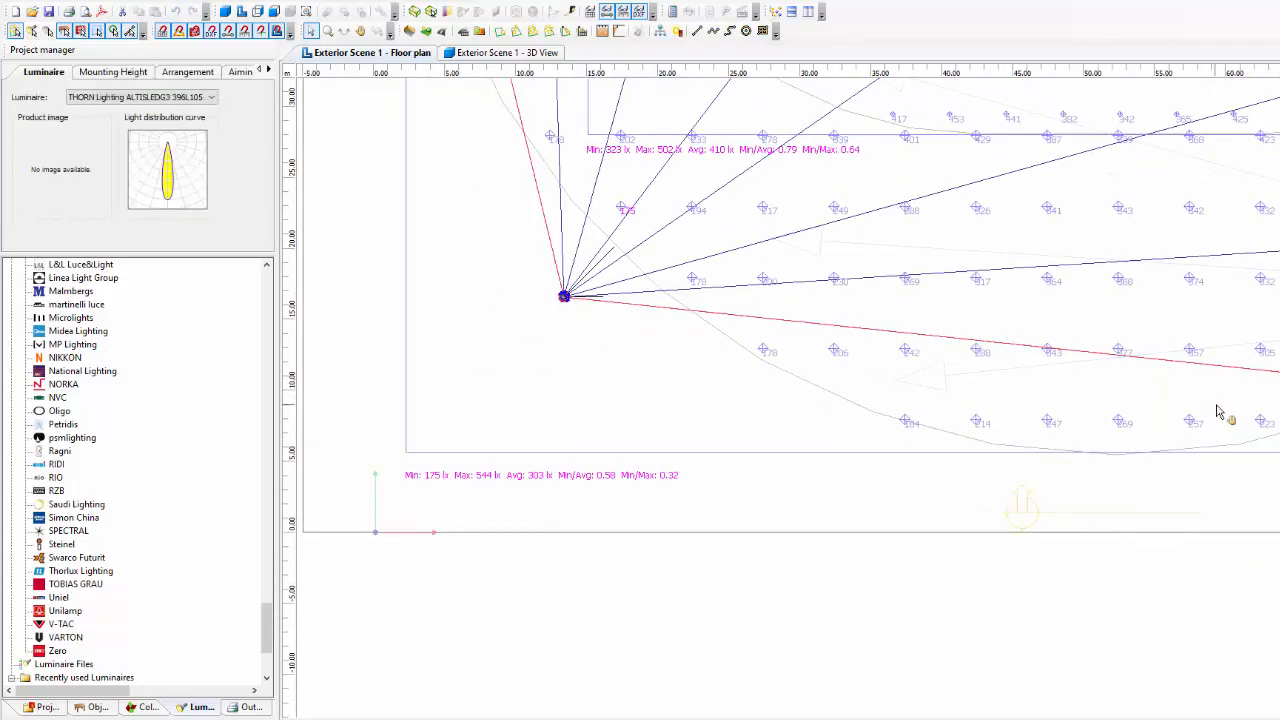
{"action": "left_click", "coordinate": [176, 12]}
- Extend the lowest rightward floodlight's aim to about X 73.5 m, Y 10.5 m and check the outfield uniformity
{"action": "middle_click_drag", "start_coordinate": [1004, 241], "coordinate": [642, 287]}
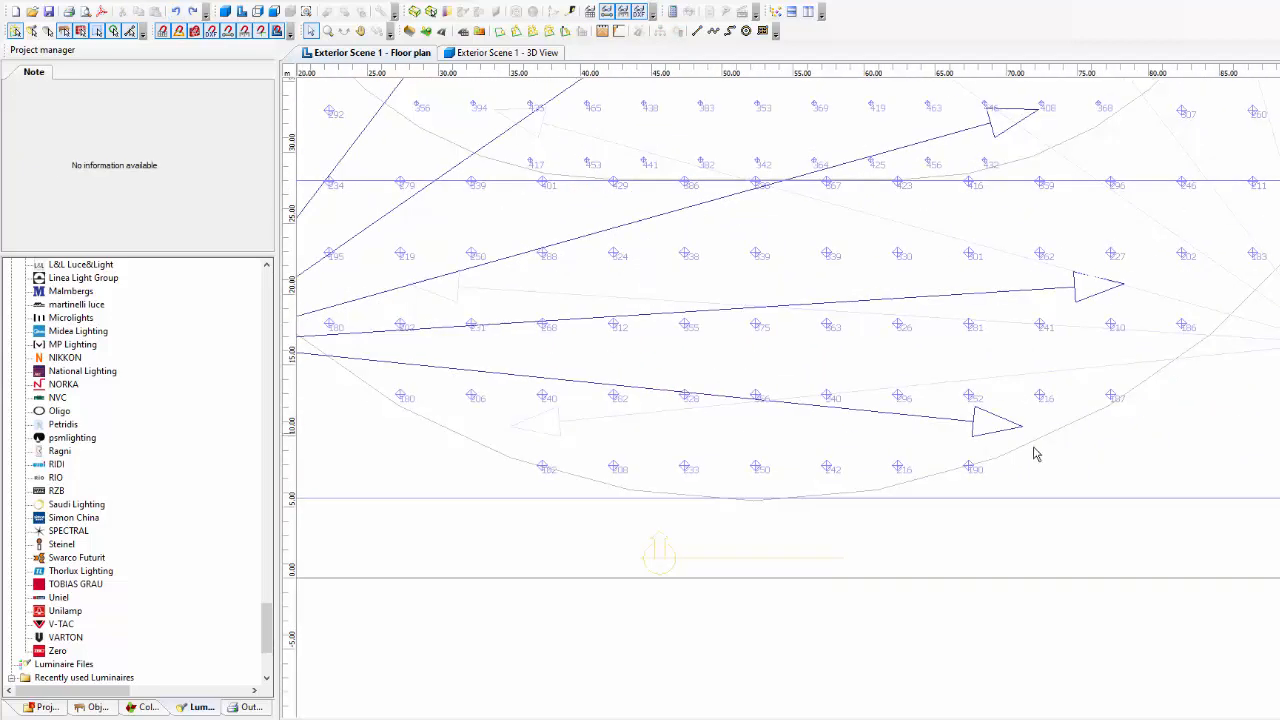
{"action": "left_click_drag", "start_coordinate": [1013, 428], "coordinate": [1057, 432]}
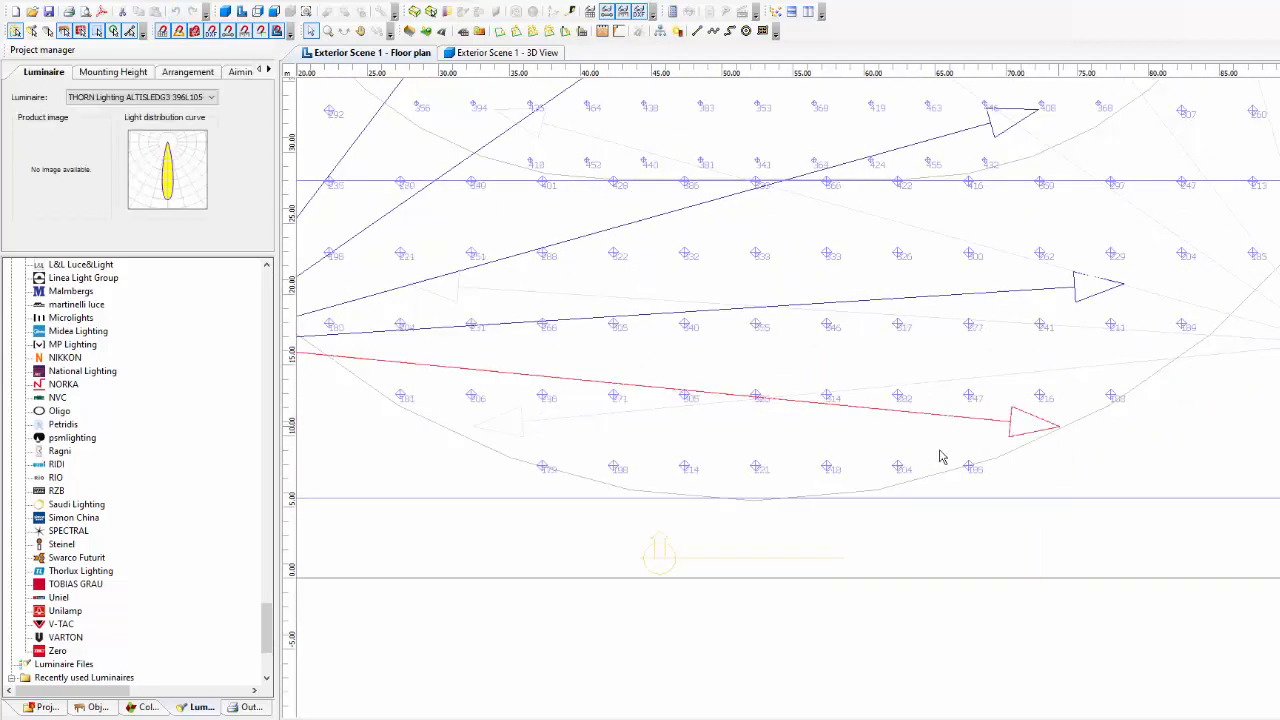
{"action": "middle_click_drag", "start_coordinate": [663, 489], "coordinate": [1068, 439]}
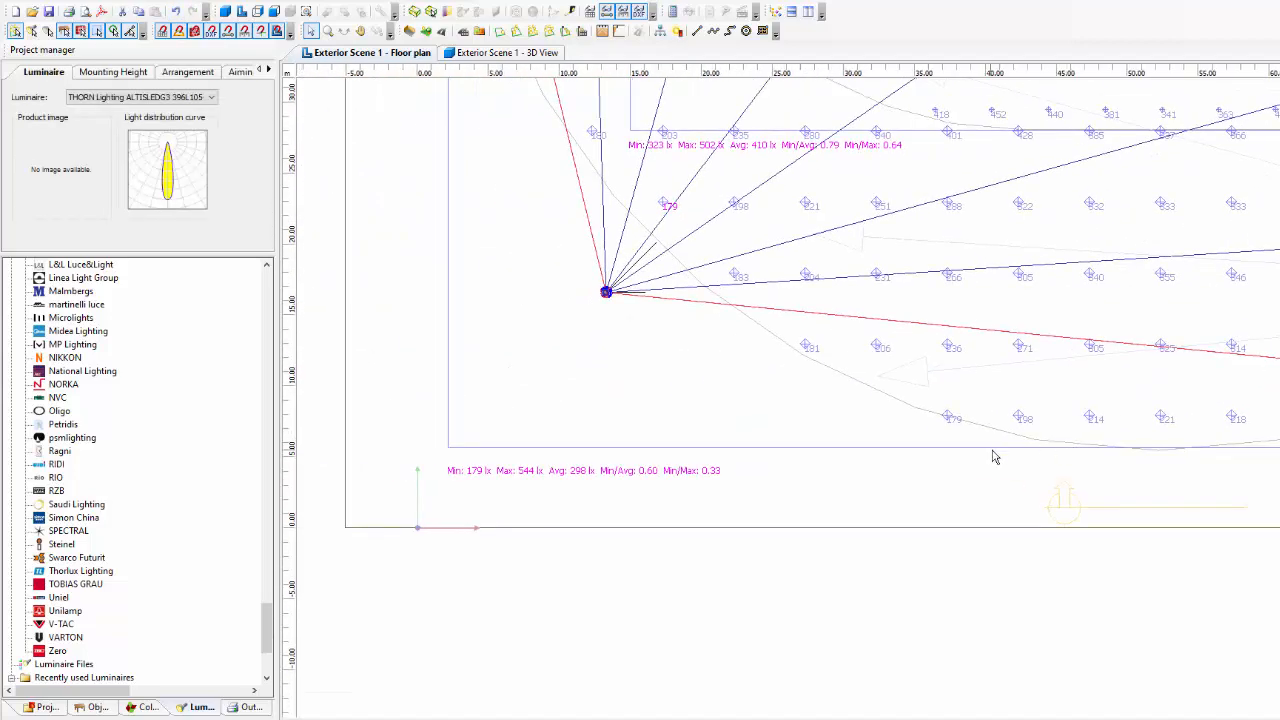
{"action": "scroll", "coordinate": [573, 485], "scroll_direction": "up", "scroll_amount": 1}
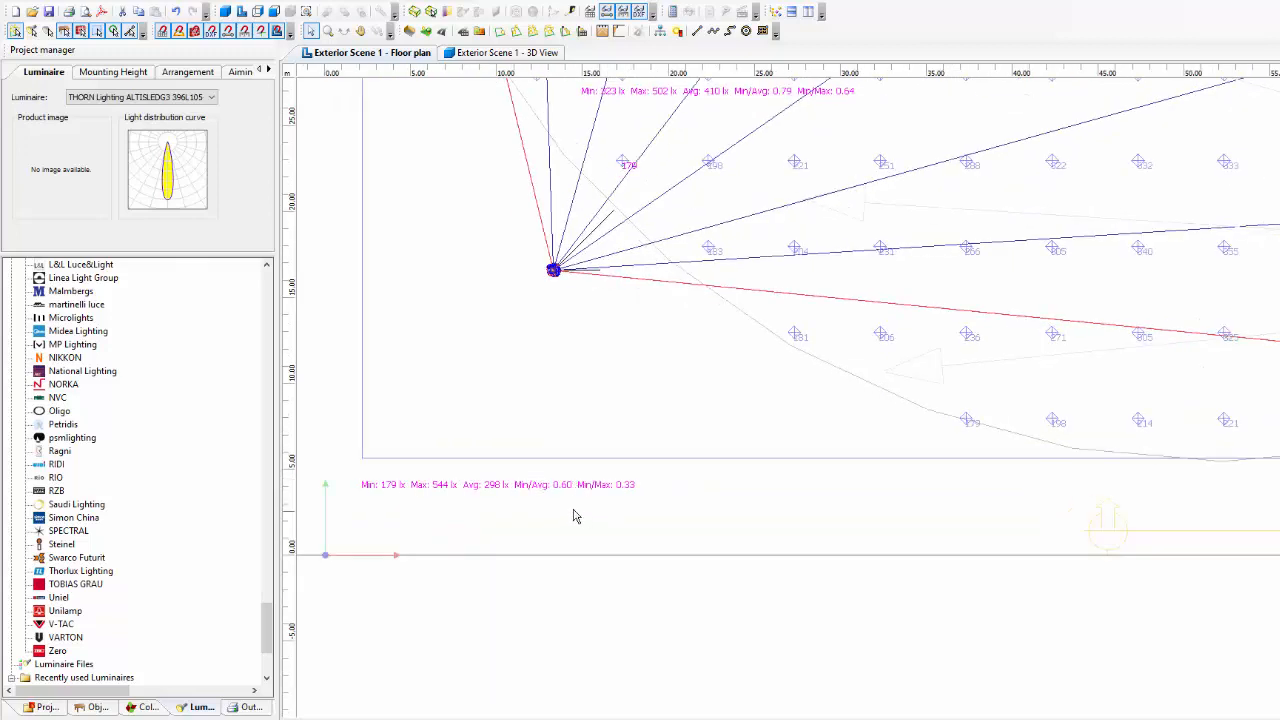
{"action": "scroll", "coordinate": [491, 489], "scroll_direction": "down", "scroll_amount": 1}
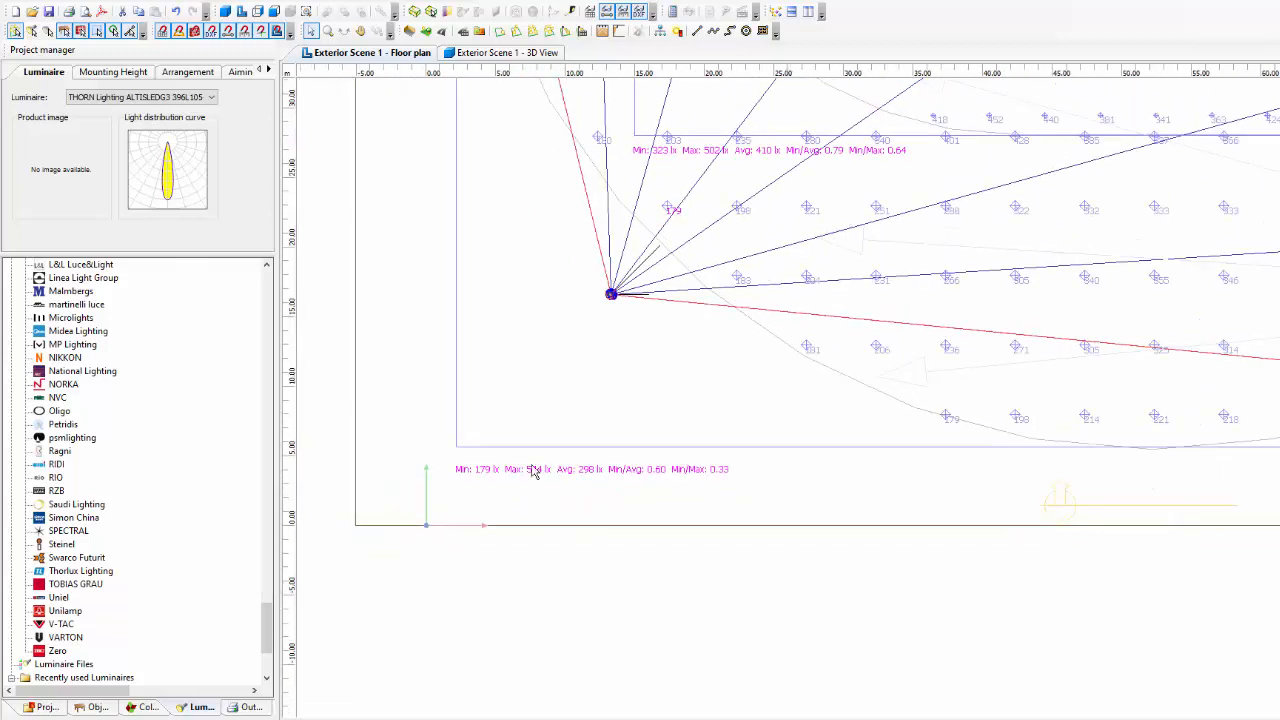
- Lower the third-lowest rightward floodlight's aim to about X 72 m, Y 32 m, below the infield's lower curve
{"action": "middle_click_drag", "start_coordinate": [574, 342], "coordinate": [355, 480]}
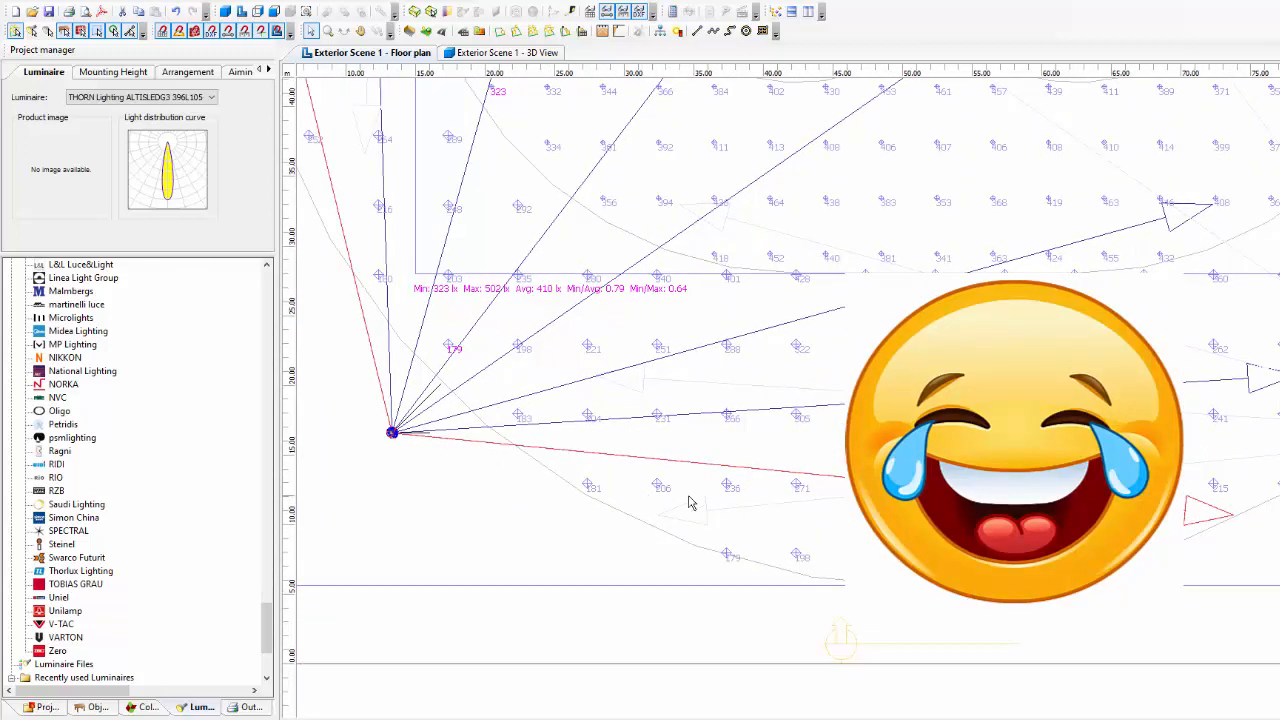
{"action": "middle_click_drag", "start_coordinate": [1215, 238], "coordinate": [1224, 304]}
{"action": "left_click_drag", "start_coordinate": [1213, 295], "coordinate": [1213, 307]}
{"action": "middle_click_drag", "start_coordinate": [1073, 365], "coordinate": [966, 360]}
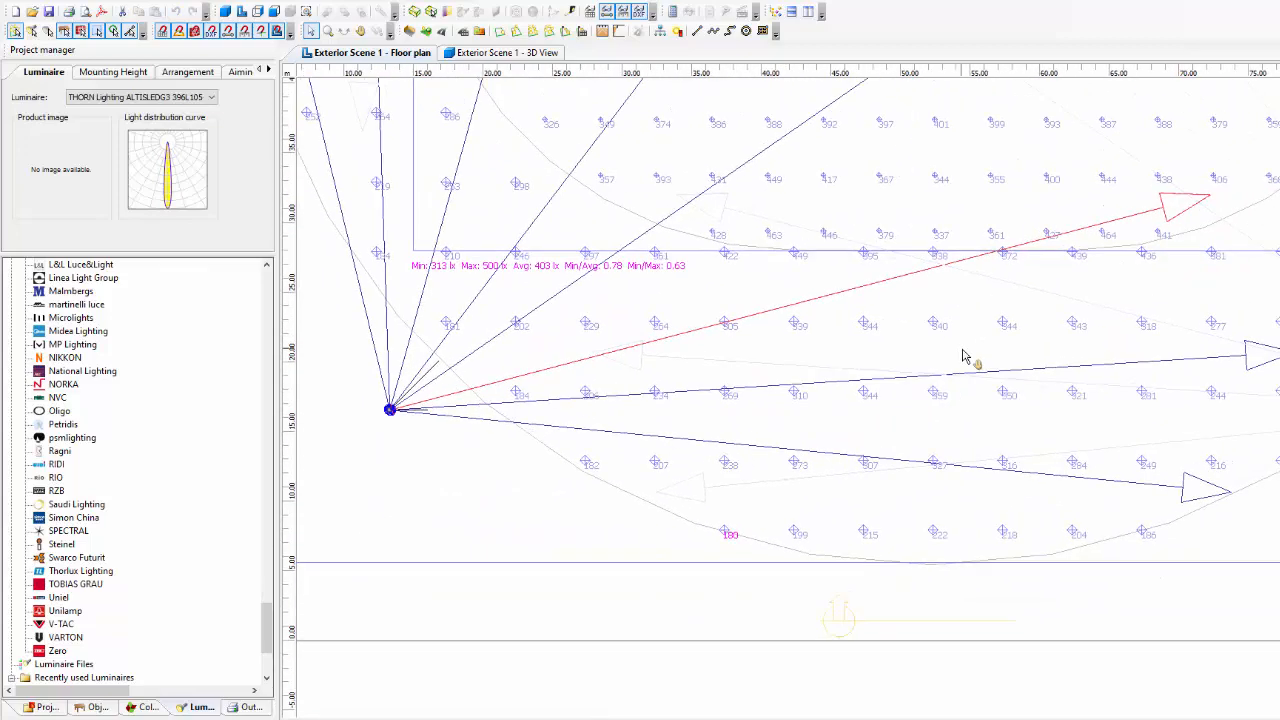
- Try aiming the lowest rightward floodlight at about X 75 m, Y 12 m, check the outfield results and undo the move
{"action": "left_click", "coordinate": [1219, 505]}
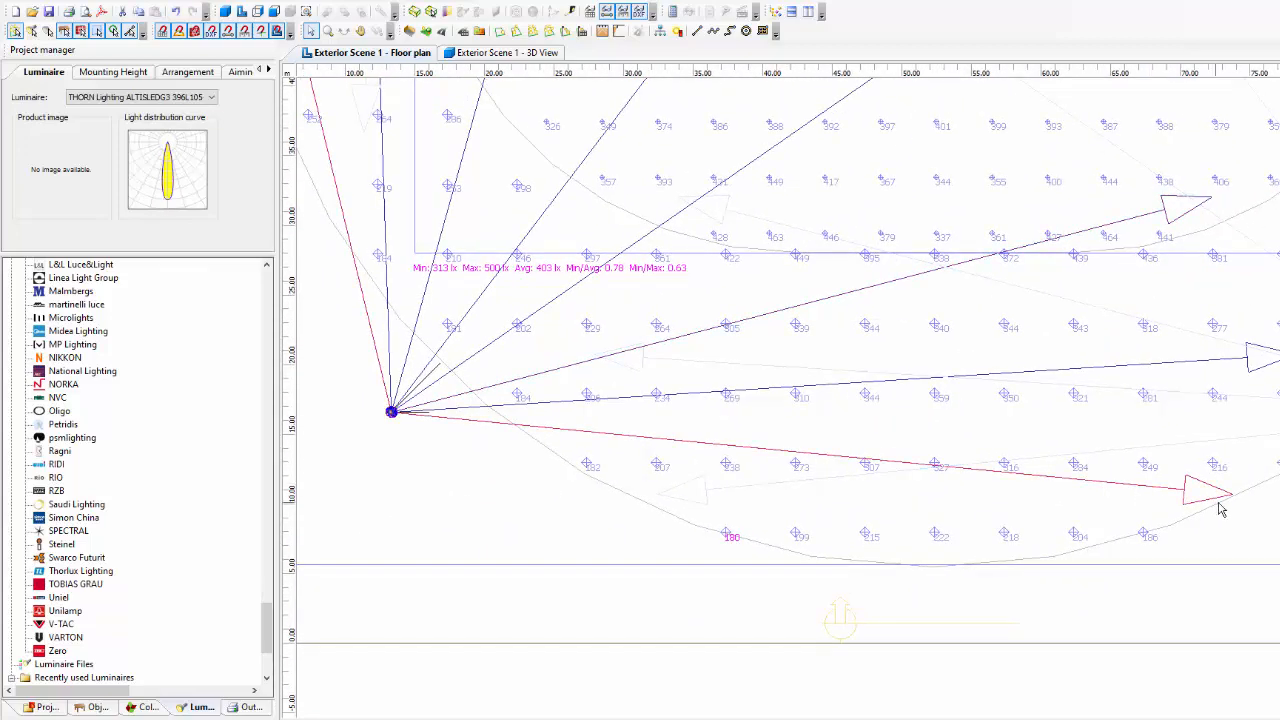
{"action": "left_click_drag", "start_coordinate": [1240, 509], "coordinate": [1266, 487]}
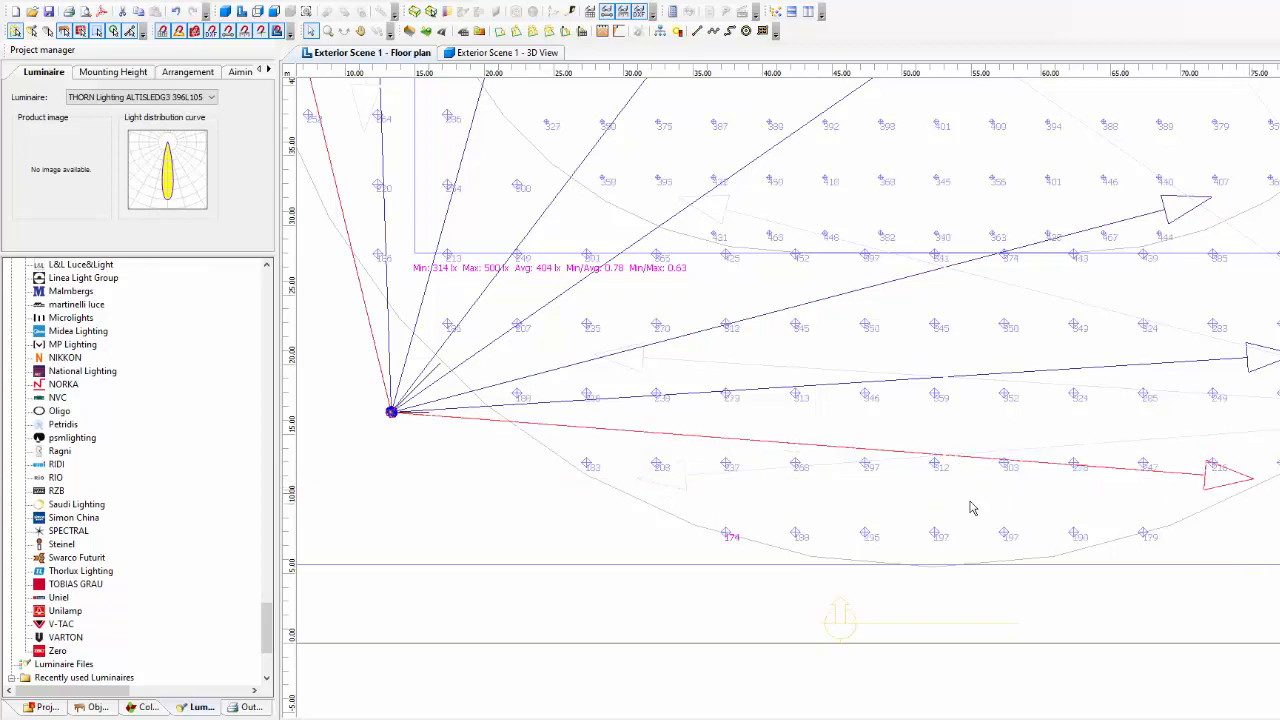
{"action": "middle_click_drag", "start_coordinate": [971, 509], "coordinate": [1097, 423]}
{"action": "left_click", "coordinate": [176, 11]}
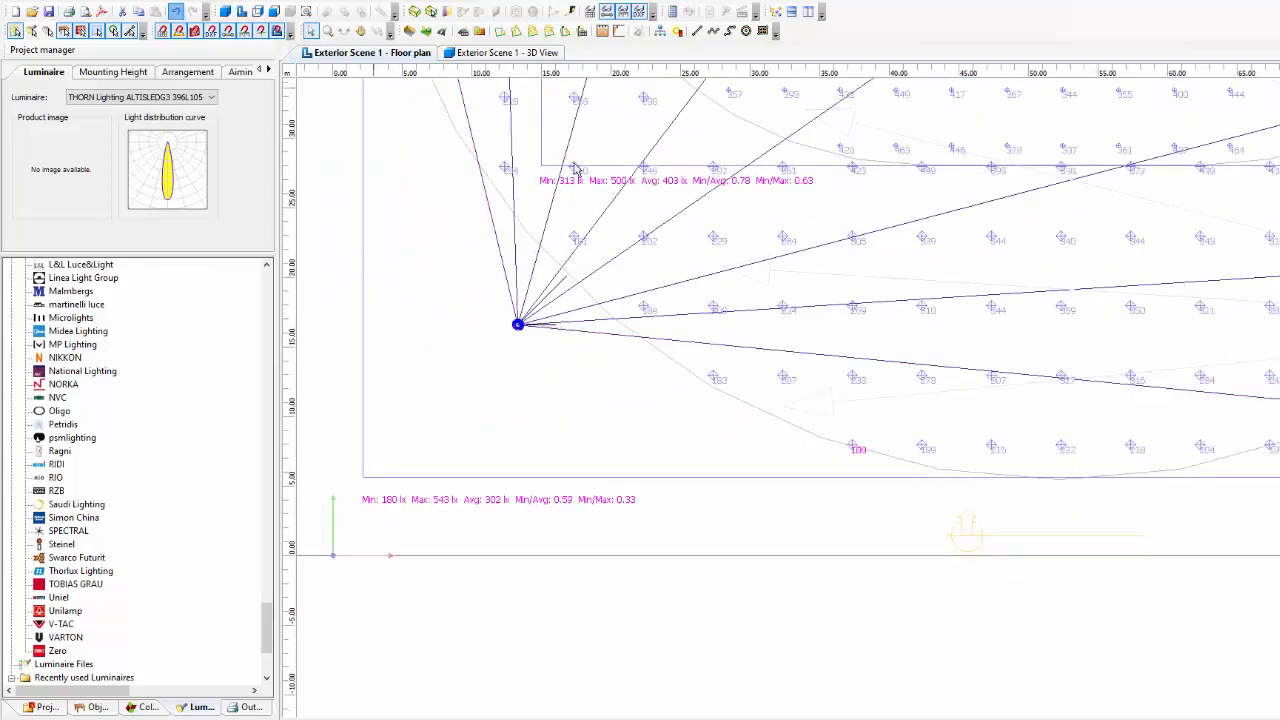
- Lower the lowest rightward floodlight's aim slightly to about X 73.3 m, Y 10.1 m and check the outfield results
{"action": "left_click_drag", "start_coordinate": [1231, 397], "coordinate": [1232, 404]}
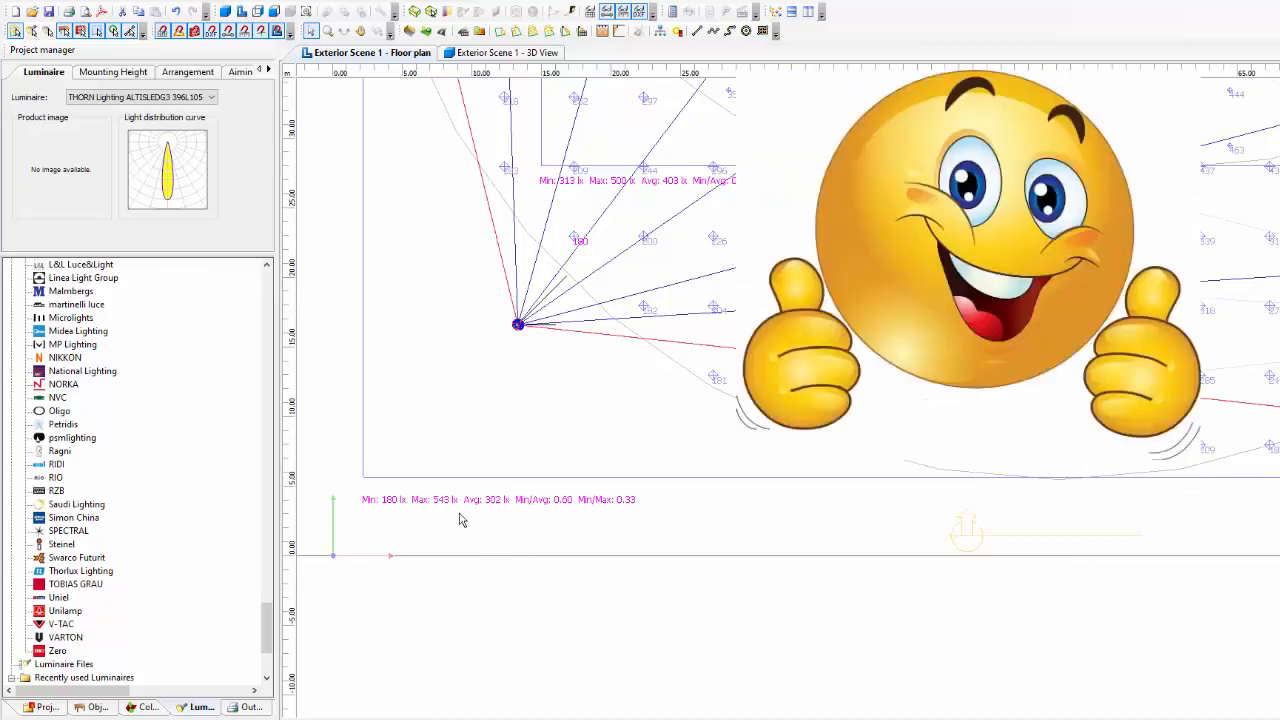
{"action": "scroll", "coordinate": [459, 517], "scroll_direction": "up", "scroll_amount": 1}
{"action": "middle_click_drag", "start_coordinate": [474, 534], "coordinate": [586, 480]}
{"action": "scroll", "coordinate": [586, 480], "scroll_direction": "up", "scroll_amount": 2}
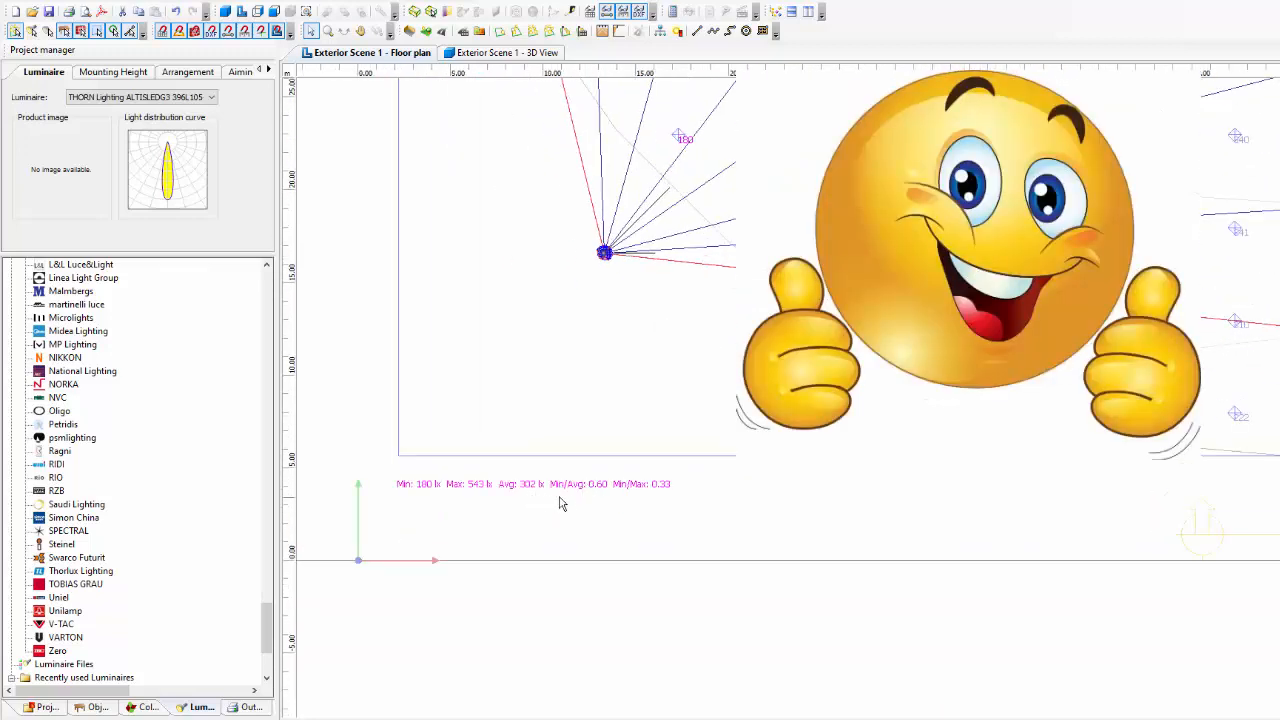
- Examine the minimum, maximum, average and uniformity results of the infield and the pitch calculation grids
{"action": "middle_click_drag", "start_coordinate": [728, 277], "coordinate": [525, 715]}
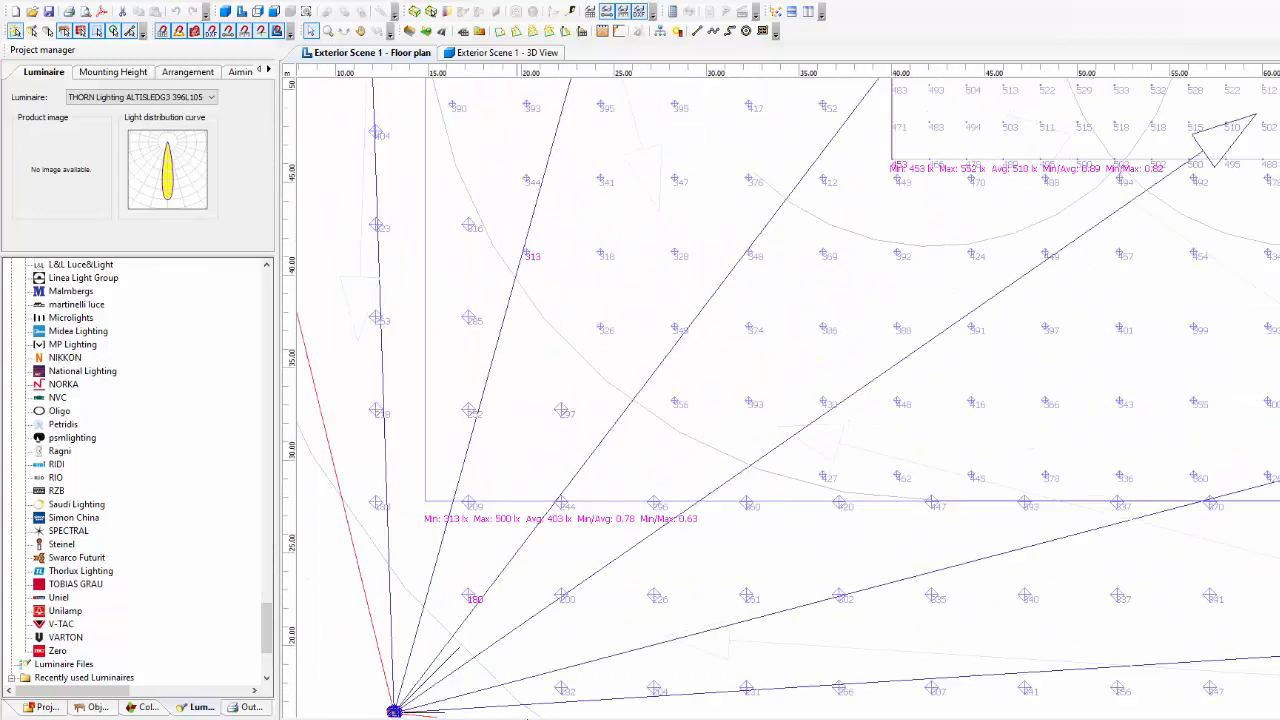
{"action": "scroll", "coordinate": [566, 548], "scroll_direction": "up", "scroll_amount": 1}
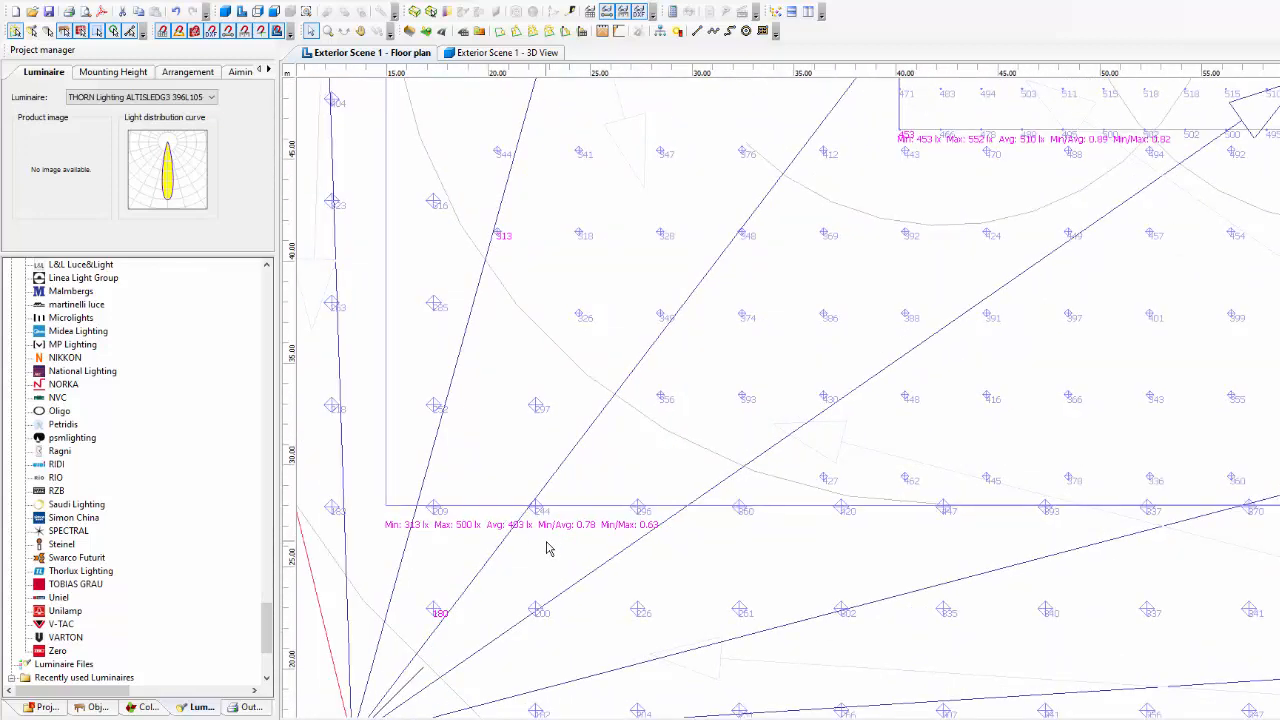
{"action": "scroll", "coordinate": [788, 448], "scroll_direction": "down", "scroll_amount": 1}
{"action": "middle_click_drag", "start_coordinate": [820, 432], "coordinate": [683, 586]}
{"action": "middle_click_drag", "start_coordinate": [794, 466], "coordinate": [746, 489]}
{"action": "scroll", "coordinate": [848, 338], "scroll_direction": "up", "scroll_amount": 1}
{"action": "middle_click_drag", "start_coordinate": [832, 345], "coordinate": [791, 393]}
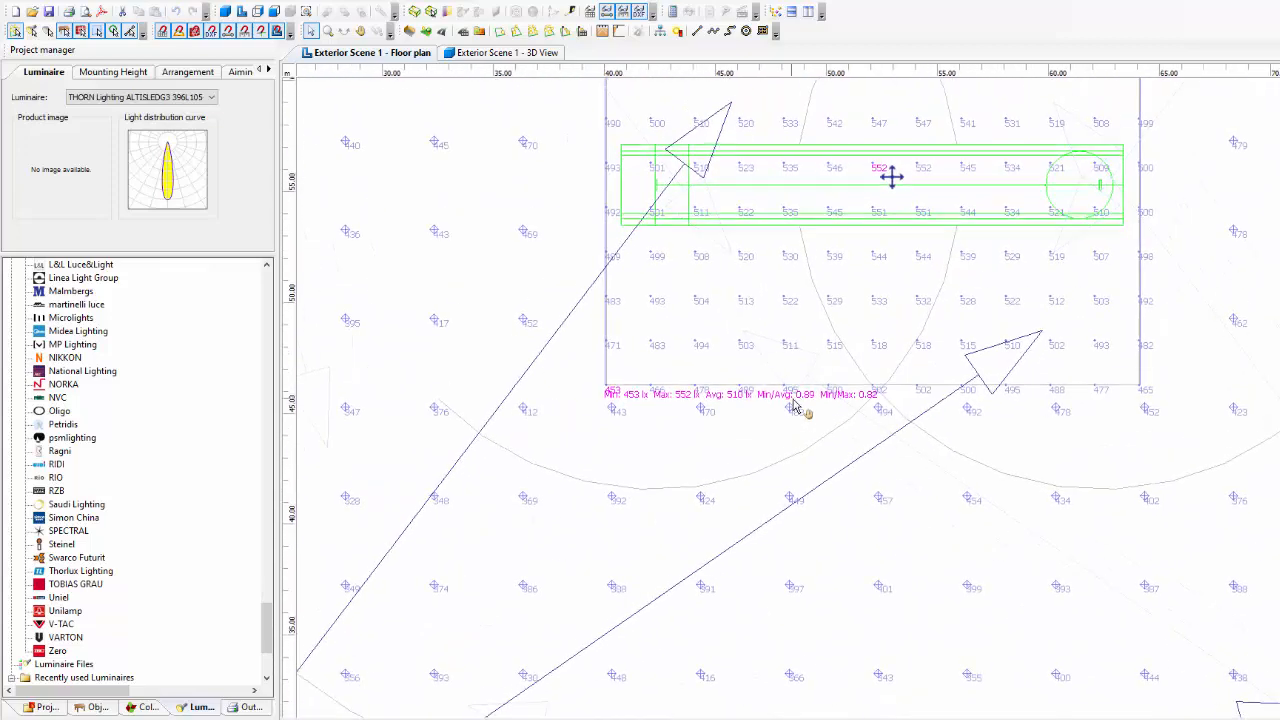
{"action": "scroll", "coordinate": [812, 405], "scroll_direction": "up", "scroll_amount": 1}
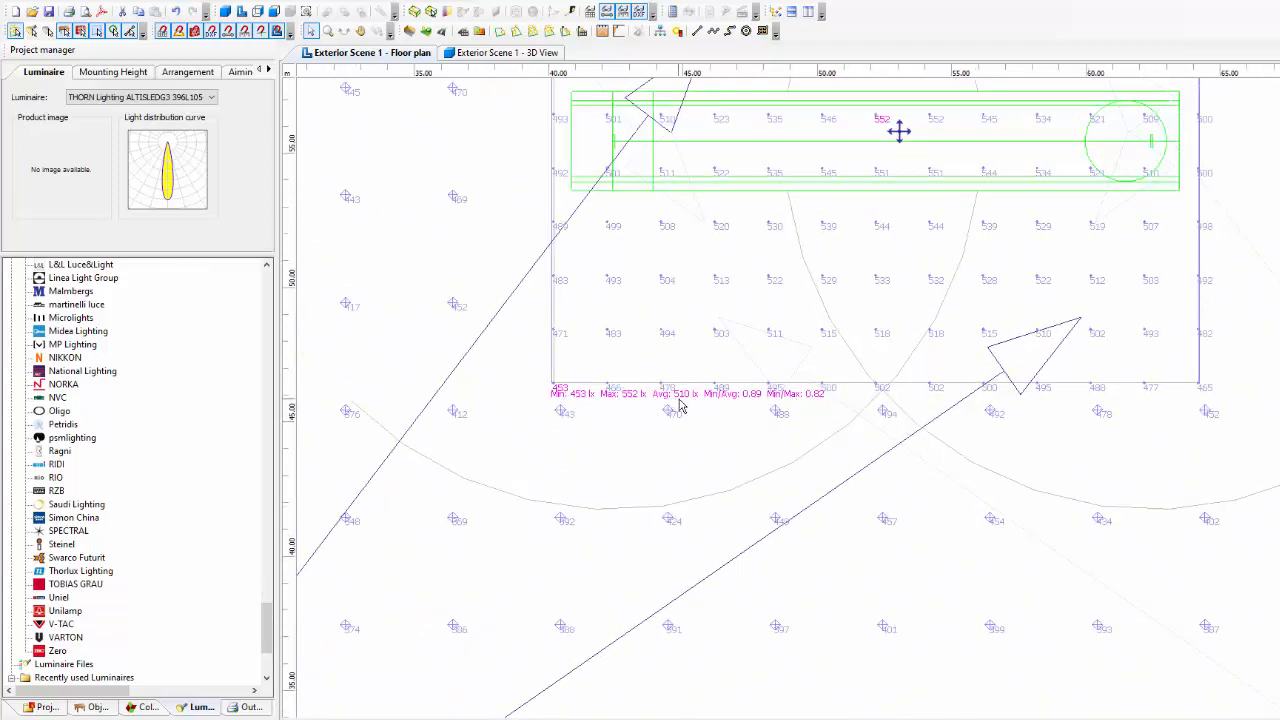
{"action": "scroll", "coordinate": [737, 410], "scroll_direction": "down", "scroll_amount": 2}
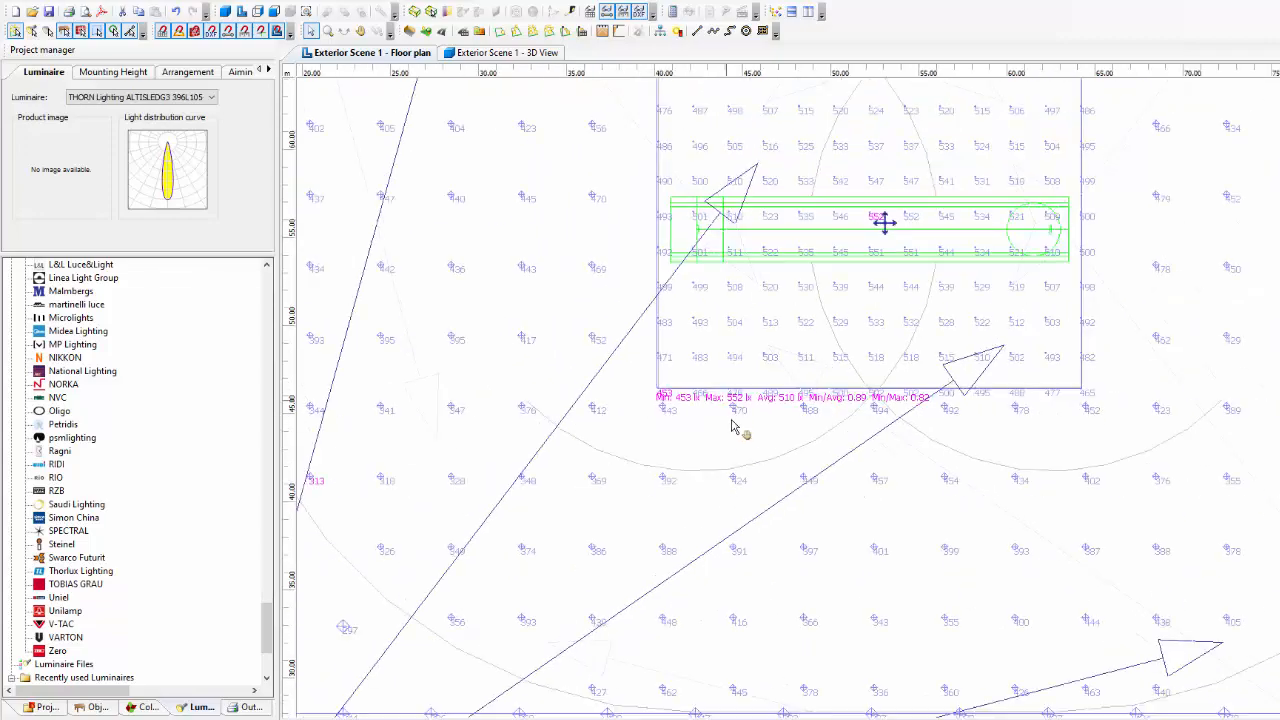
{"action": "middle_click_drag", "start_coordinate": [731, 420], "coordinate": [754, 477]}
{"action": "middle_click_drag", "start_coordinate": [600, 610], "coordinate": [815, 501]}
{"action": "scroll", "coordinate": [870, 470], "scroll_direction": "down", "scroll_amount": 2}
{"action": "scroll", "coordinate": [815, 501], "scroll_direction": "down", "scroll_amount": 4}
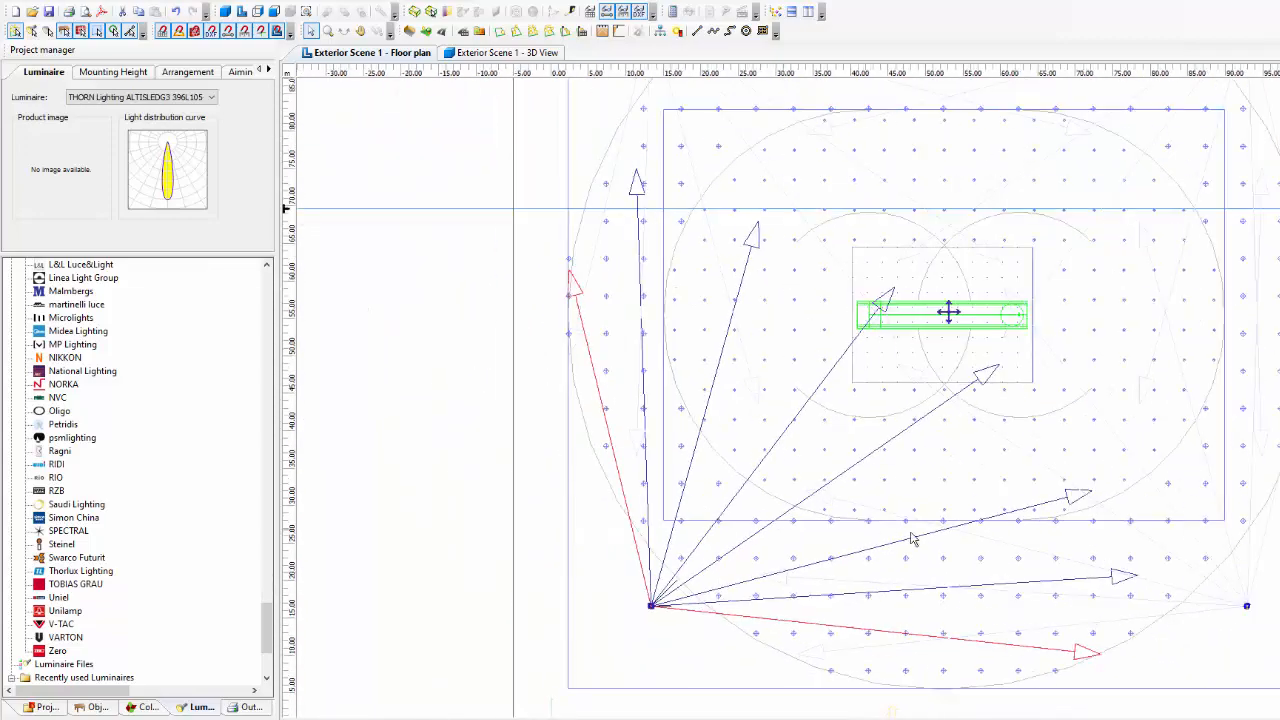
- Review the aiming point coordinates of the outermost floodlight pair and of the pair aimed at the pitch
{"action": "middle_click_drag", "start_coordinate": [899, 605], "coordinate": [814, 570]}
{"action": "middle_click_drag", "start_coordinate": [630, 465], "coordinate": [604, 470]}
{"action": "scroll", "coordinate": [604, 470], "scroll_direction": "up", "scroll_amount": 1}
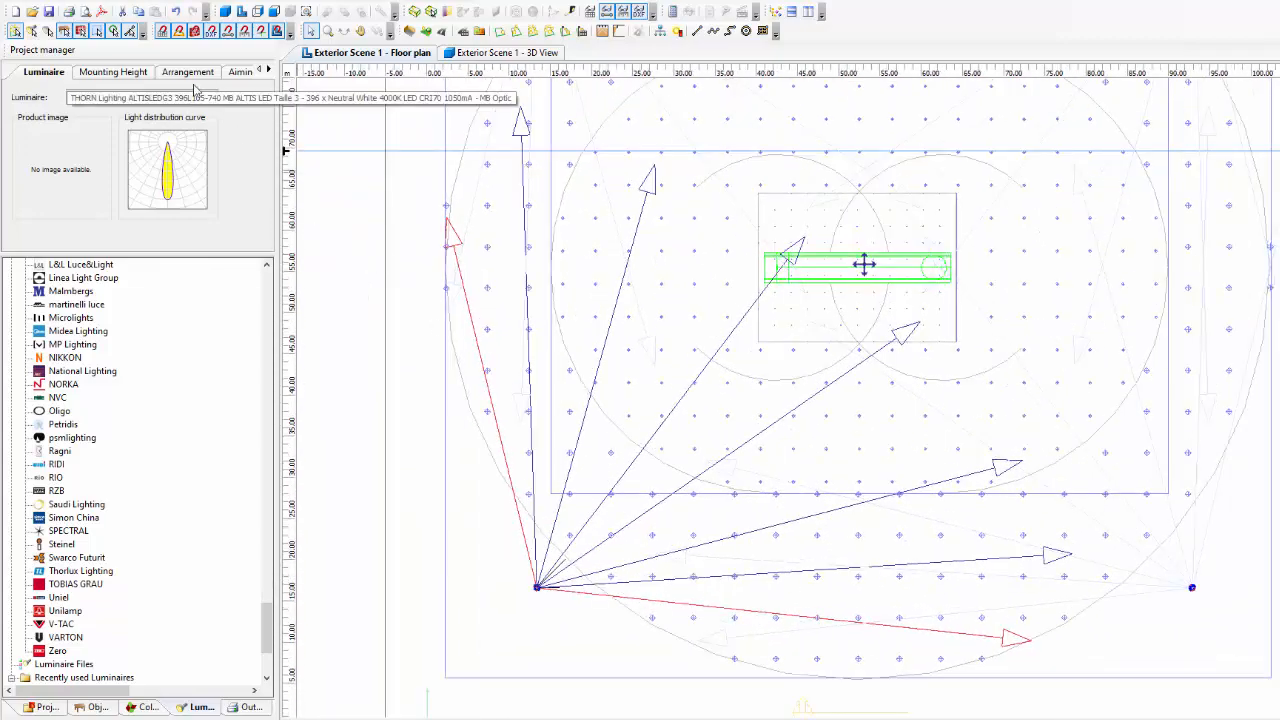
{"action": "left_click", "coordinate": [245, 72]}
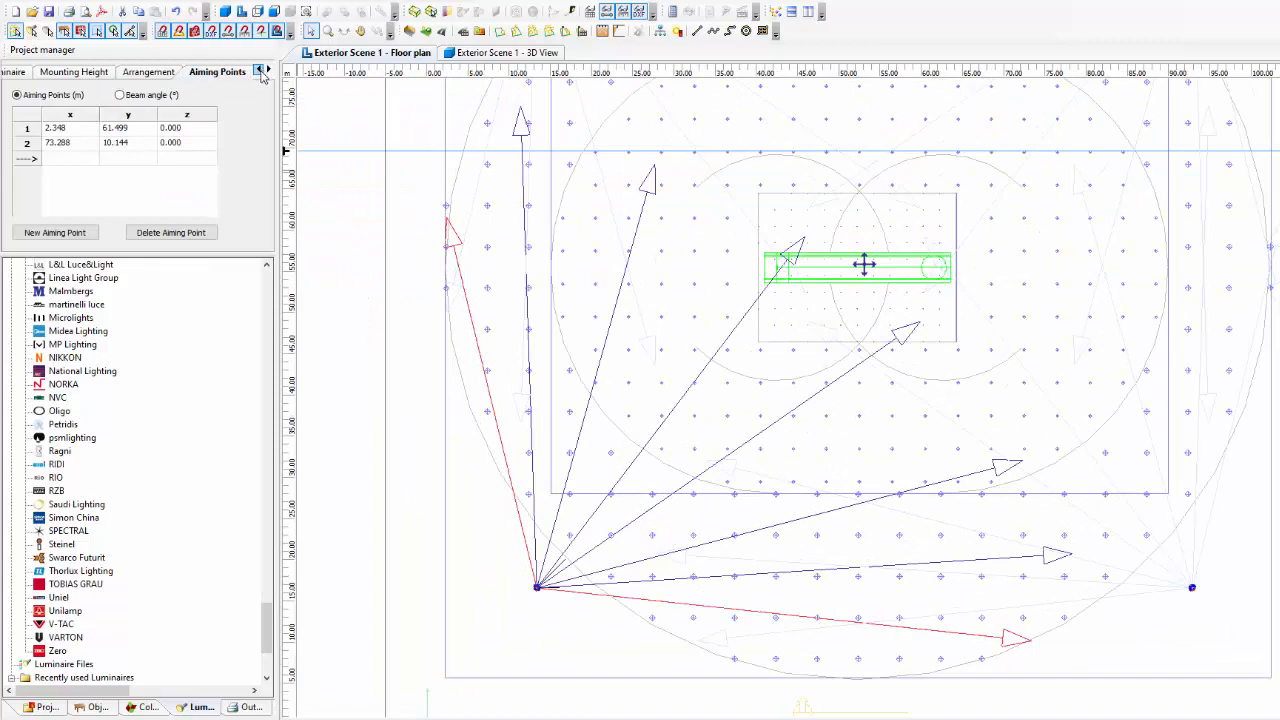
{"action": "left_click", "coordinate": [119, 94]}
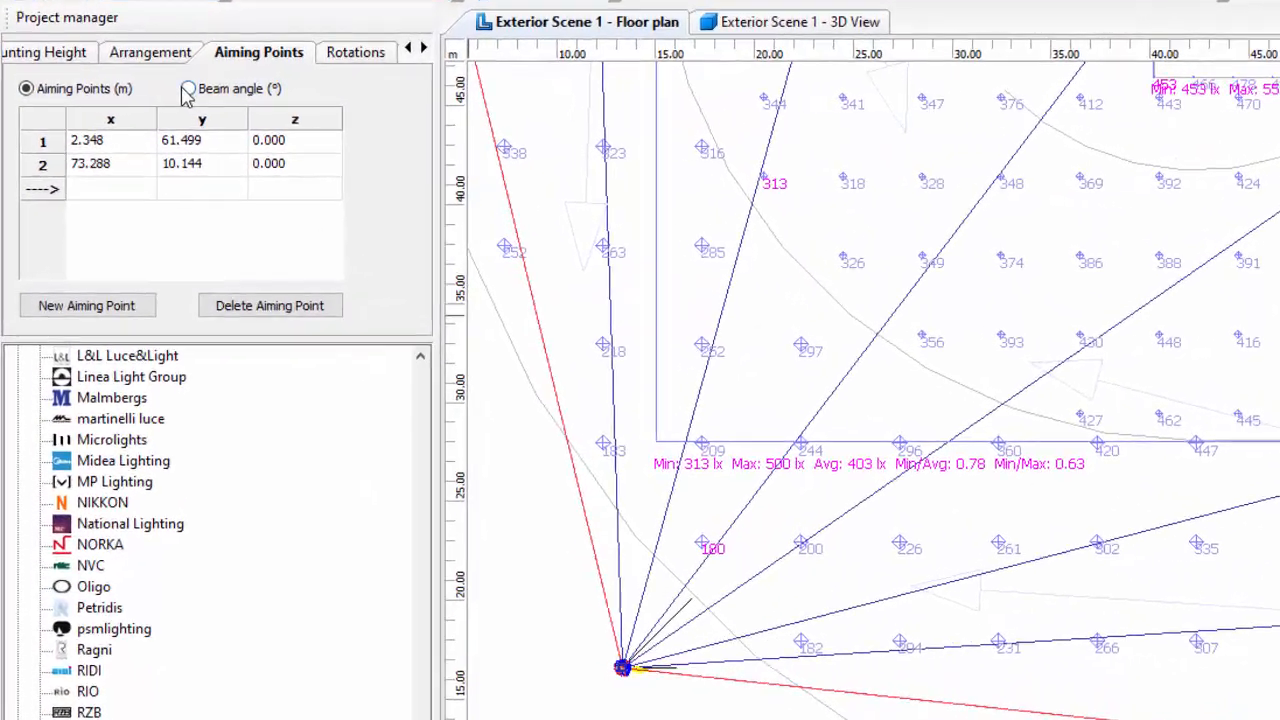
{"action": "left_click", "coordinate": [119, 94]}
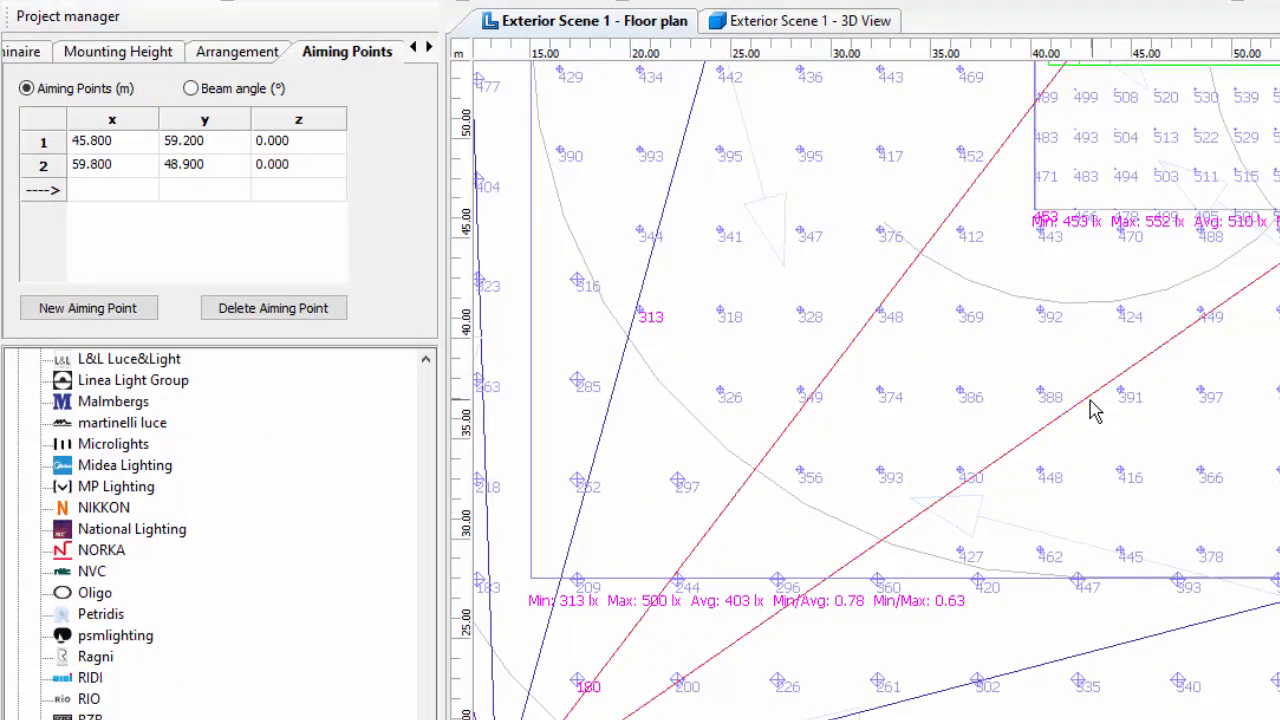
- Open the rotation settings of the floodlight pair aimed at the pitch and align its luminaires to C0 and G0
{"action": "left_click", "coordinate": [429, 47]}
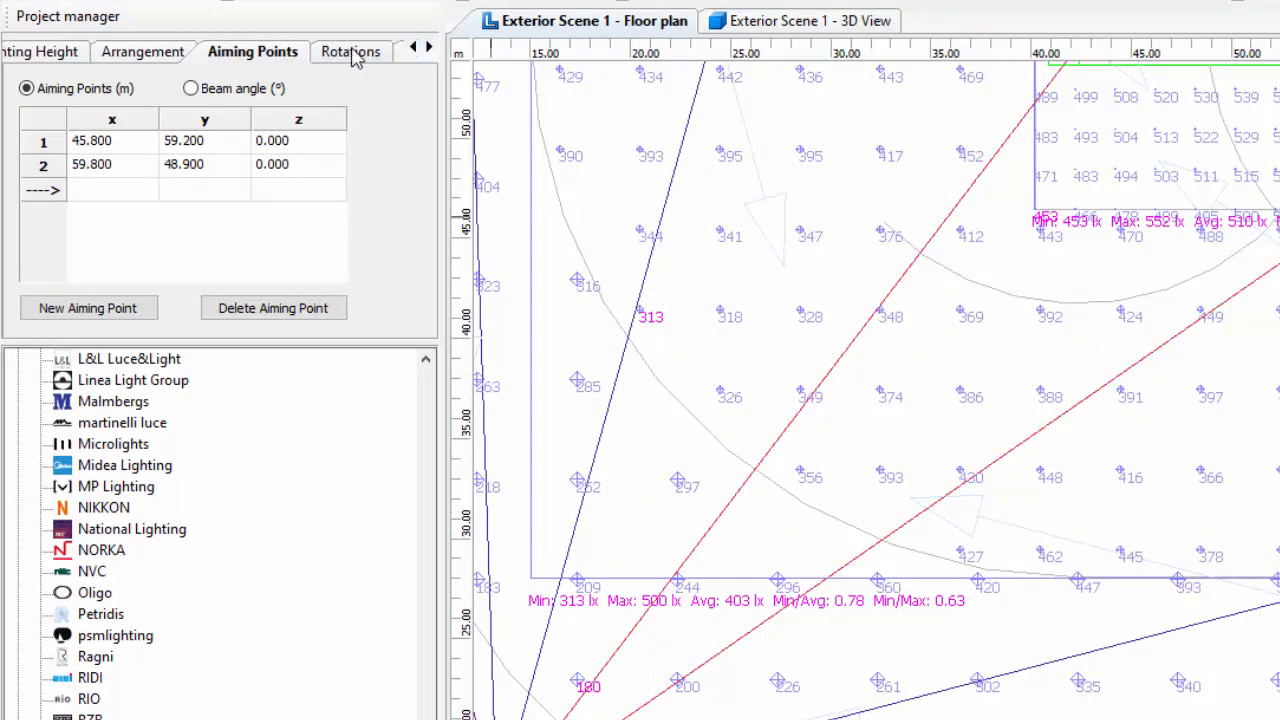
{"action": "left_click", "coordinate": [351, 51]}
{"action": "left_click", "coordinate": [192, 188]}
{"action": "left_click", "coordinate": [38, 188]}
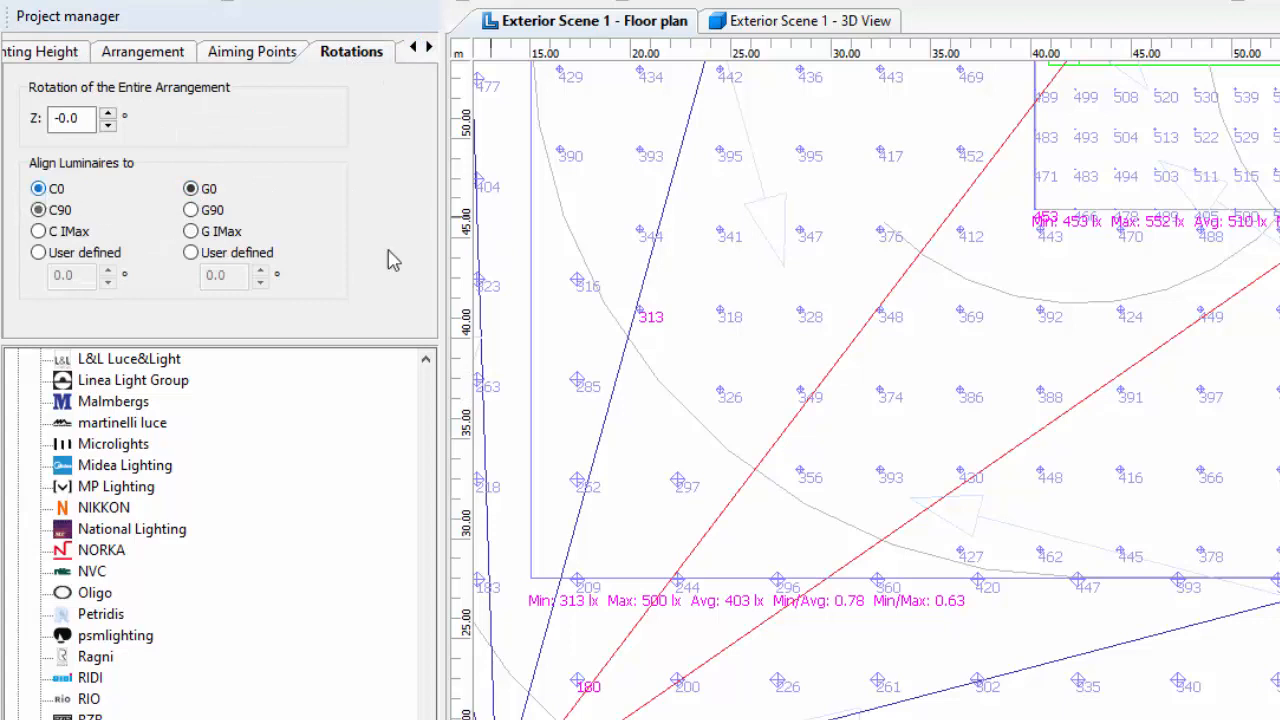
{"action": "mouse_move", "coordinate": [594, 306]}
{"action": "middle_mouse_down"}
{"action": "mouse_move", "coordinate": [814, 263]}
{"action": "mouse_move", "coordinate": [818, 280]}
{"action": "middle_mouse_up"}
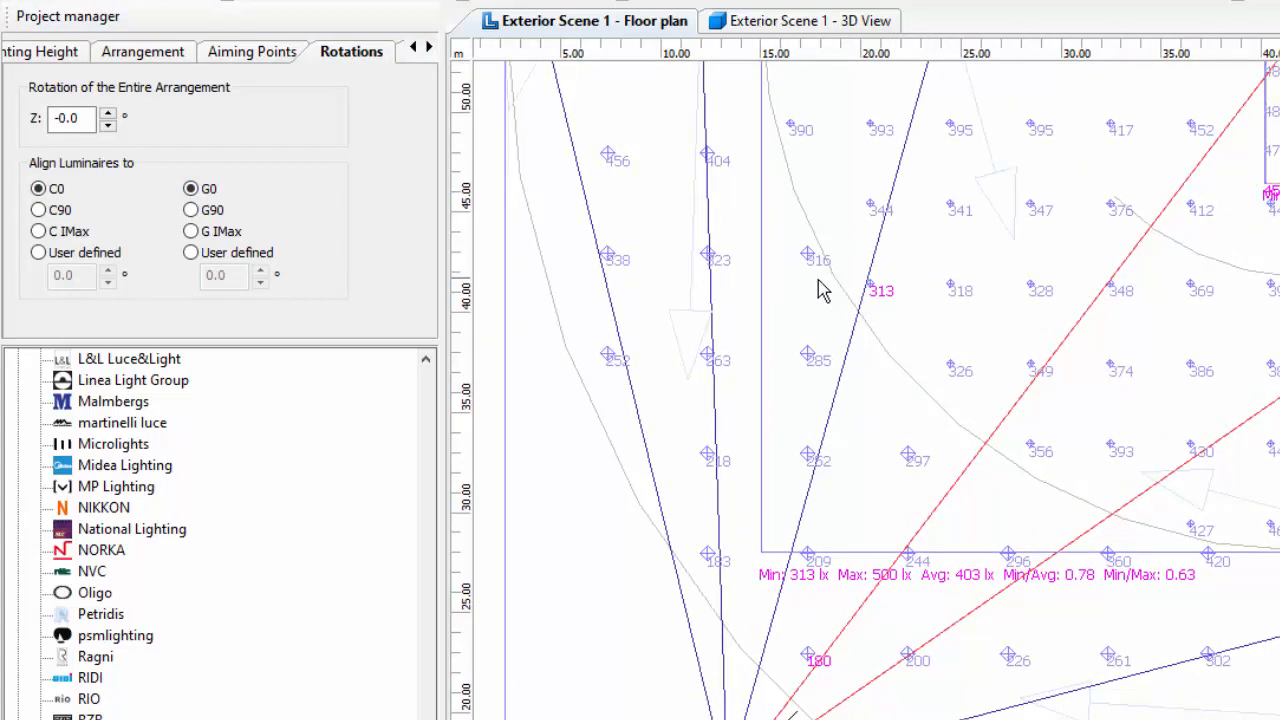
- Show the aiming of the floodlight pair directed at the pitch as beam angles
{"action": "left_click", "coordinate": [245, 58]}
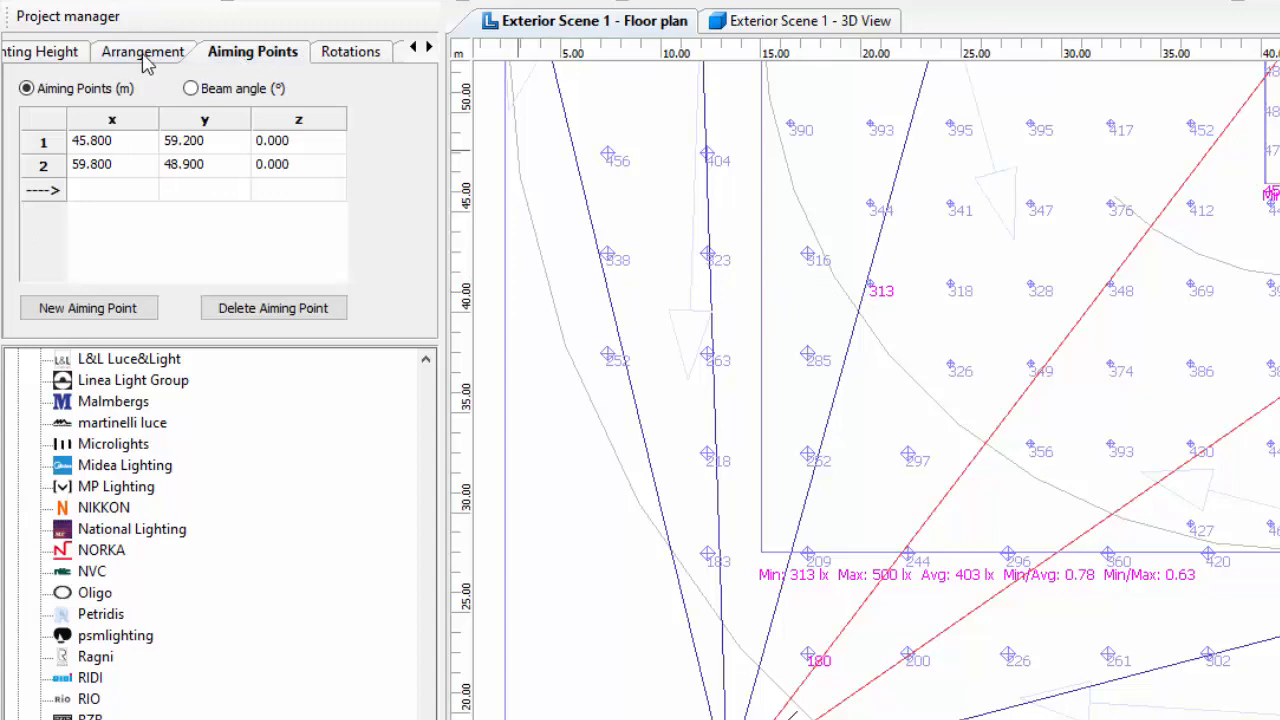
{"action": "left_click", "coordinate": [190, 88]}
{"action": "middle_click_drag", "start_coordinate": [950, 238], "coordinate": [817, 524]}
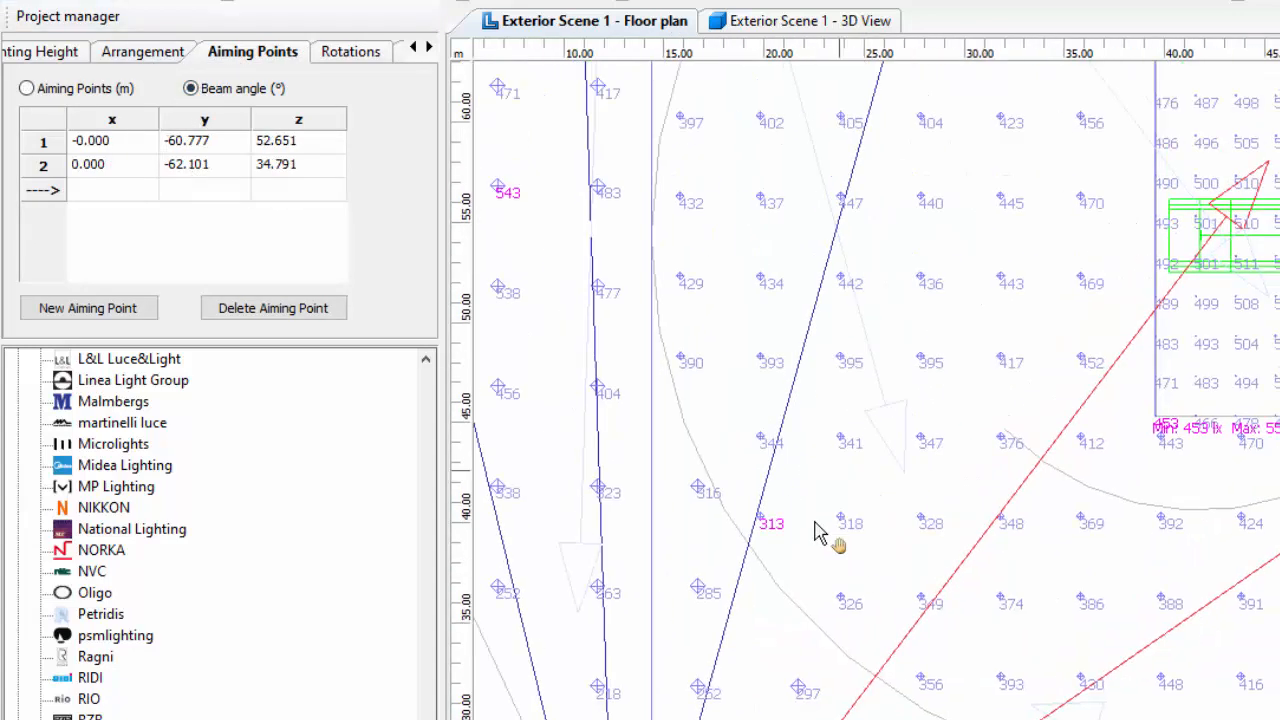
- Select the floodlight aimed at about X 11.3 m, Y 75 m near the outfield's edge and display its beam angle
{"action": "middle_click_drag", "start_coordinate": [1158, 530], "coordinate": [1174, 682]}
{"action": "scroll", "coordinate": [1040, 615], "scroll_direction": "down", "scroll_amount": 3}
{"action": "middle_click_drag", "start_coordinate": [1040, 615], "coordinate": [1229, 475]}
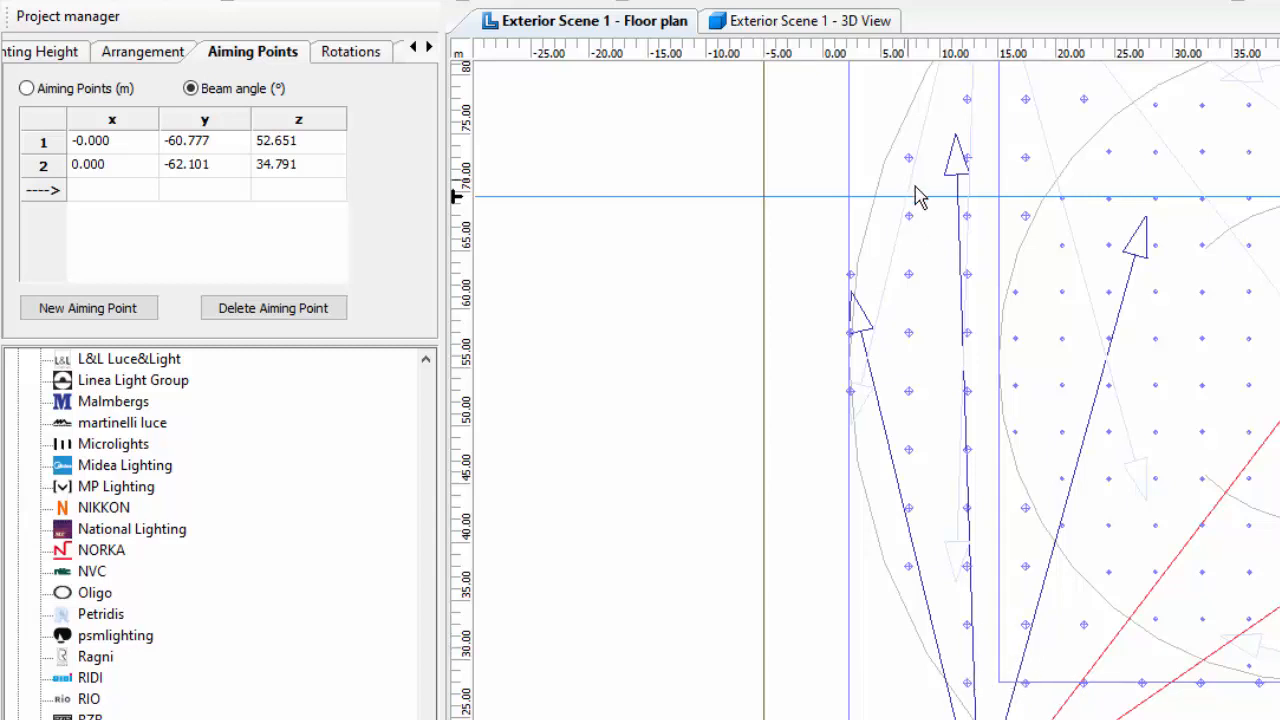
{"action": "scroll", "coordinate": [940, 214], "scroll_direction": "up", "scroll_amount": 3}
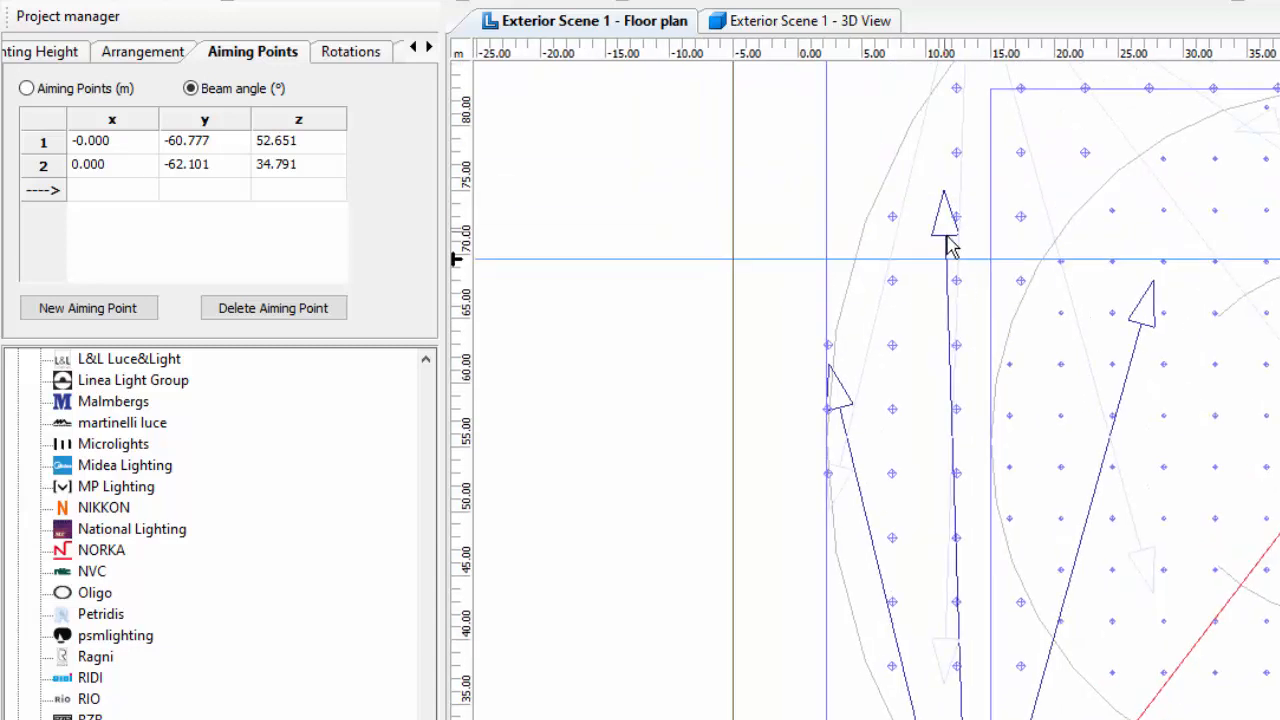
{"action": "left_click", "coordinate": [950, 248]}
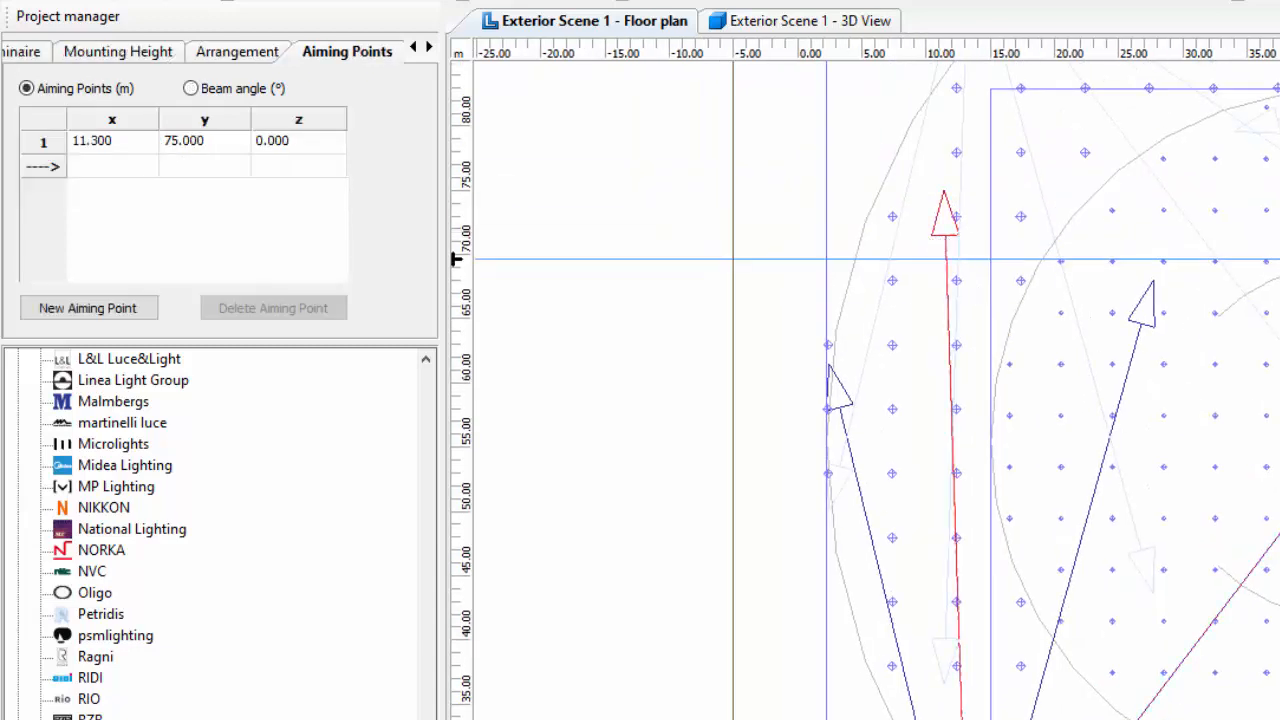
{"action": "left_click", "coordinate": [199, 88]}
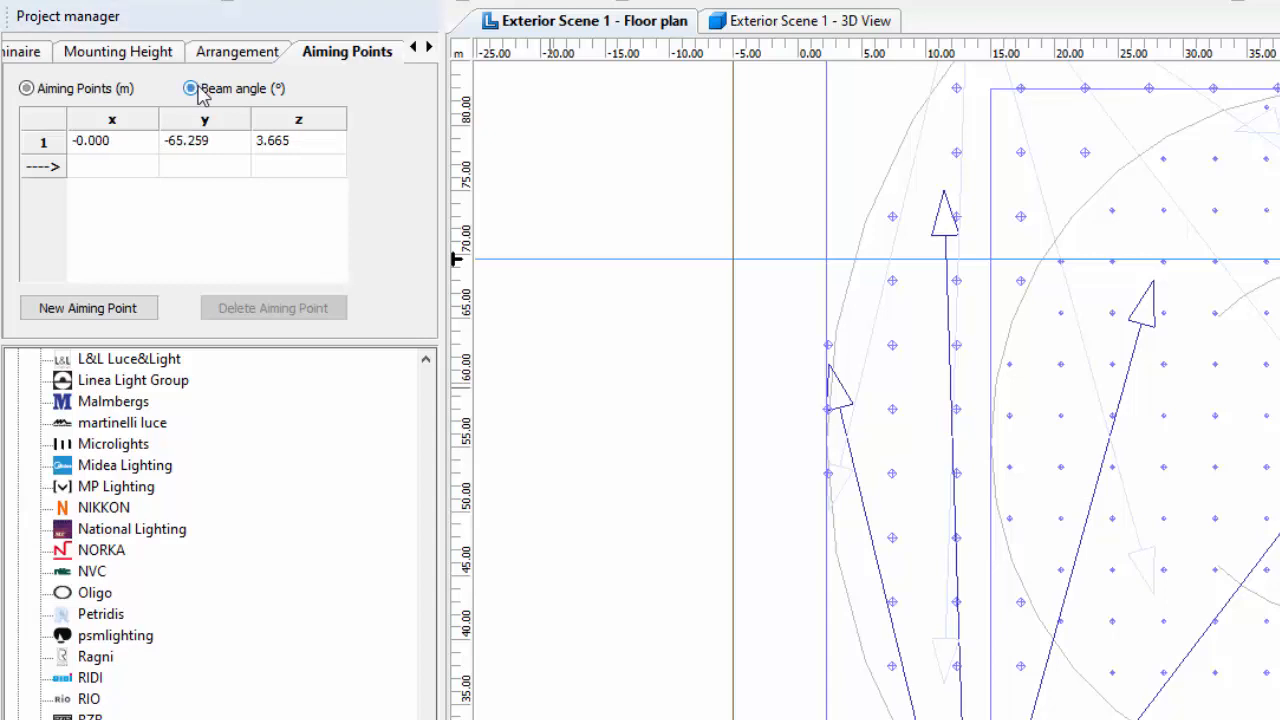
{"action": "left_click", "coordinate": [945, 277]}
{"action": "left_click", "coordinate": [191, 89]}
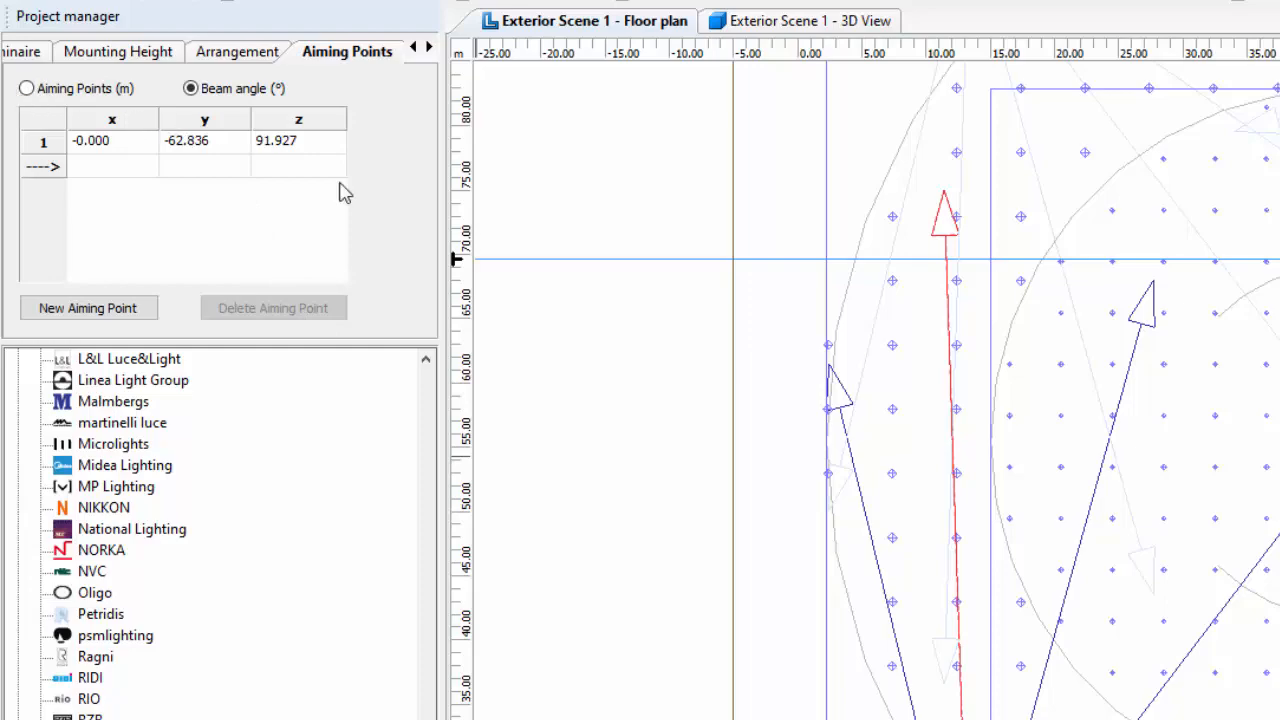
{"action": "middle_click_drag", "start_coordinate": [761, 359], "coordinate": [730, 372]}
{"action": "scroll", "coordinate": [871, 412], "scroll_direction": "up", "scroll_amount": 1}
{"action": "scroll", "coordinate": [870, 442], "scroll_direction": "down", "scroll_amount": 3}
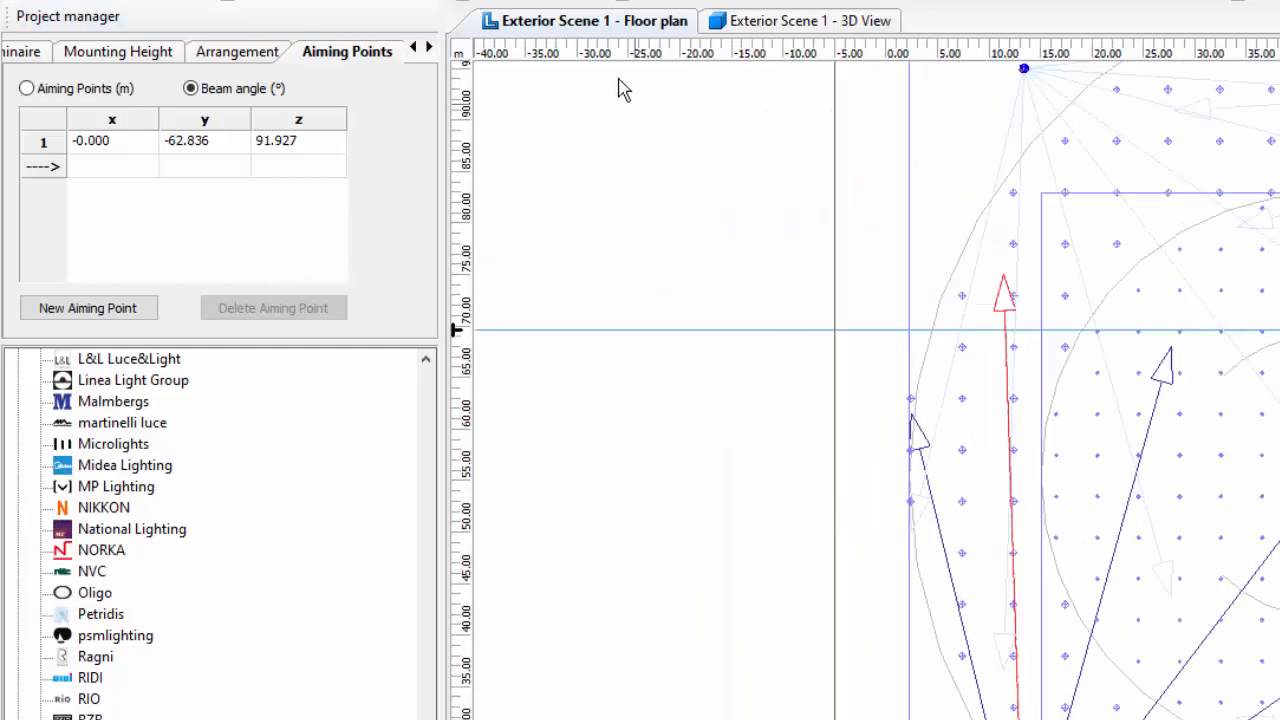
- Examine the aiming directions of all floodlights around the field in the 3D view from several angles
{"action": "left_click", "coordinate": [780, 20]}
{"action": "scroll", "coordinate": [734, 376], "scroll_direction": "down", "scroll_amount": 1}
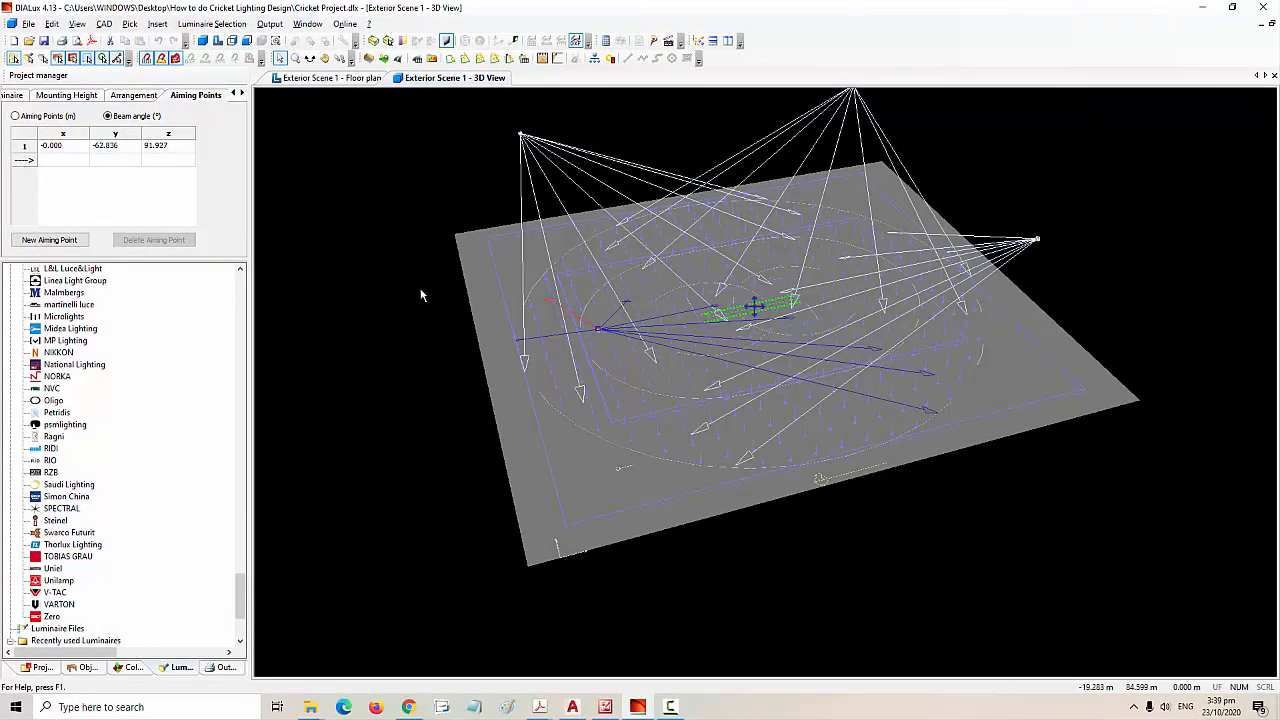
{"action": "left_click", "coordinate": [366, 212]}
{"action": "left_click", "coordinate": [310, 58]}
{"action": "left_click_drag", "start_coordinate": [423, 251], "coordinate": [797, 392]}
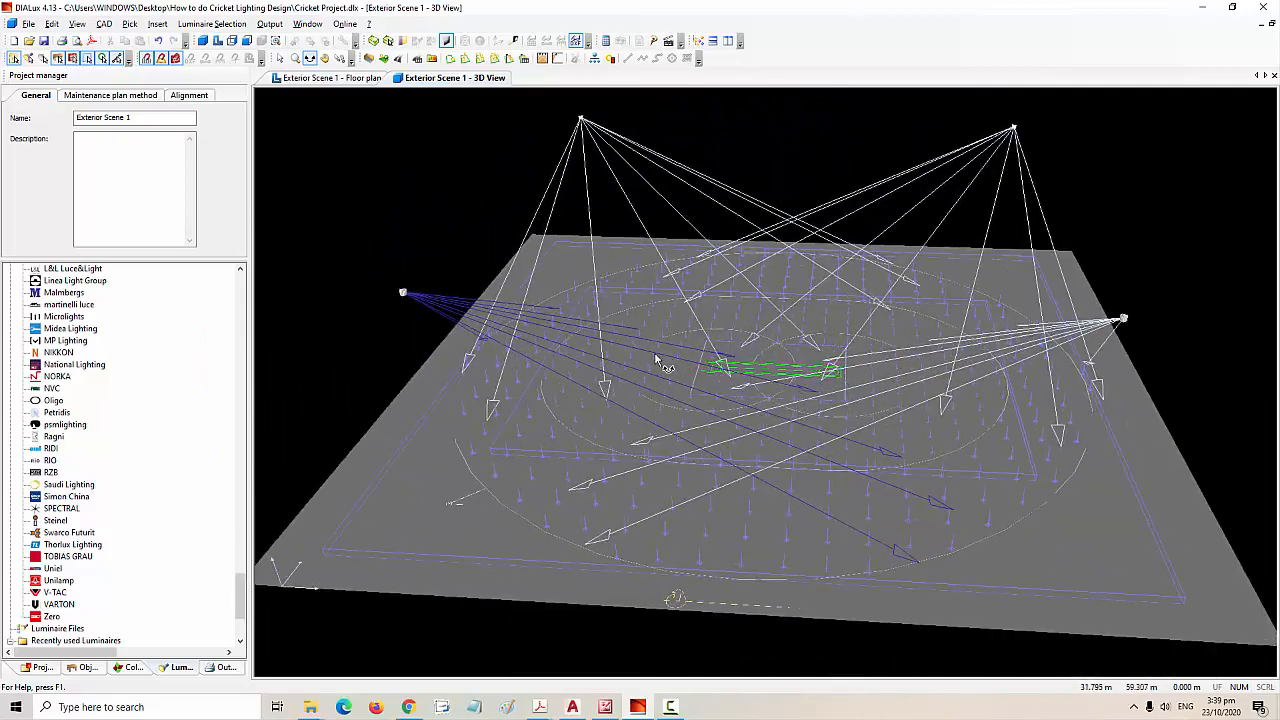
{"action": "left_click_drag", "start_coordinate": [657, 362], "coordinate": [622, 310]}
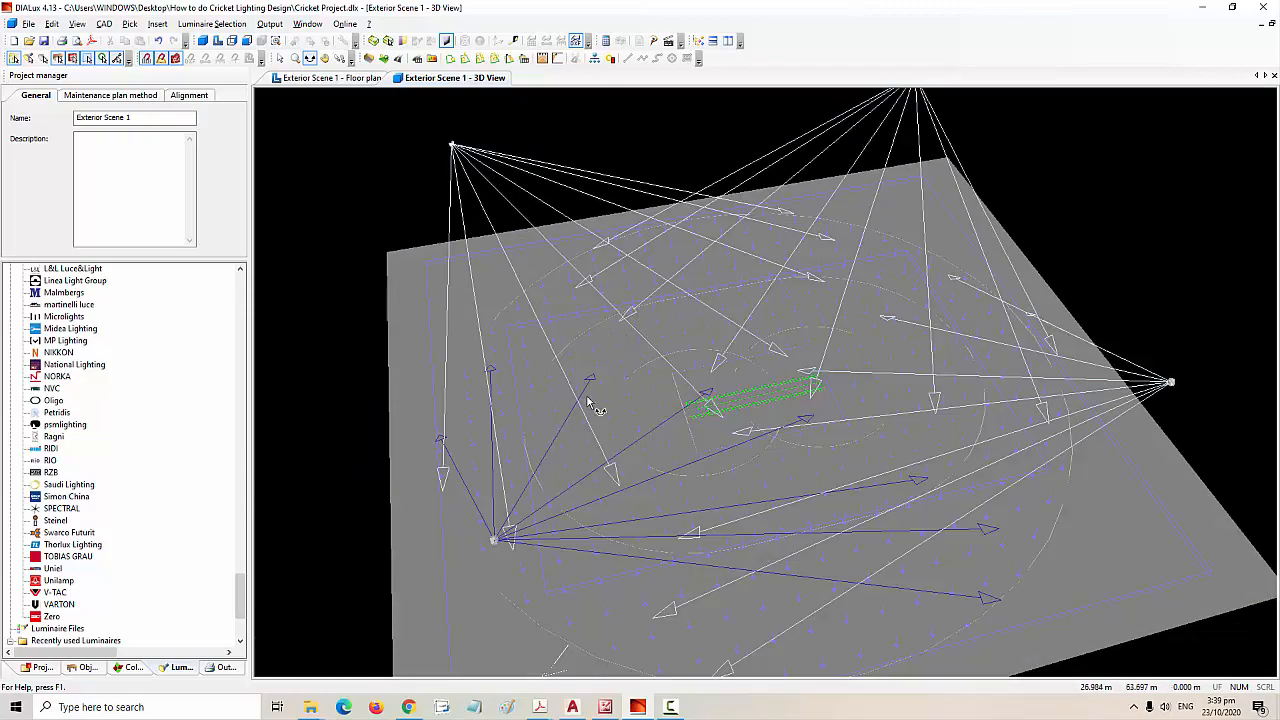
{"action": "left_click_drag", "start_coordinate": [590, 404], "coordinate": [543, 528]}
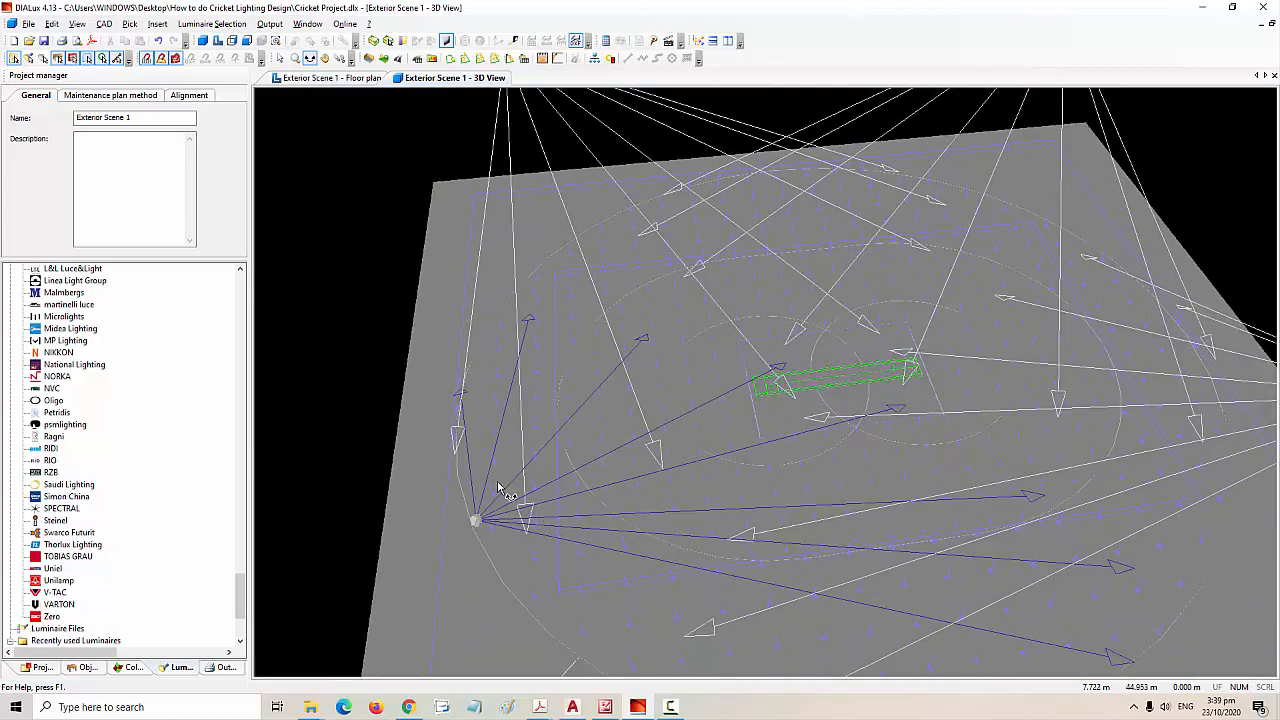
{"action": "left_click_drag", "start_coordinate": [640, 541], "coordinate": [655, 470]}
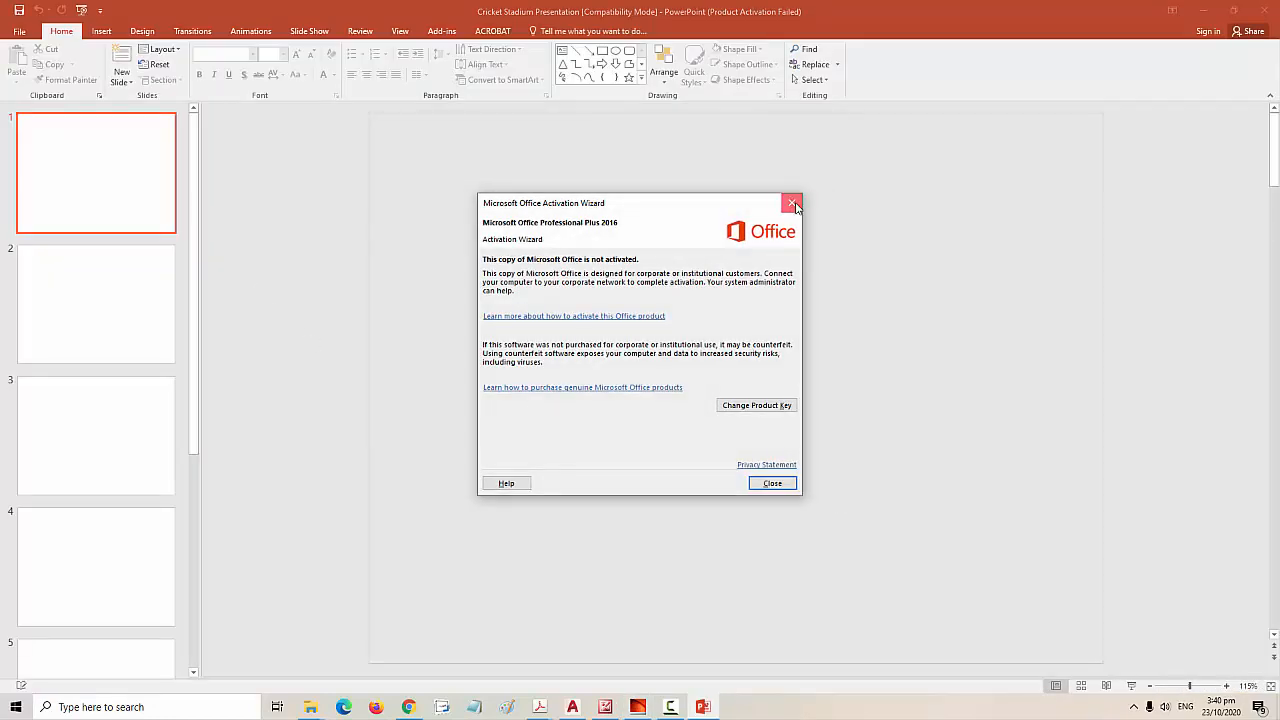
- Dismiss the Office activation wizard and review slides 2 to 4 of the Cricket Stadium Presentation in PowerPoint
{"action": "left_click", "coordinate": [792, 204]}
{"action": "left_click", "coordinate": [122, 326]}
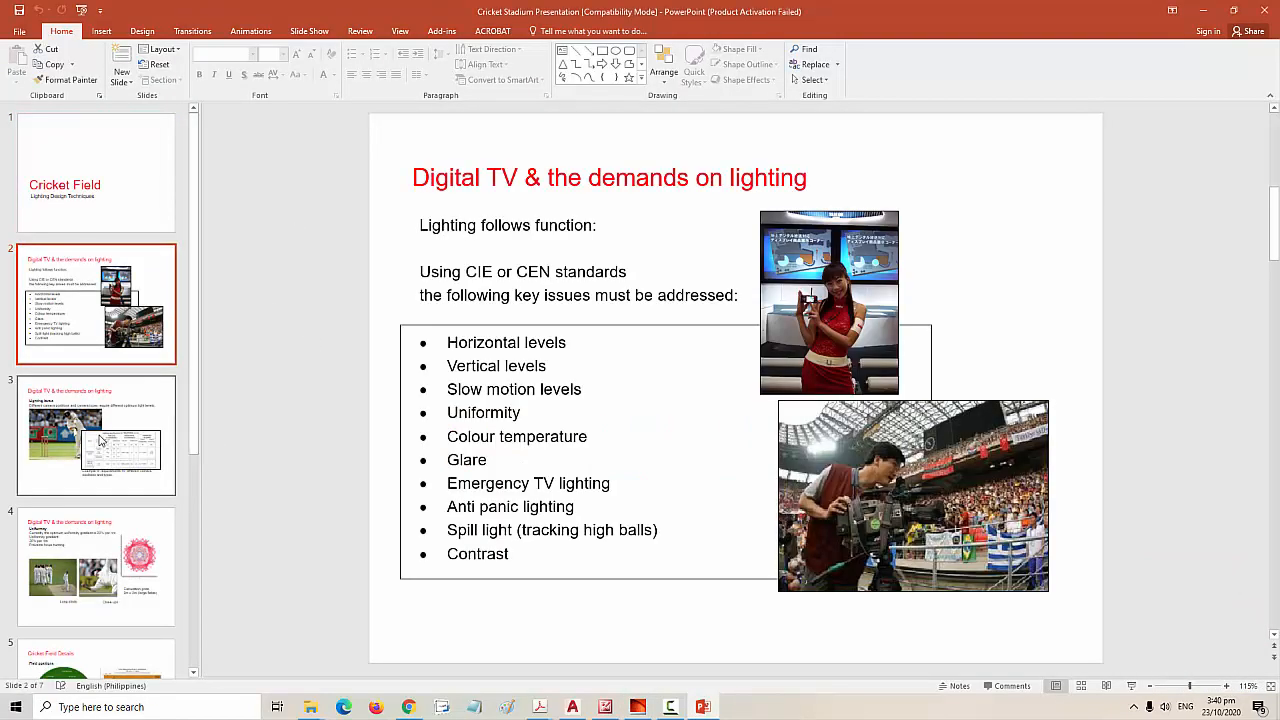
{"action": "left_click", "coordinate": [95, 460]}
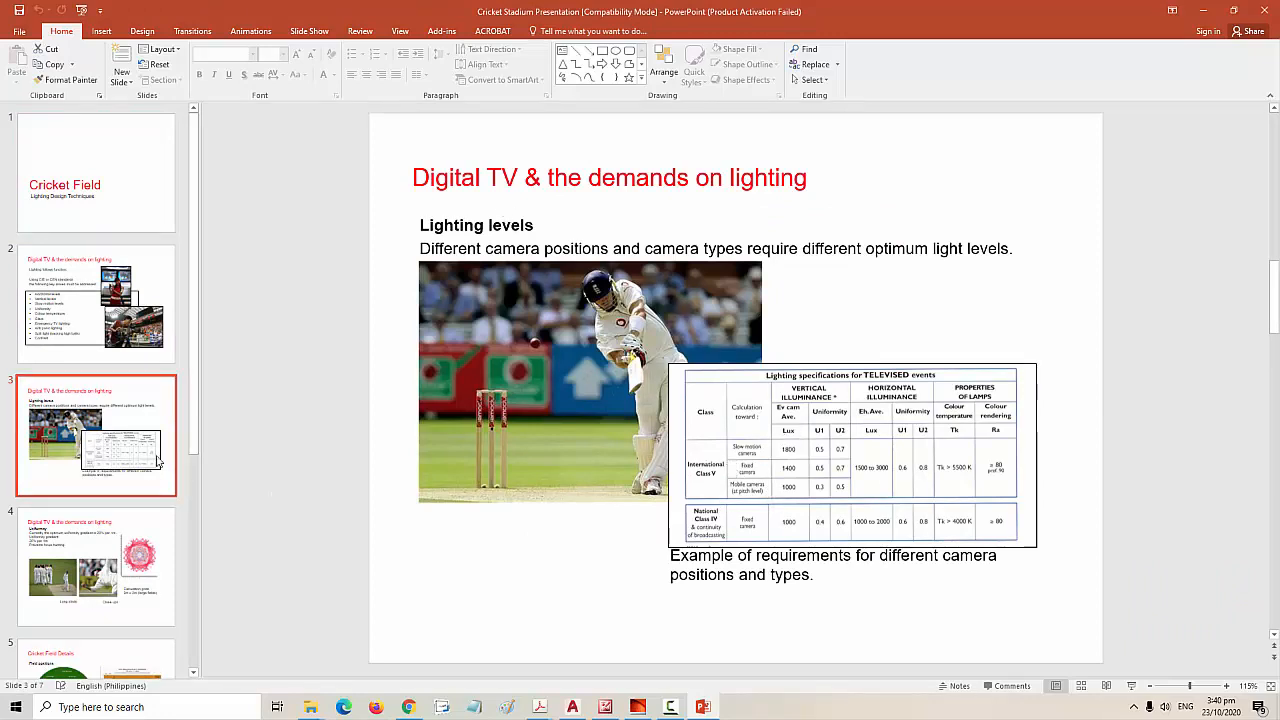
{"action": "left_click", "coordinate": [148, 520]}
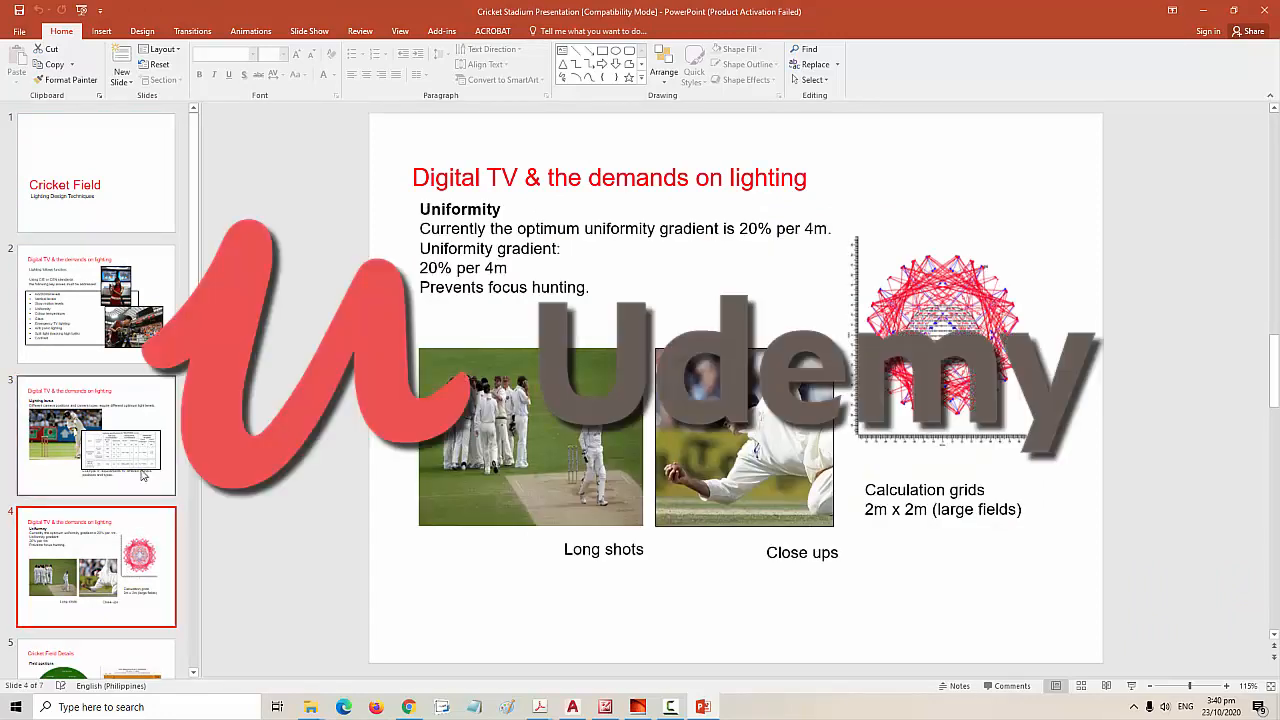
{"action": "scroll", "coordinate": [120, 556], "scroll_direction": "down", "scroll_amount": 1}
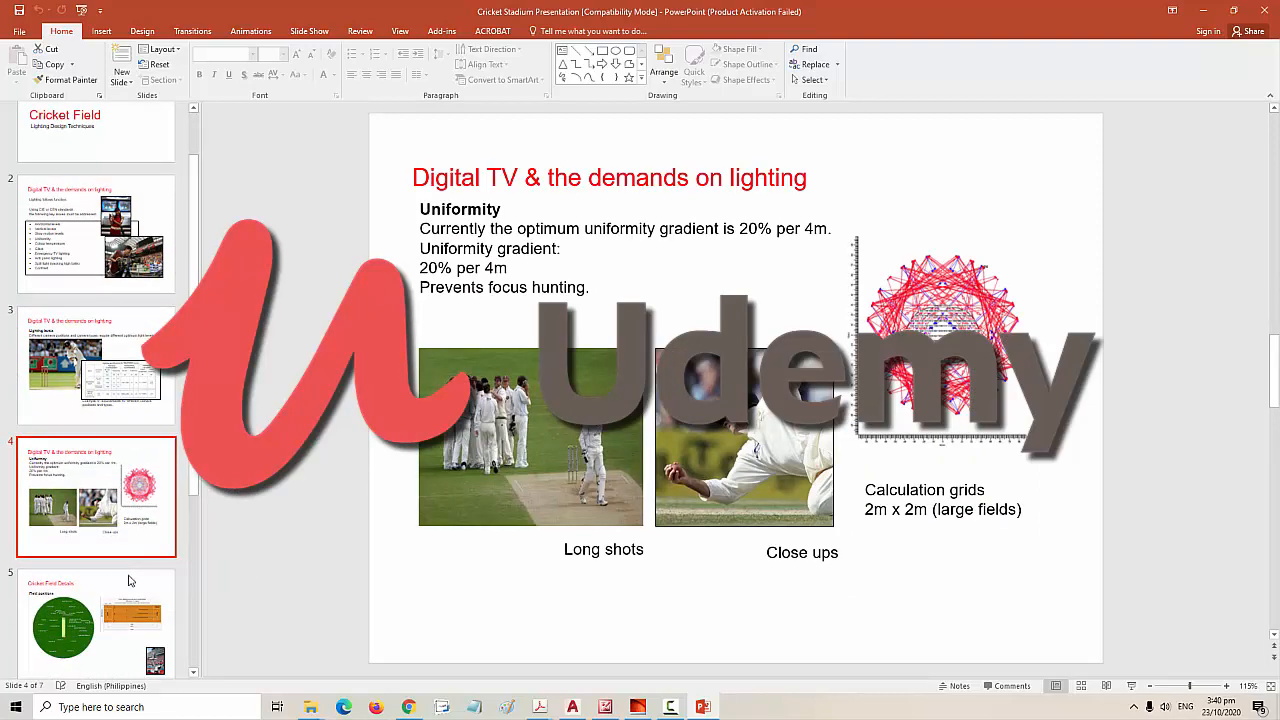
- Switch back to DIALux, calculate the exterior scene and display its illuminances as false colours in the 3D view
{"action": "left_click", "coordinate": [637, 707]}
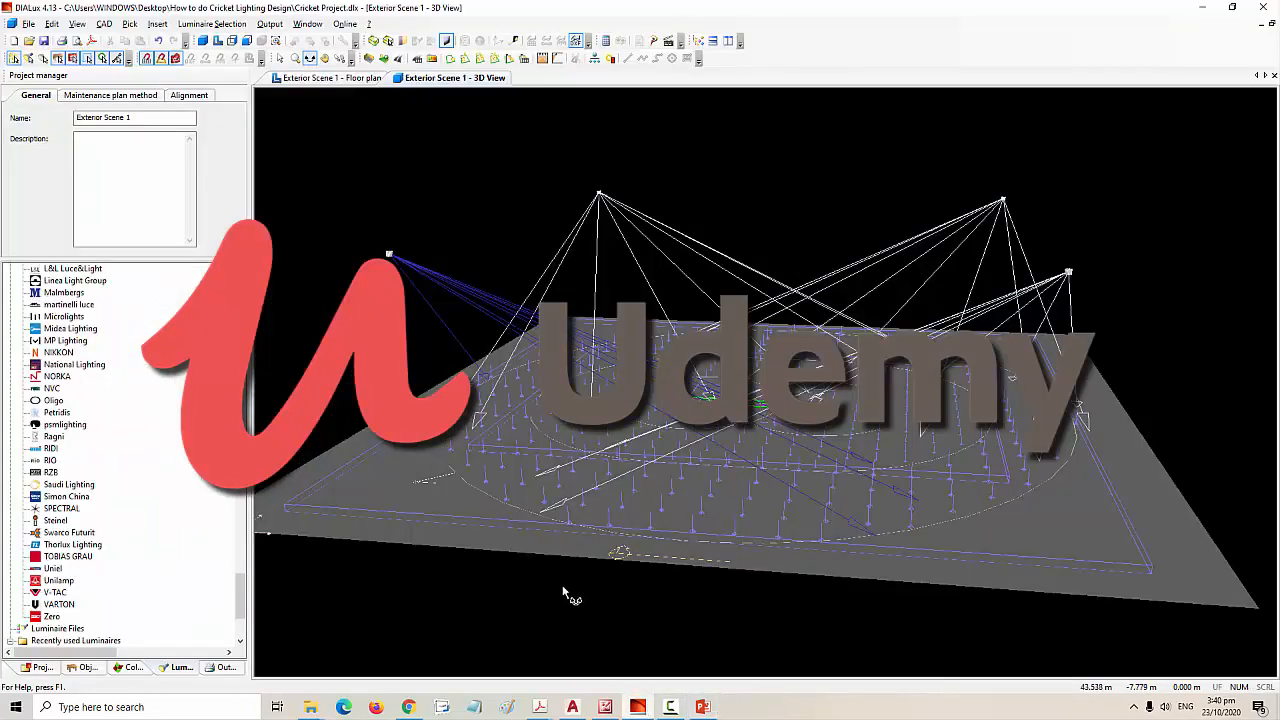
{"action": "left_click", "coordinate": [600, 40]}
{"action": "left_click", "coordinate": [747, 567]}
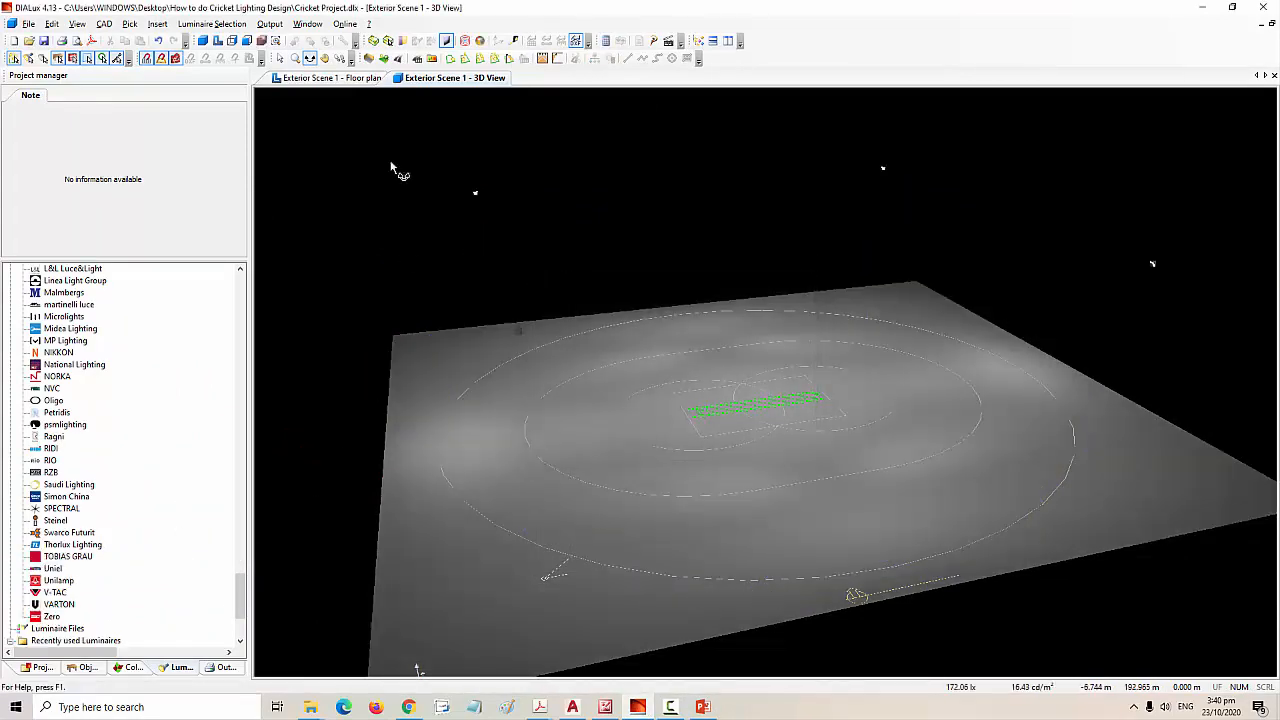
{"action": "left_click", "coordinate": [481, 42]}
{"action": "left_click_drag", "start_coordinate": [376, 189], "coordinate": [295, 268]}
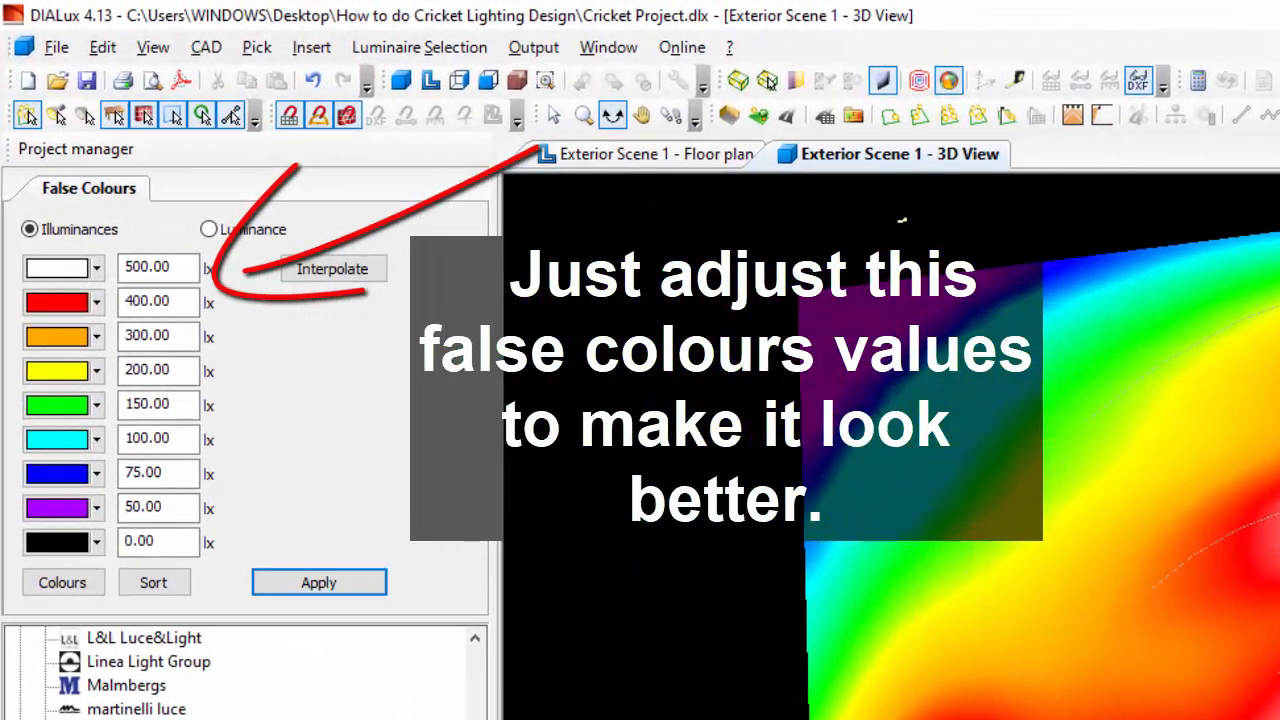
- Include the project's table of contents and luminaire parts list, plus Exterior Scene 1's planning data and luminaire parts list, in the output
{"action": "left_click", "coordinate": [20, 532]}
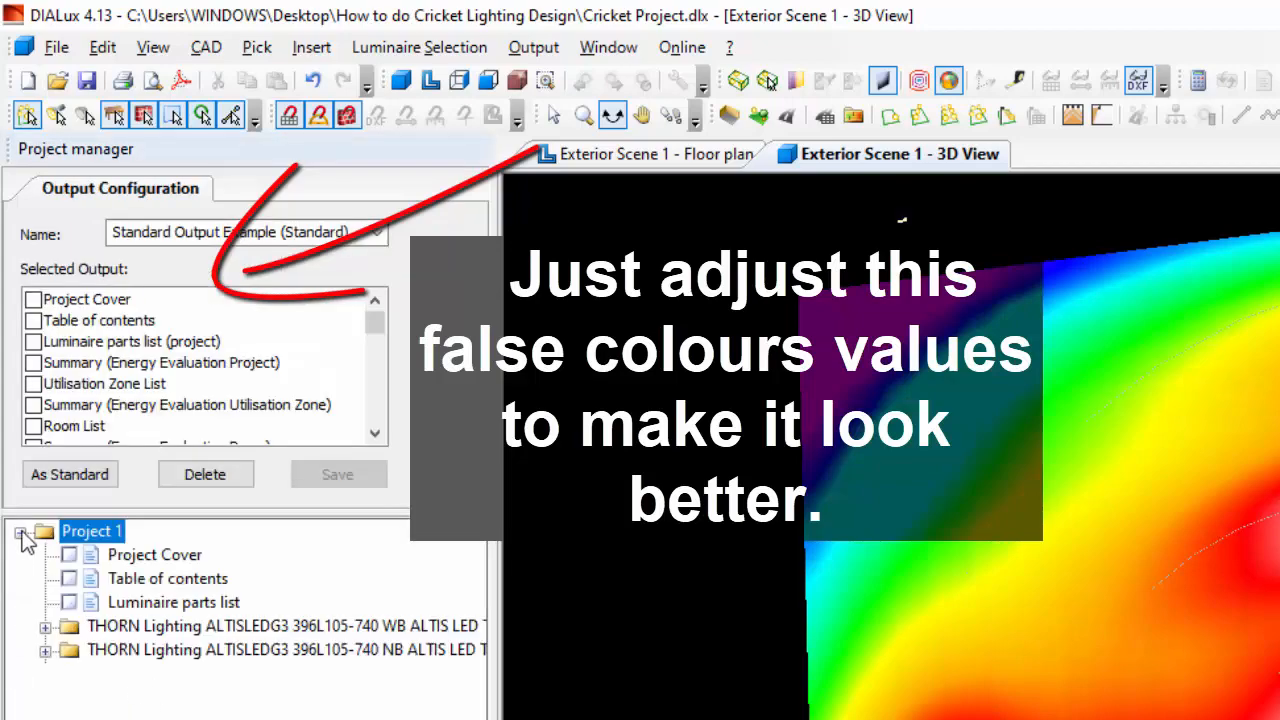
{"action": "left_click", "coordinate": [68, 578]}
{"action": "left_click", "coordinate": [68, 602]}
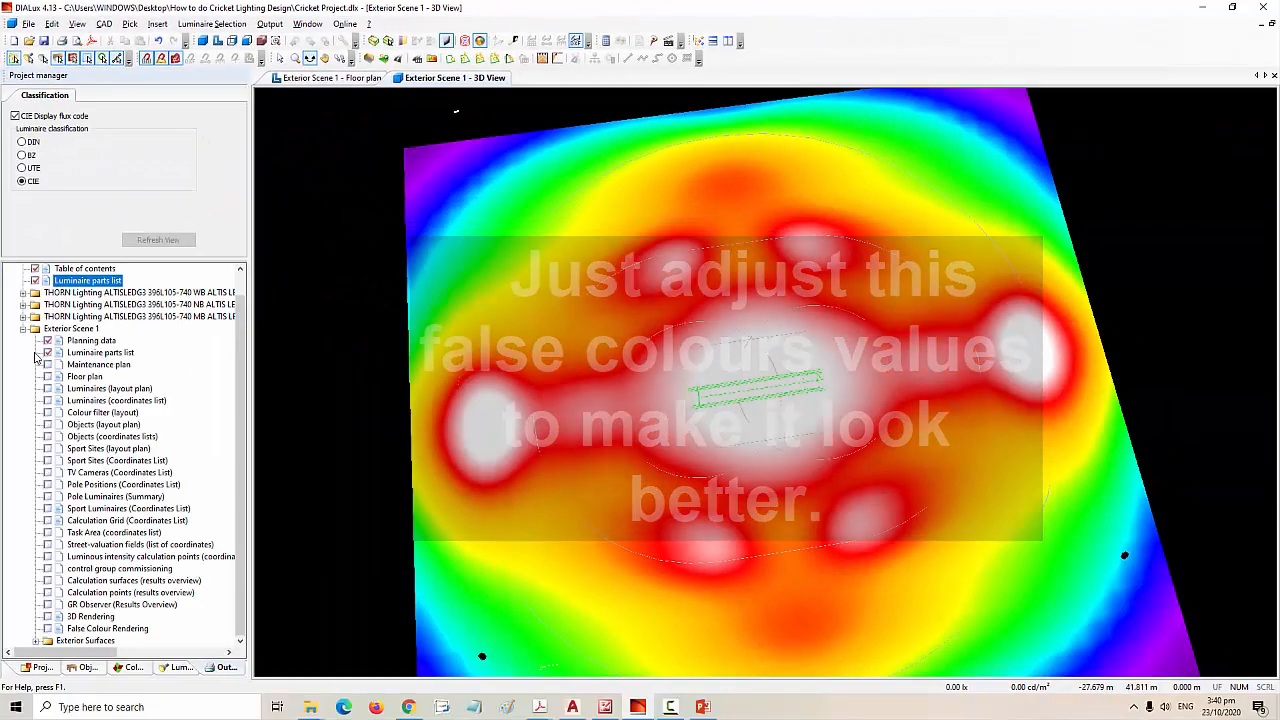
- Add the Pitch calculation grid's Summary page to the output and view it
{"action": "left_click", "coordinate": [38, 640]}
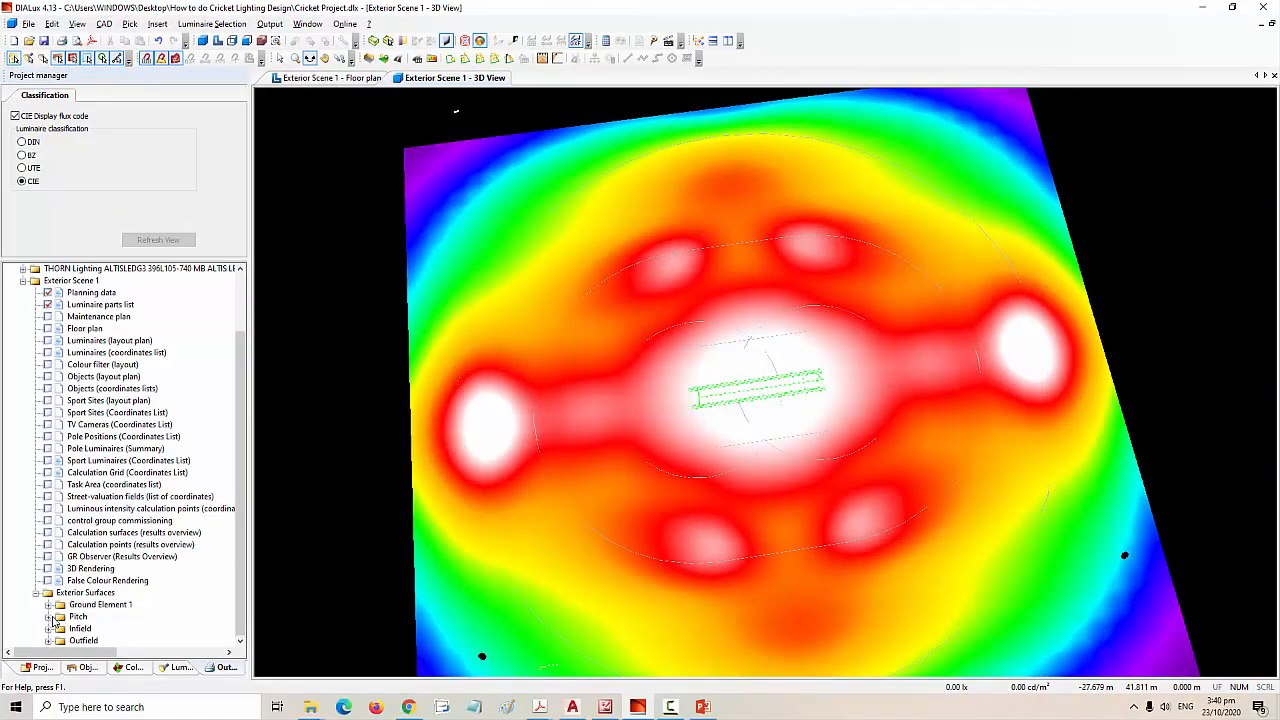
{"action": "left_click", "coordinate": [50, 617]}
{"action": "left_click", "coordinate": [72, 580]}
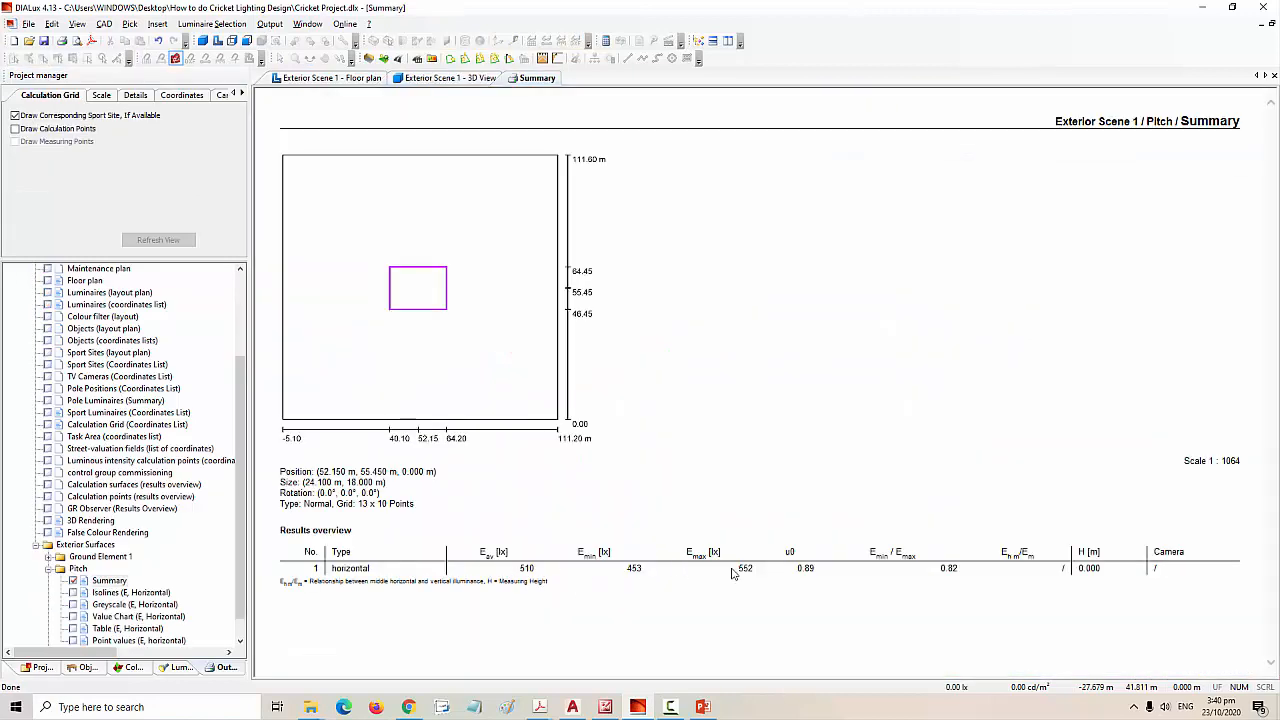
- Add the Summary pages of the Infield and Outfield calculation grids to the output and view their results
{"action": "scroll", "coordinate": [73, 600], "scroll_direction": "down", "scroll_amount": 2}
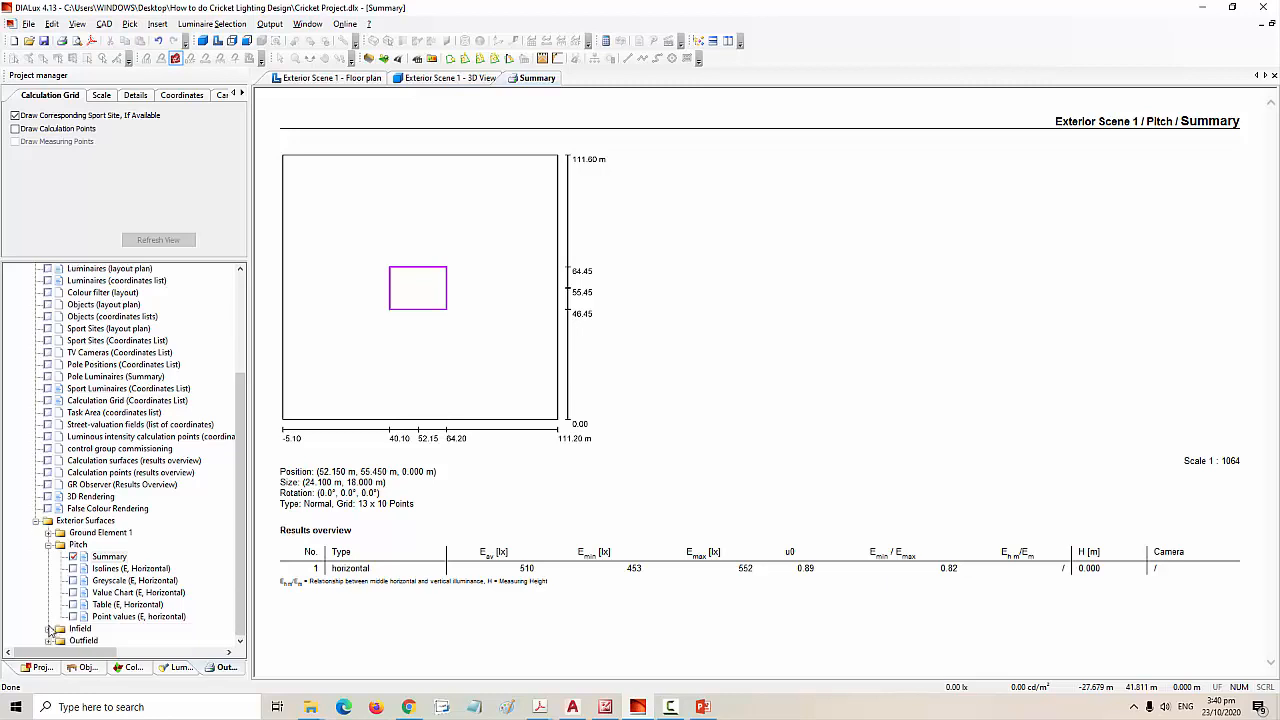
{"action": "left_click", "coordinate": [72, 616]}
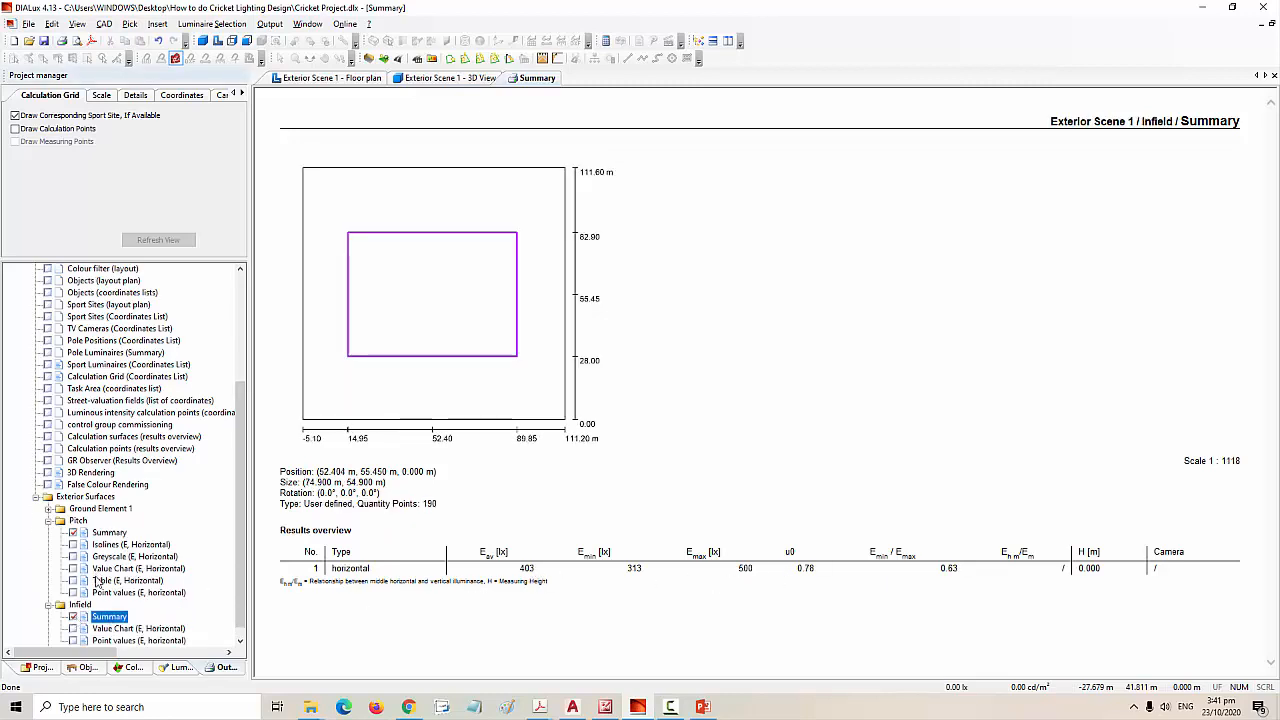
{"action": "scroll", "coordinate": [77, 628], "scroll_direction": "down", "scroll_amount": 2}
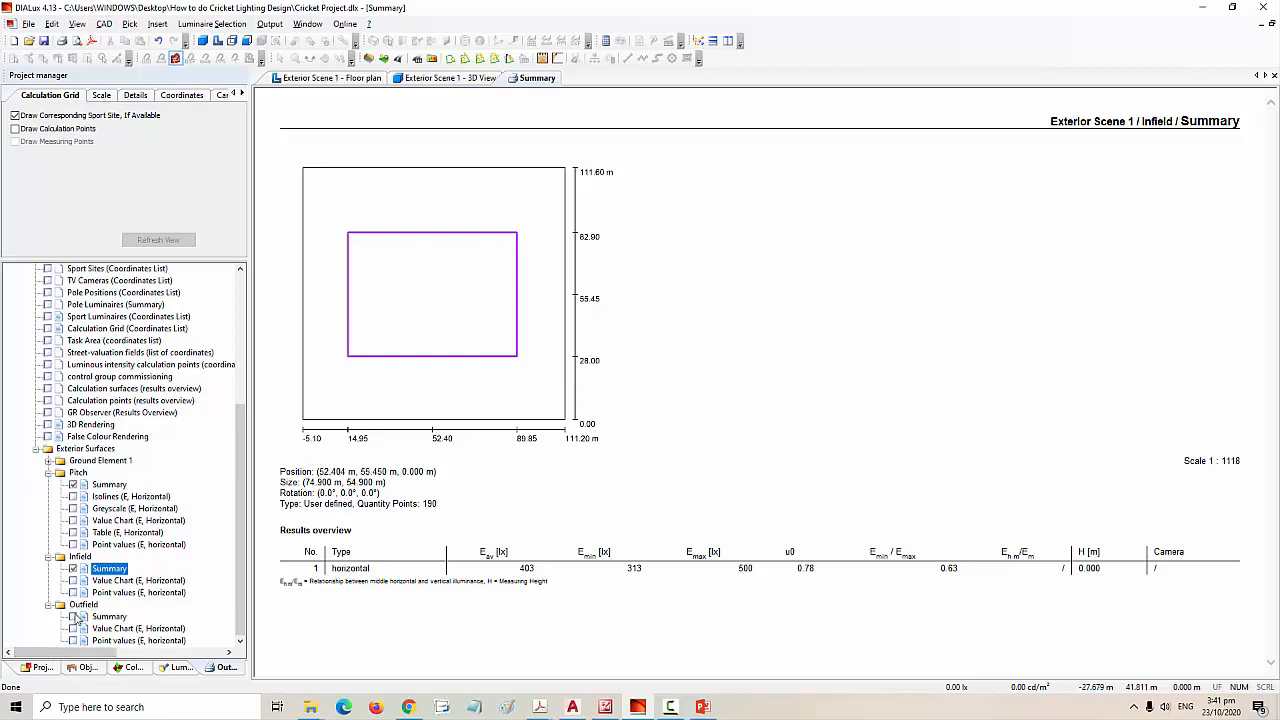
{"action": "left_click", "coordinate": [74, 616]}
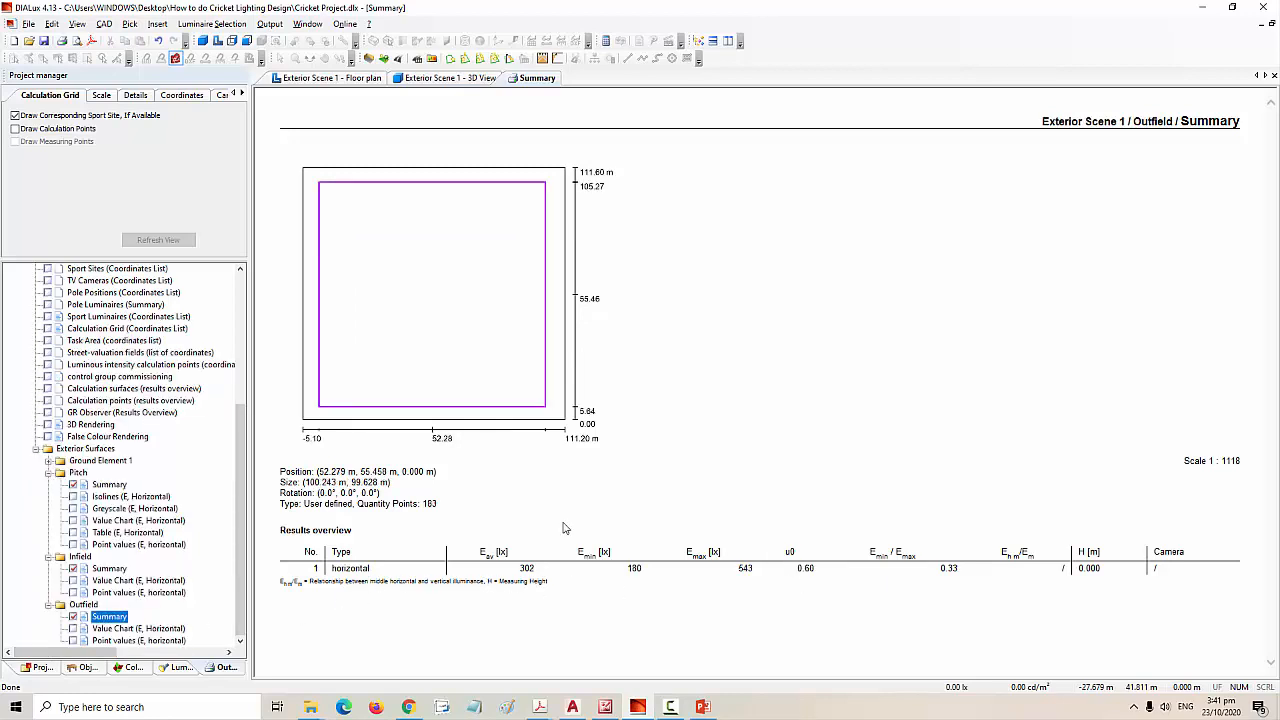
- Return to the 3D view, show the whole field from an oblique angle and turn off the false colour display
{"action": "left_click", "coordinate": [405, 82]}
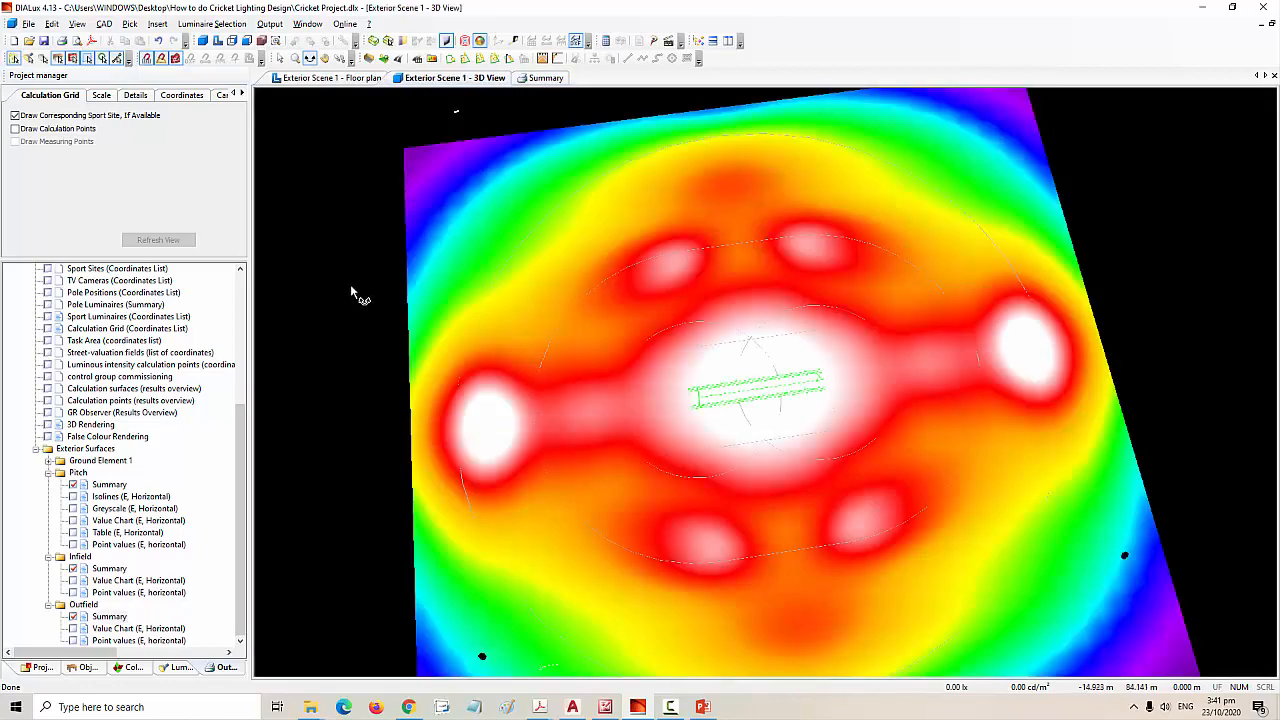
{"action": "scroll", "coordinate": [354, 289], "scroll_direction": "down", "scroll_amount": 3}
{"action": "left_click_drag", "start_coordinate": [354, 289], "coordinate": [429, 291]}
{"action": "left_click", "coordinate": [480, 40]}
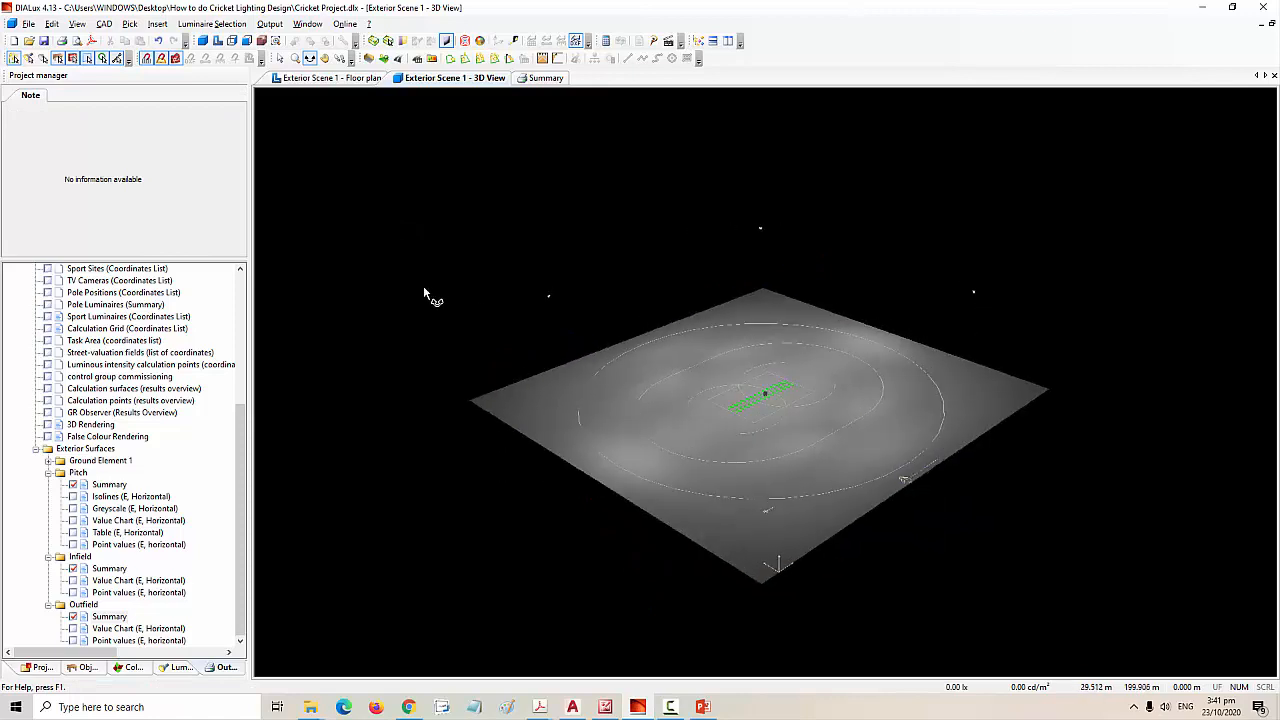
- Switch to Chrome, view the lighting design YouTube channel's videos and browse the instructor's lighting design courses on Udemy
{"action": "left_click", "coordinate": [408, 707]}
{"action": "left_click", "coordinate": [245, 11]}
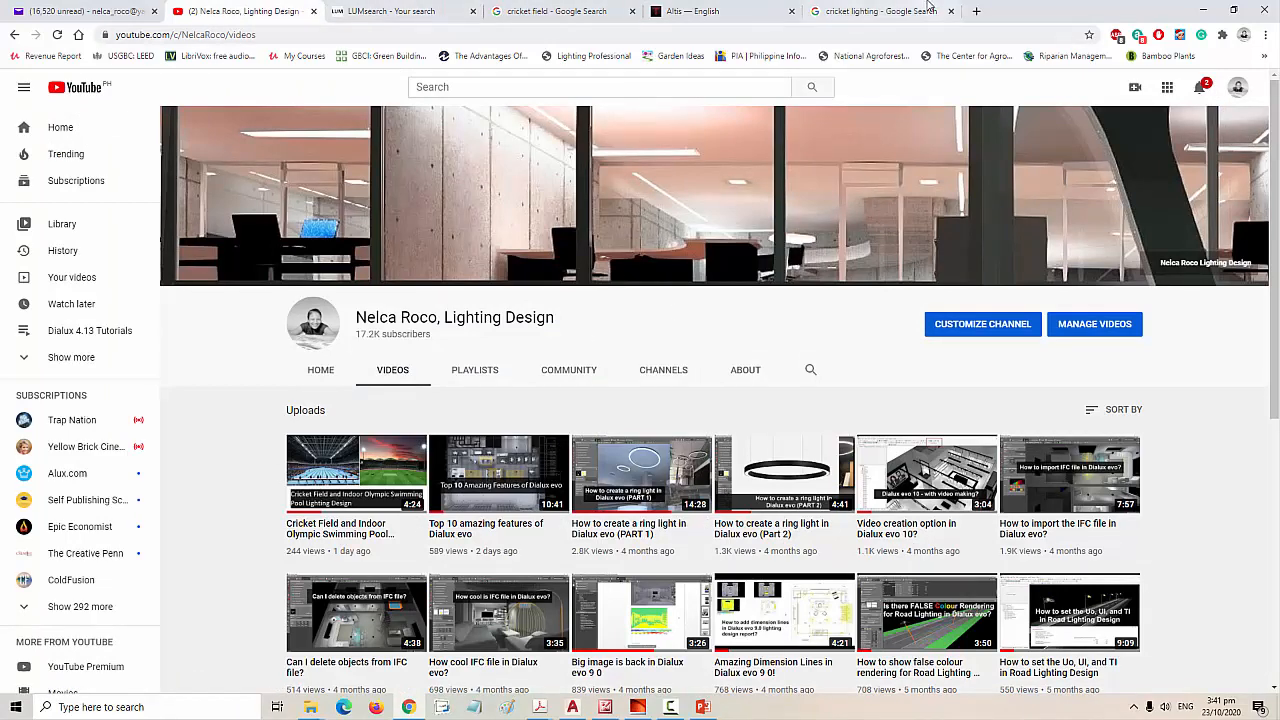
{"action": "left_click", "coordinate": [976, 11]}
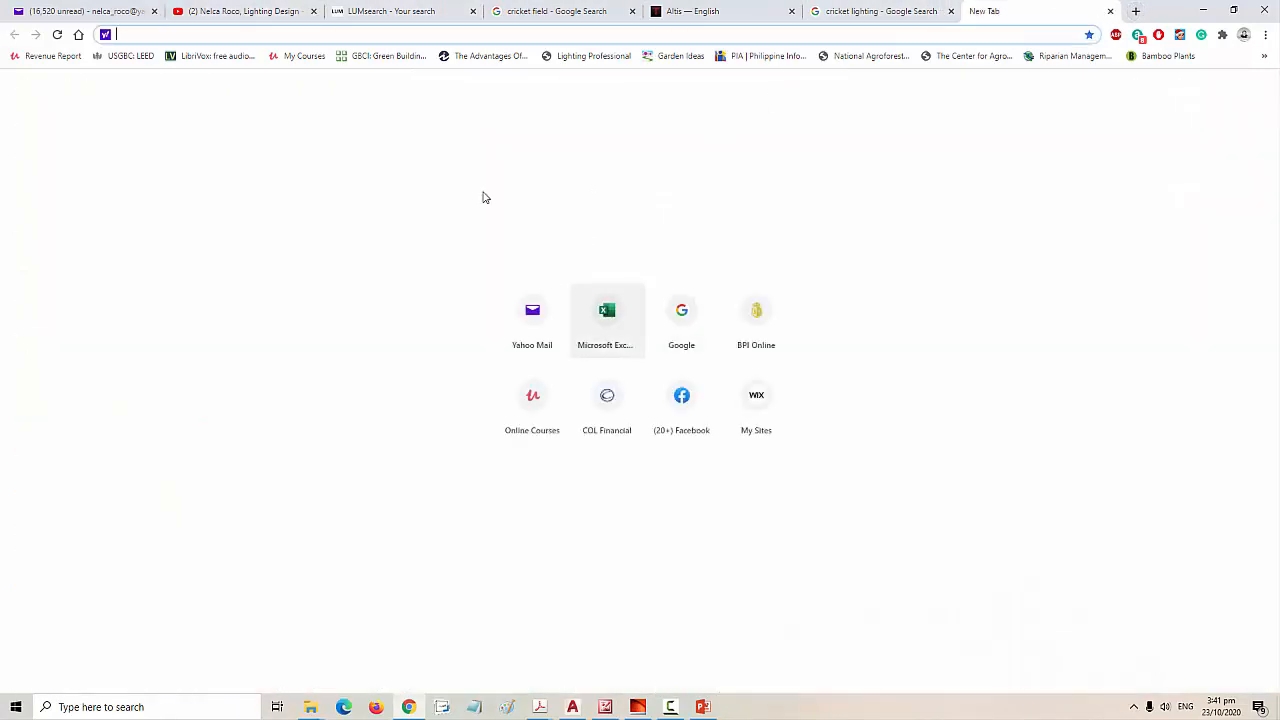
{"action": "left_click", "coordinate": [503, 399]}
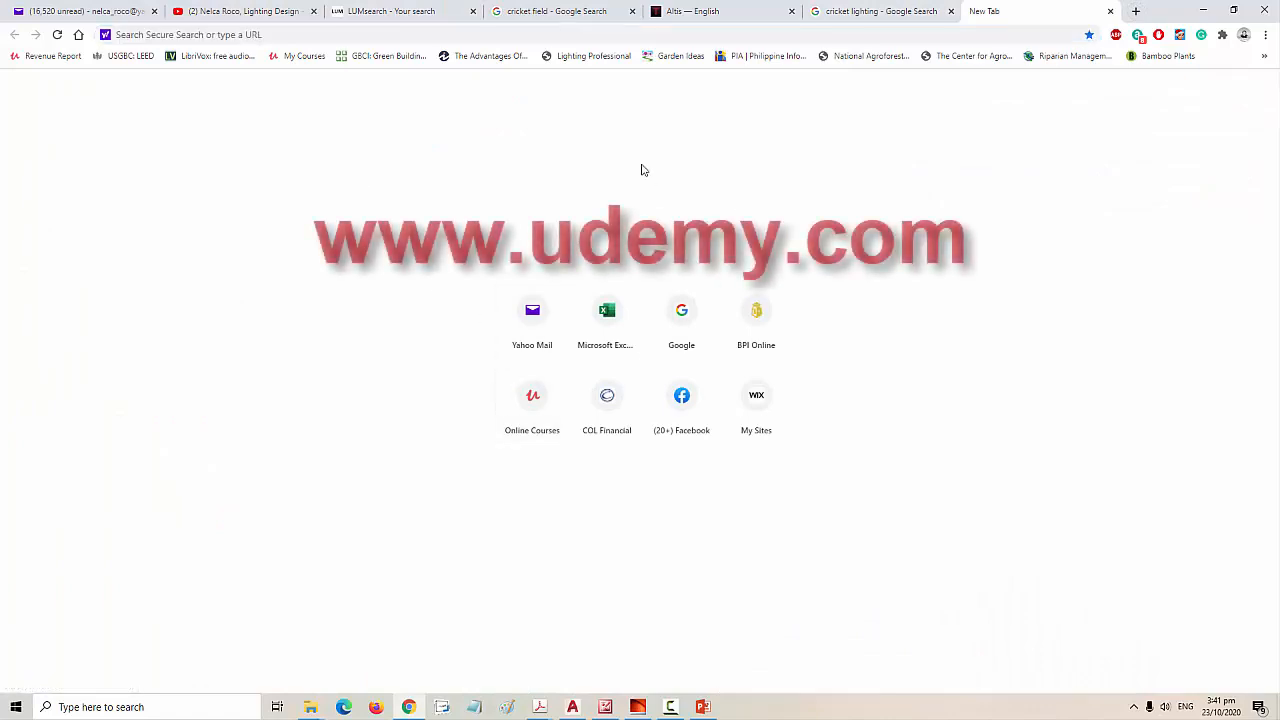
{"action": "left_click", "coordinate": [520, 390]}
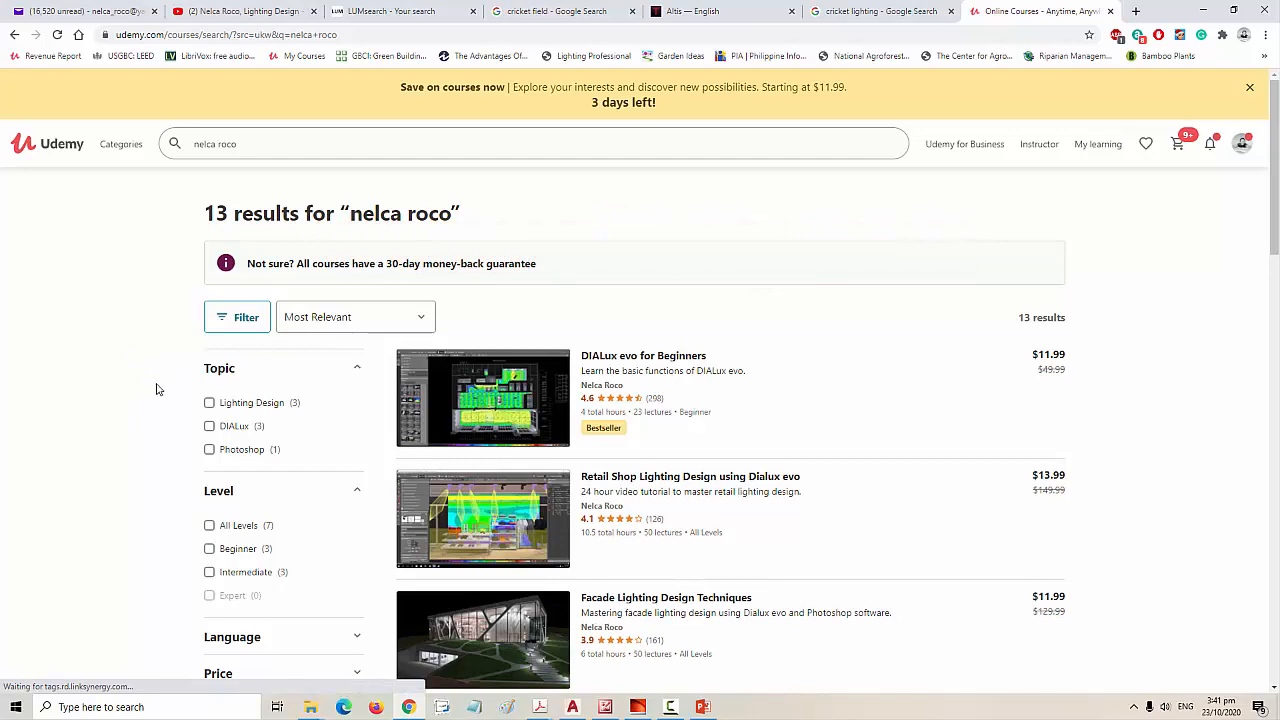
{"action": "scroll", "coordinate": [150, 398], "scroll_direction": "down", "scroll_amount": 2}
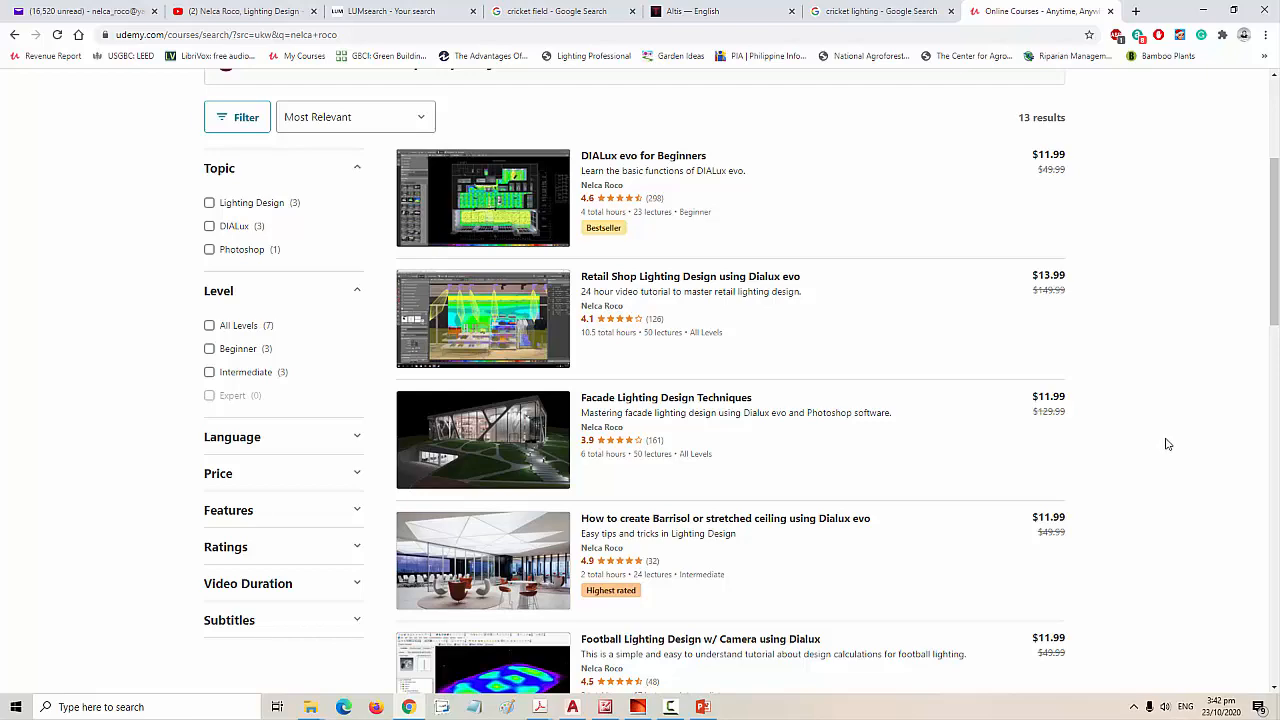
- Look through the DIALux and lighting design courses in the Udemy search results and return to the DIALux evo for Beginners listing
{"action": "scroll", "coordinate": [1200, 430], "scroll_direction": "down", "scroll_amount": 4}
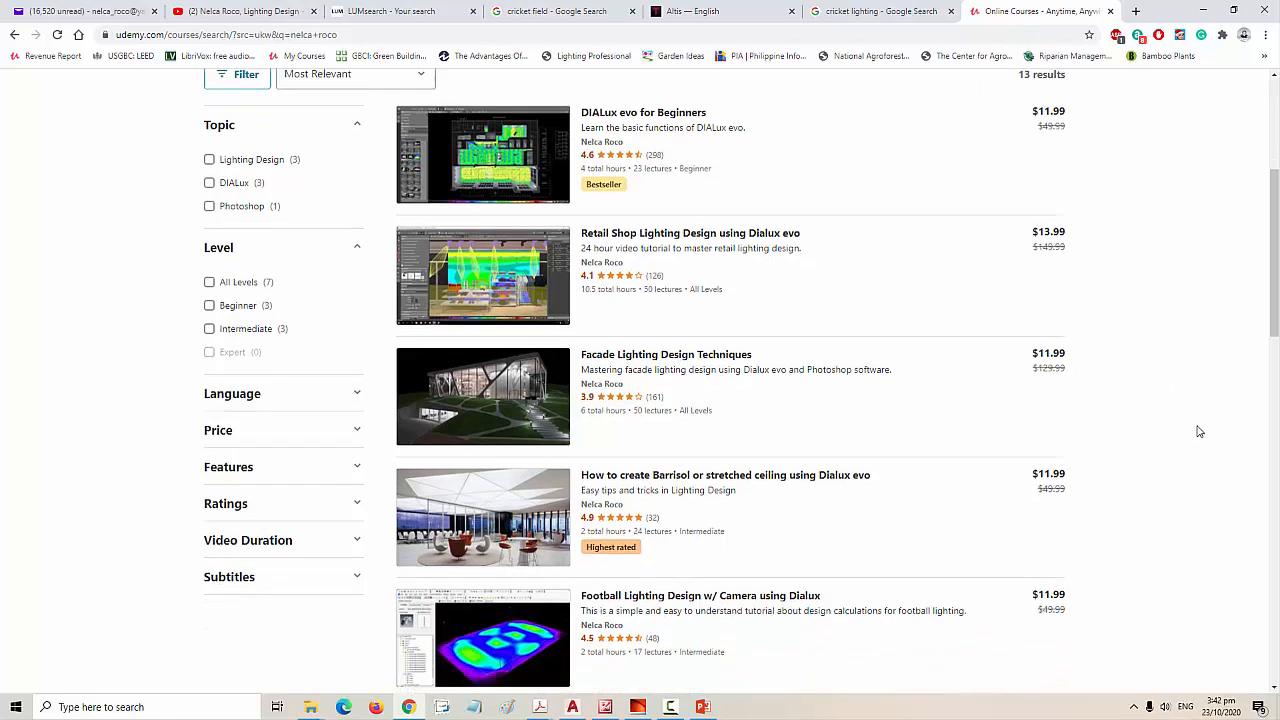
{"action": "scroll", "coordinate": [890, 444], "scroll_direction": "down", "scroll_amount": 1}
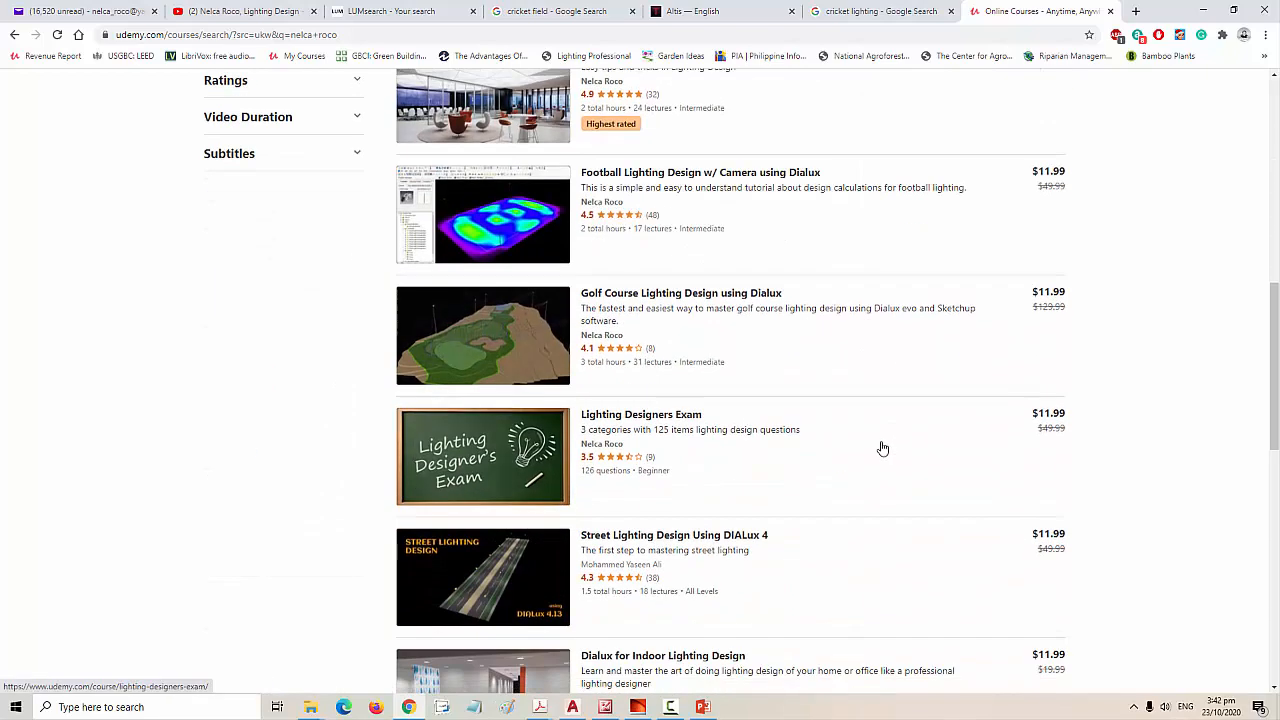
{"action": "mouse_move", "coordinate": [854, 500]}
{"action": "scroll", "coordinate": [842, 509], "scroll_direction": "down", "scroll_amount": 3}
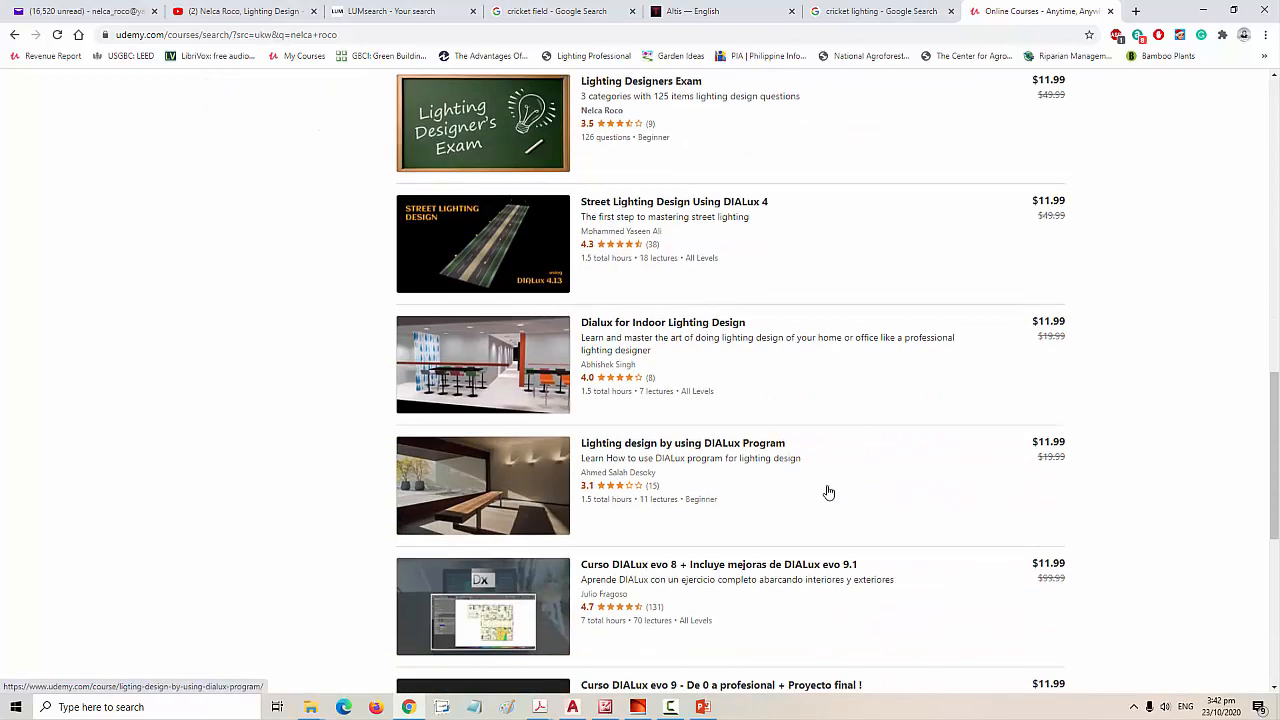
{"action": "scroll", "coordinate": [650, 613], "scroll_direction": "down", "scroll_amount": 3}
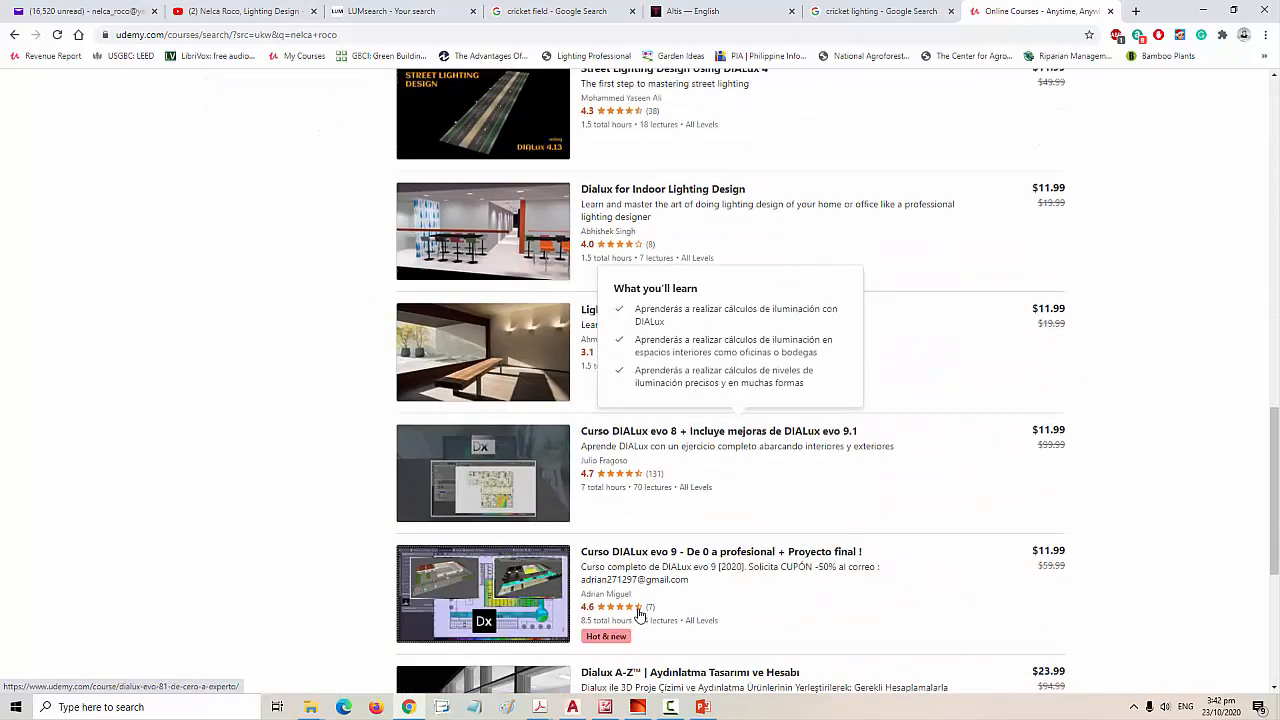
{"action": "mouse_move", "coordinate": [684, 574]}
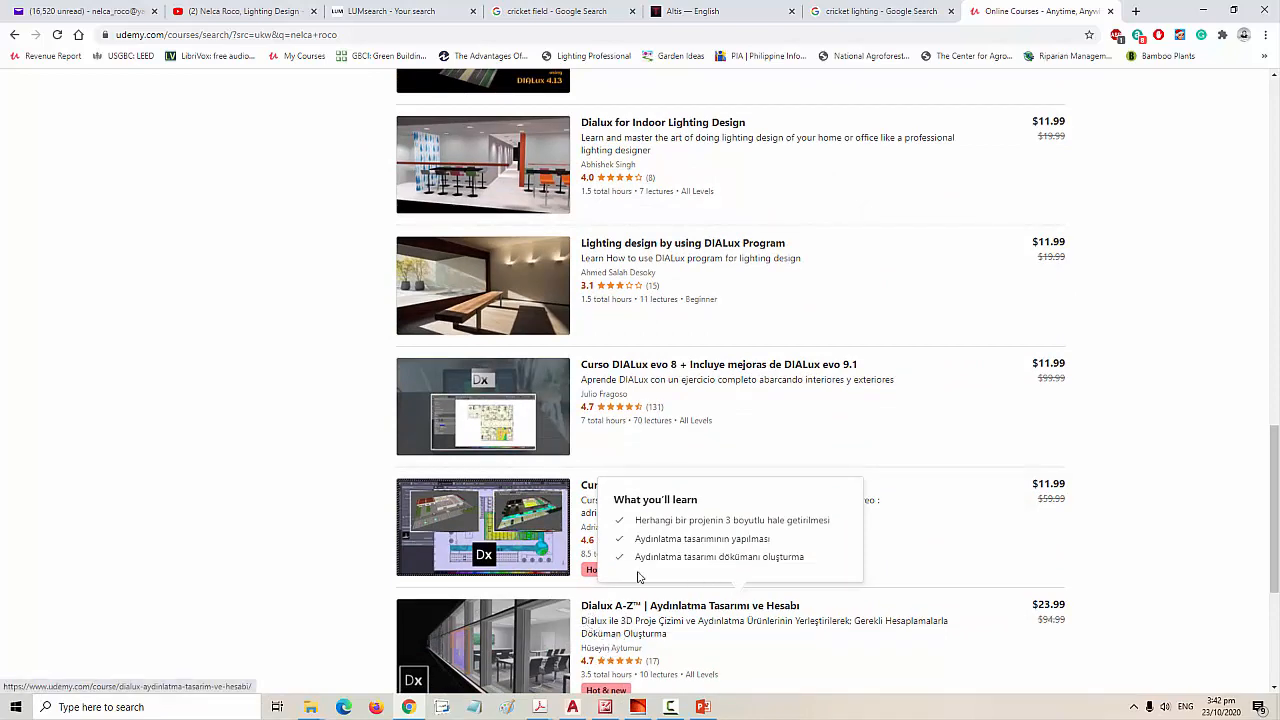
{"action": "mouse_move", "coordinate": [854, 443]}
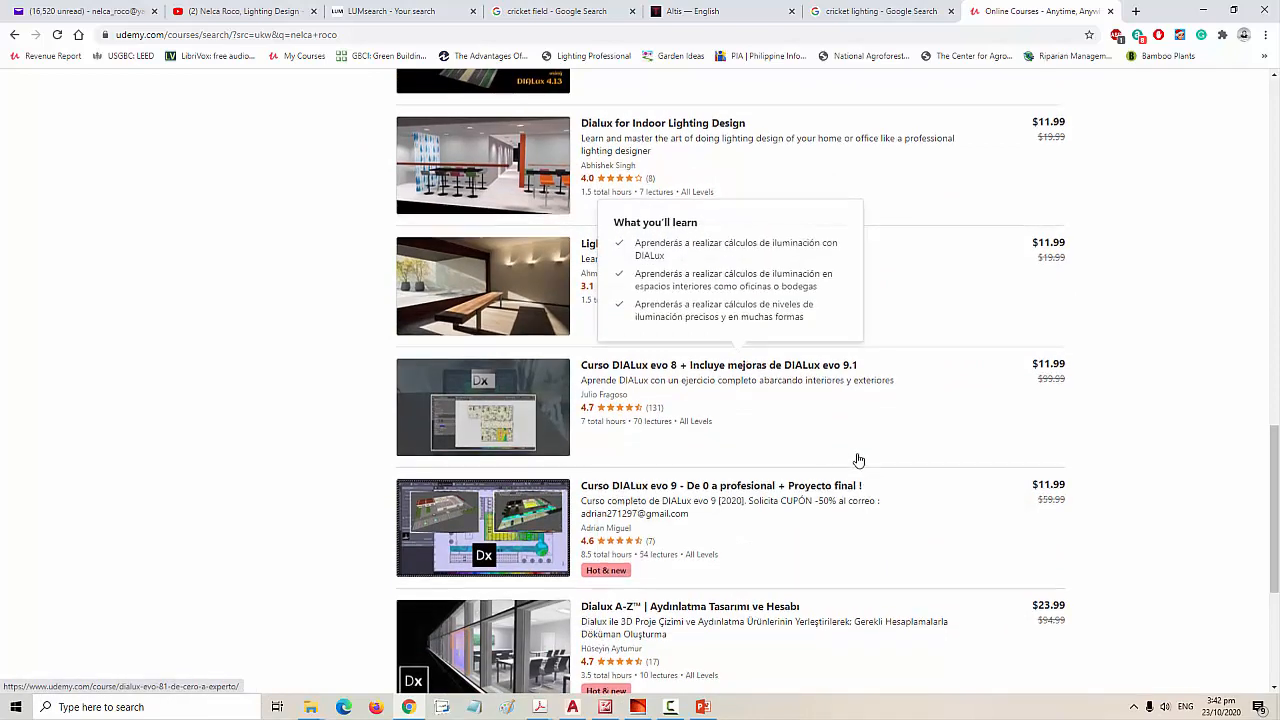
{"action": "scroll", "coordinate": [858, 457], "scroll_direction": "up", "scroll_amount": 6}
{"action": "scroll", "coordinate": [865, 467], "scroll_direction": "up", "scroll_amount": 1}
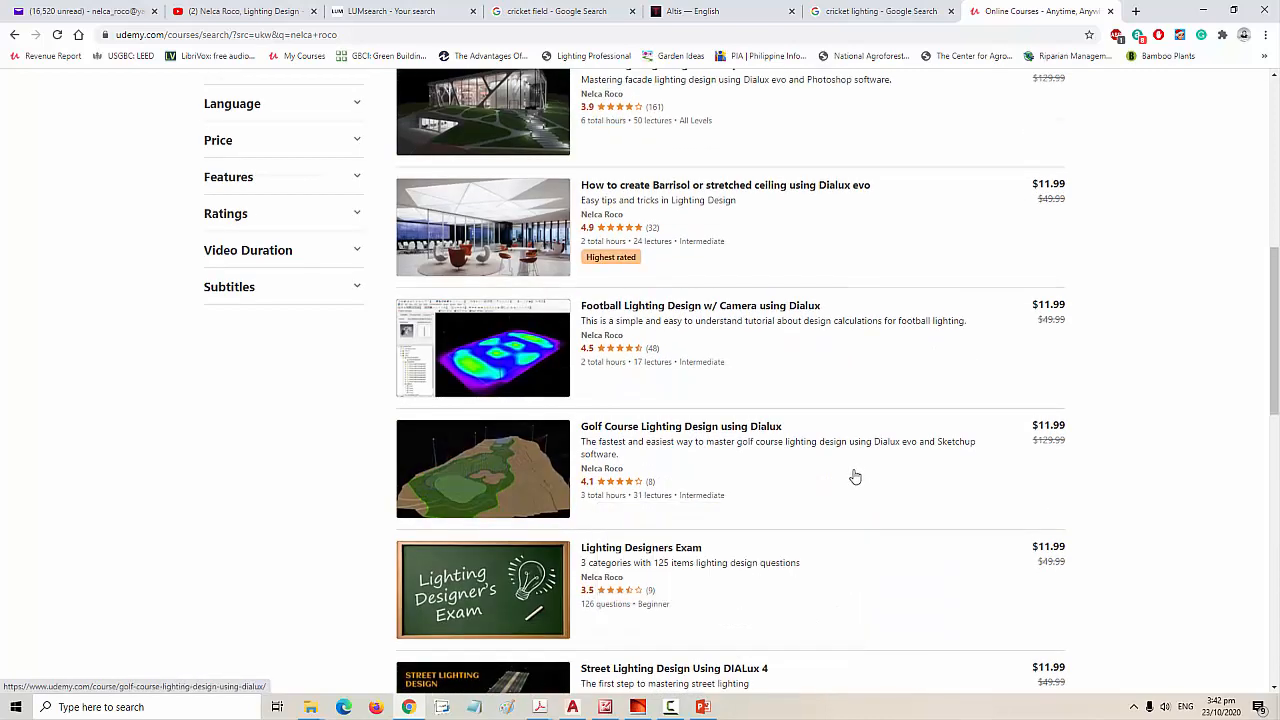
{"action": "scroll", "coordinate": [1160, 428], "scroll_direction": "up", "scroll_amount": 4}
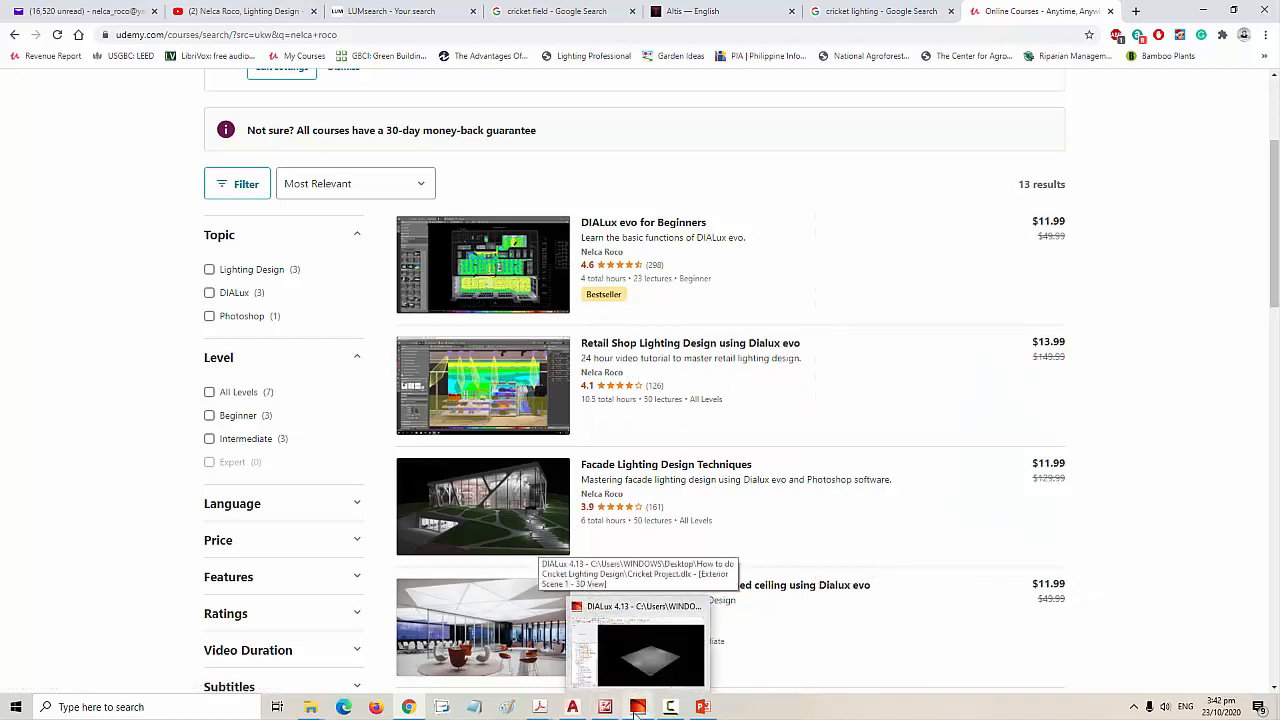
- View the Yahoo Mail message requesting the cricket field lighting design and return to the Udemy course results
{"action": "left_click", "coordinate": [637, 645]}
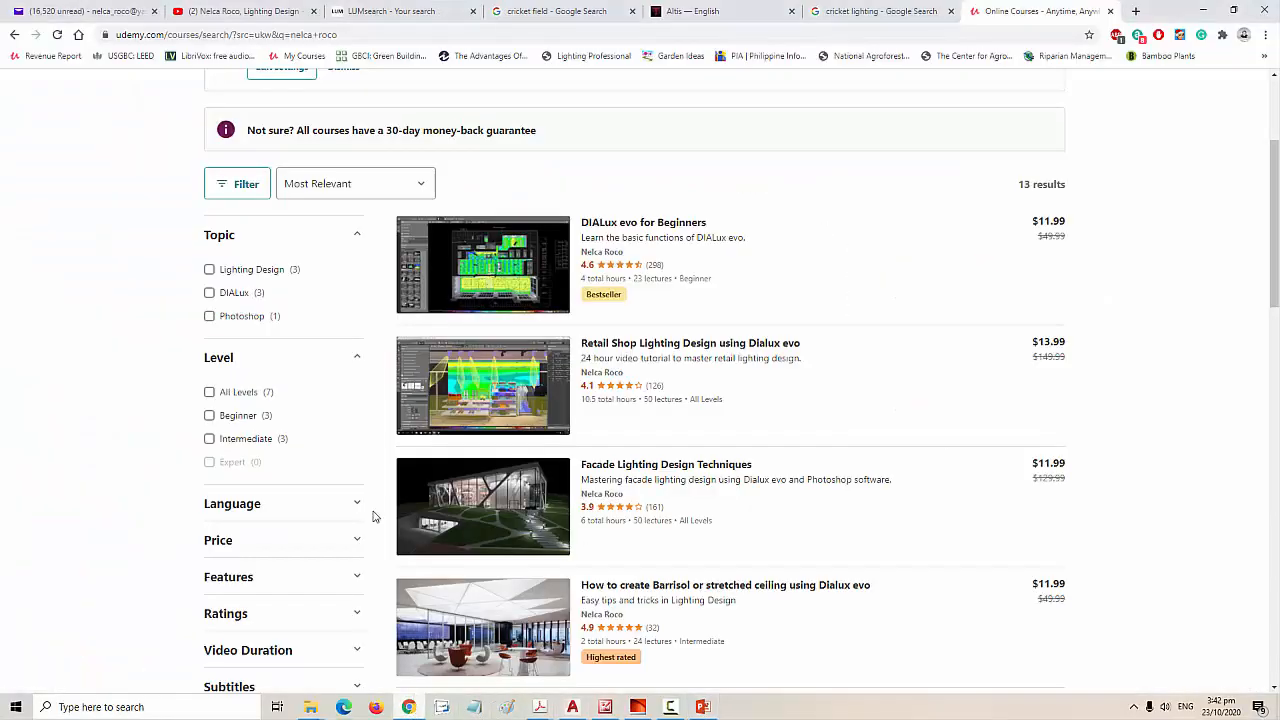
{"action": "left_click", "coordinate": [64, 10]}
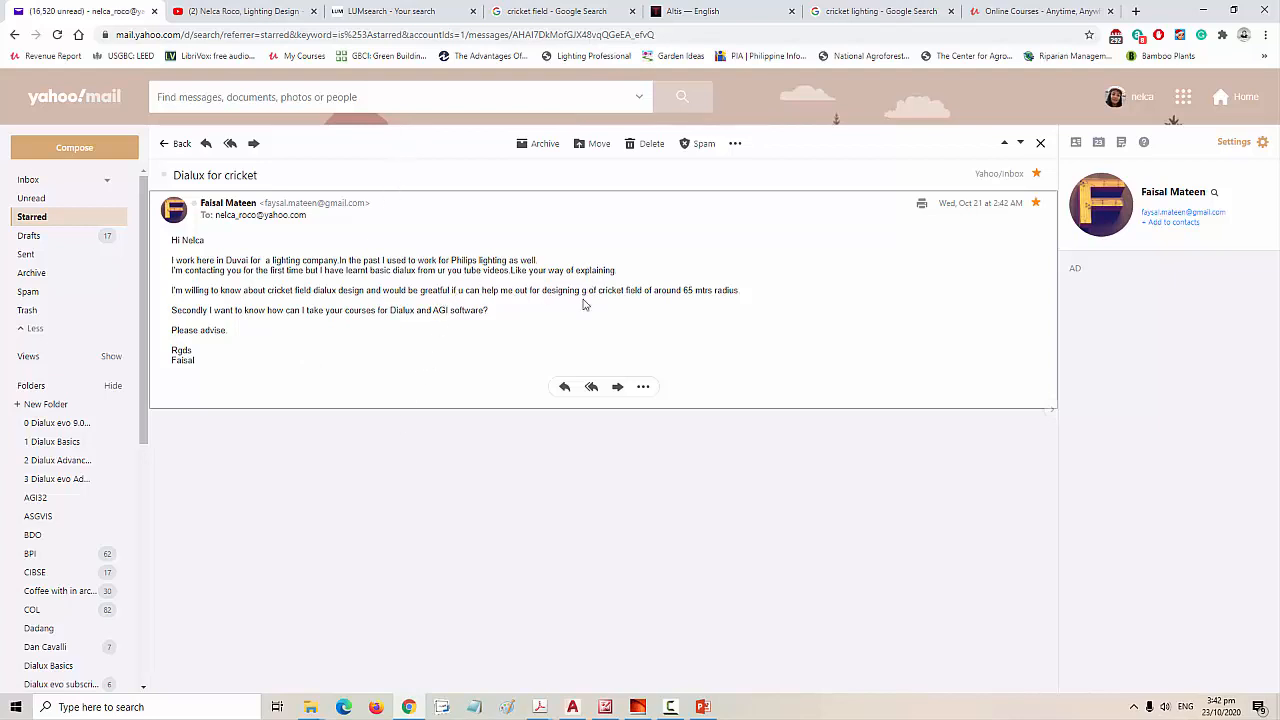
{"action": "left_click", "coordinate": [990, 12]}
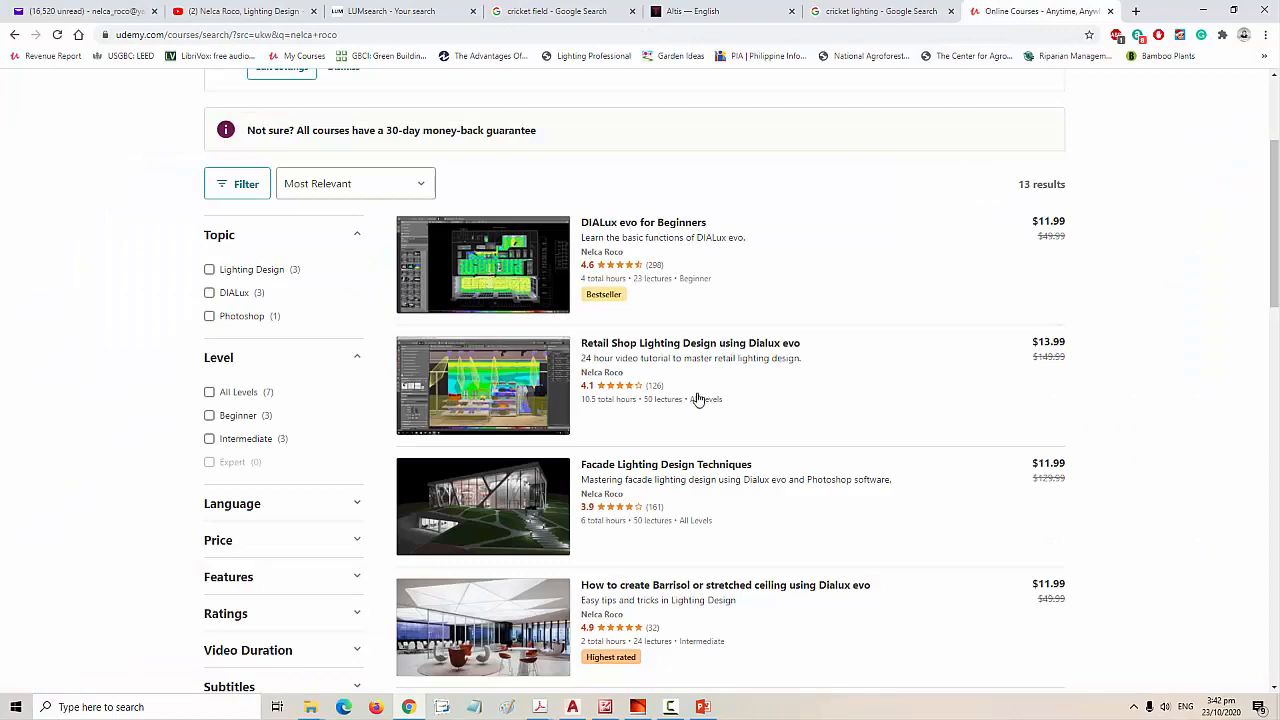
{"action": "mouse_move", "coordinate": [660, 605]}
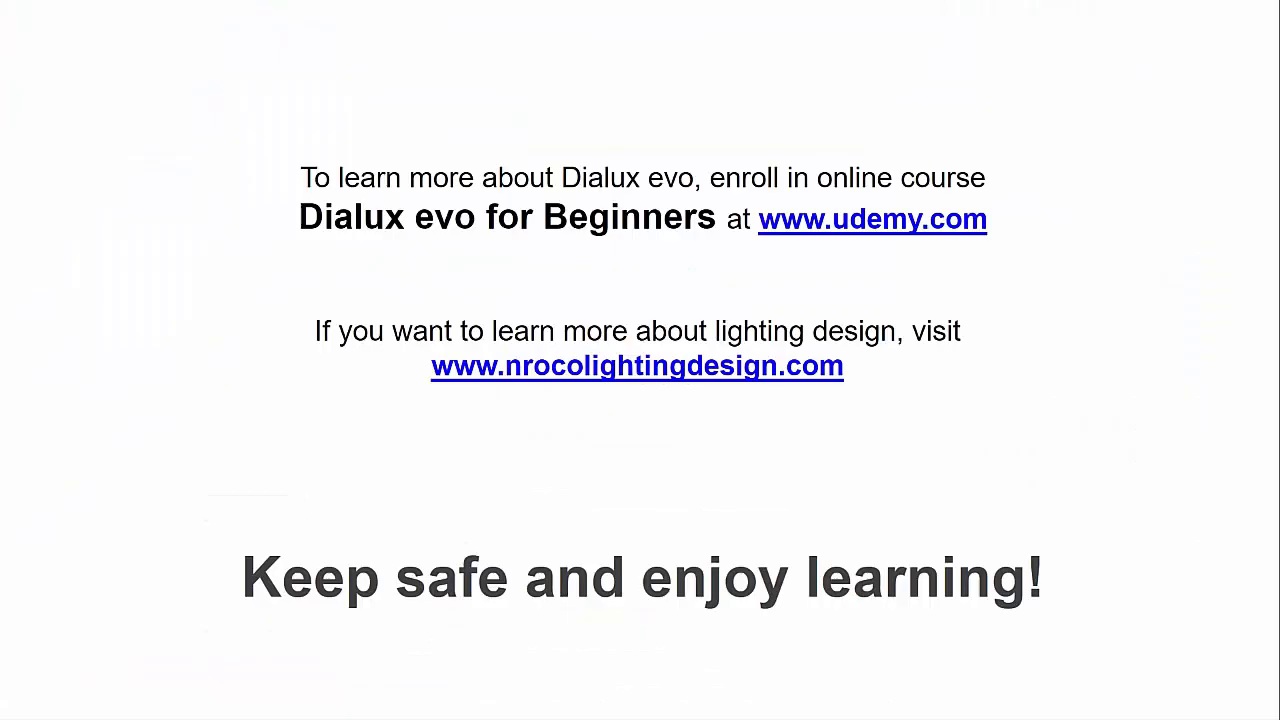